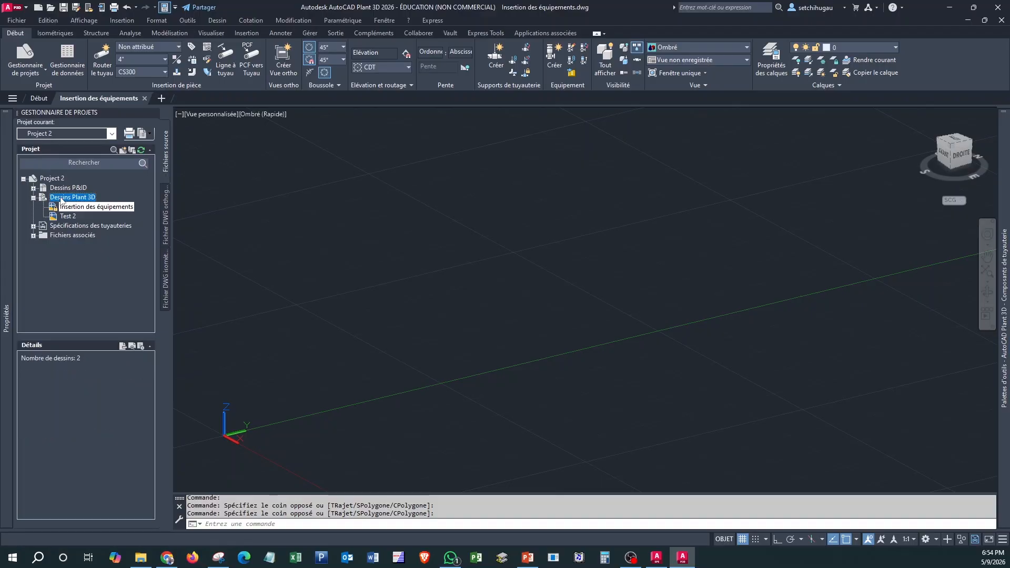
right_click(71, 198)
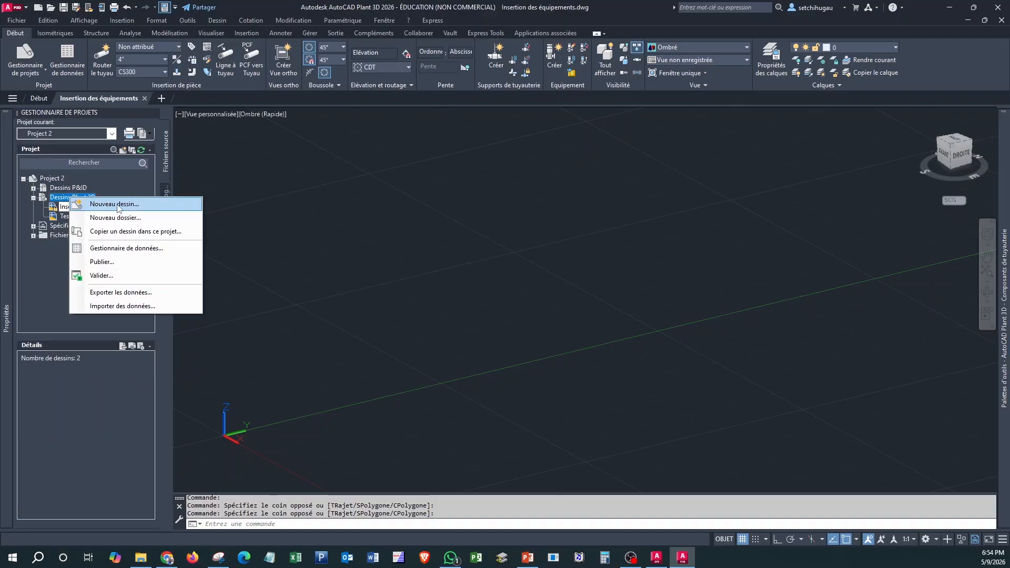
click(135, 205)
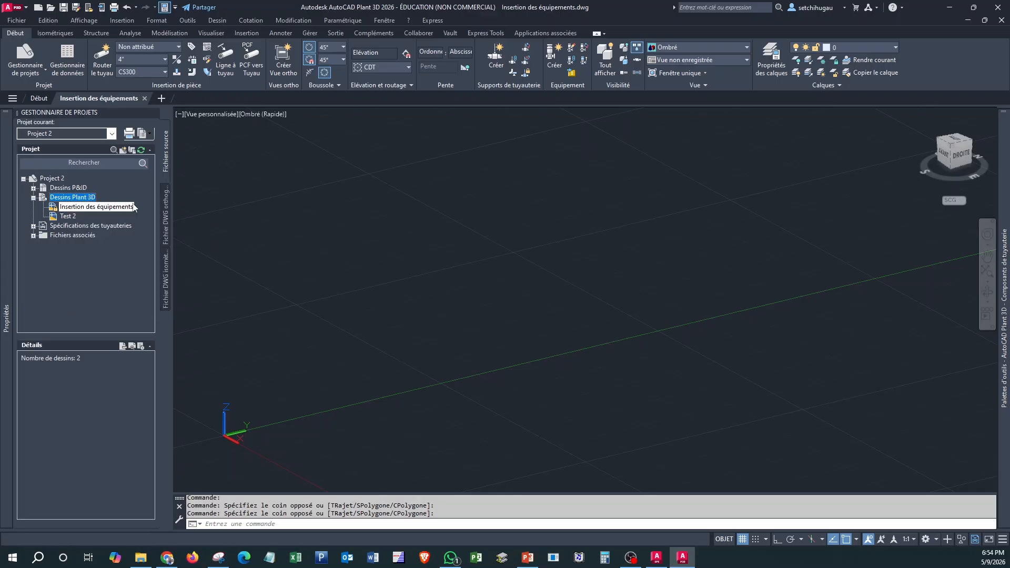
drag(162, 95, 458, 195)
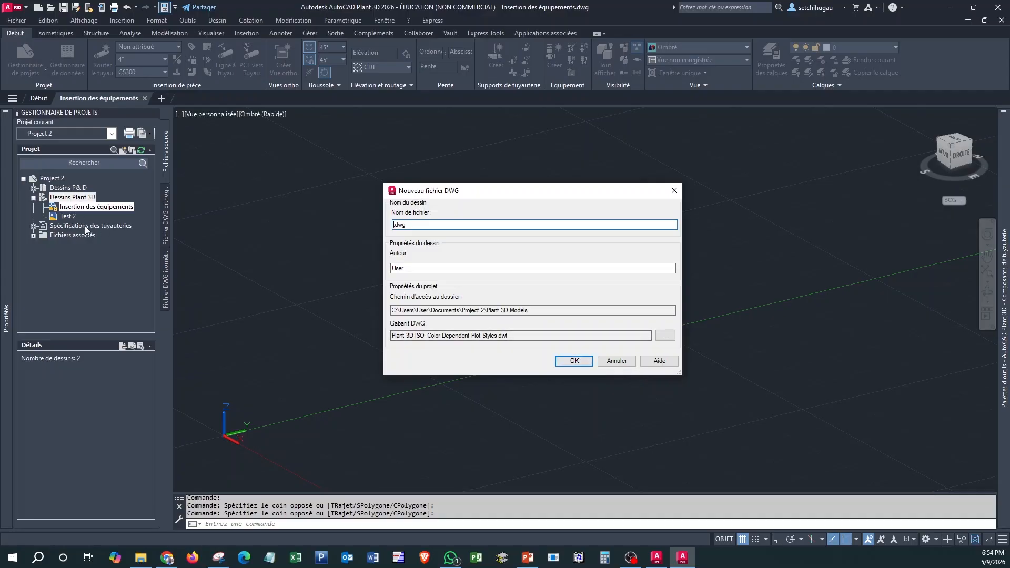
click(676, 193)
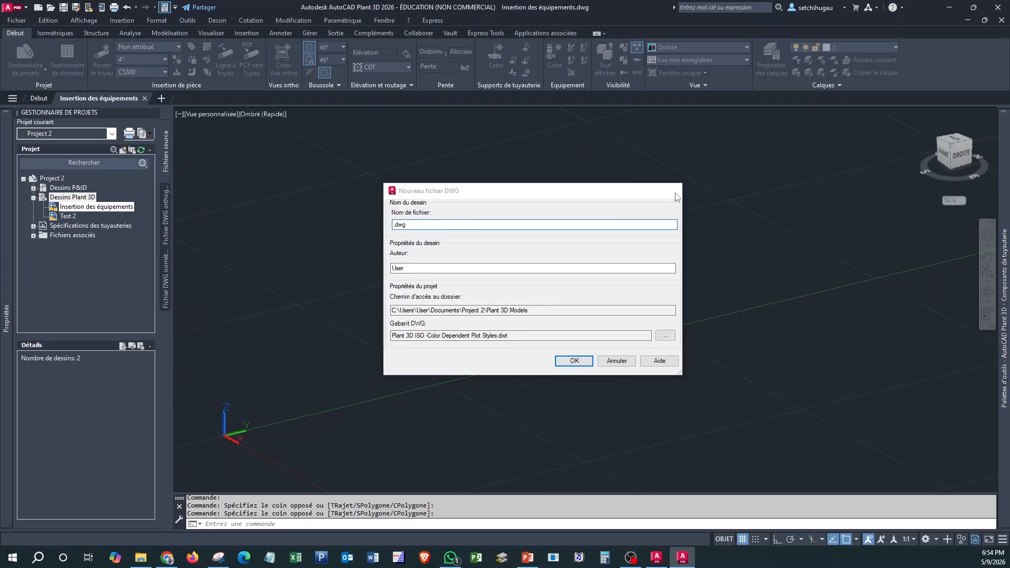
click(68, 216)
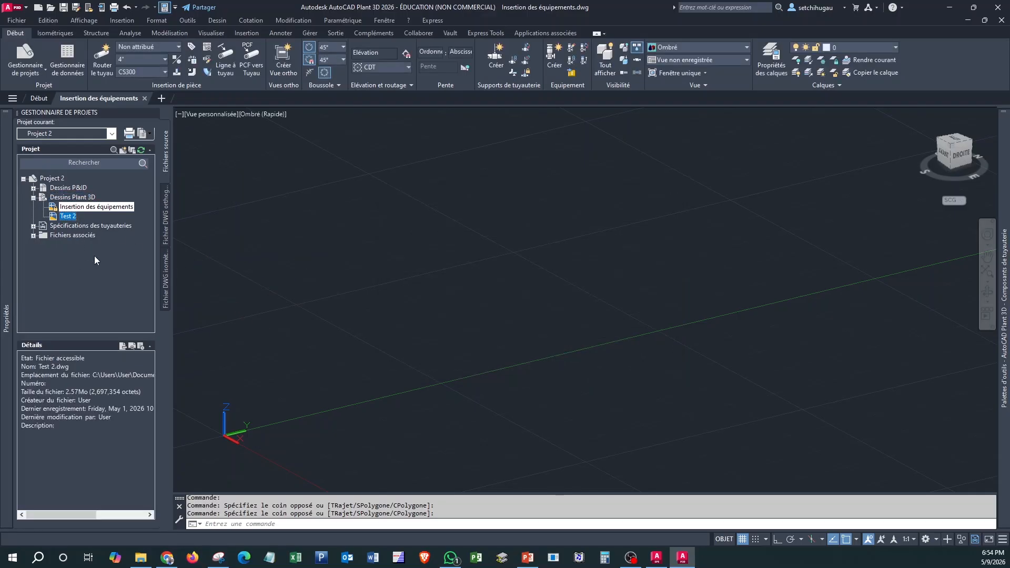
click(248, 232)
click(381, 263)
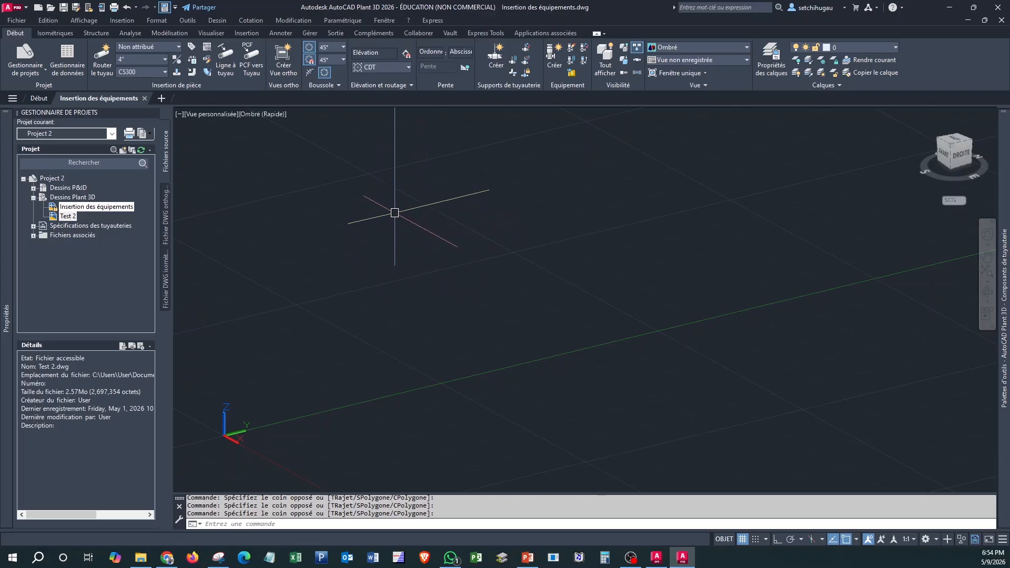
click(623, 192)
click(606, 183)
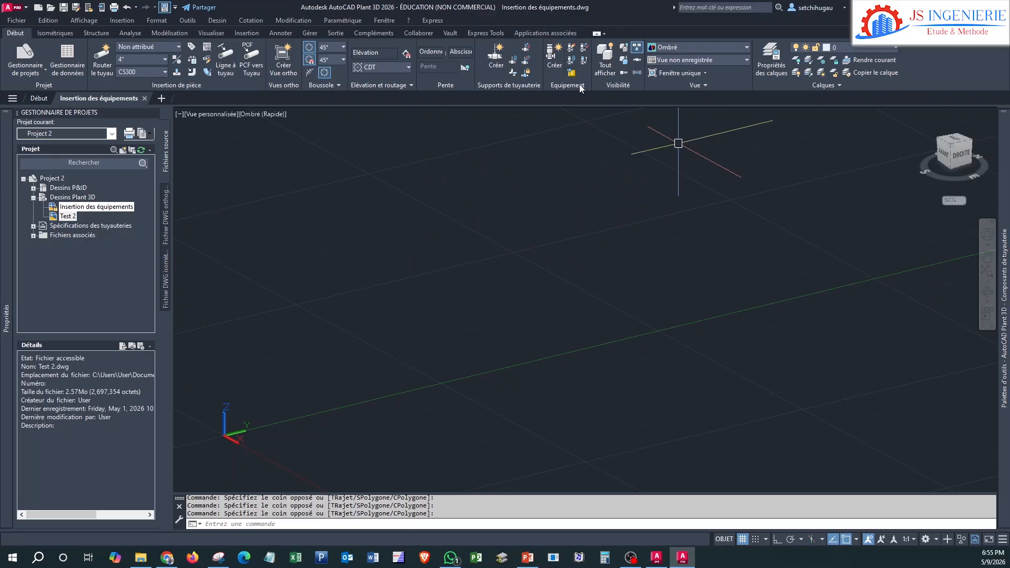
- Start creating an equipment item, choose the type Cuve verticale, and display the dimensions of its platform and first torispherical head
click(548, 53)
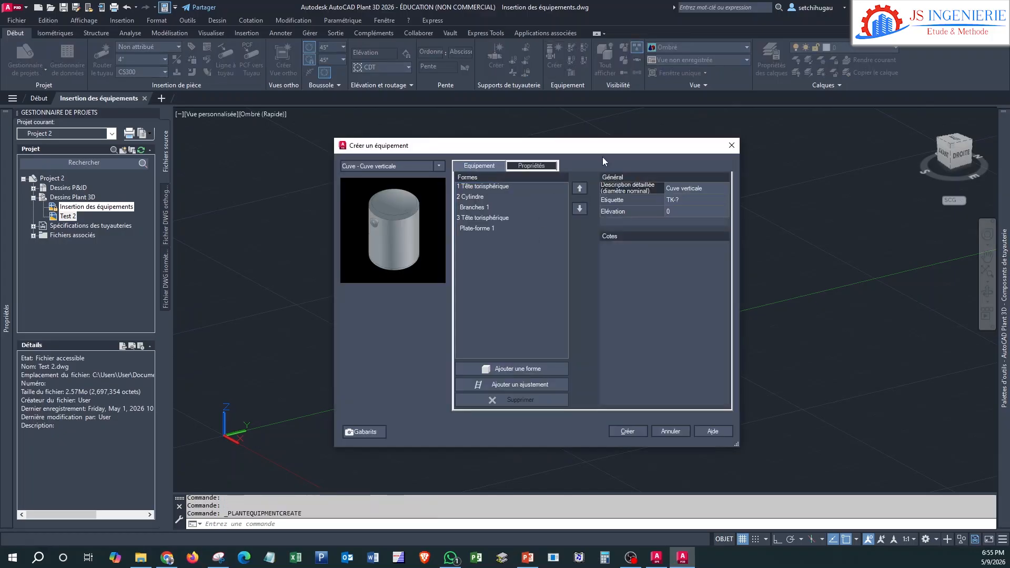
drag(418, 147, 416, 130)
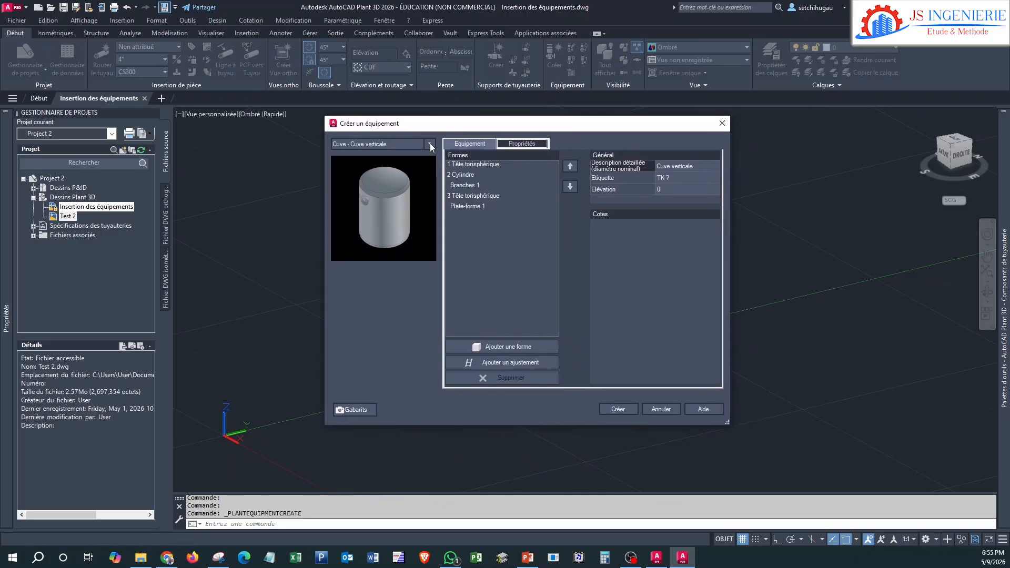
click(430, 143)
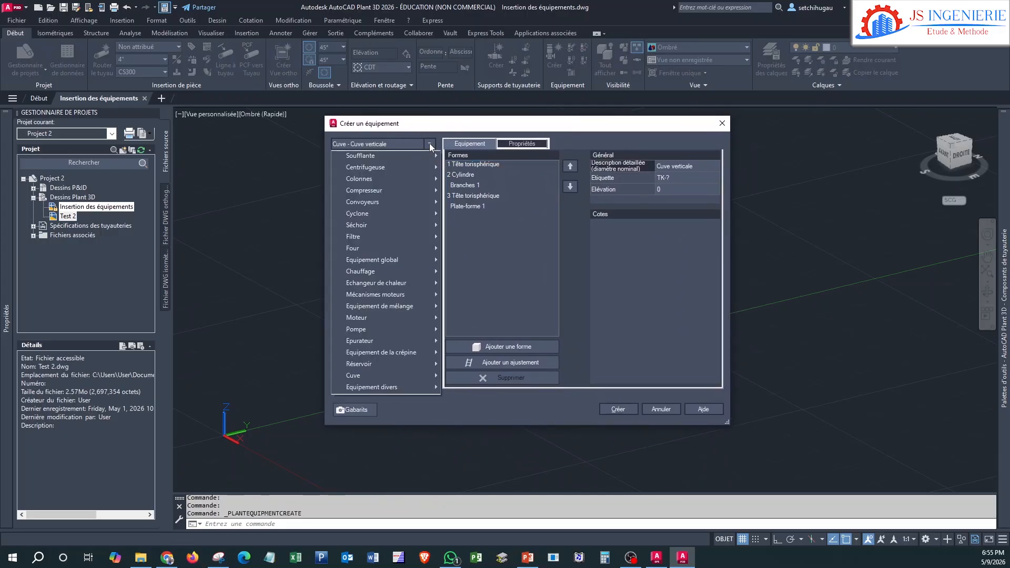
mouse_move(396, 286)
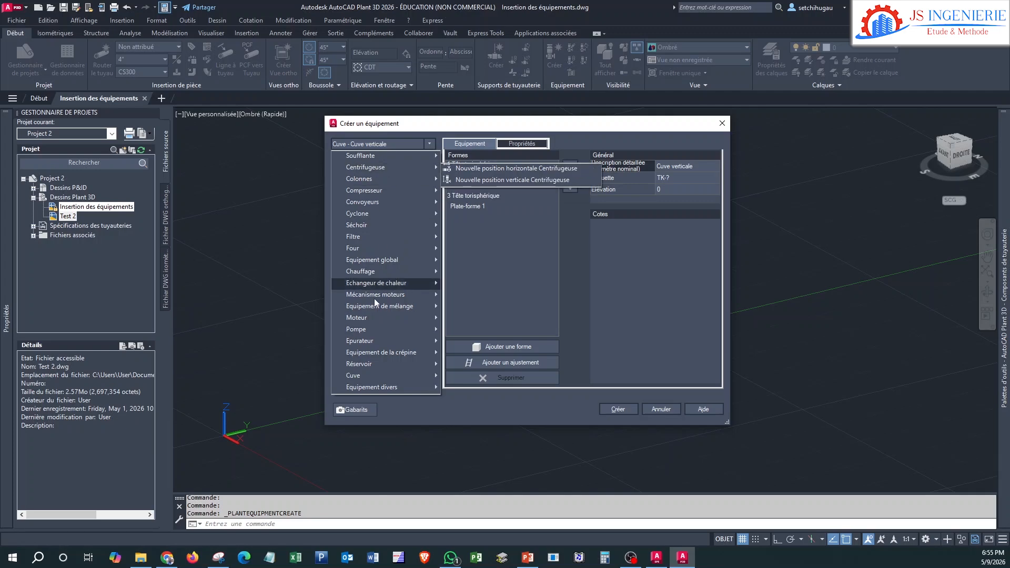
mouse_move(376, 306)
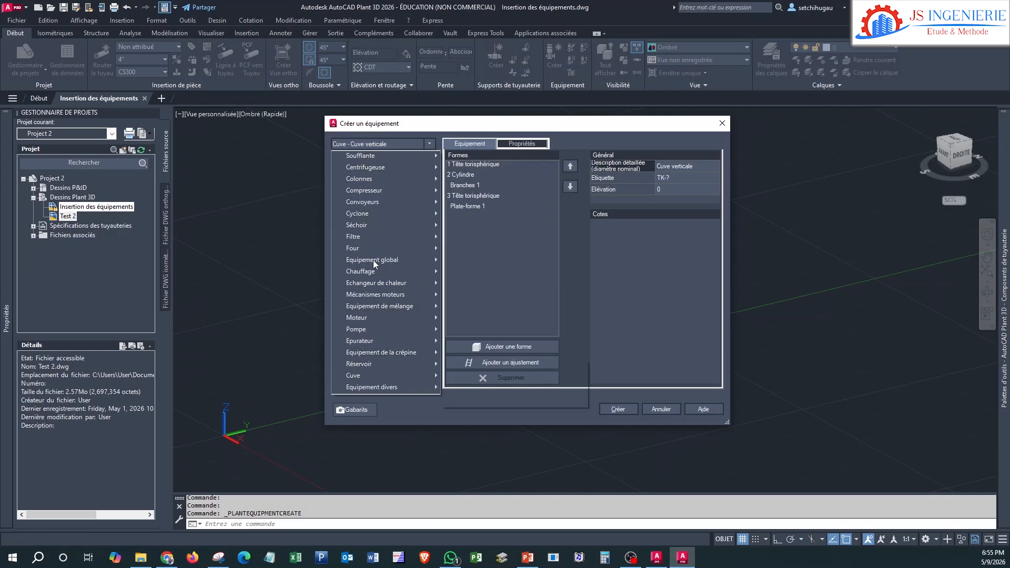
mouse_move(379, 225)
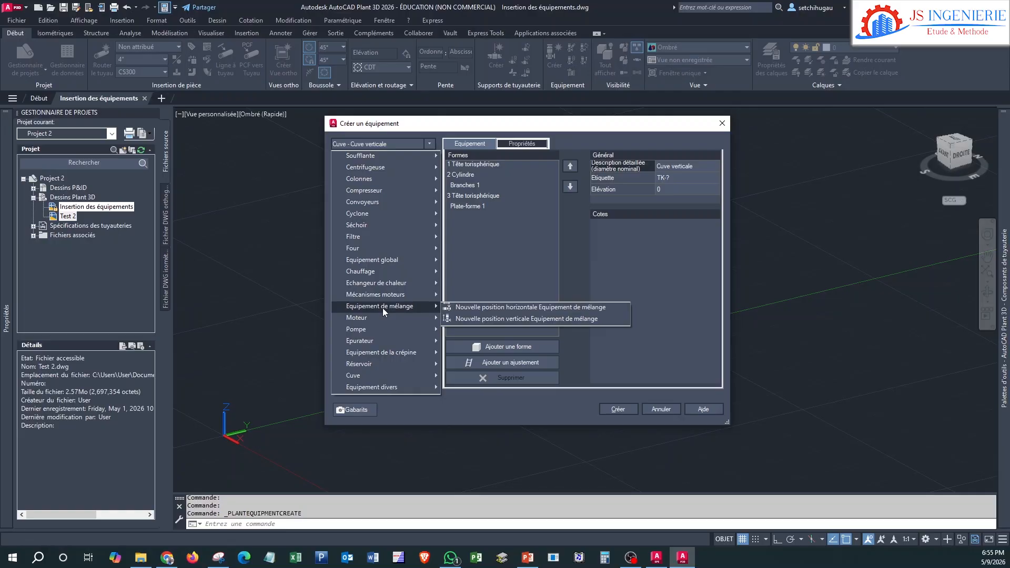
mouse_move(380, 179)
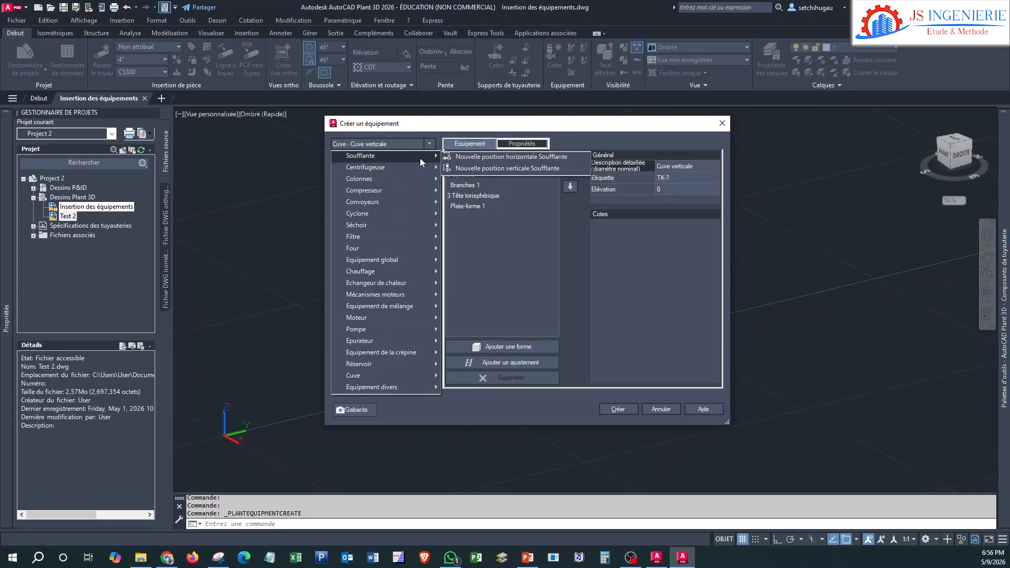
mouse_move(363, 376)
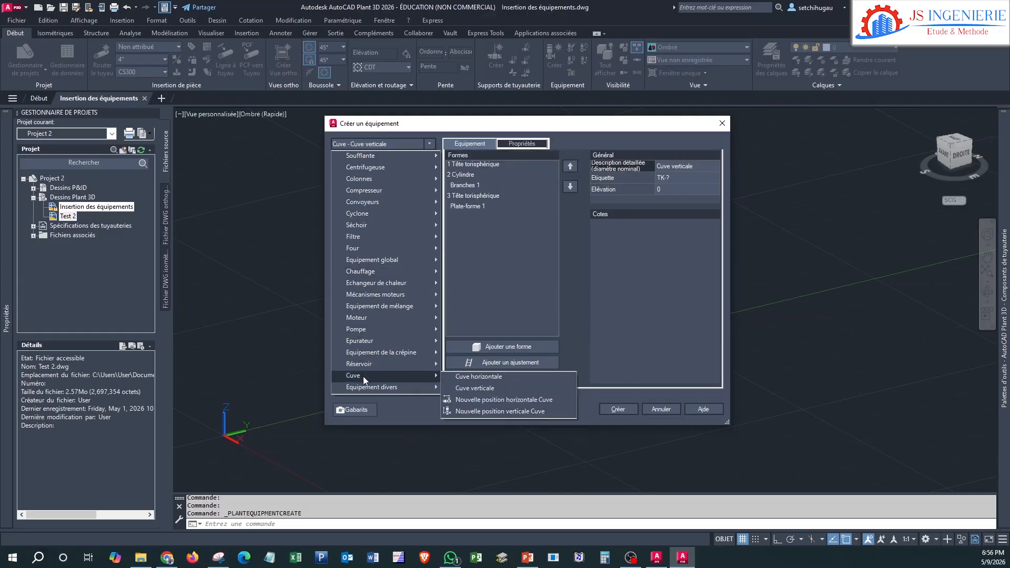
click(487, 376)
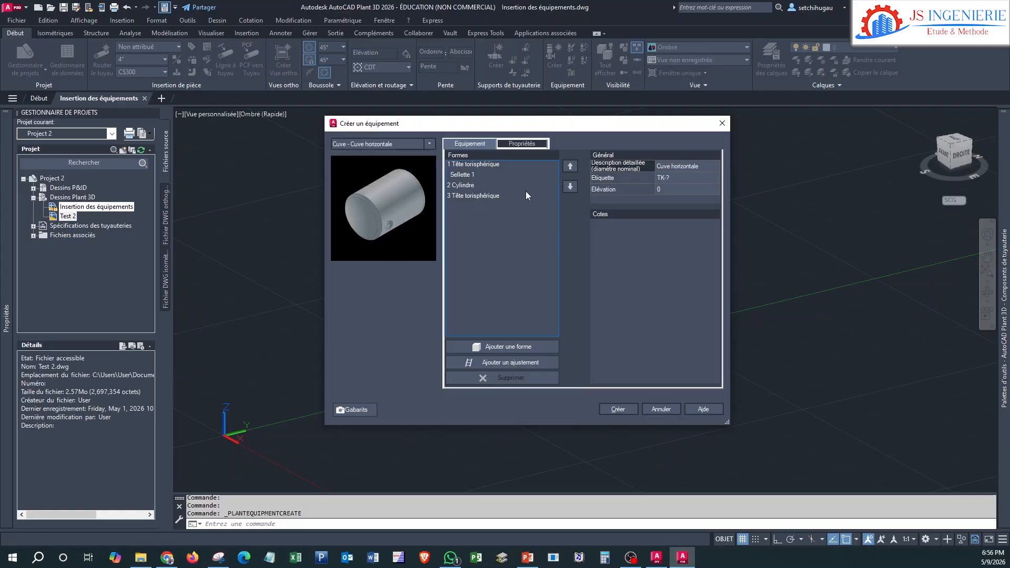
click(434, 143)
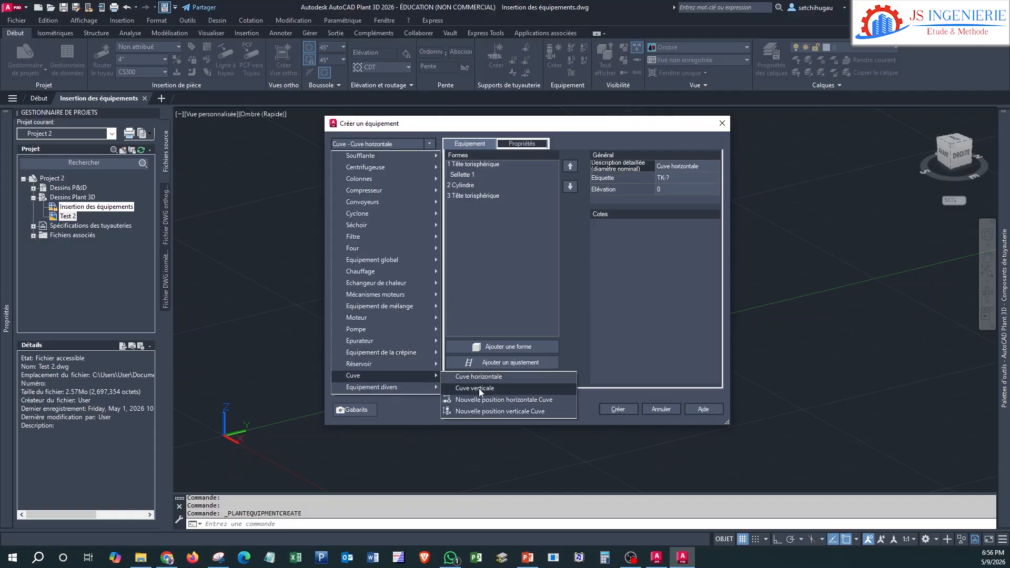
click(479, 389)
click(506, 206)
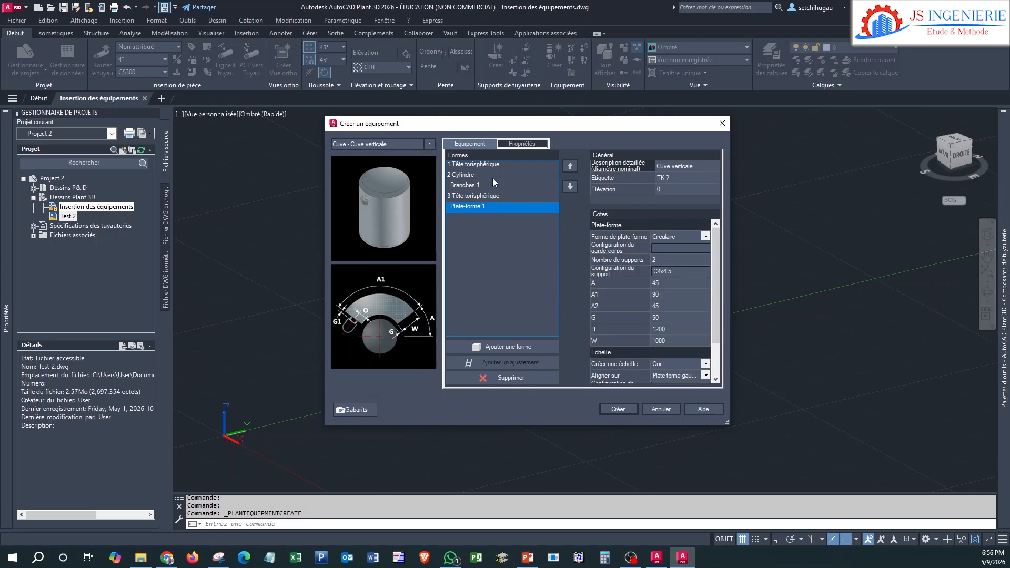
click(491, 164)
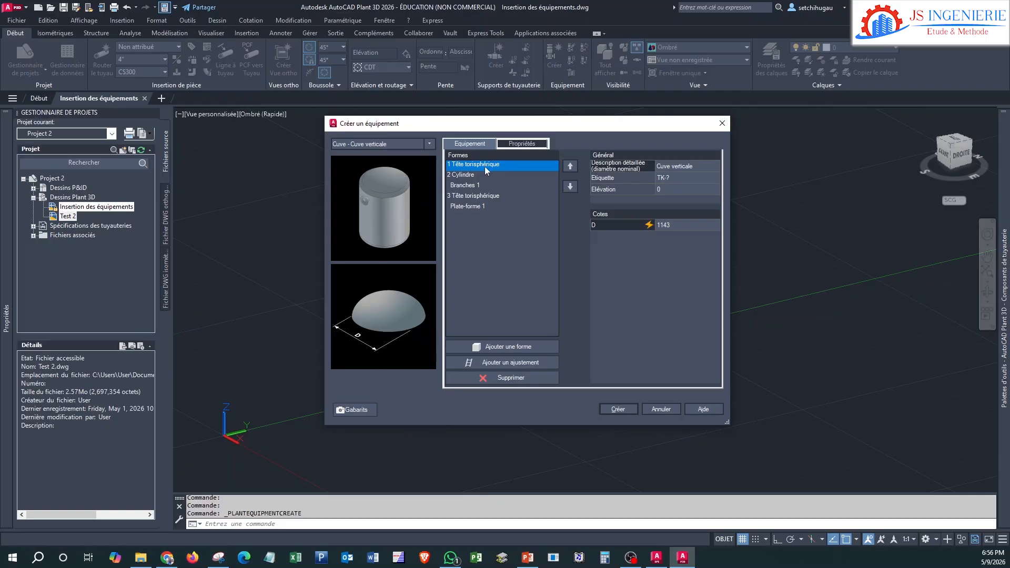
- Assign the tag TK-001 to the vertical vessel, using type TK and number 1
click(668, 188)
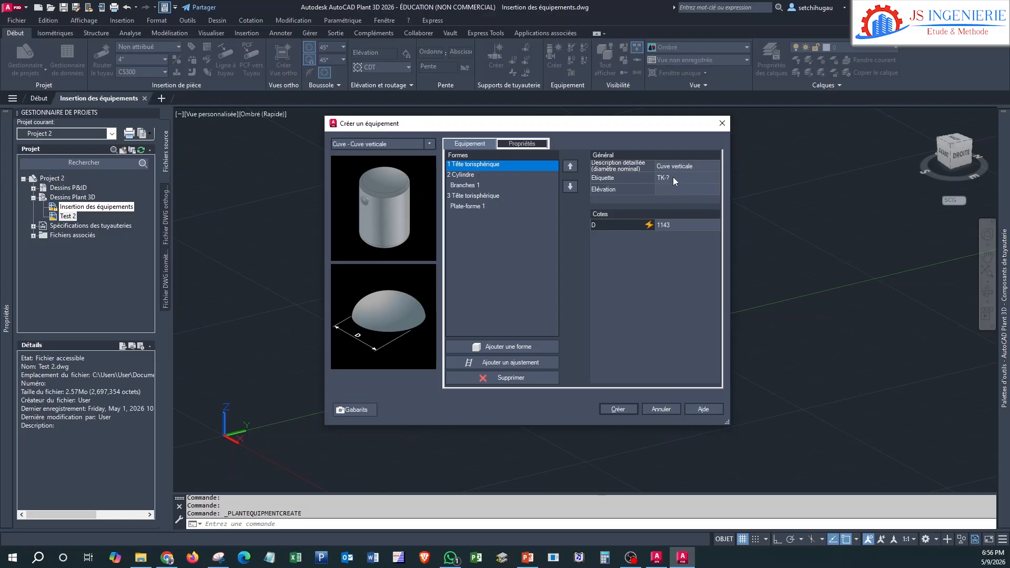
click(674, 177)
drag(438, 213, 473, 171)
click(473, 244)
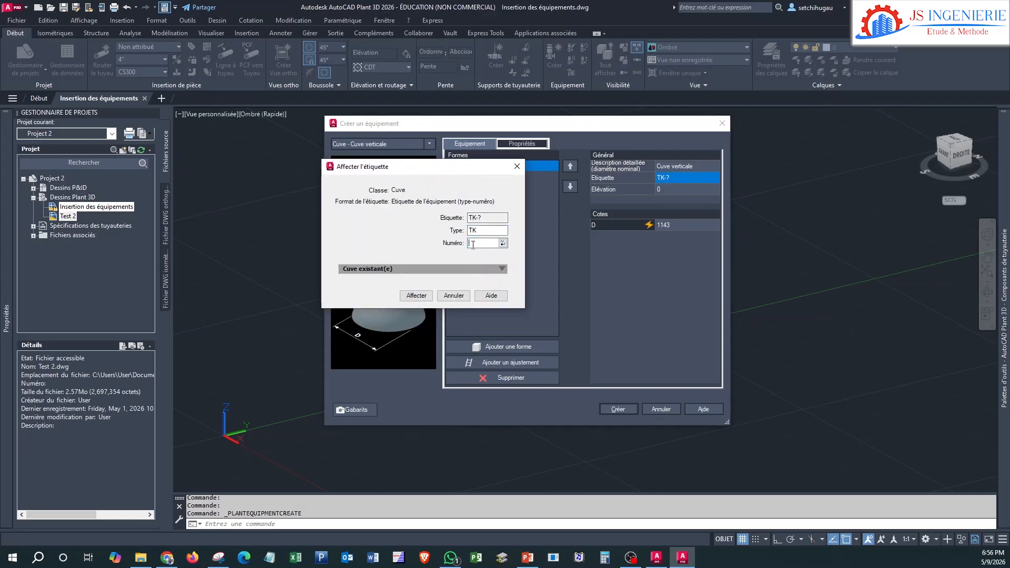
text(1)
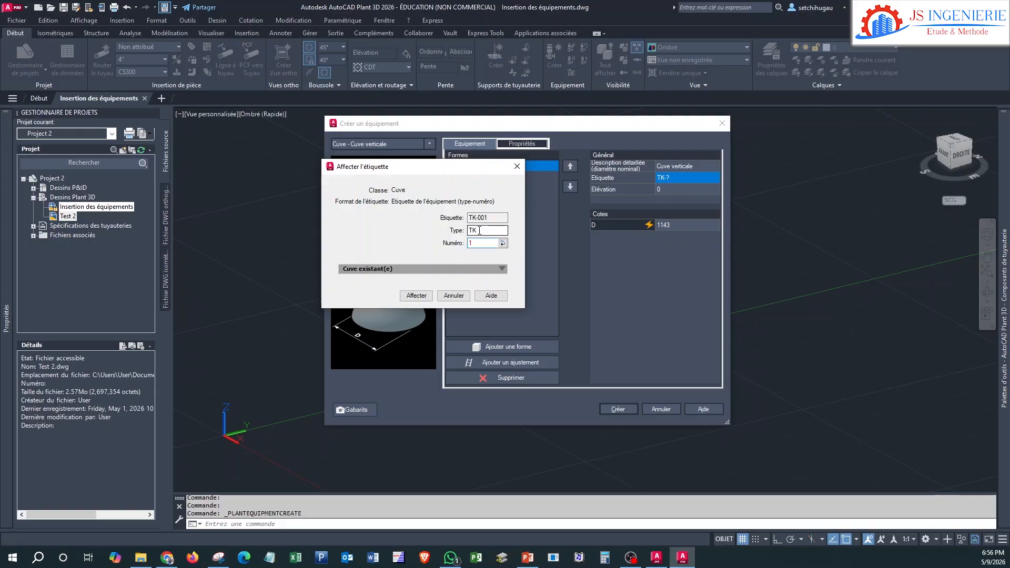
drag(477, 218, 465, 223)
double_click(481, 230)
double_click(473, 244)
double_click(489, 219)
click(490, 218)
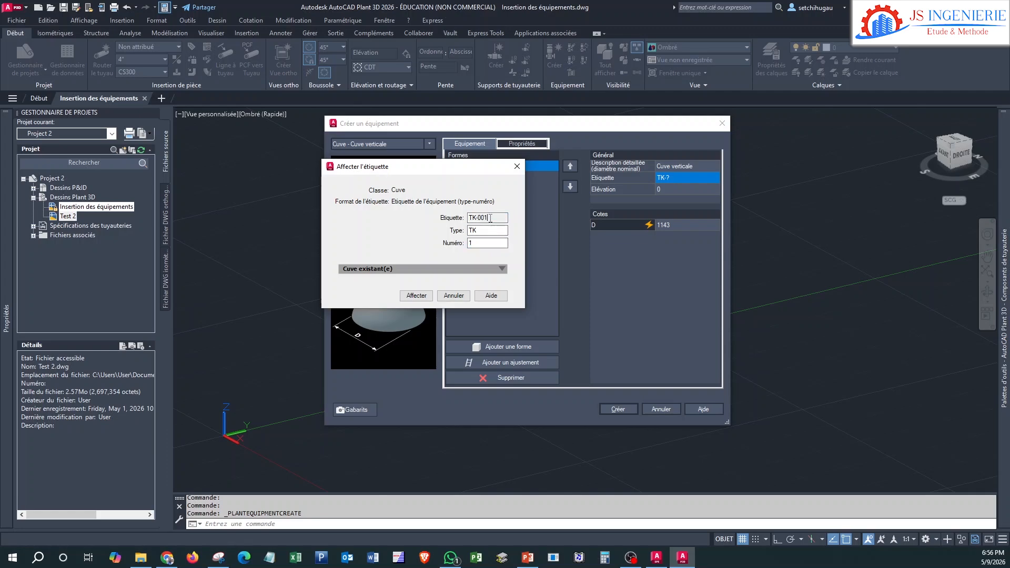
click(419, 296)
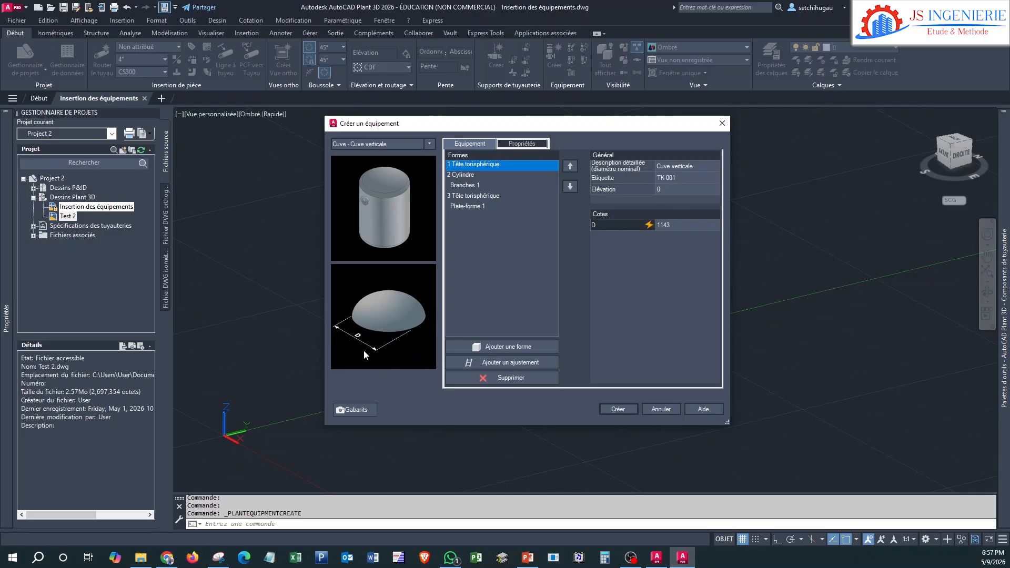
- Check the diameter of the first torispherical head and set the cylinder's height H to 3000
click(667, 226)
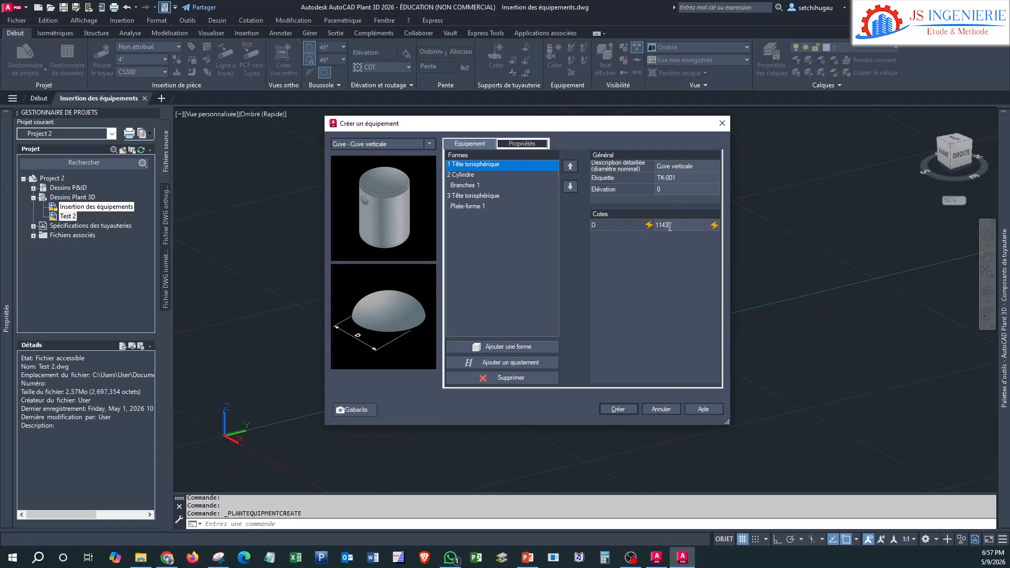
click(645, 276)
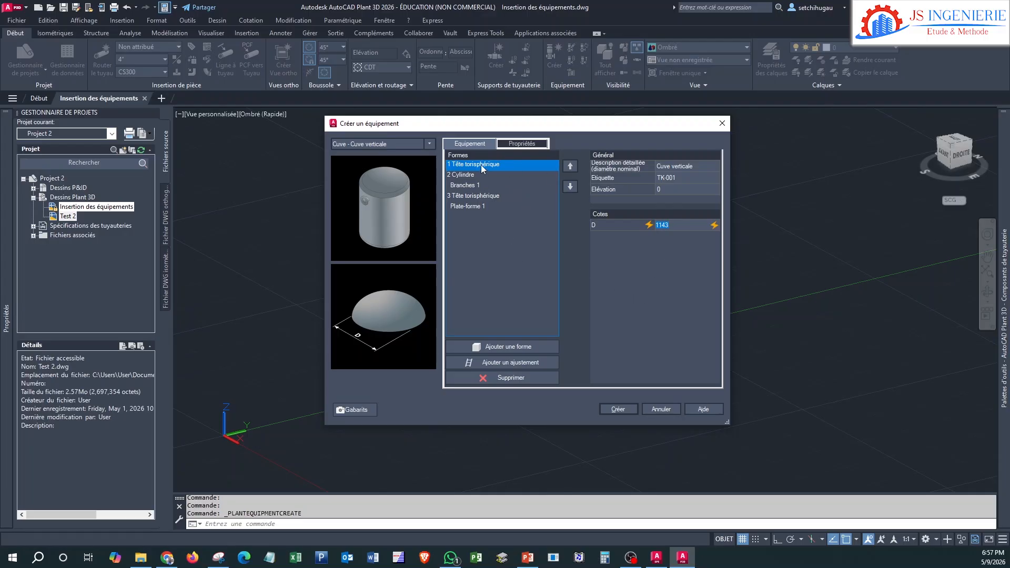
click(689, 225)
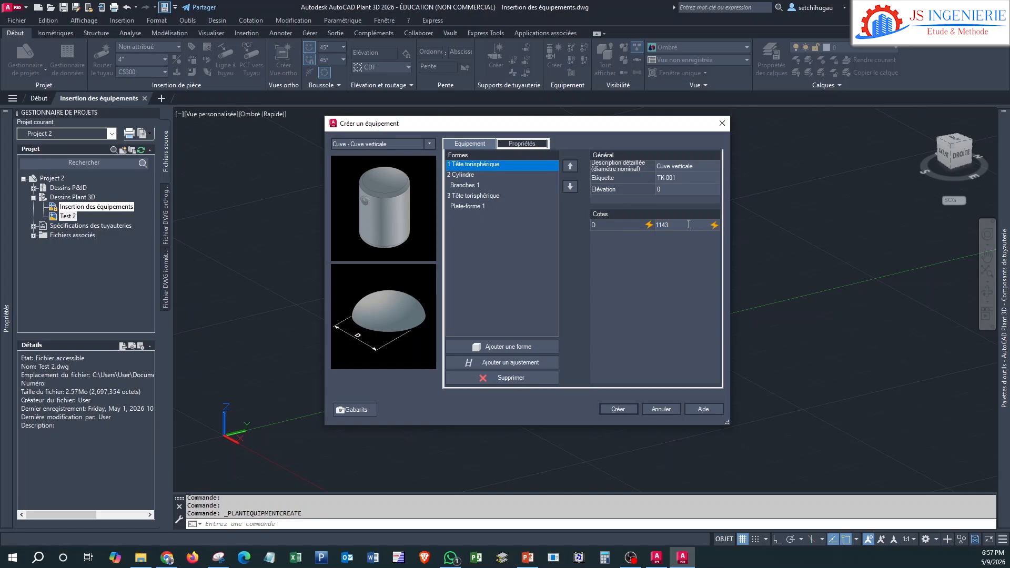
click(466, 175)
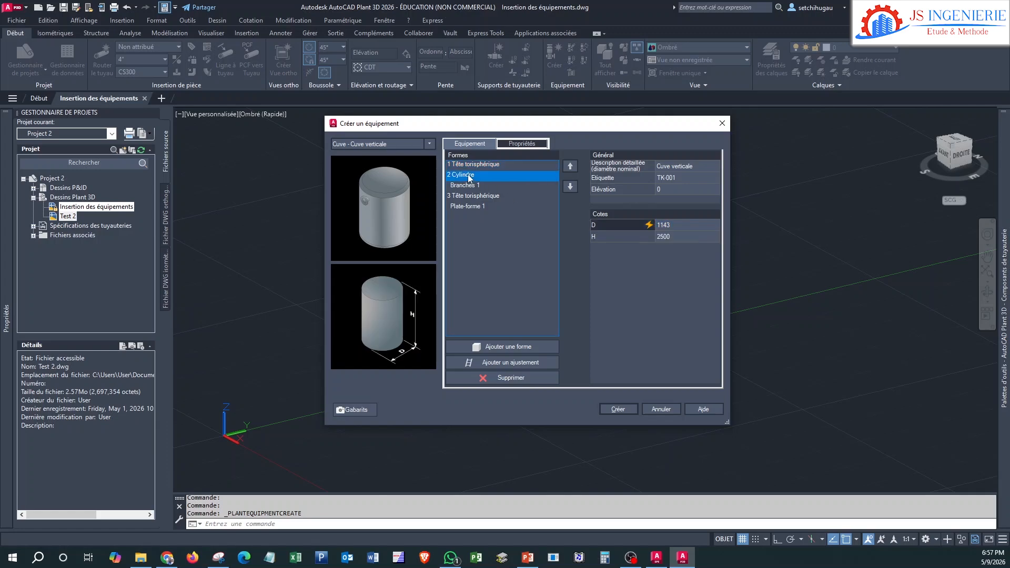
click(681, 226)
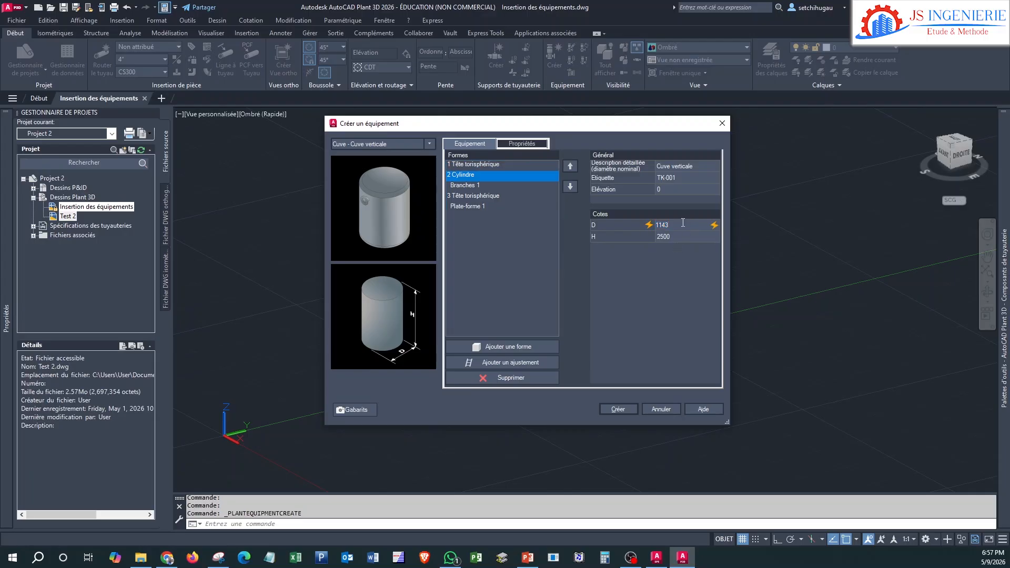
click(679, 237)
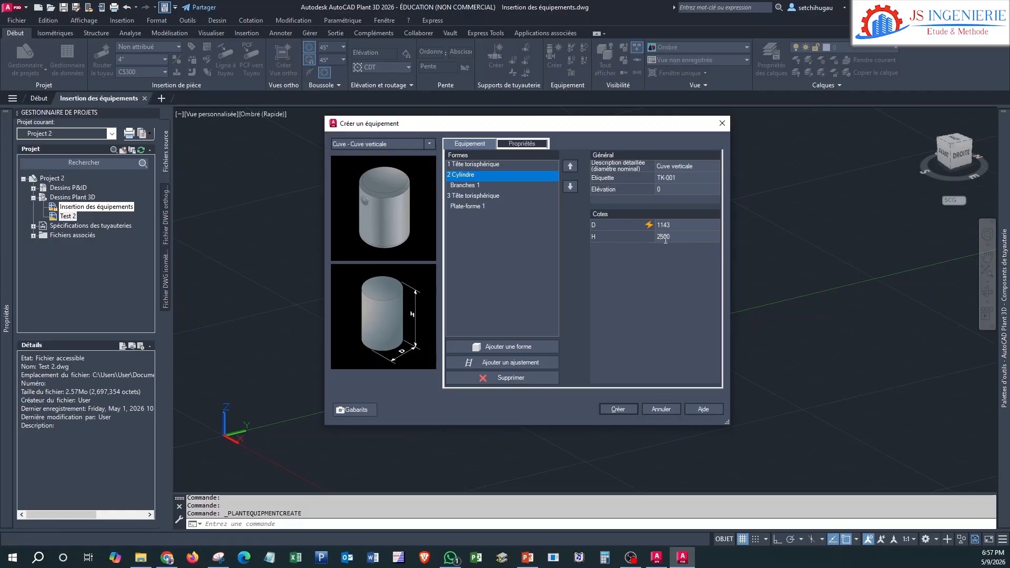
text(0)
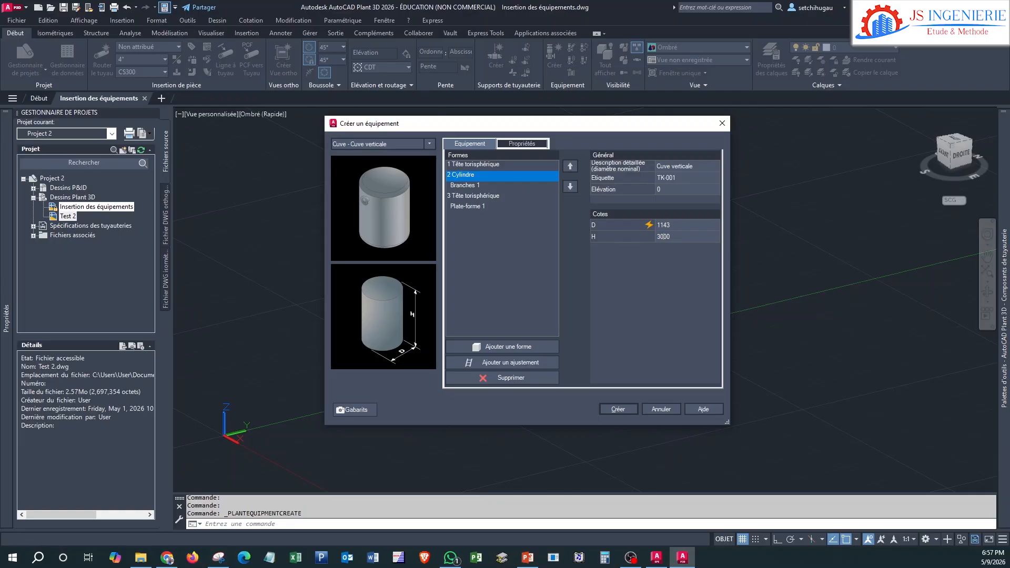
- Set the height H of the vessel's legs (Branches 1) to 1000 and display the dimensions of Plate-forme 1
click(456, 187)
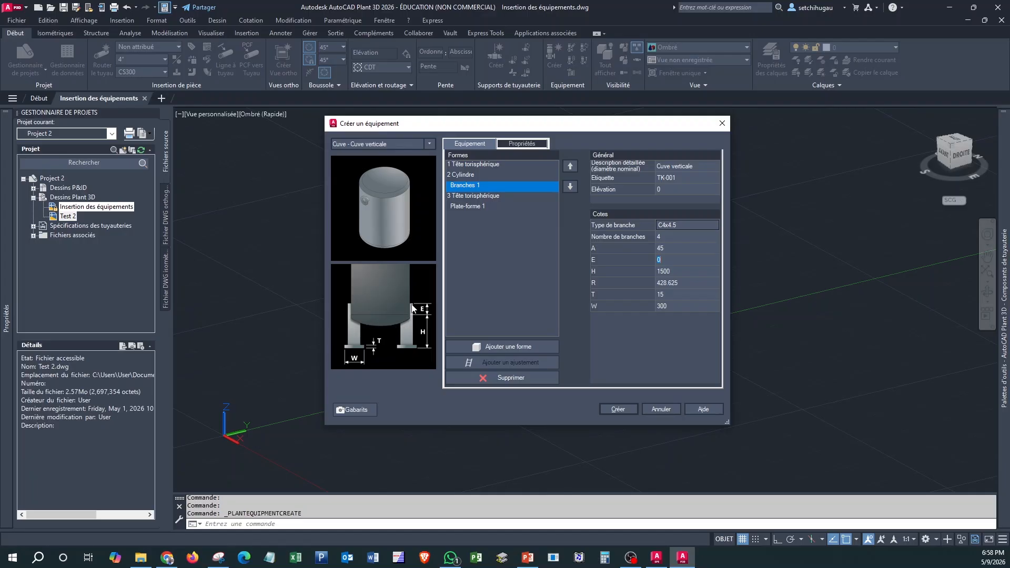
click(678, 270)
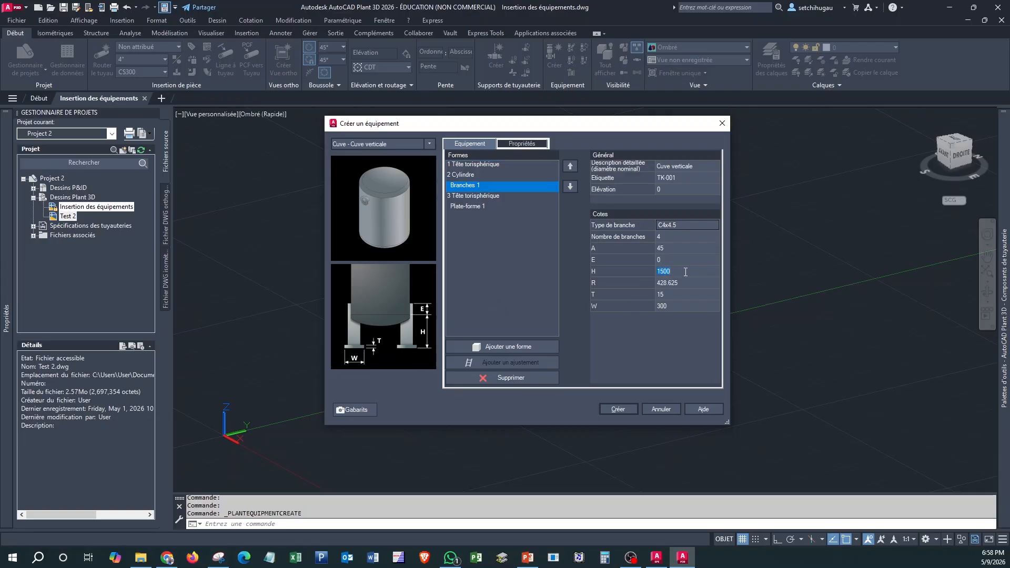
text(1000)
click(482, 196)
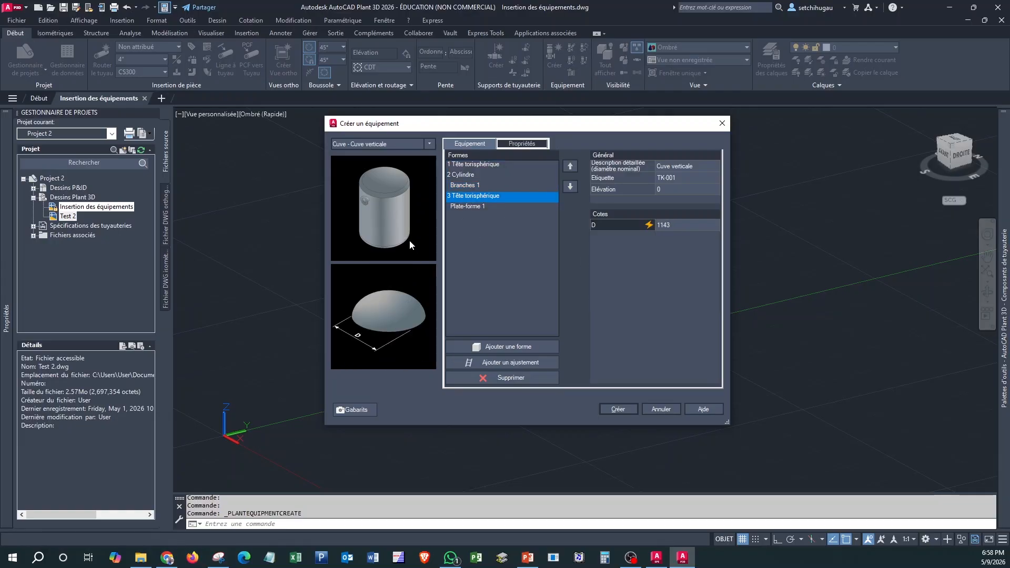
click(461, 206)
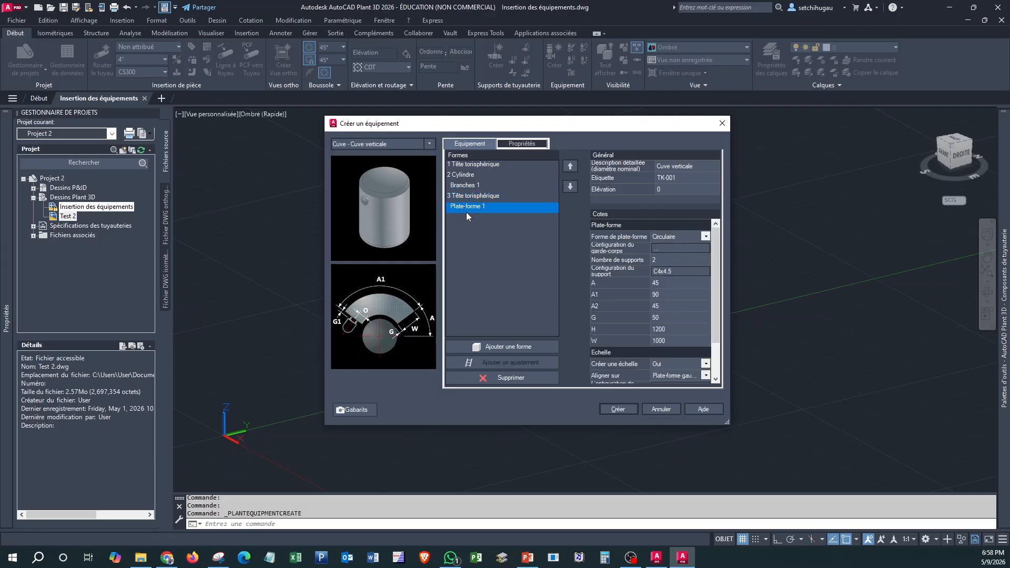
- Examine the platform and ladder dimensions of Plate-forme 1, including its shape options, height H and ladder height H1
click(705, 236)
click(691, 237)
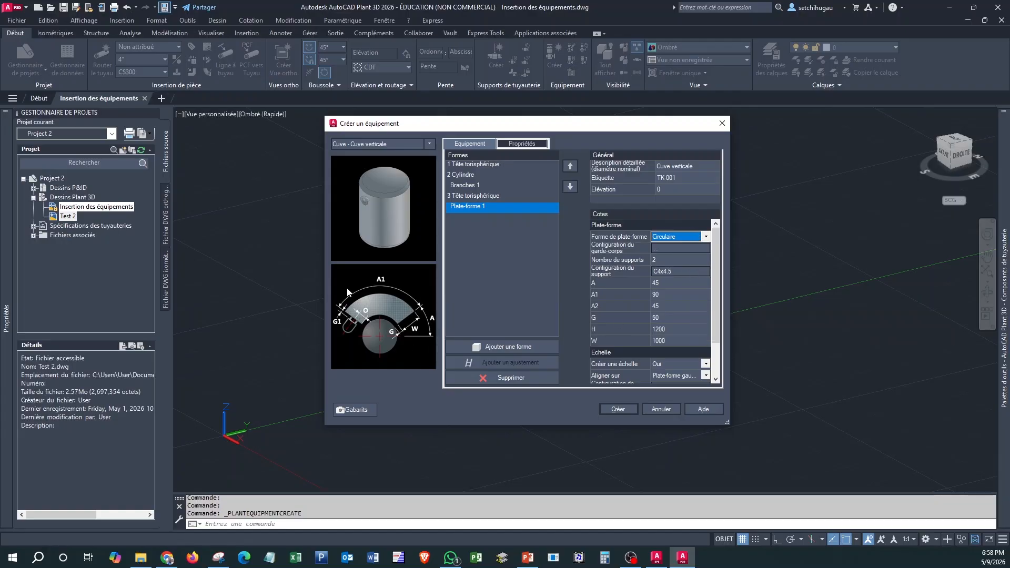
click(669, 329)
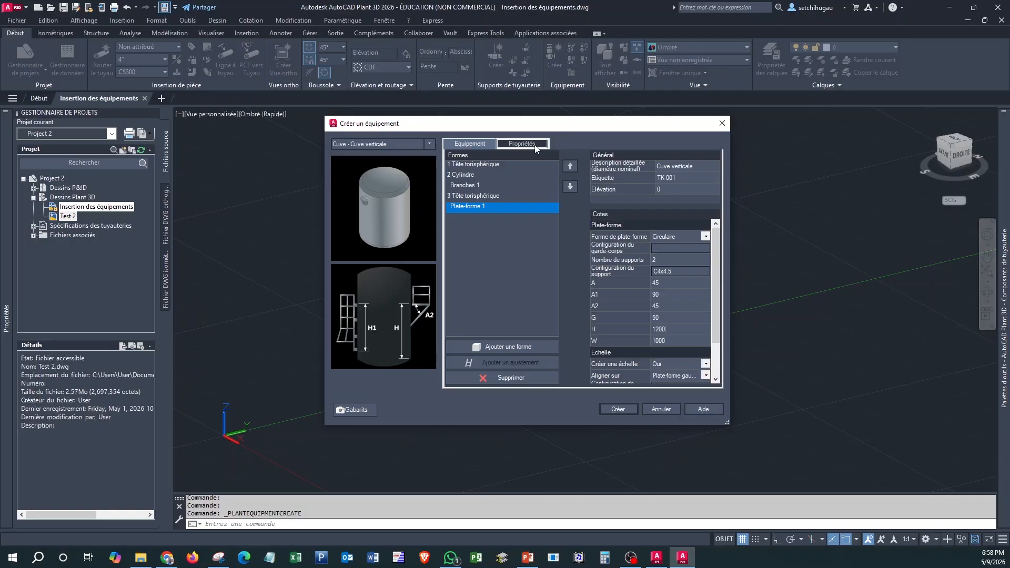
scroll(719, 329, down, 2)
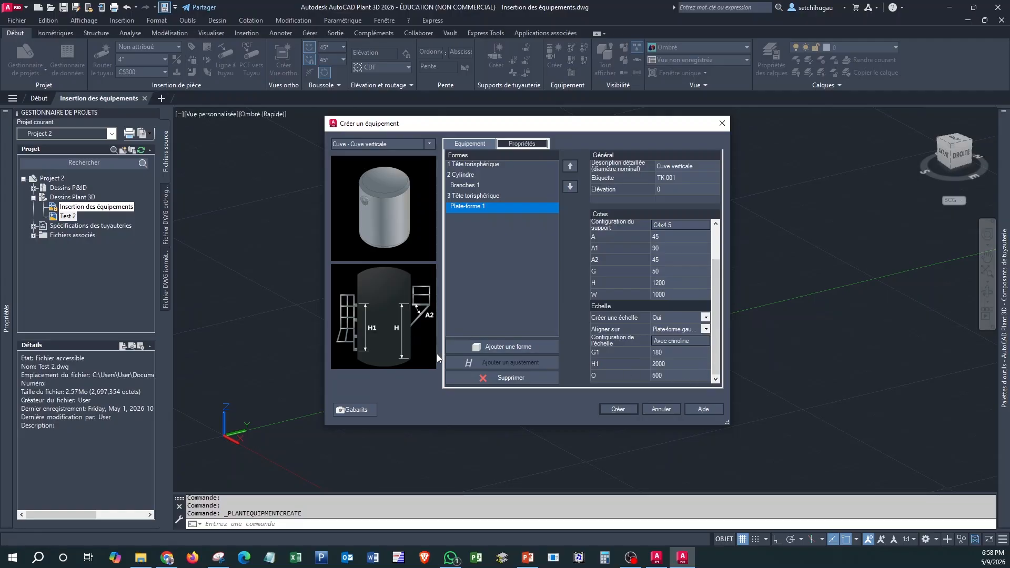
click(680, 364)
drag(720, 271, 721, 216)
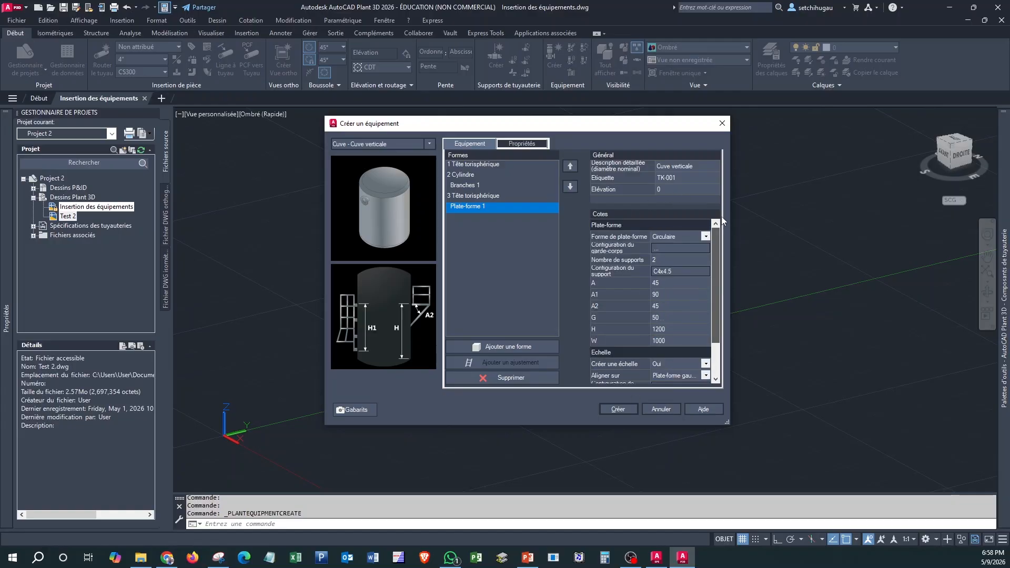
- Create the vessel and insert it in the drawing near the origin beside the Y axis, picking its rotation freehand
click(617, 408)
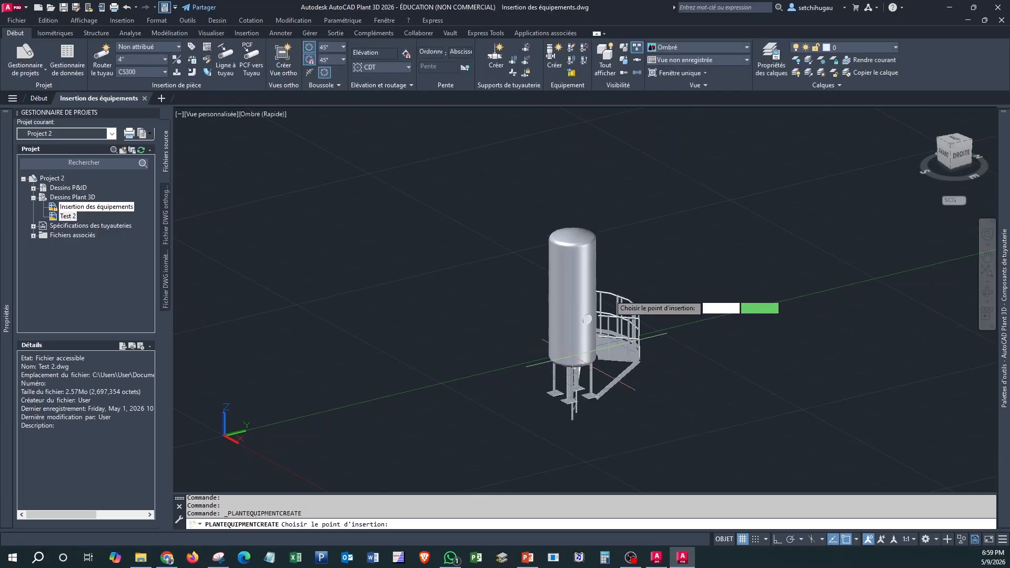
scroll(608, 333, up, 2)
scroll(626, 323, down, 3)
scroll(626, 327, down, 2)
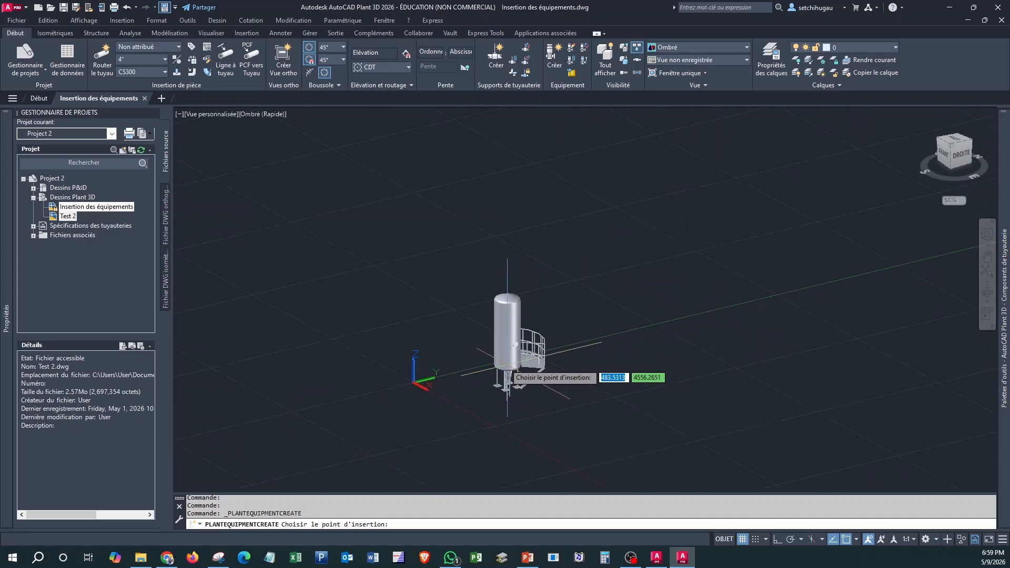
click(492, 365)
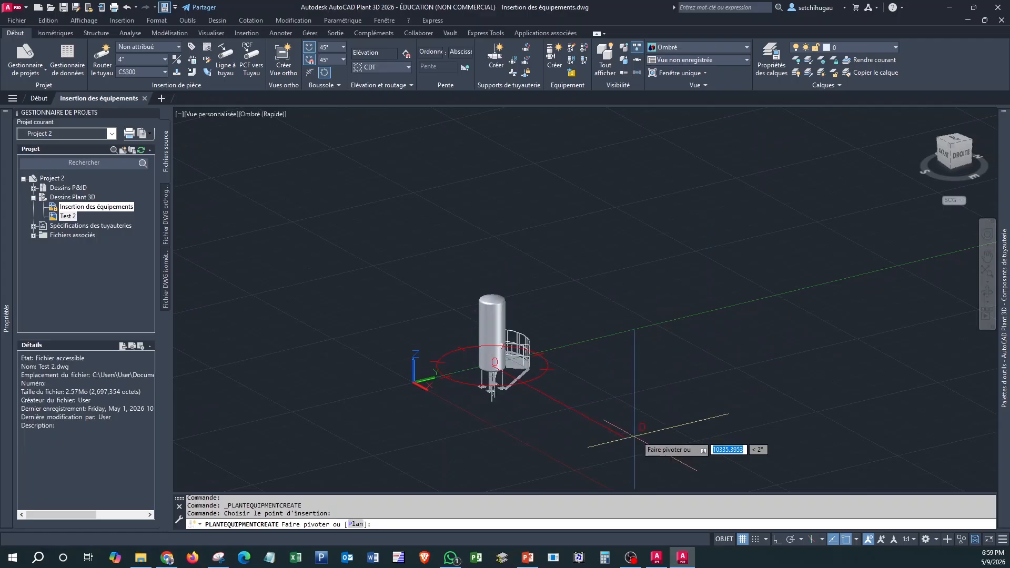
click(653, 441)
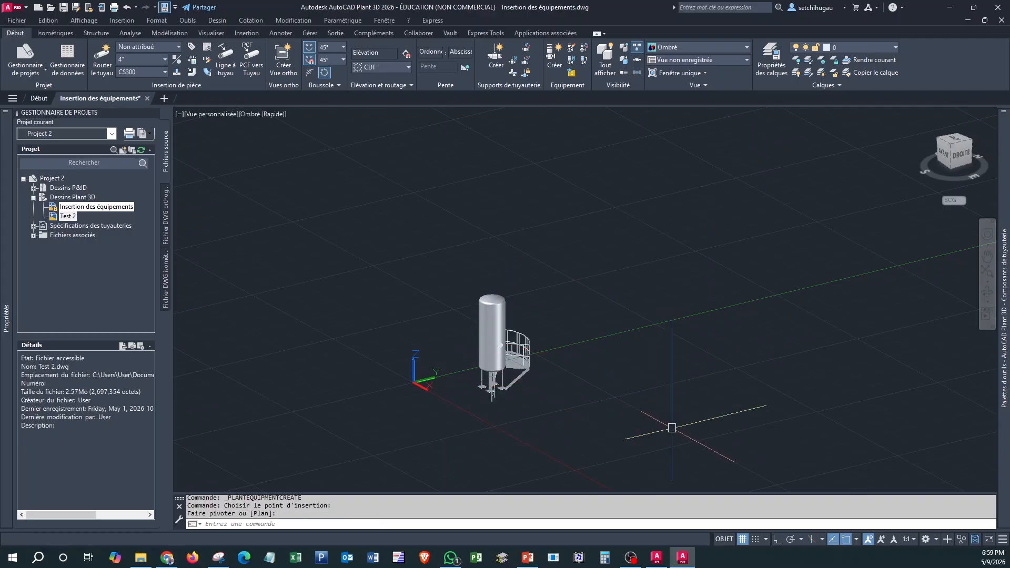
- Inspect the inserted vessel, its legs, platform and ladder from several sides
scroll(531, 399, up, 4)
shift+middle_drag(522, 392, 508, 355)
scroll(518, 358, down, 3)
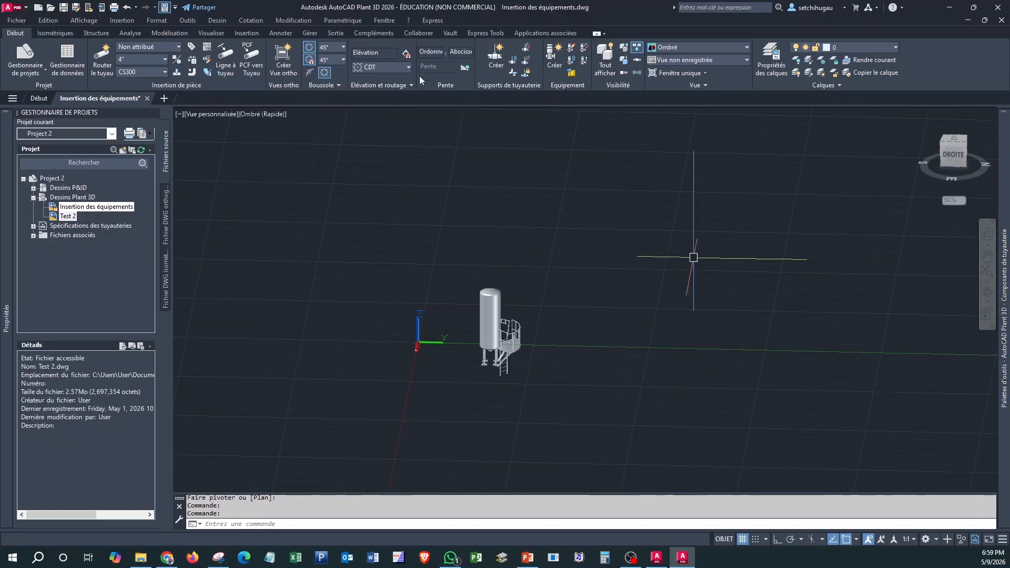
click(201, 117)
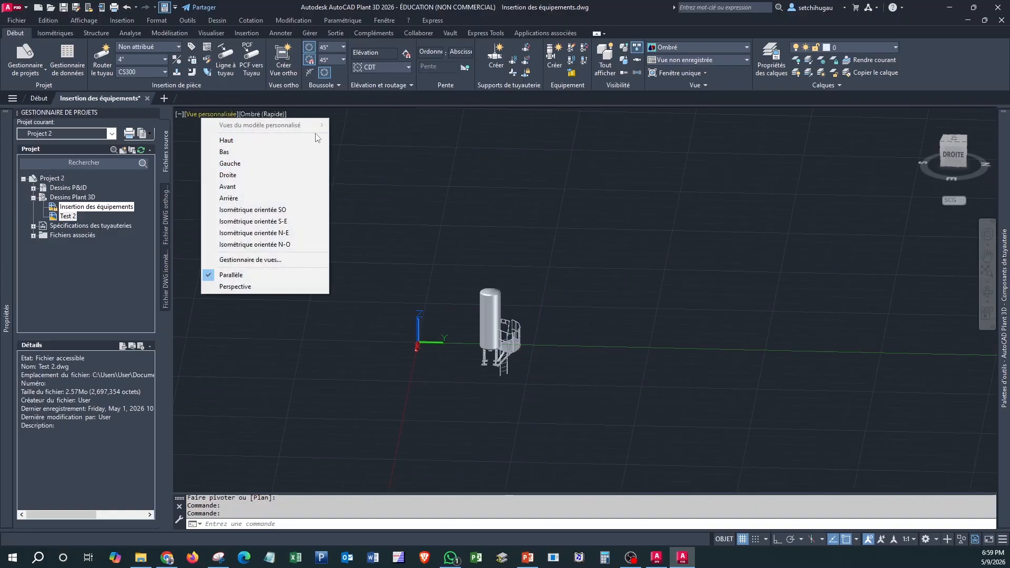
click(650, 229)
mouse_move(1003, 125)
click(902, 131)
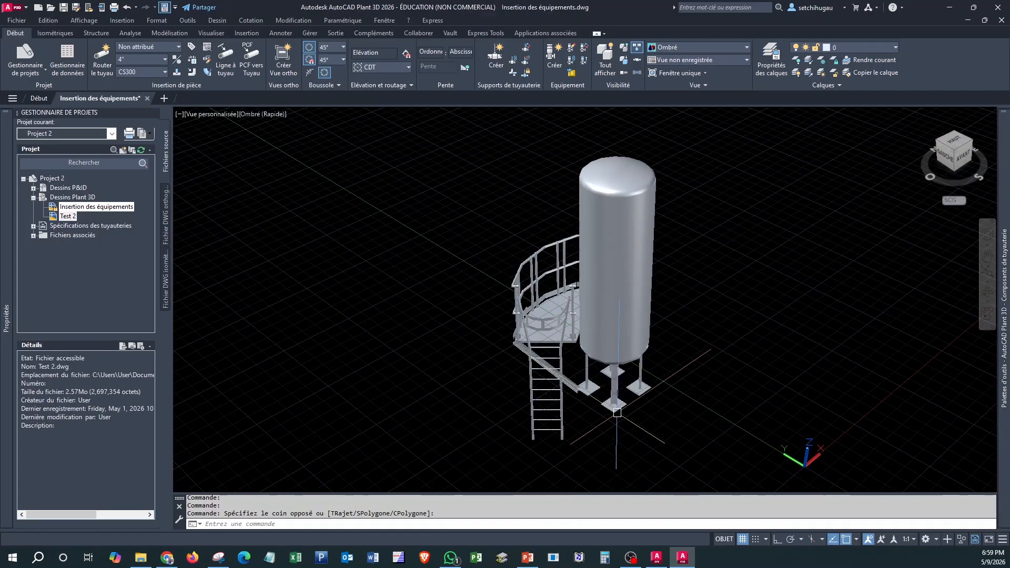
scroll(676, 352, down, 2)
middle_drag(967, 459, 783, 379)
shift+middle_drag(651, 339, 604, 313)
scroll(586, 347, down, 2)
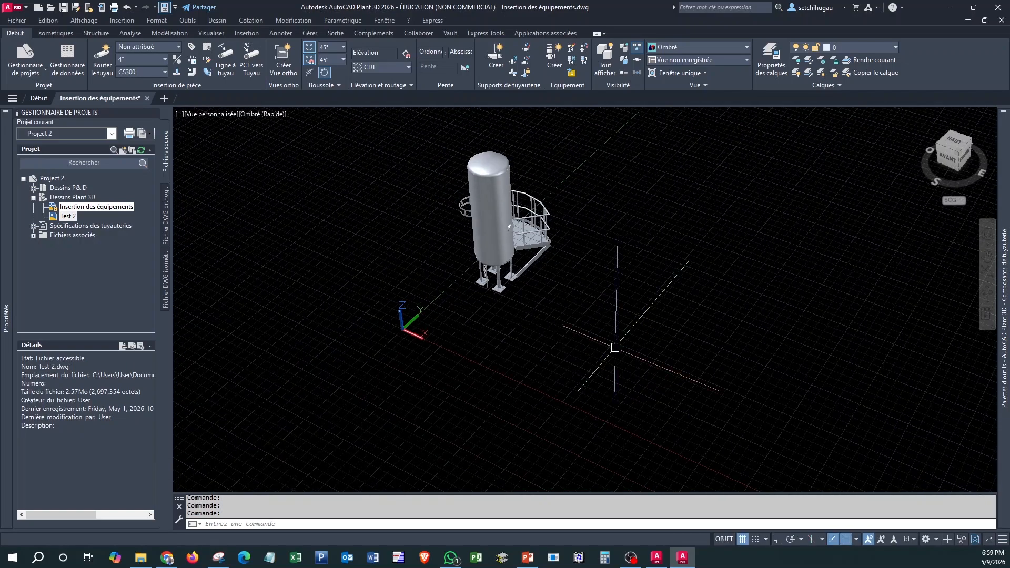
- Draw a large rectangle on the ground plane beside the vessel, starting with a corner near the origin
key(ctrl+z)
text(rec)
key(Return)
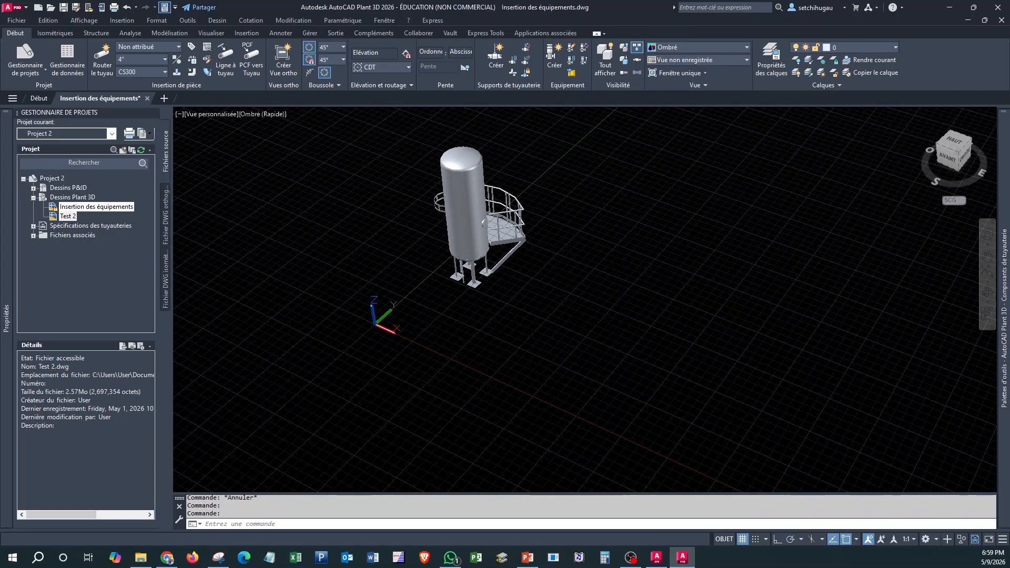
click(432, 339)
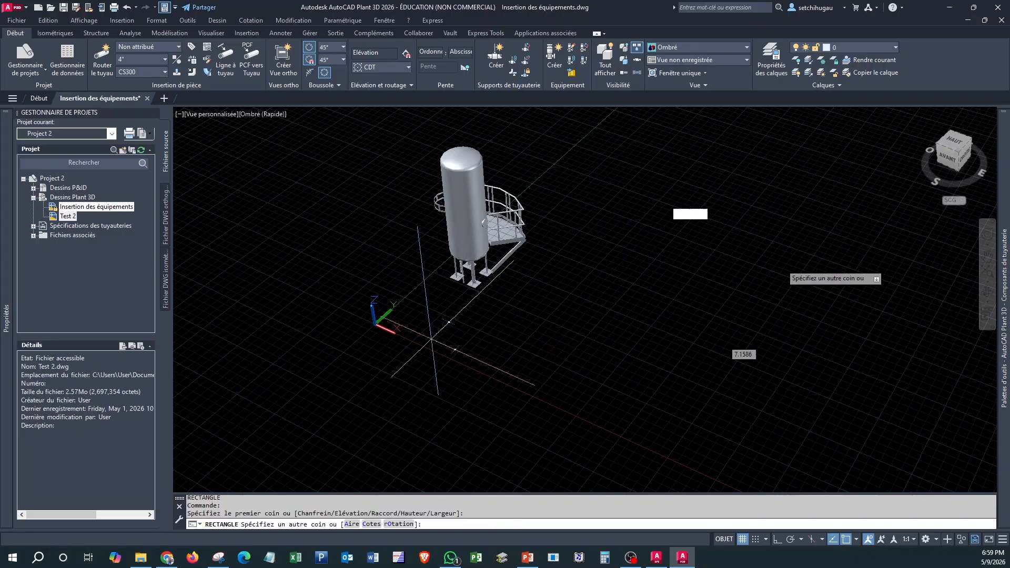
scroll(585, 299, down, 2)
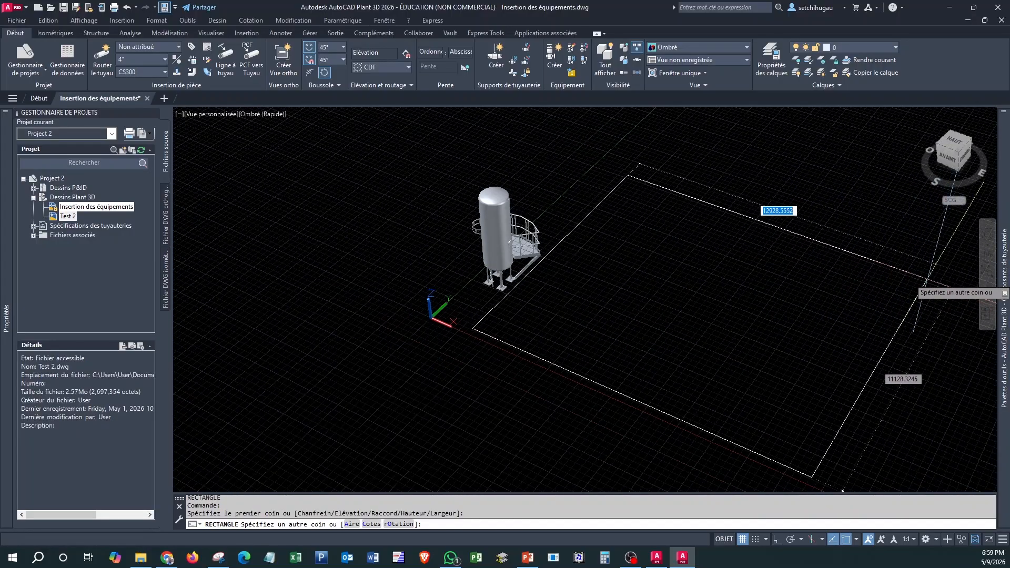
click(962, 272)
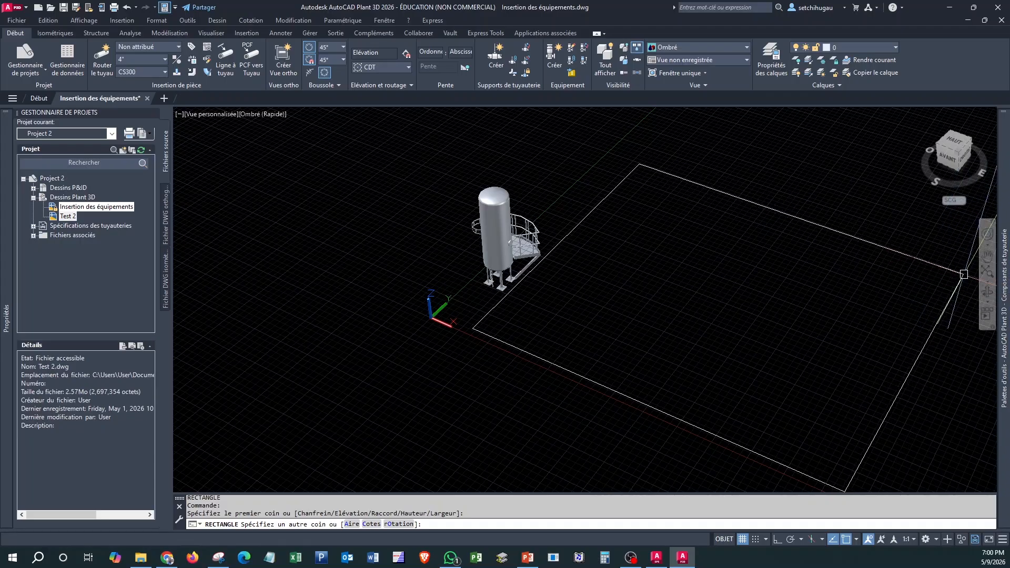
middle_drag(631, 322, 553, 311)
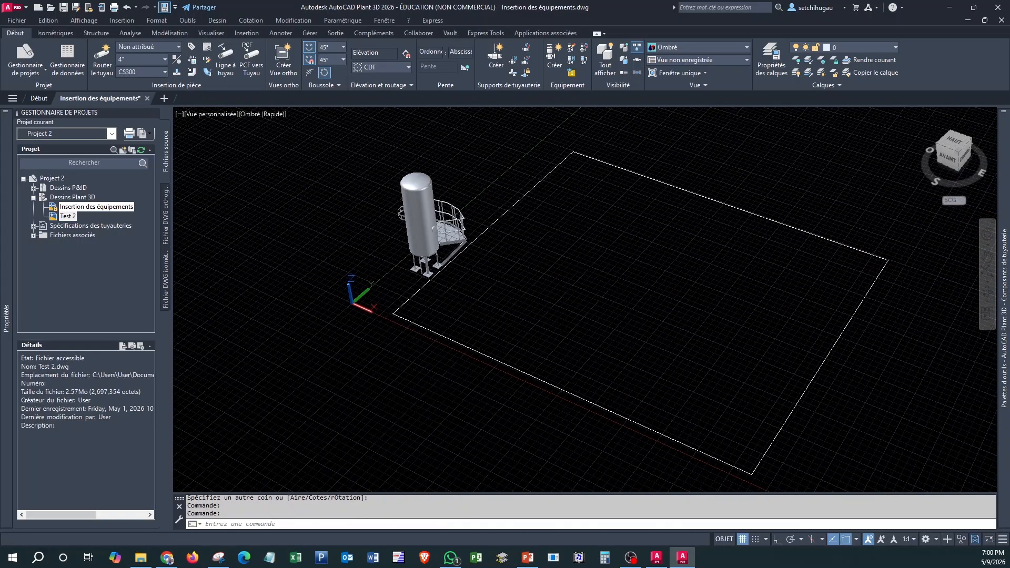
middle_drag(558, 252, 568, 267)
middle_drag(685, 268, 689, 271)
- Place a point freehand on the ground near the origin with the Point command and select it
key(Escape)
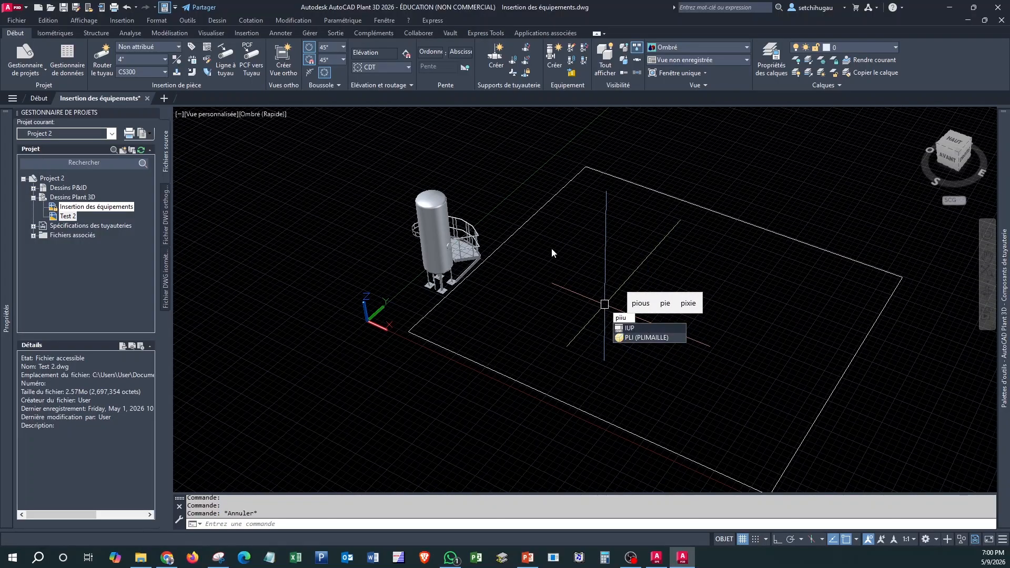
key(Escape)
text(PO)
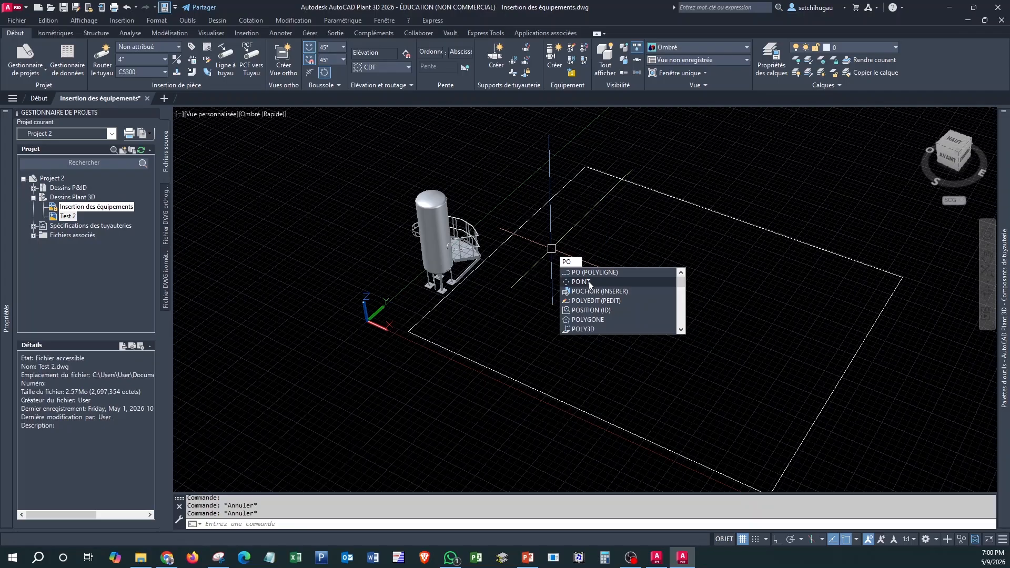
click(589, 284)
click(368, 344)
click(326, 332)
click(406, 400)
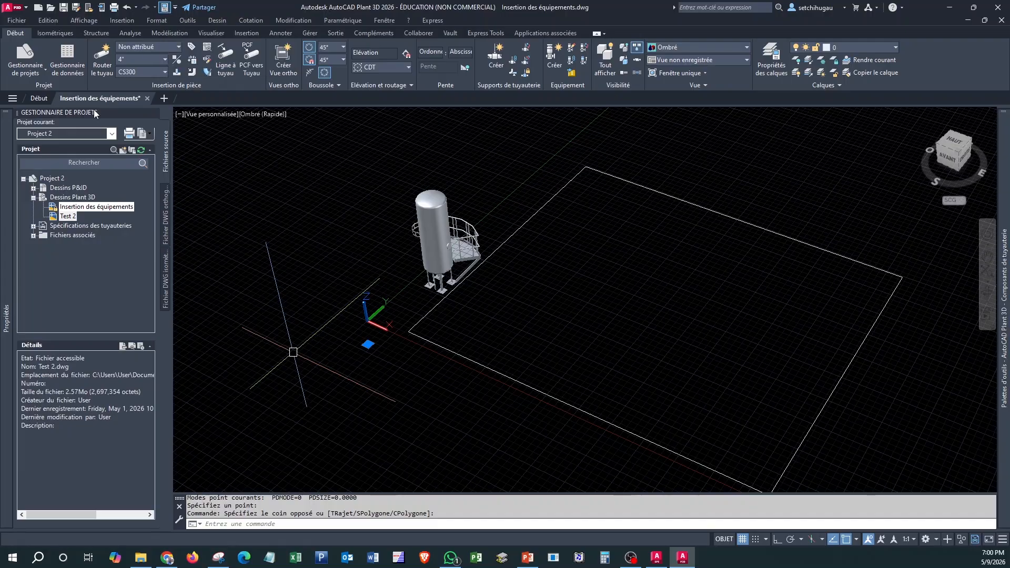
- Set the point's X, Y and Z position to 0 and deselect it
mouse_move(8, 178)
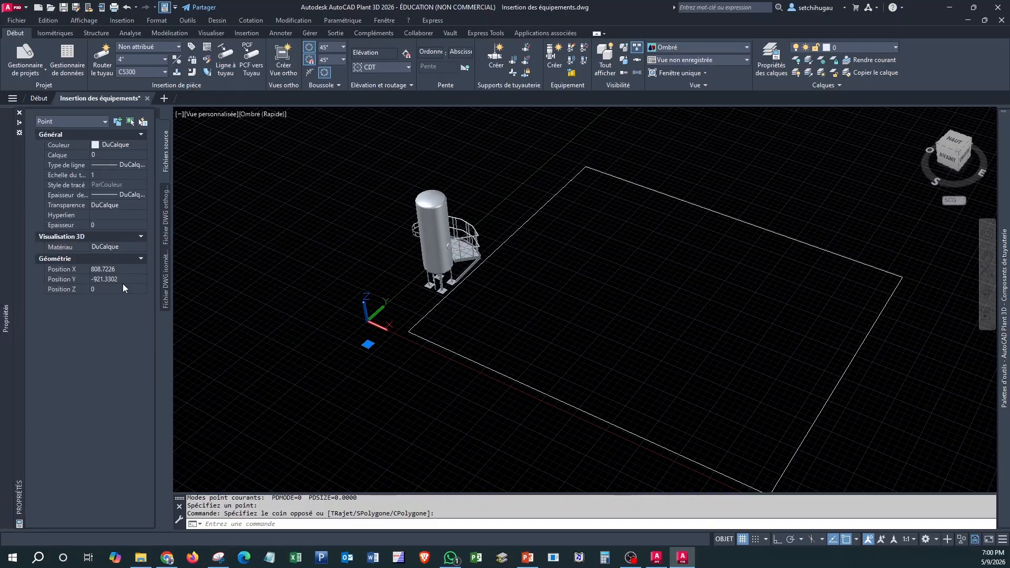
click(125, 279)
text(0)
key(Return)
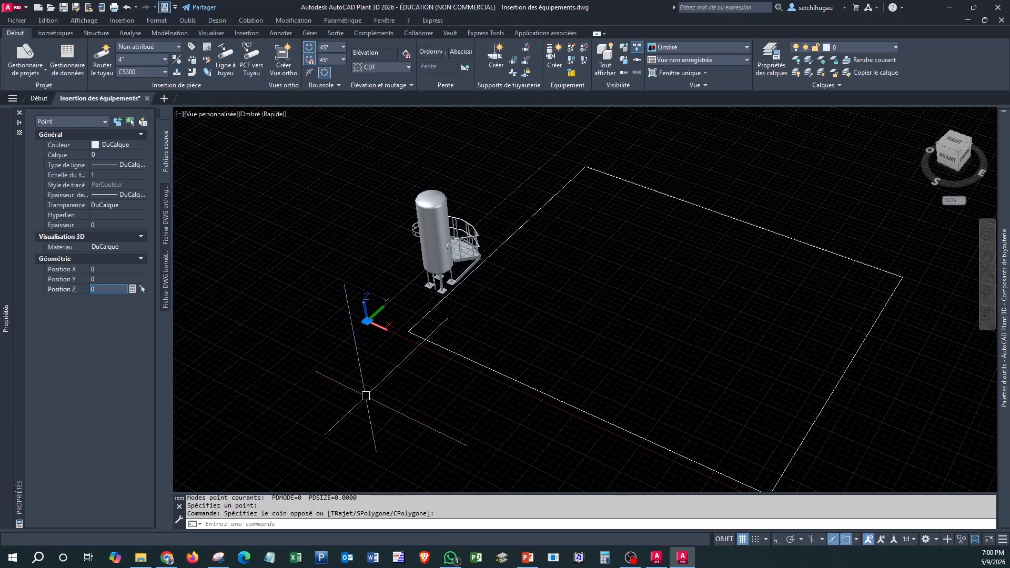
click(291, 392)
click(283, 381)
key(Escape)
- Move the rectangle from its corner nearest the origin onto the origin of the coordinate system
click(561, 343)
click(508, 418)
right_click(386, 198)
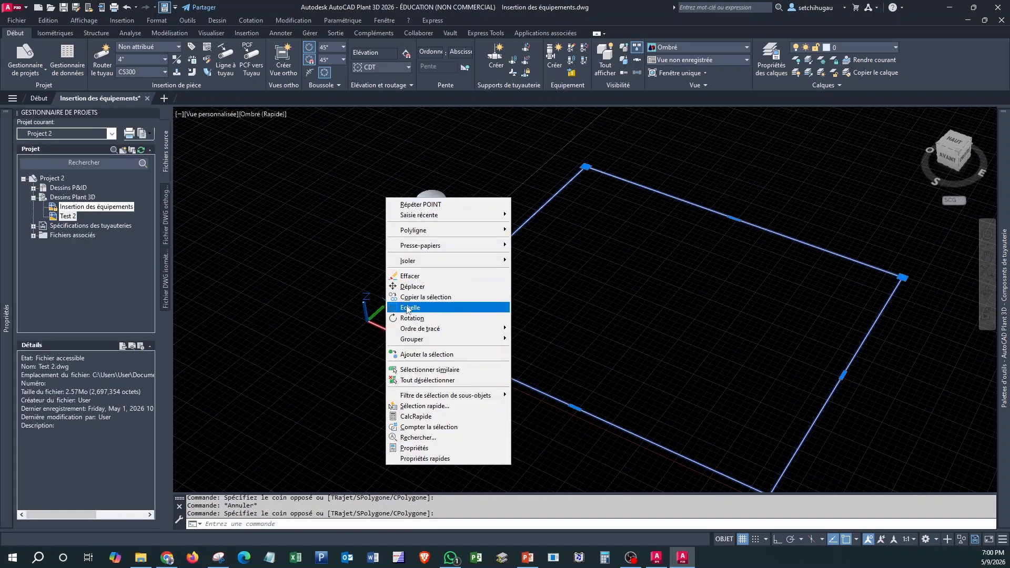
click(404, 289)
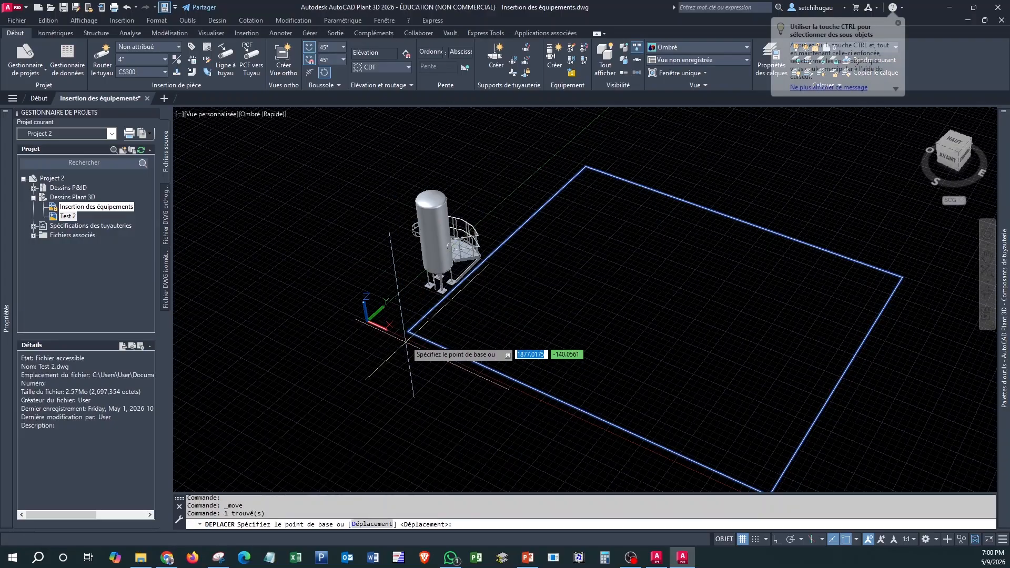
click(415, 329)
scroll(337, 321, up, 2)
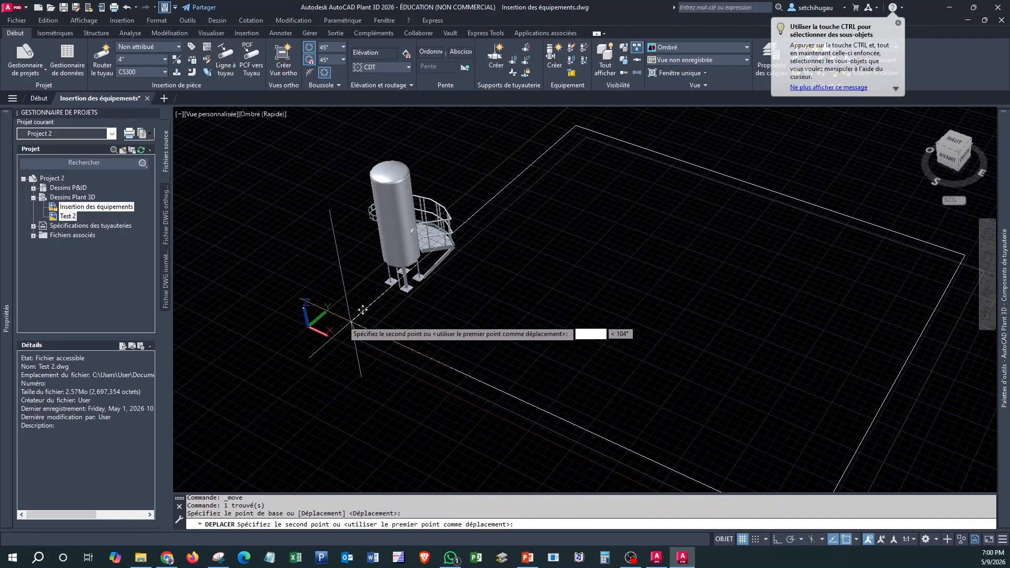
click(308, 328)
mouse_move(385, 350)
shift+middle_down()
mouse_move(495, 282)
mouse_move(557, 320)
mouse_move(494, 345)
mouse_move(365, 334)
mouse_move(379, 332)
shift+middle_up()
middle_drag(436, 282, 503, 312)
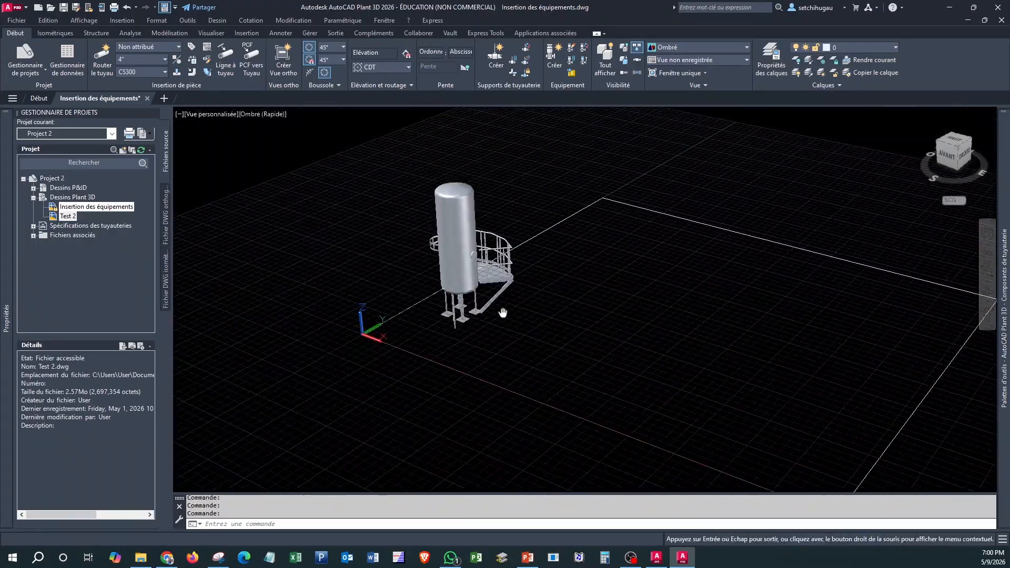
- Start moving the vessel, using the lower outer corner of a support leg's base plate, snapped with Extrémité, as the base point
click(396, 181)
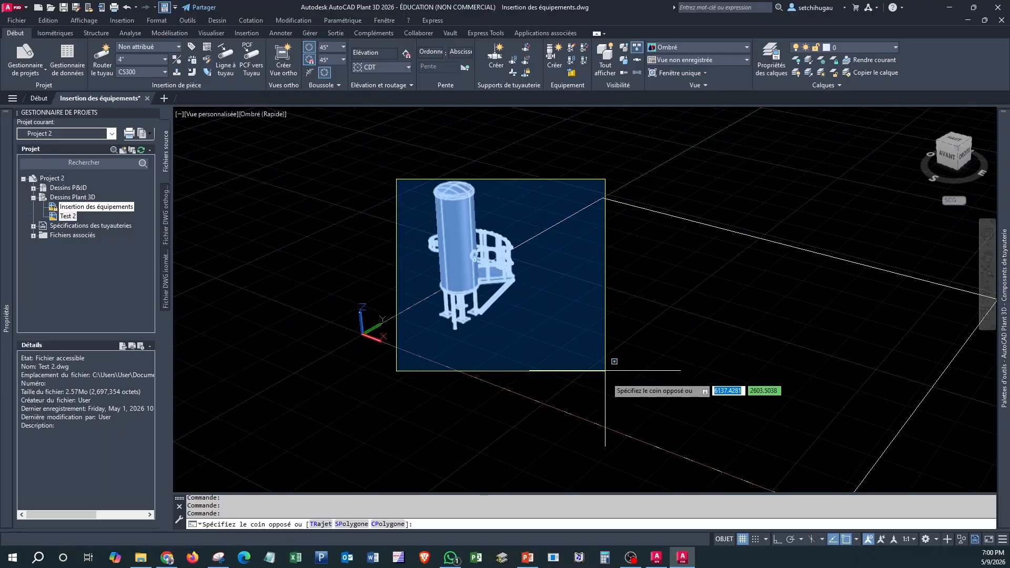
click(608, 363)
right_click(456, 192)
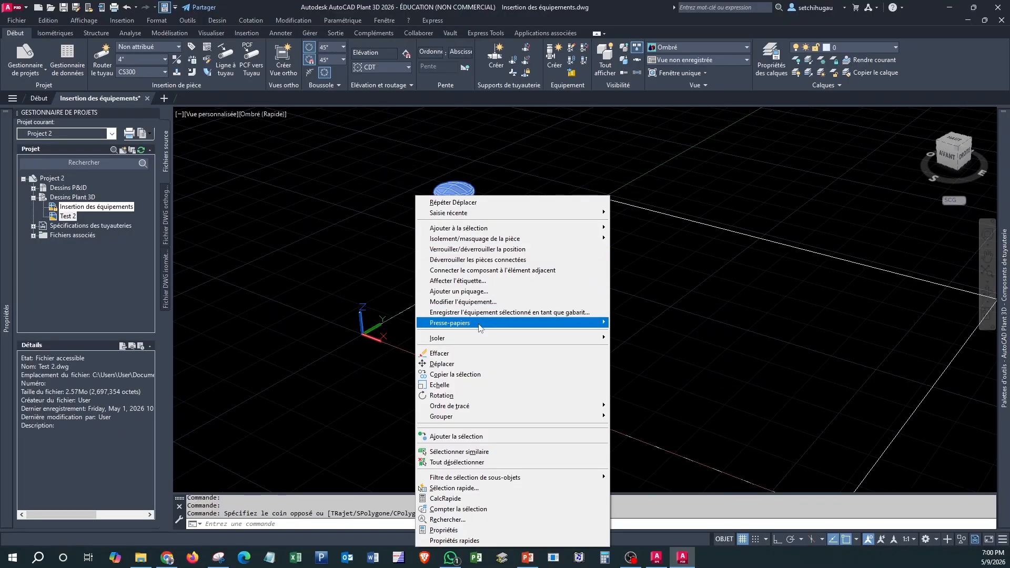
click(473, 361)
scroll(456, 363, up, 5)
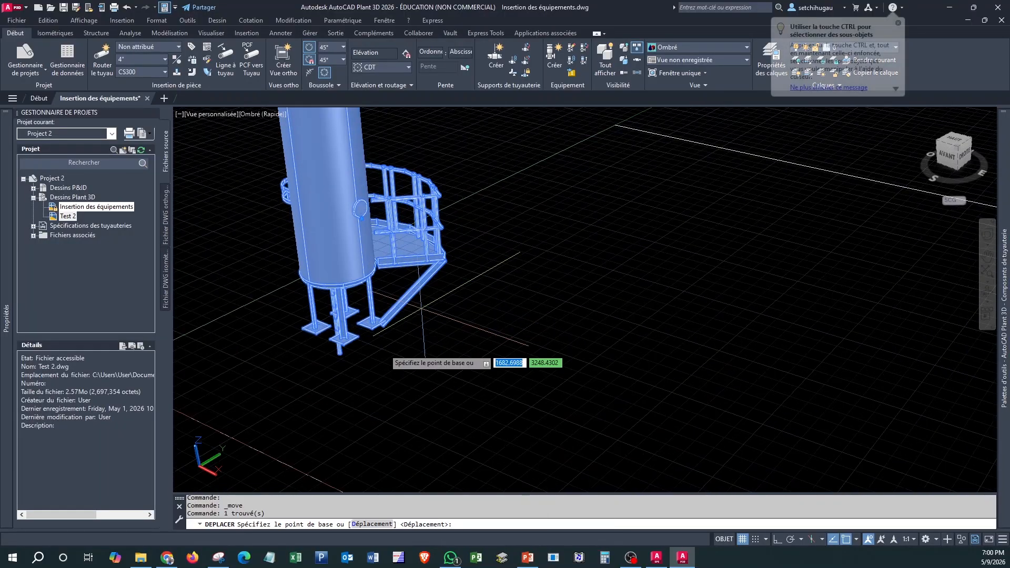
scroll(270, 358, up, 2)
middle_drag(242, 358, 295, 350)
scroll(553, 350, down, 1)
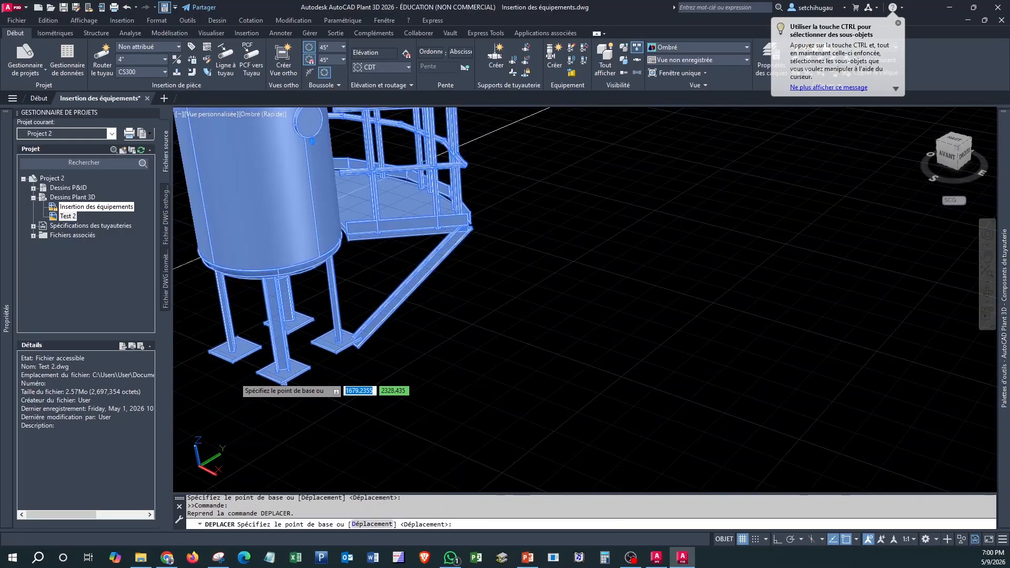
shift+right_click(236, 377)
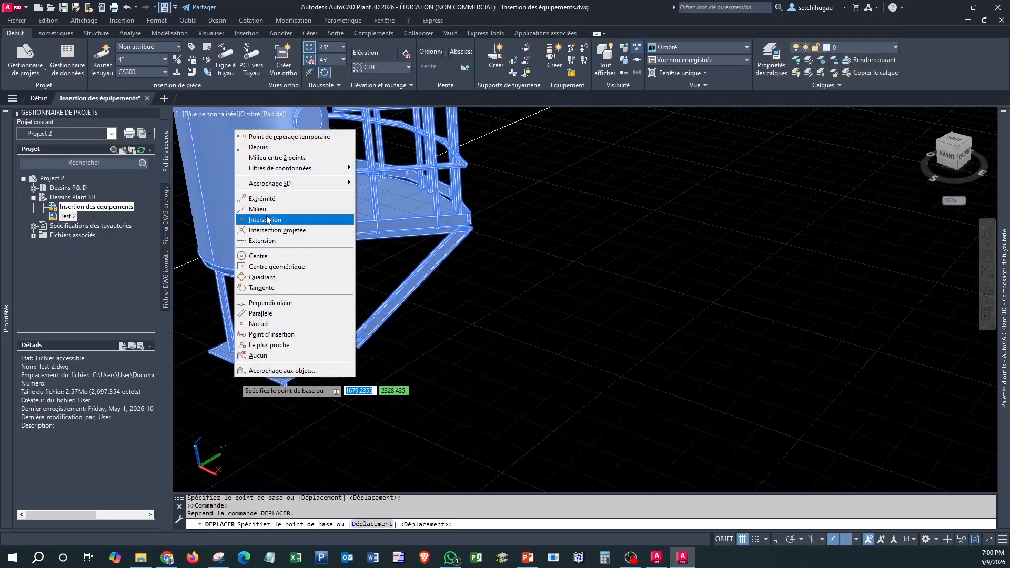
click(271, 200)
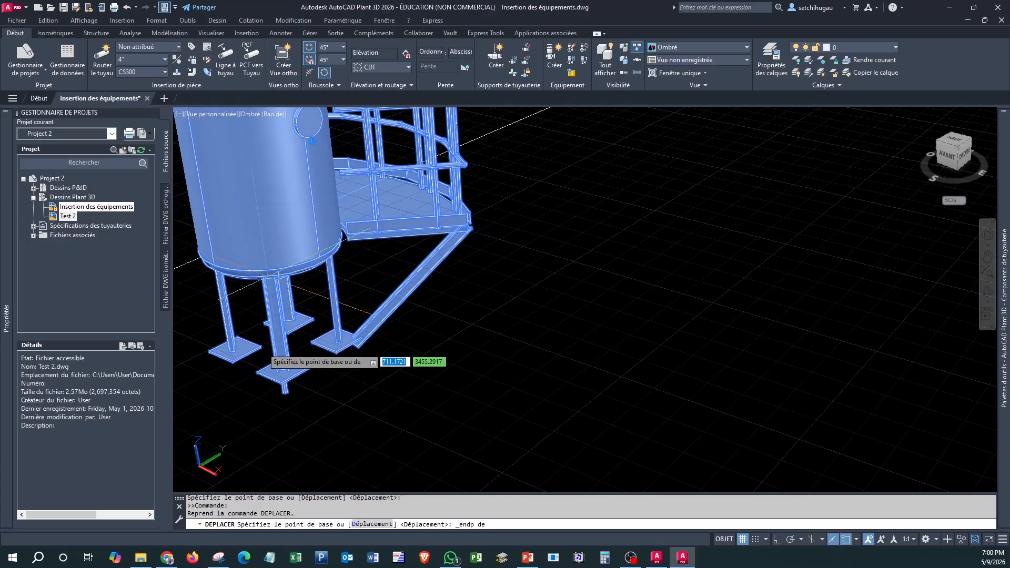
scroll(260, 398, up, 3)
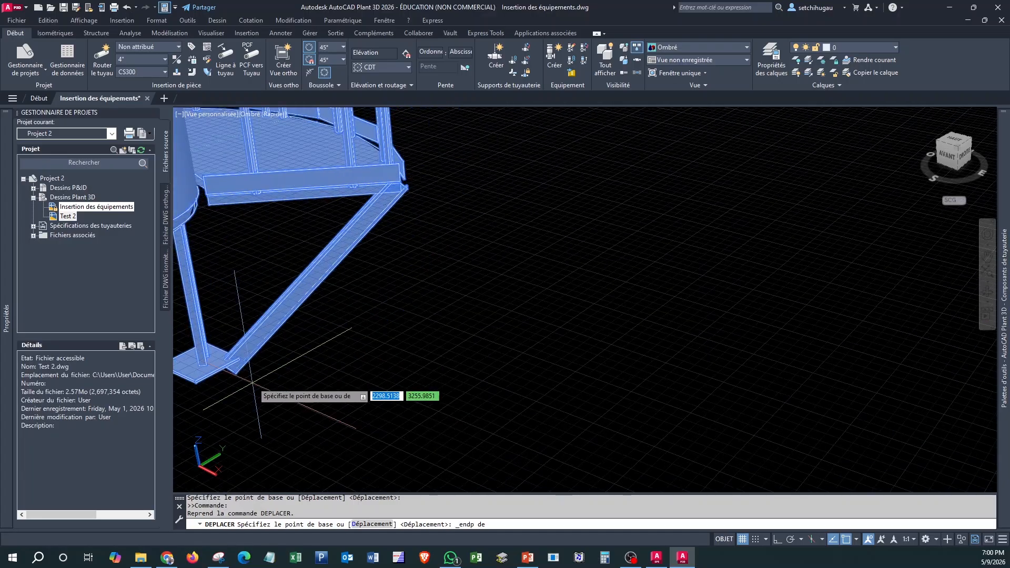
scroll(232, 400, down, 2)
scroll(226, 400, up, 3)
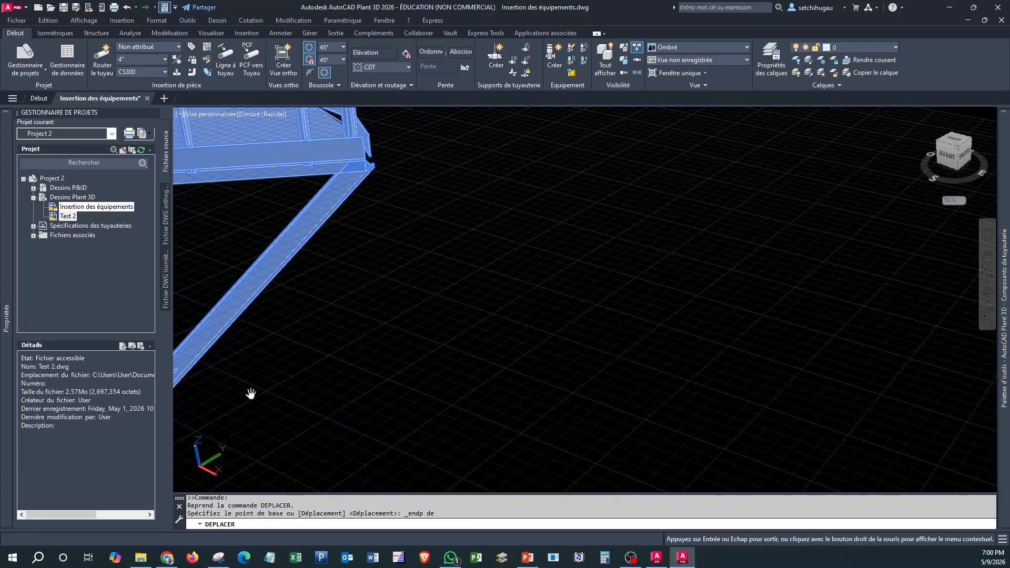
scroll(250, 394, down, 2)
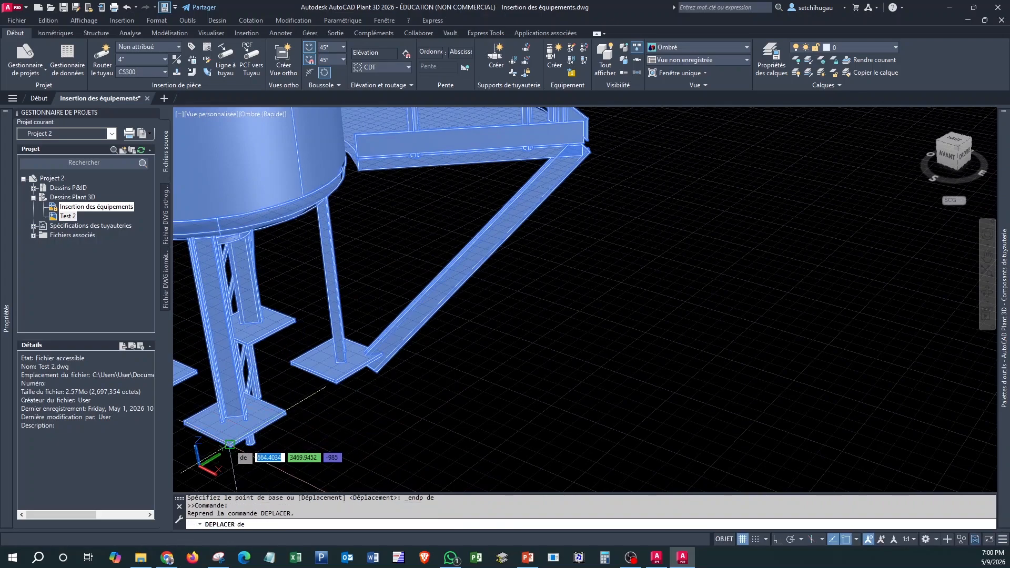
scroll(242, 445, up, 5)
middle_drag(238, 447, 633, 385)
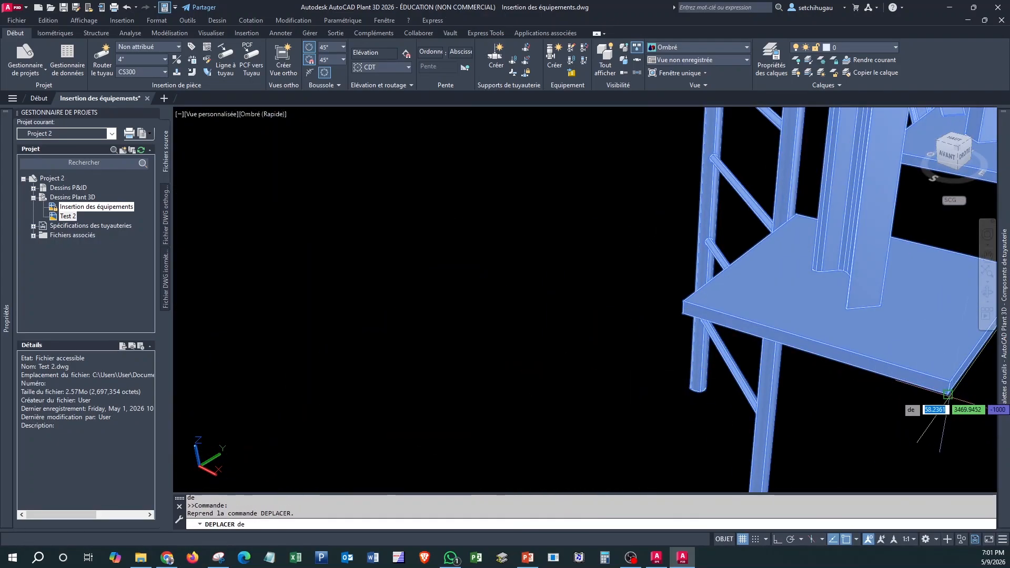
click(943, 393)
- Place the vessel's base-plate corner at the midpoint of the rectangle's side along the X axis, using the Milieu snap
scroll(961, 383, down, 8)
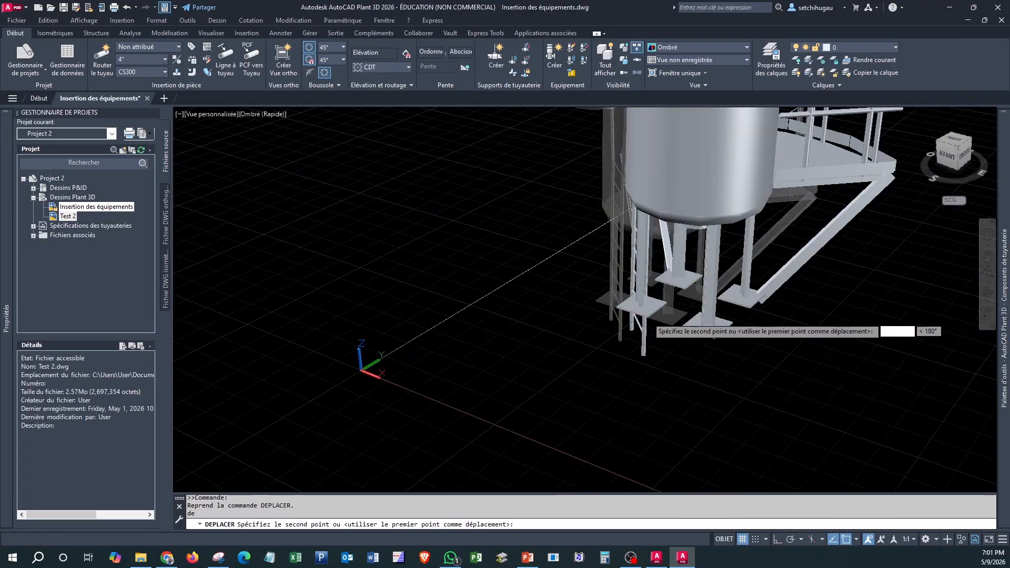
middle_drag(727, 391, 615, 317)
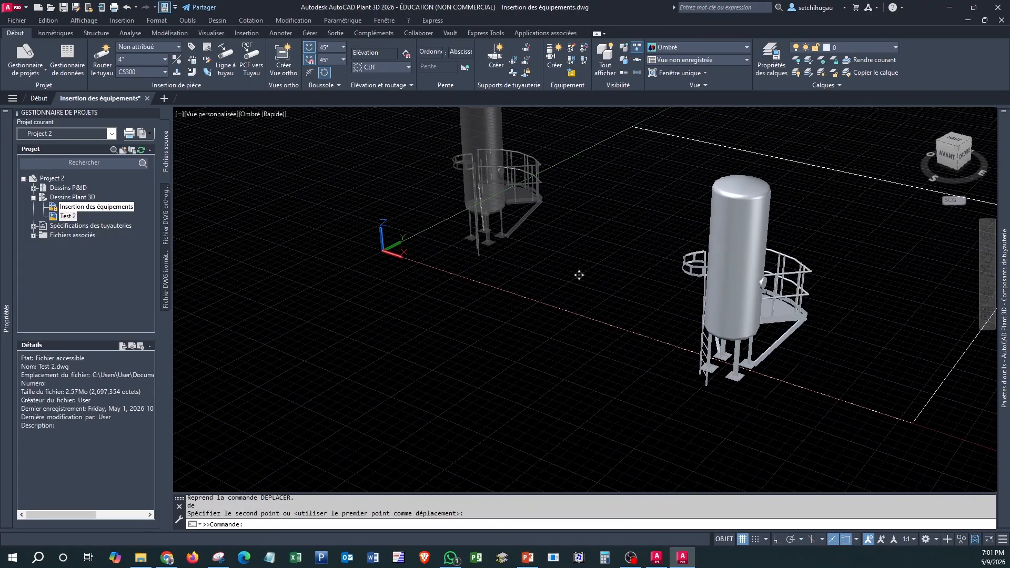
shift+right_click(572, 238)
click(597, 315)
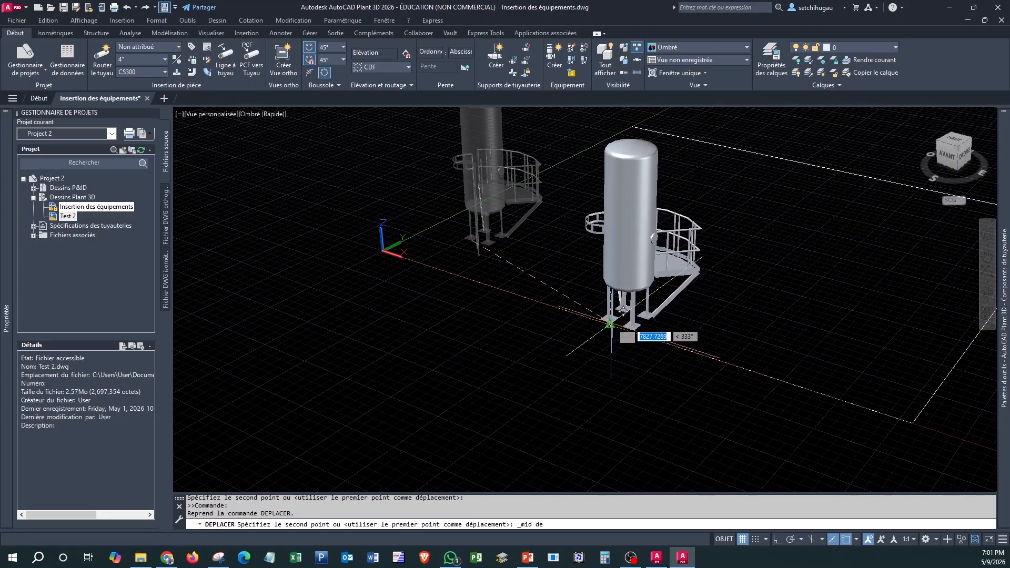
click(610, 323)
scroll(618, 321, down, 2)
mouse_move(622, 315)
shift+middle_down()
mouse_move(695, 327)
mouse_move(582, 318)
mouse_move(618, 316)
shift+middle_up()
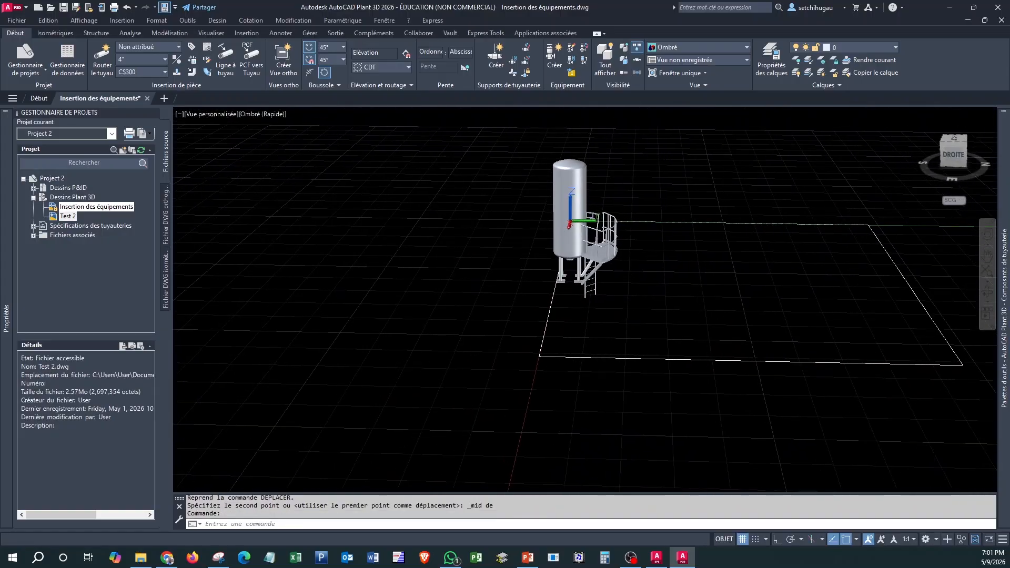
- Add a radial 4" flanged nozzle low on the vessel's shell with H and L at 304.8, then close its settings
scroll(613, 308, up, 2)
middle_drag(837, 283, 720, 344)
scroll(652, 285, up, 1)
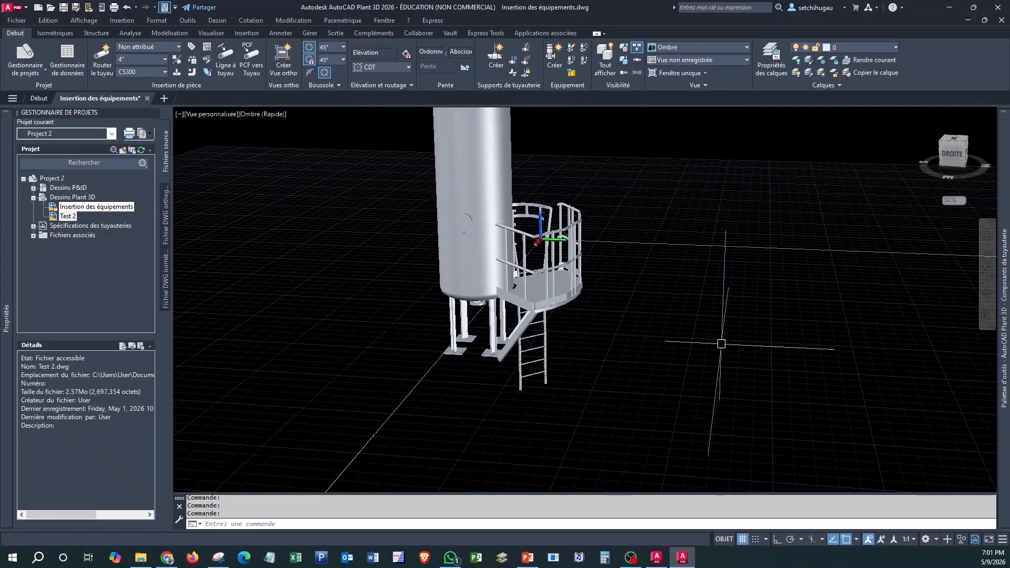
click(568, 242)
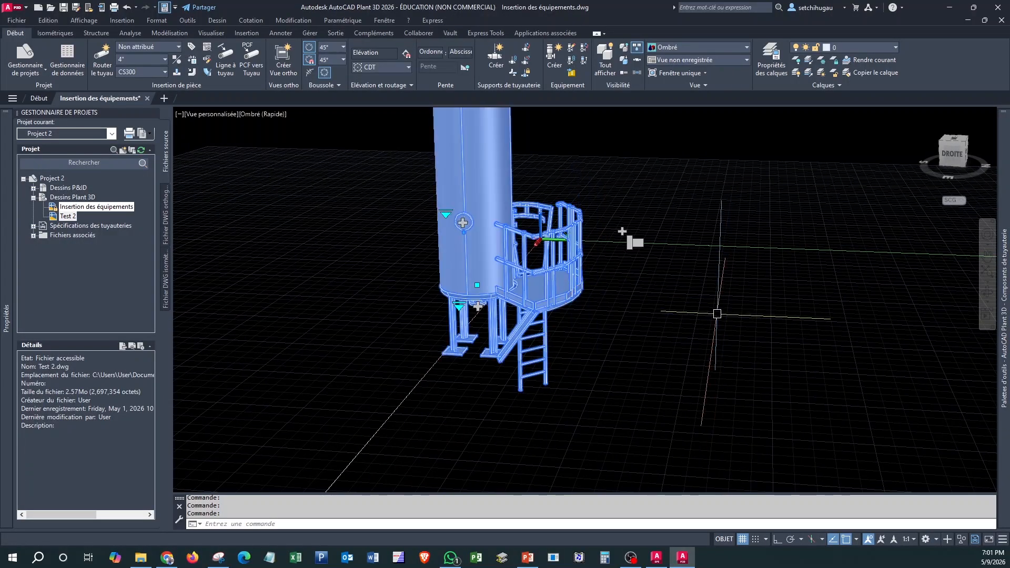
middle_drag(717, 314, 683, 353)
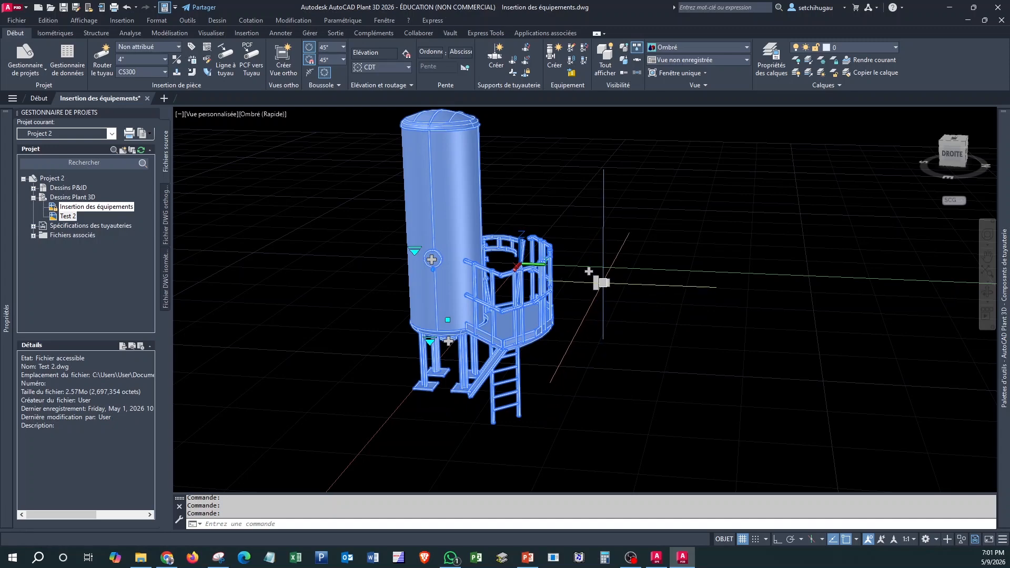
key(Escape)
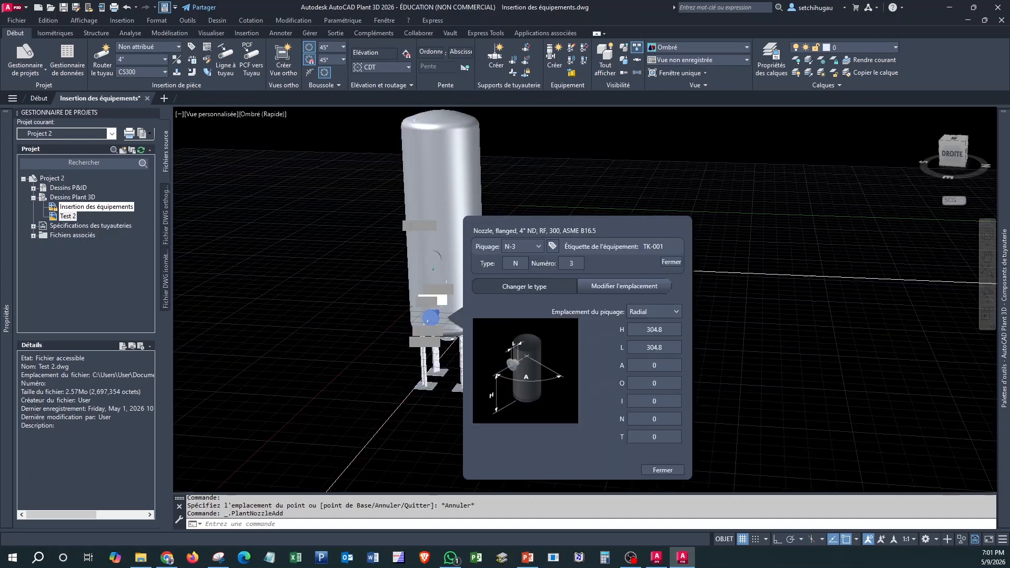
drag(580, 220, 706, 141)
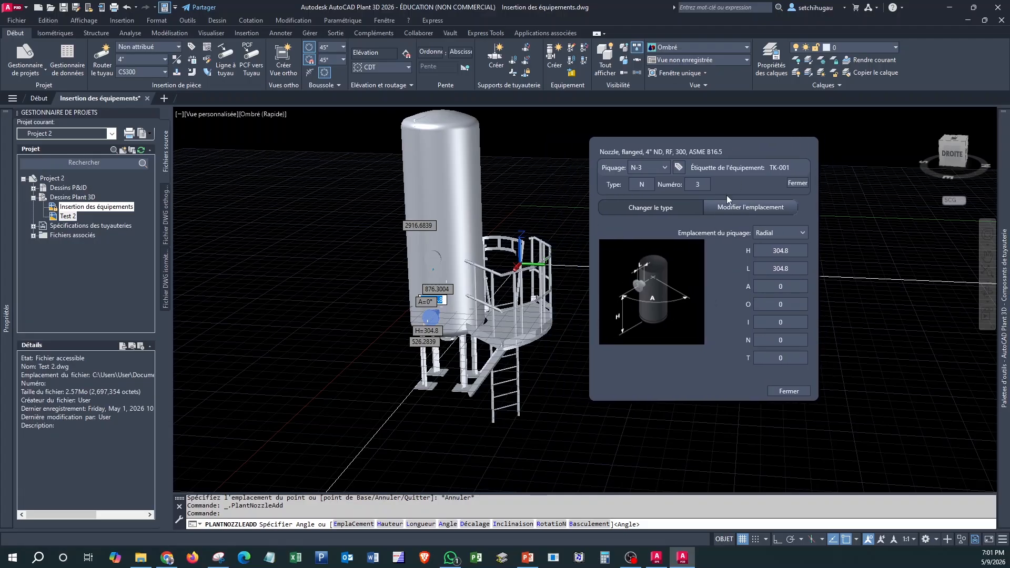
click(792, 392)
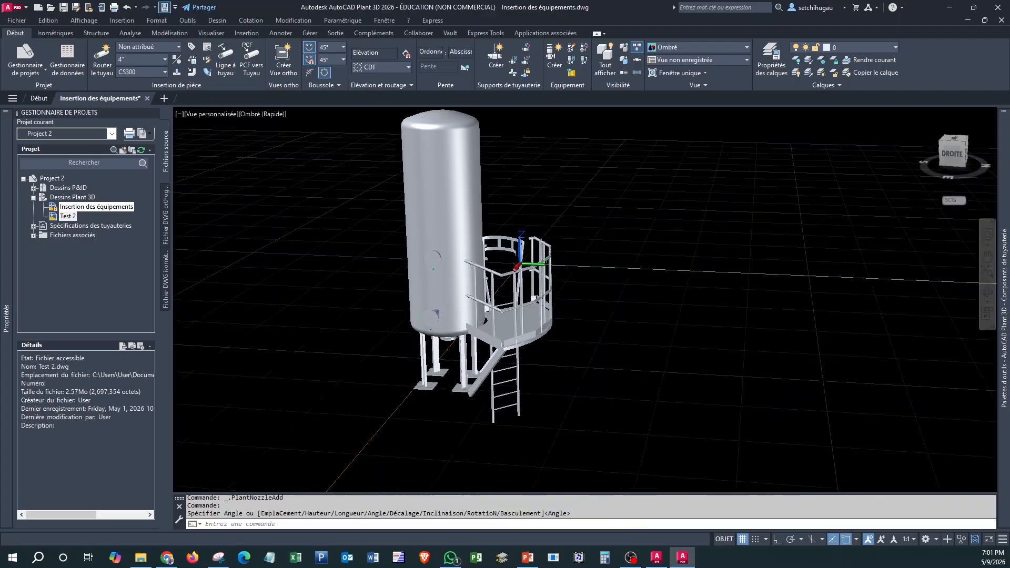
- Open the vessel for equipment modification, then shrink the dialog and place it beside the vessel
click(545, 294)
right_click(542, 315)
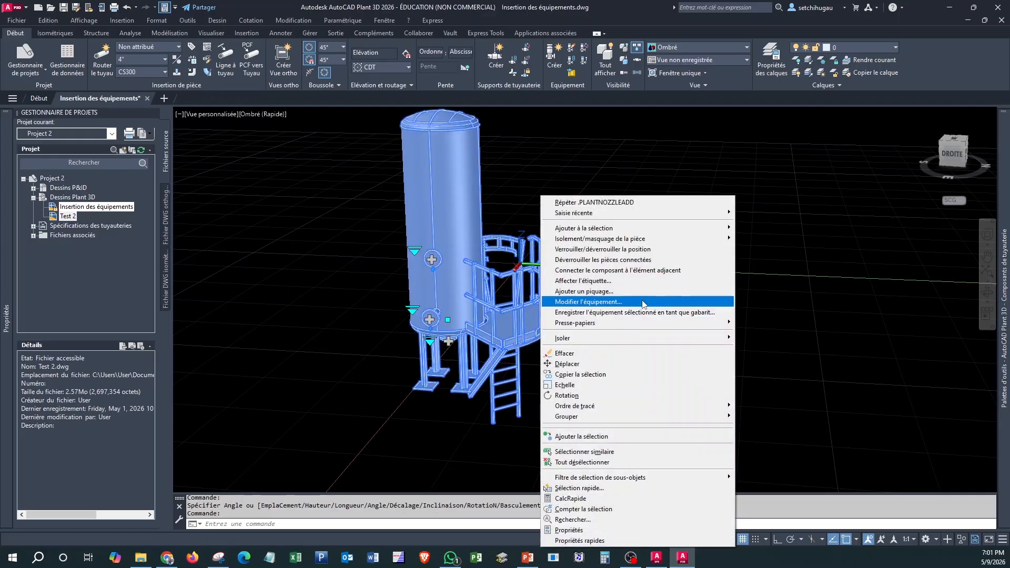
click(594, 302)
drag(378, 107, 588, 65)
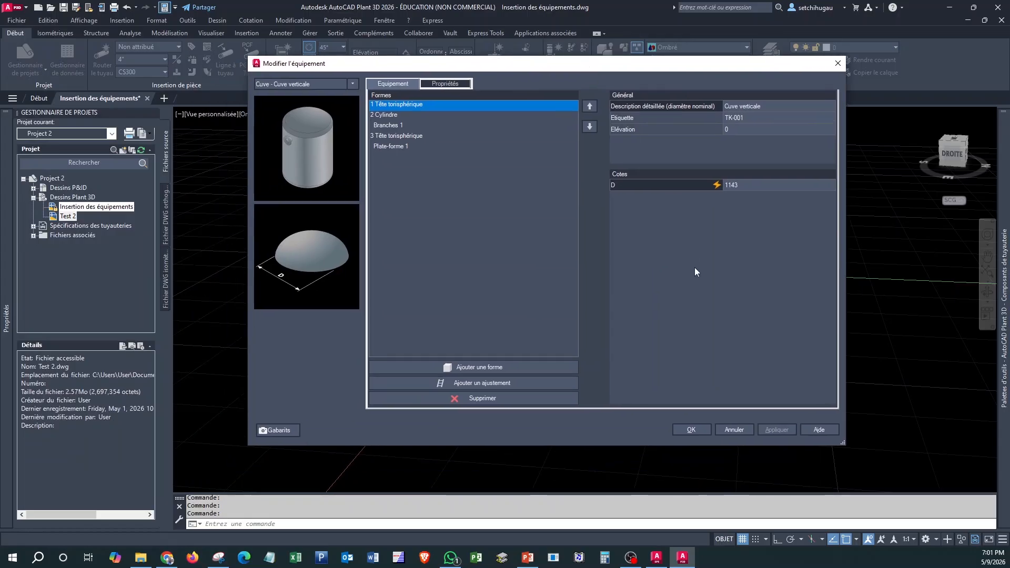
drag(551, 67, 373, 38)
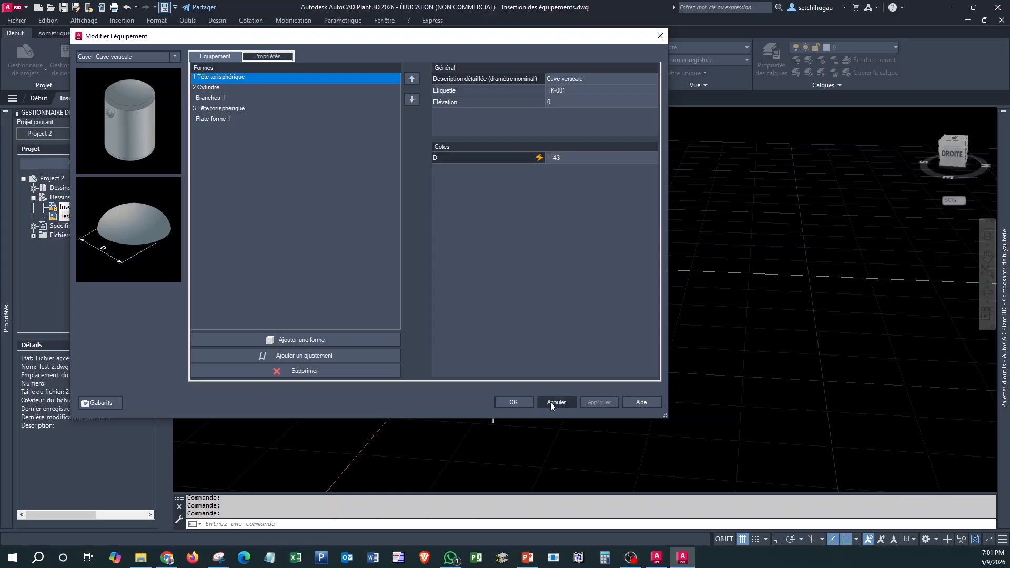
drag(667, 417, 508, 393)
drag(324, 38, 806, 35)
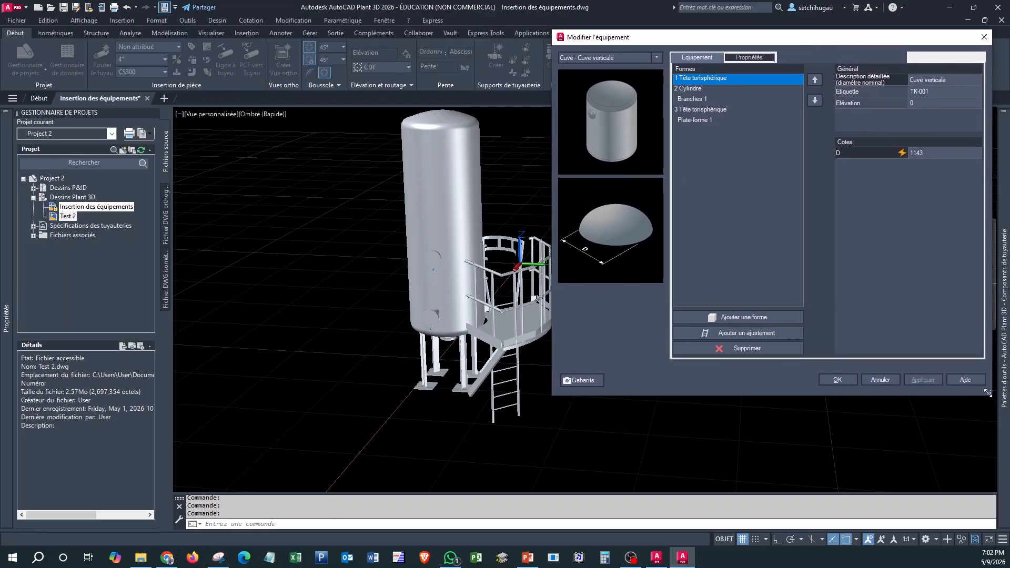
drag(988, 392, 954, 355)
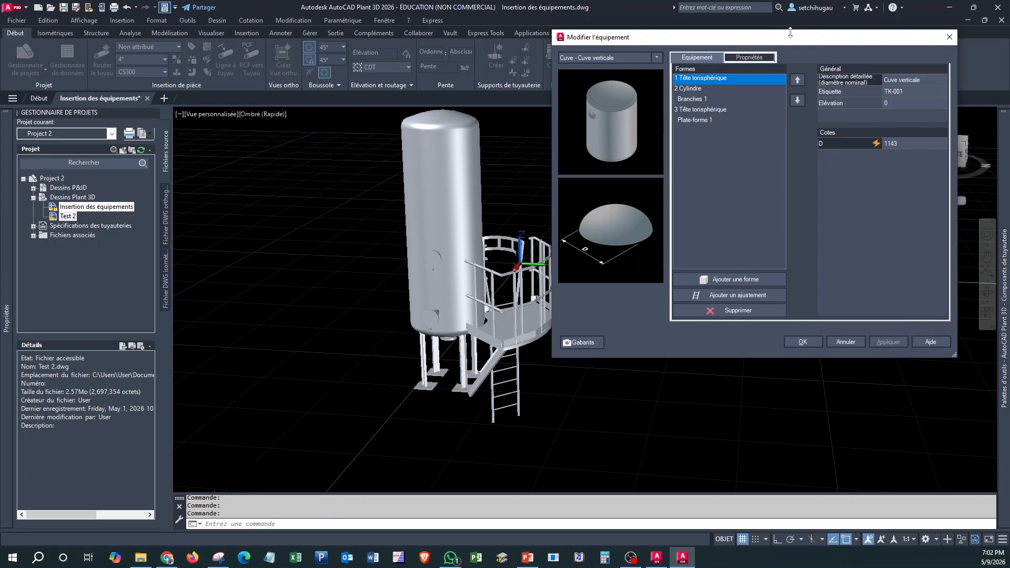
drag(791, 37, 800, 40)
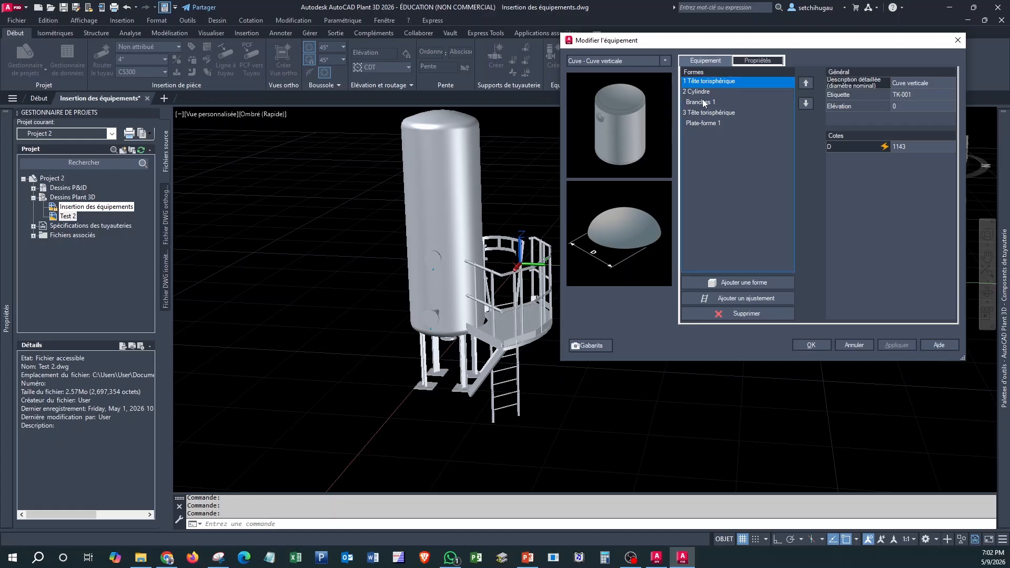
- Delete Plate-forme 1 from the vessel's shapes and apply the change
click(701, 123)
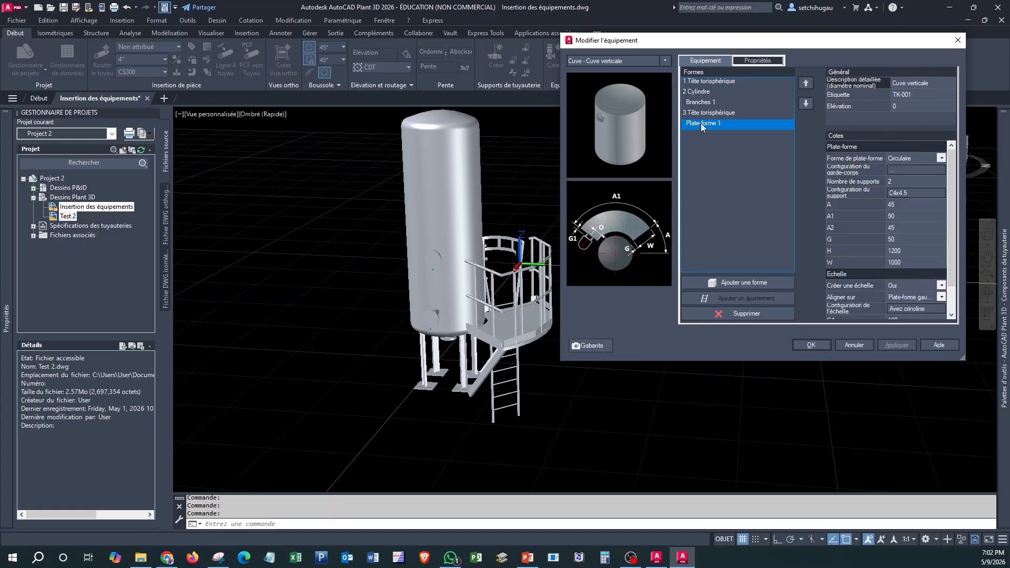
click(750, 313)
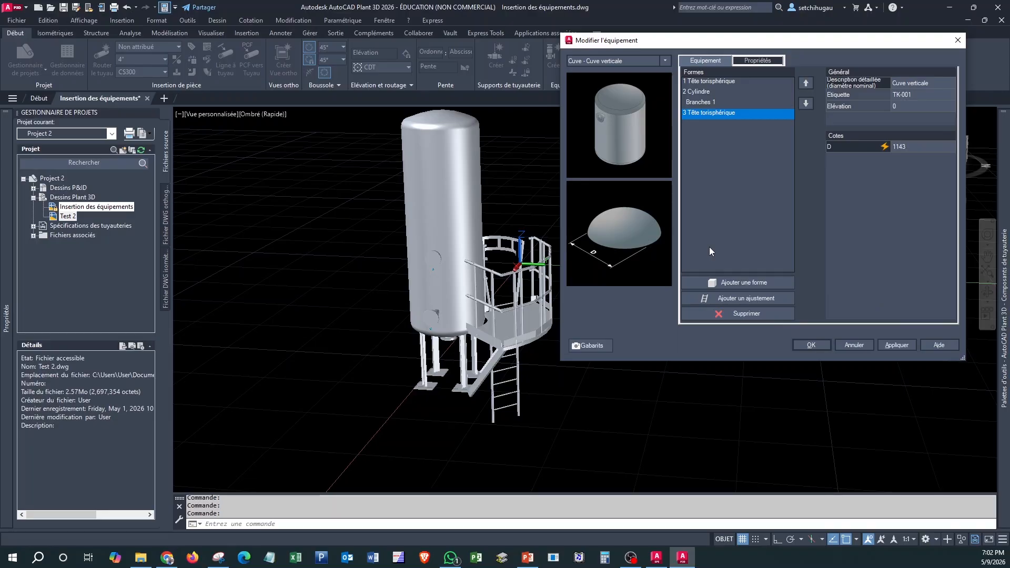
click(899, 344)
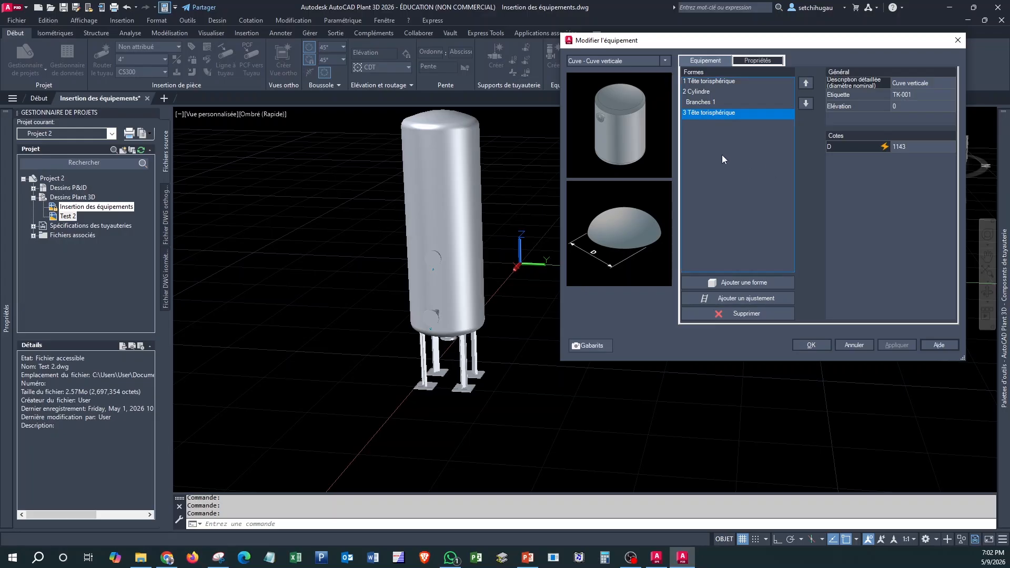
- Add a Plate-forme attachment to the vessel's cylinder, shape 2 Cylindre
click(707, 96)
click(728, 207)
click(704, 92)
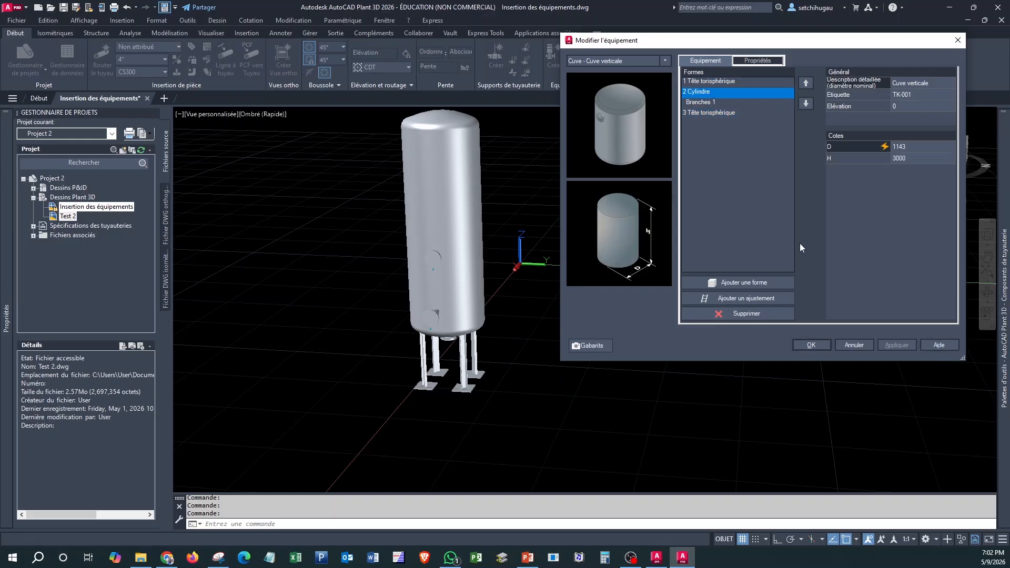
click(751, 184)
click(731, 92)
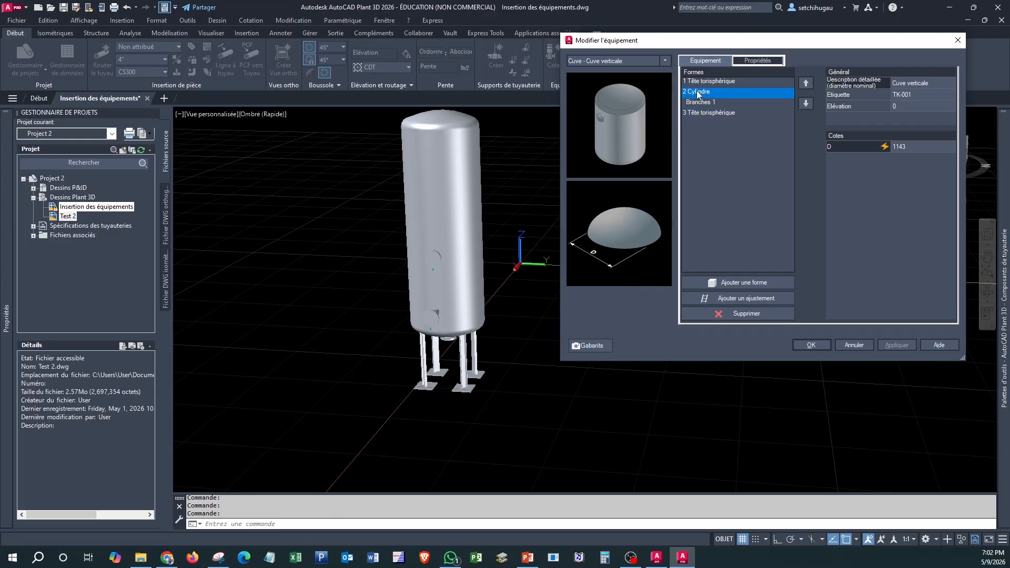
click(757, 298)
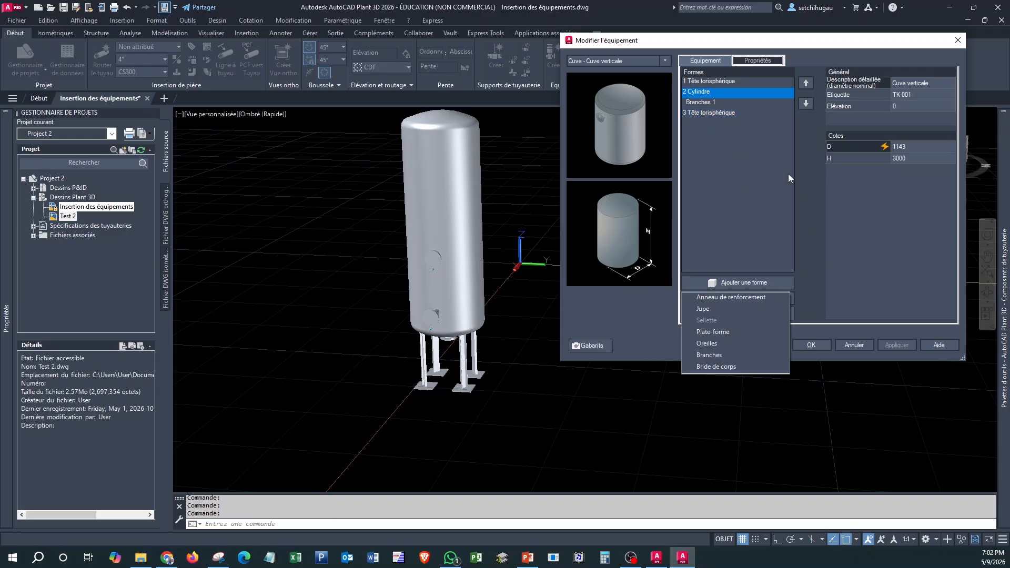
click(722, 333)
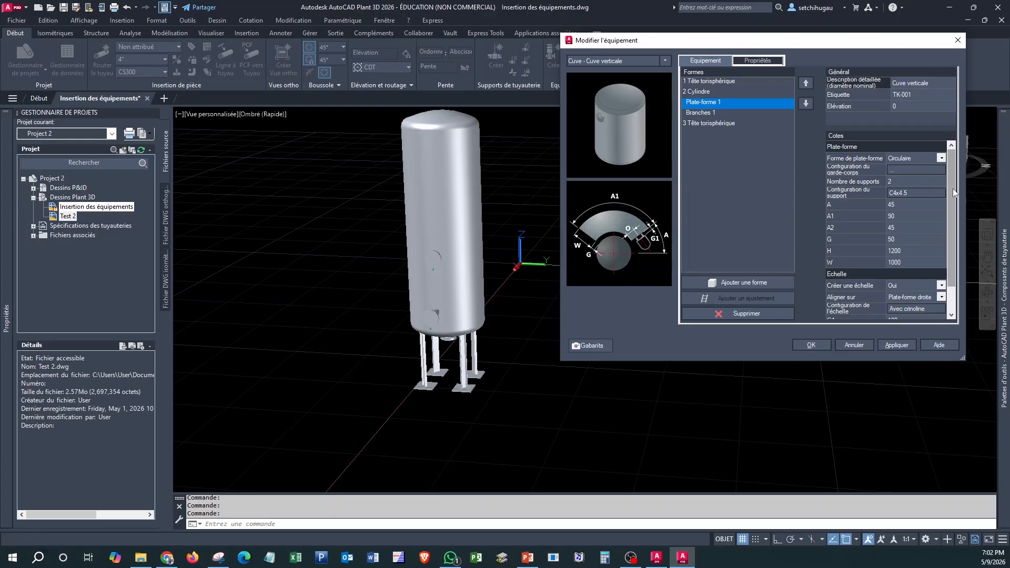
- Examine the shape options, dimensions and ladder settings of Plate-forme 1 against the preview diagram
drag(954, 194, 952, 238)
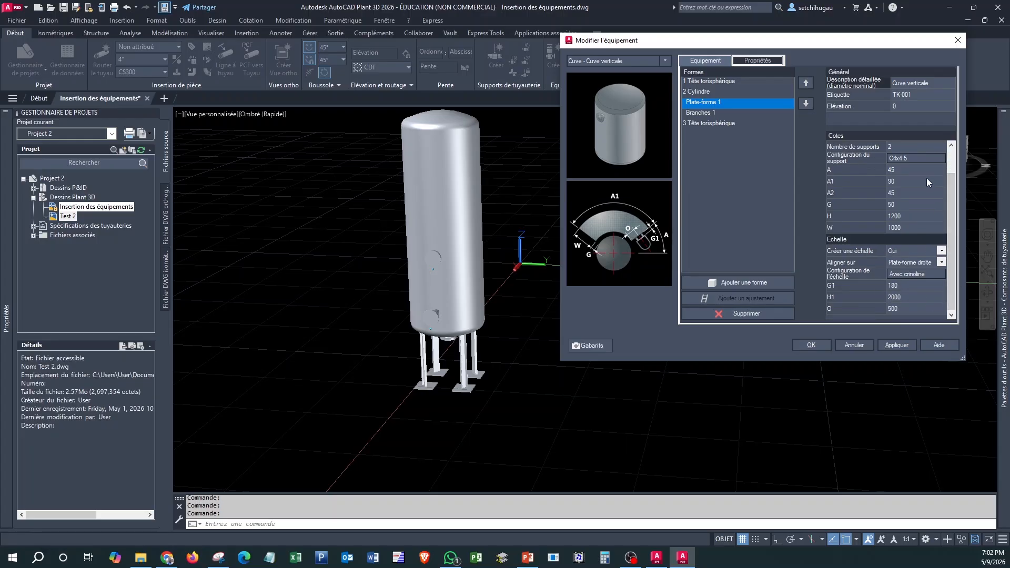
scroll(935, 235, up, 1)
click(941, 160)
click(941, 159)
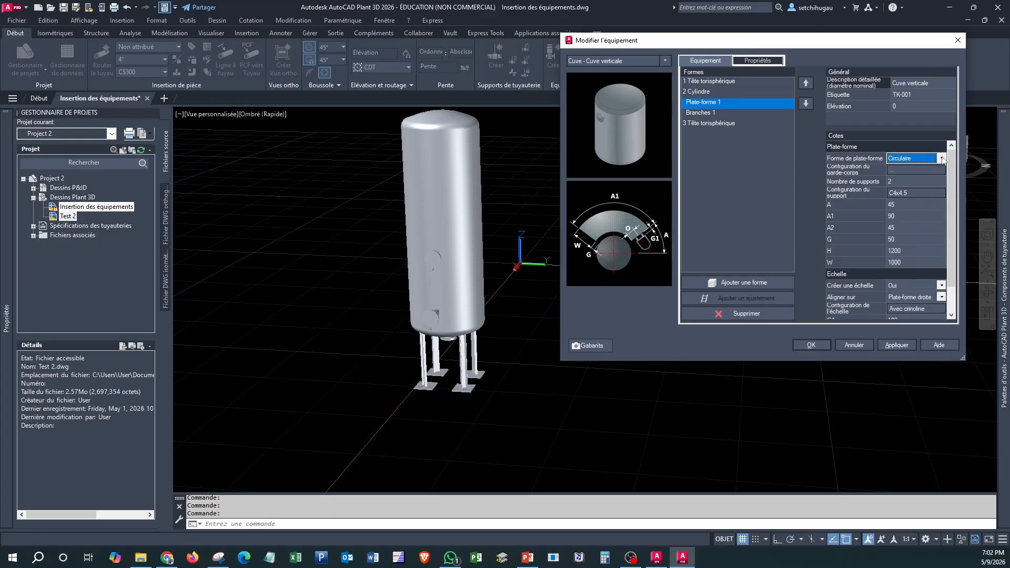
drag(948, 233, 955, 270)
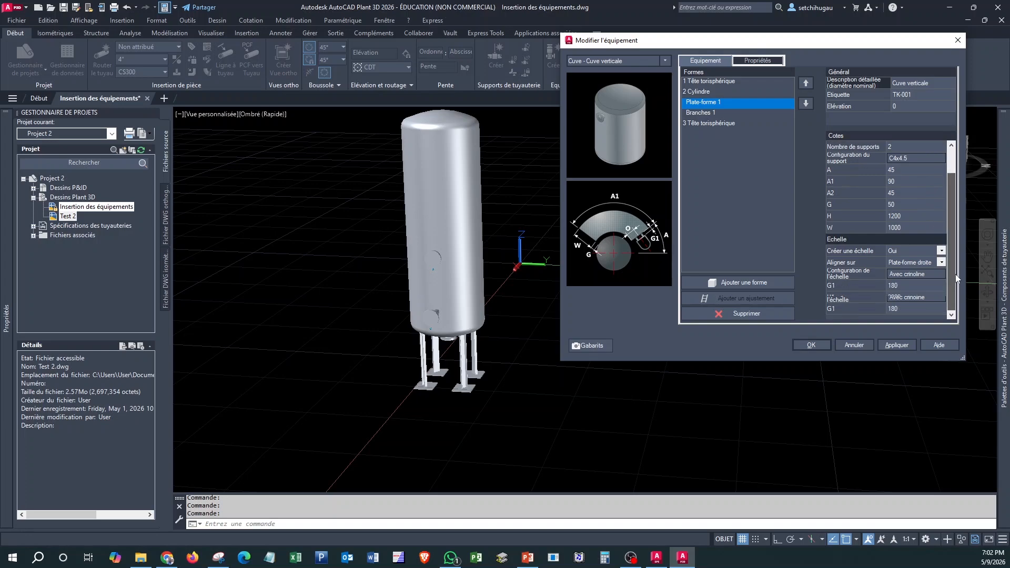
click(717, 106)
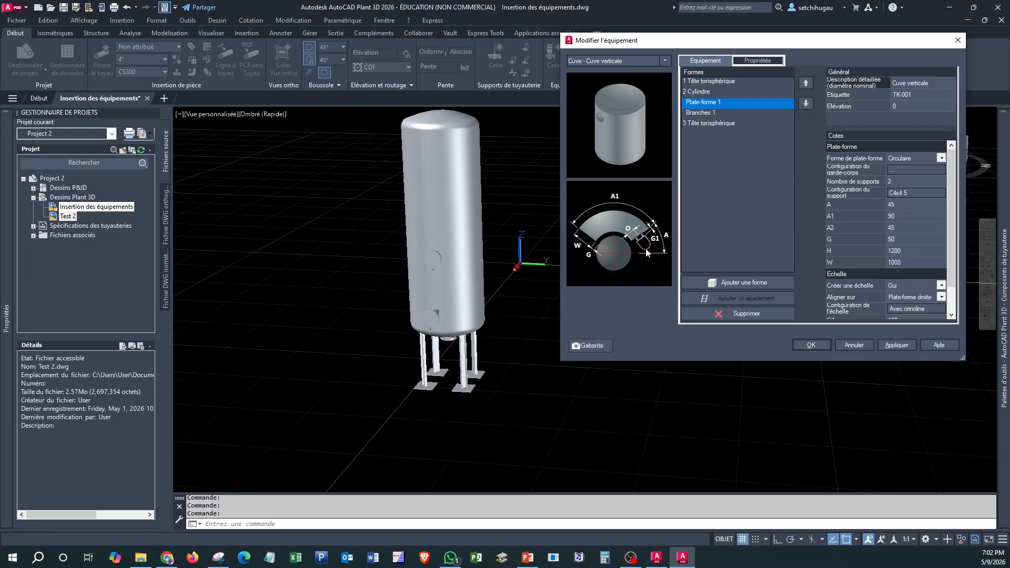
drag(953, 203, 951, 231)
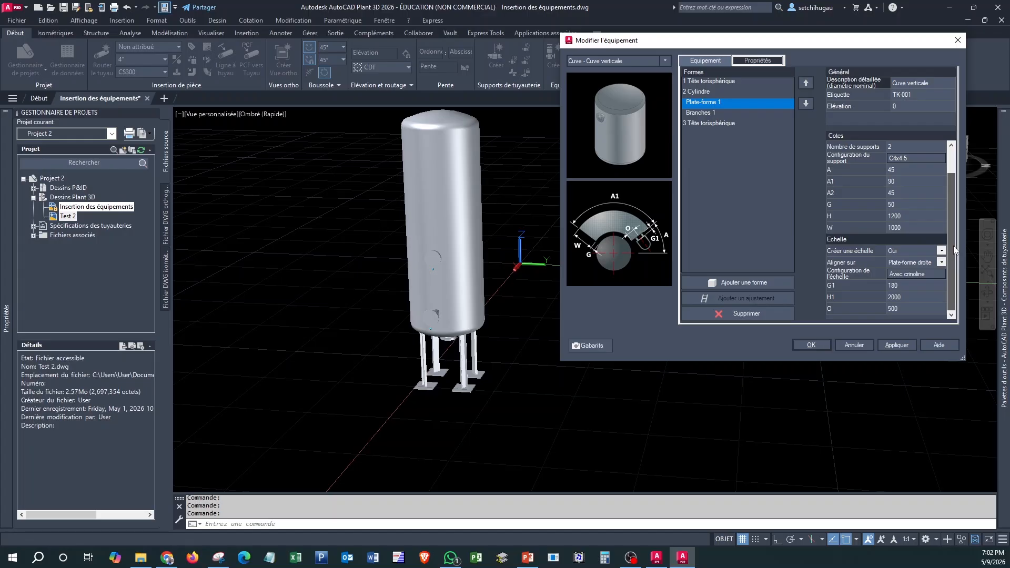
- Review the dimensions of the vessel's other shapes: the cylinder, both torispherical heads and Branches 1
click(701, 93)
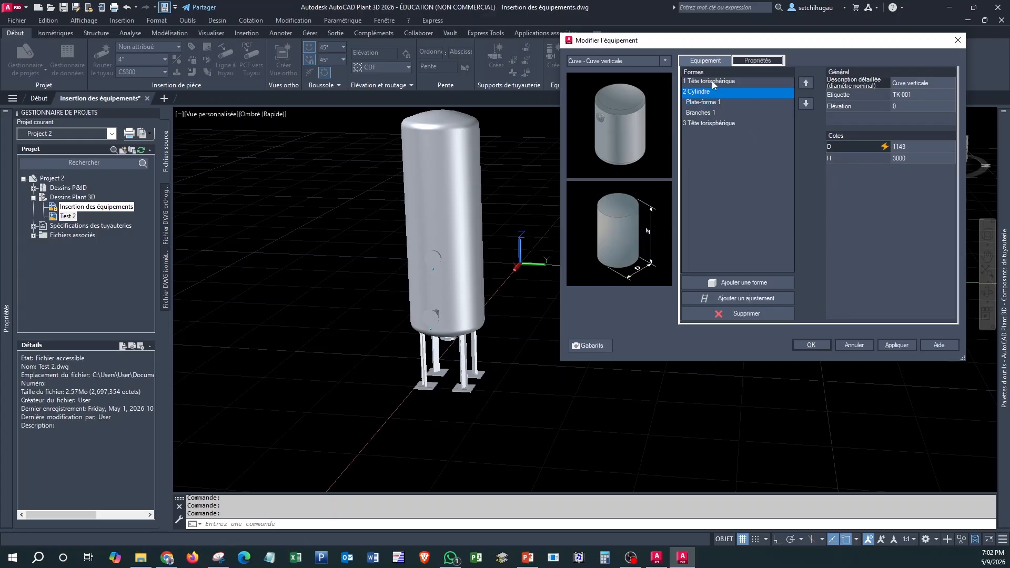
click(712, 81)
click(713, 112)
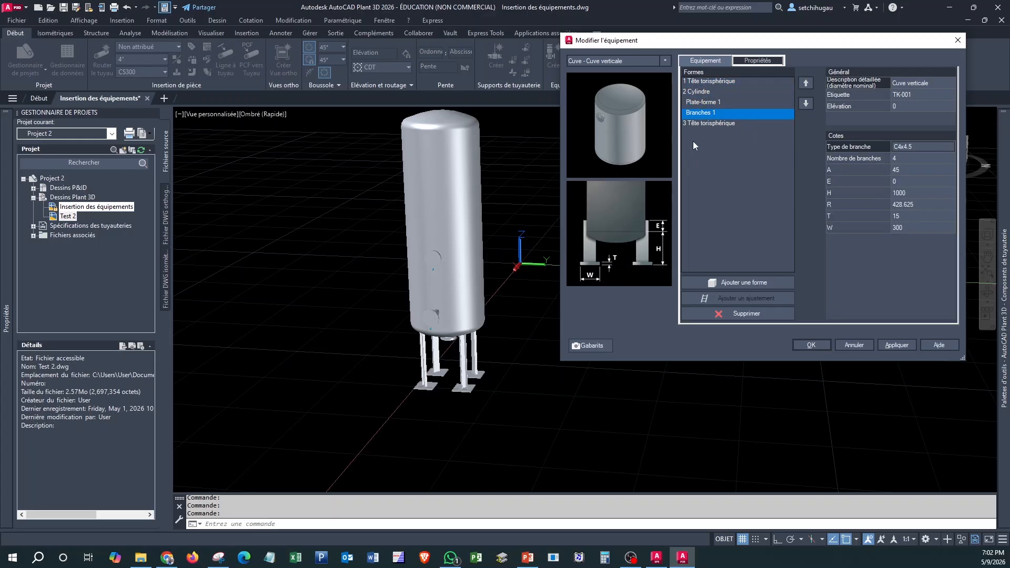
click(699, 123)
click(699, 102)
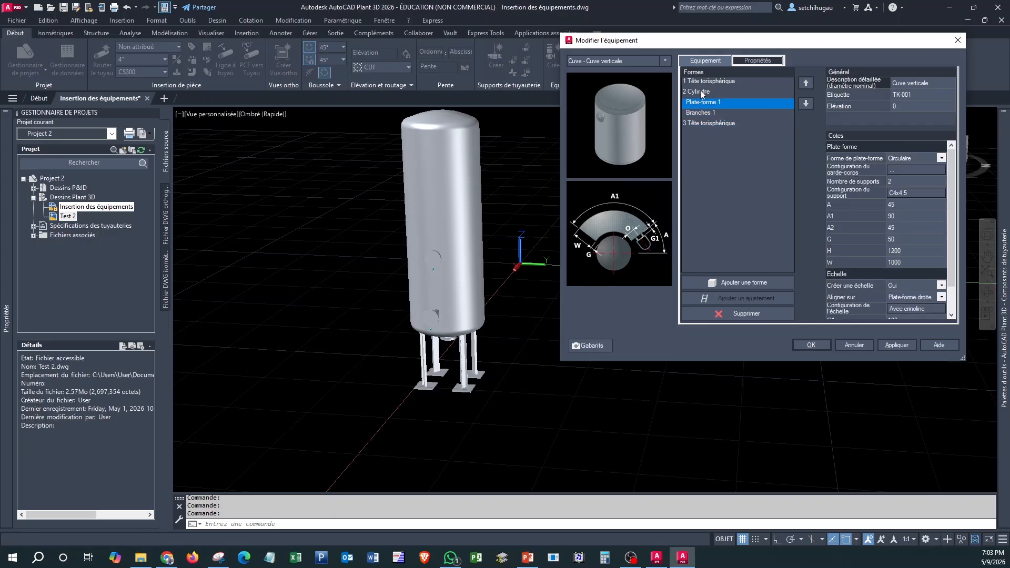
click(704, 92)
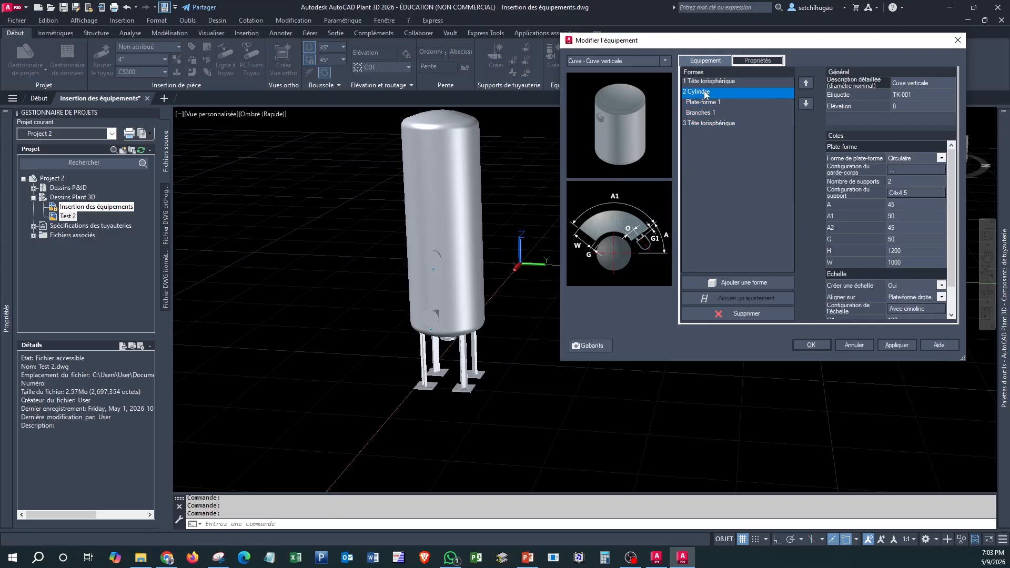
click(708, 123)
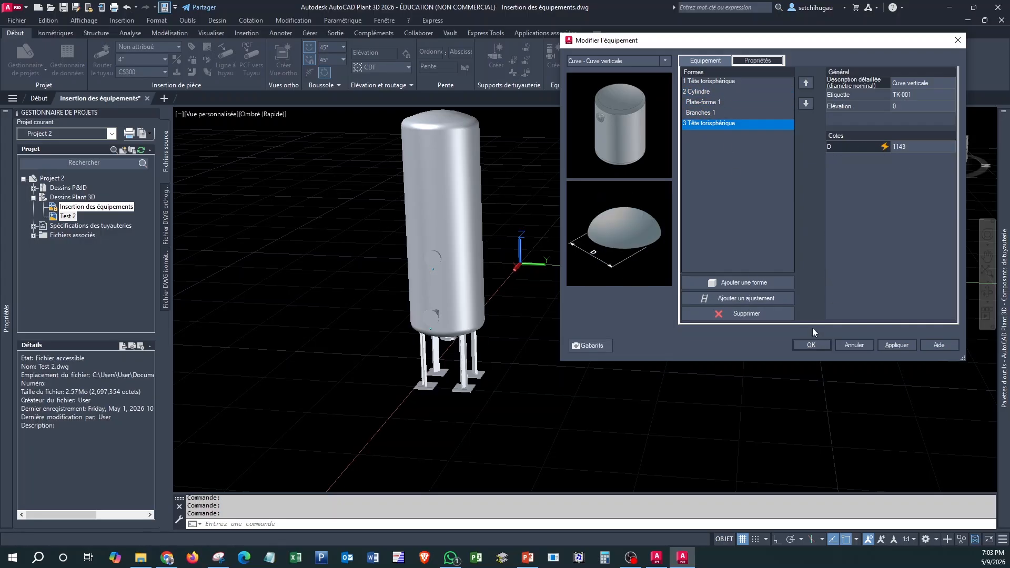
- Apply the circular Plate-forme 1 with its ladder to the vessel and close the equipment modification
click(709, 102)
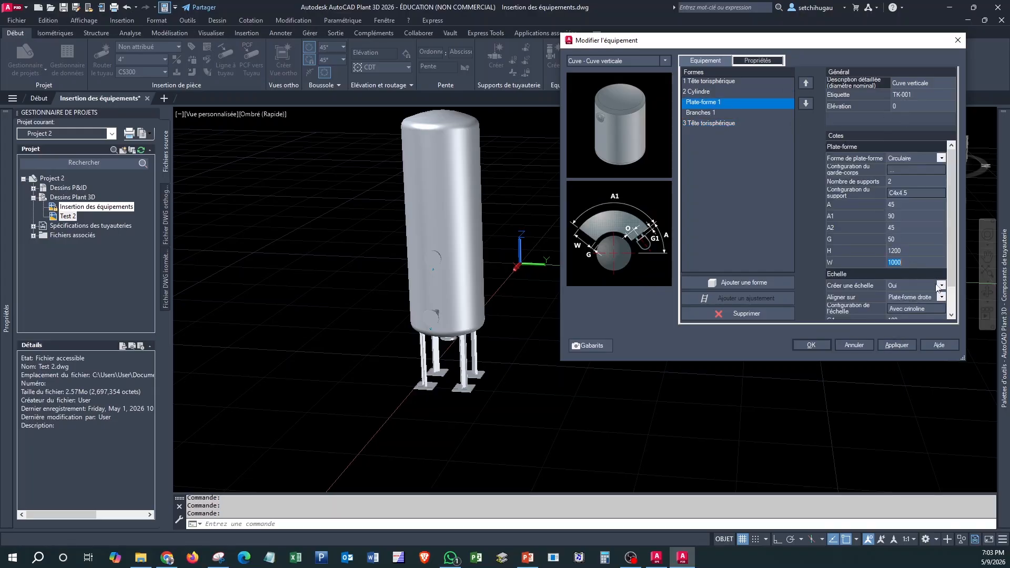
click(898, 344)
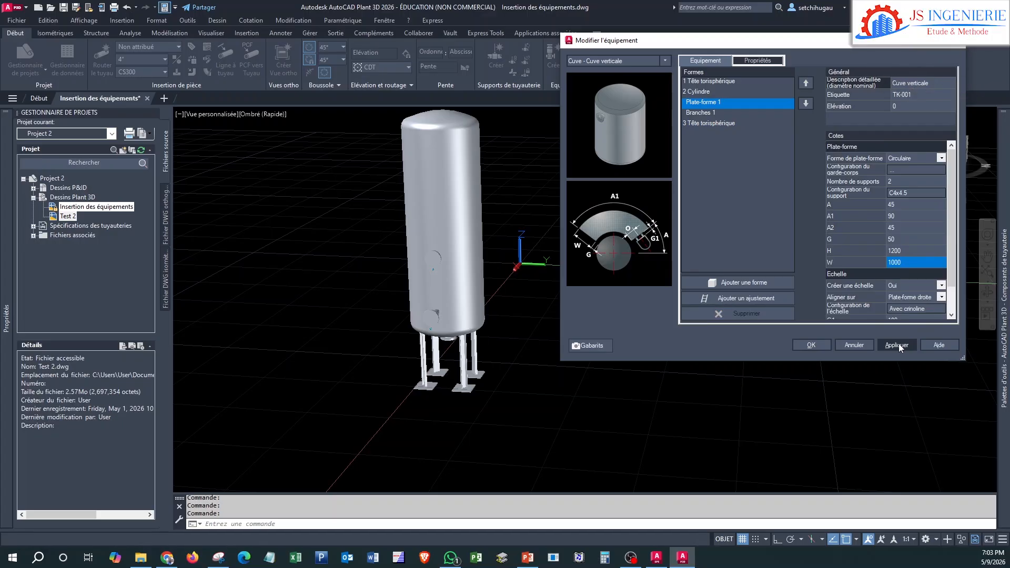
click(815, 344)
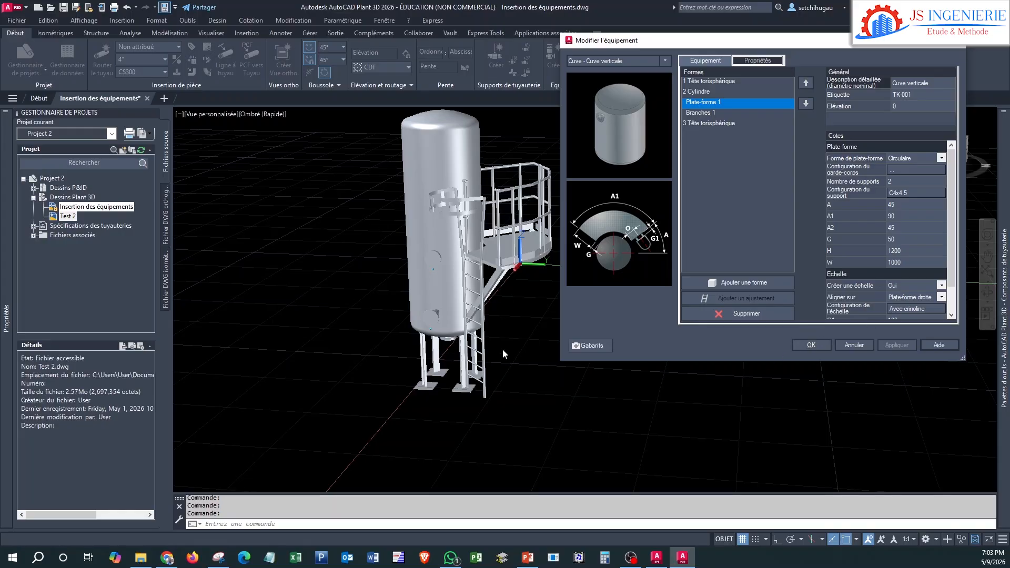
click(813, 345)
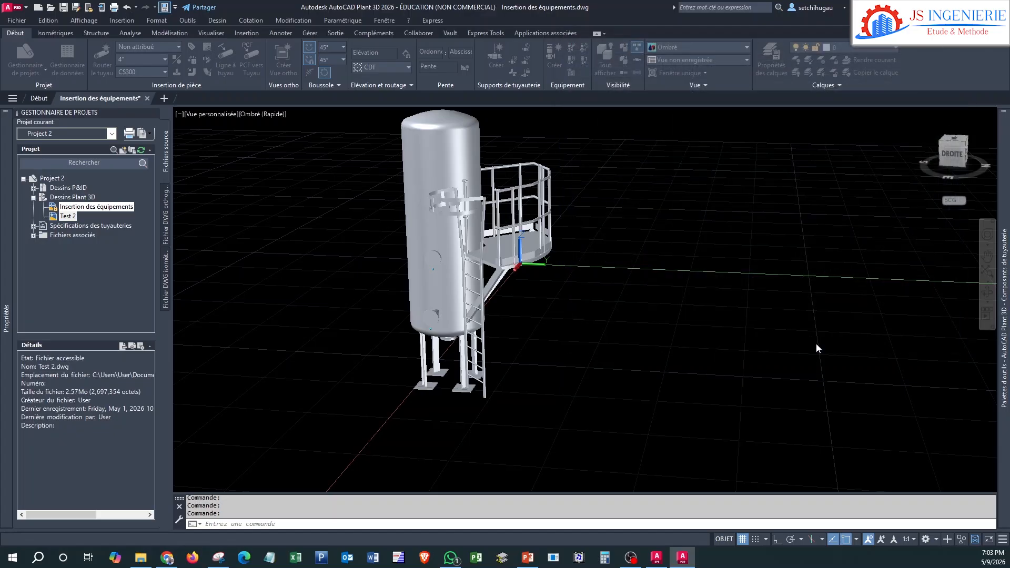
- Examine the vessel's platform, ladder, nozzles and support legs in 3D from several angles and distances
click(662, 348)
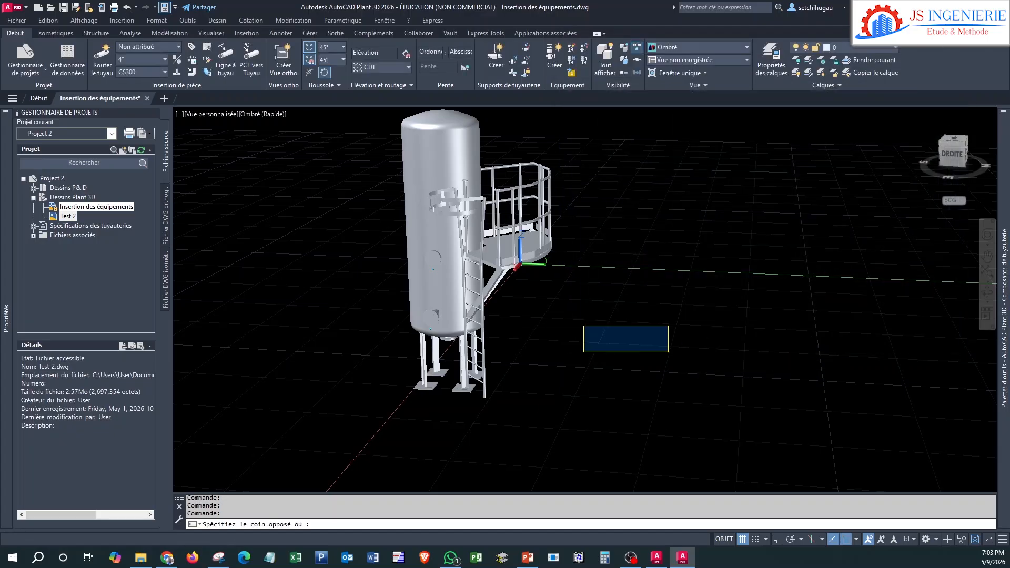
mouse_move(659, 346)
shift+middle_down()
mouse_move(450, 323)
mouse_move(563, 346)
mouse_move(632, 341)
mouse_move(661, 336)
mouse_move(659, 293)
mouse_move(656, 334)
shift+middle_up()
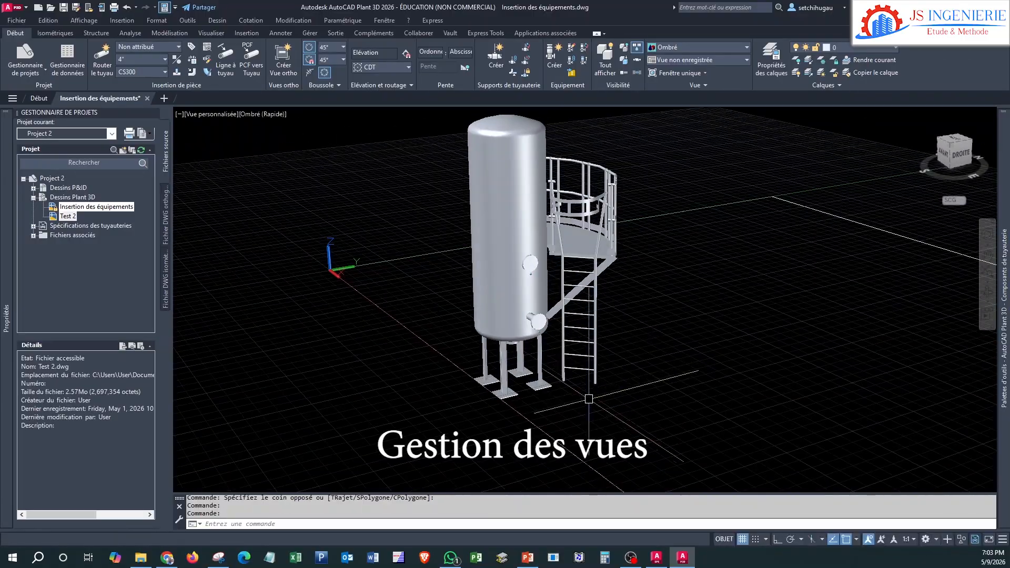
scroll(656, 334, up, 3)
shift+middle_drag(579, 378, 677, 350)
scroll(526, 332, up, 5)
middle_drag(432, 368, 618, 264)
scroll(575, 294, up, 3)
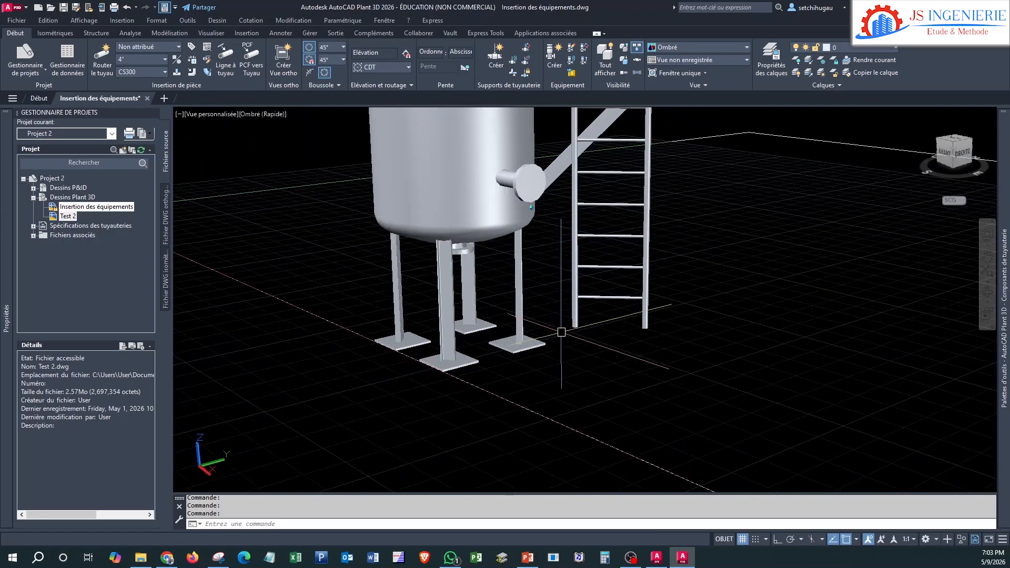
scroll(549, 377, down, 4)
shift+middle_drag(622, 352, 584, 348)
scroll(622, 302, down, 5)
scroll(626, 301, up, 2)
middle_drag(627, 299, 597, 333)
scroll(594, 331, up, 1)
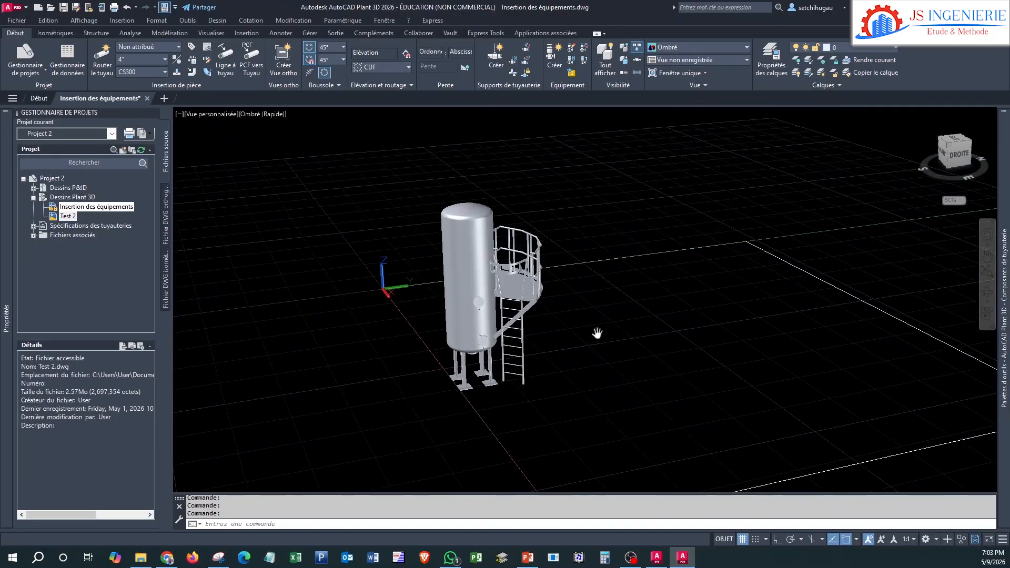
- Reopen the vessel for equipment modification and review Plate-forme 1's dimensions and the ladder's alignment options
click(522, 324)
right_click(521, 324)
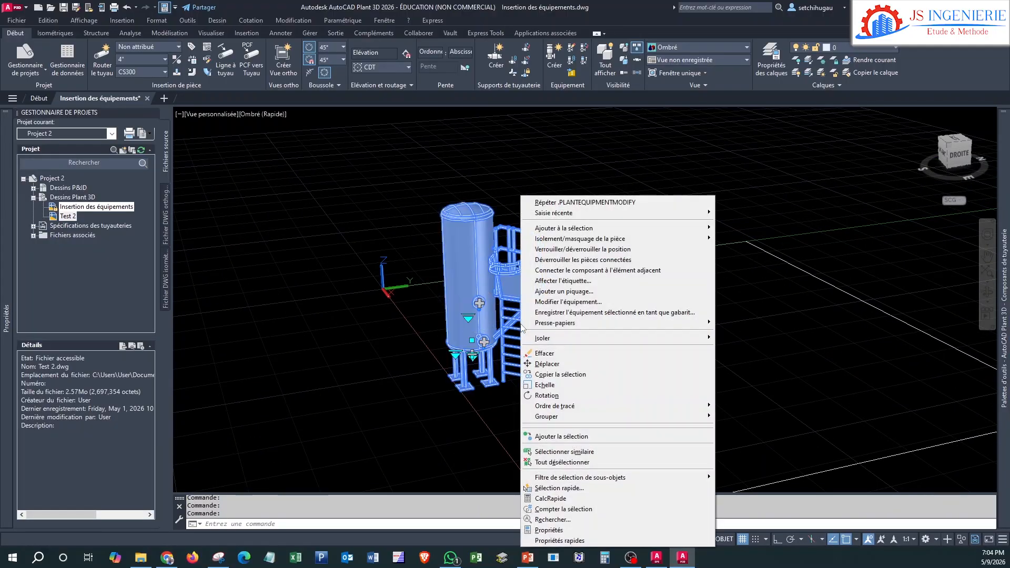
click(582, 303)
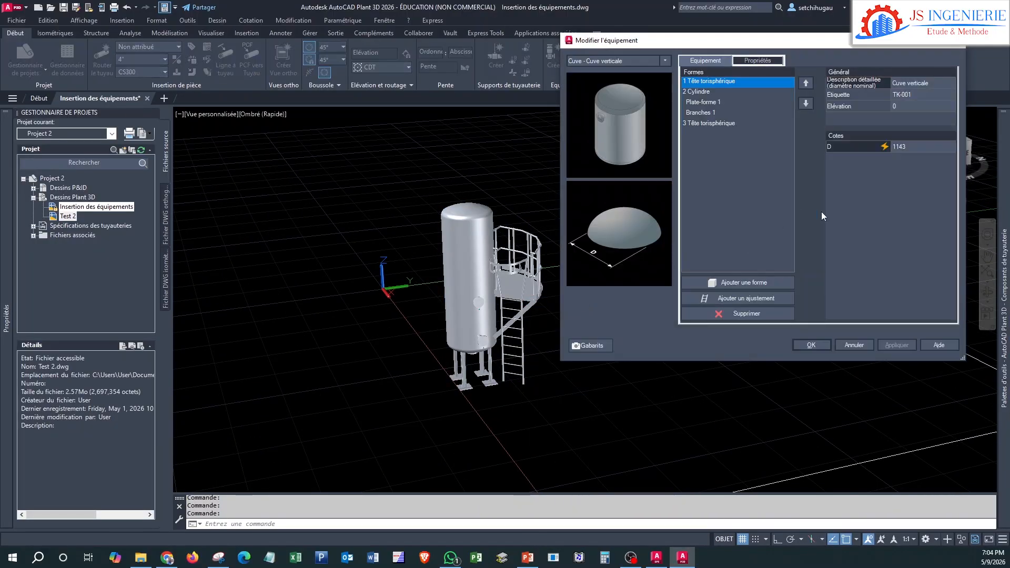
click(704, 103)
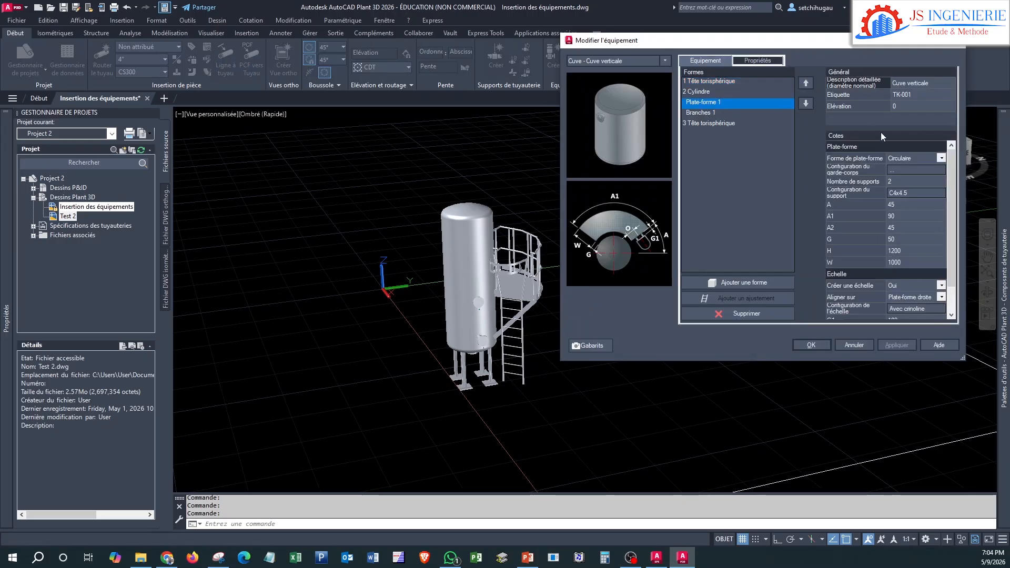
drag(951, 282, 951, 307)
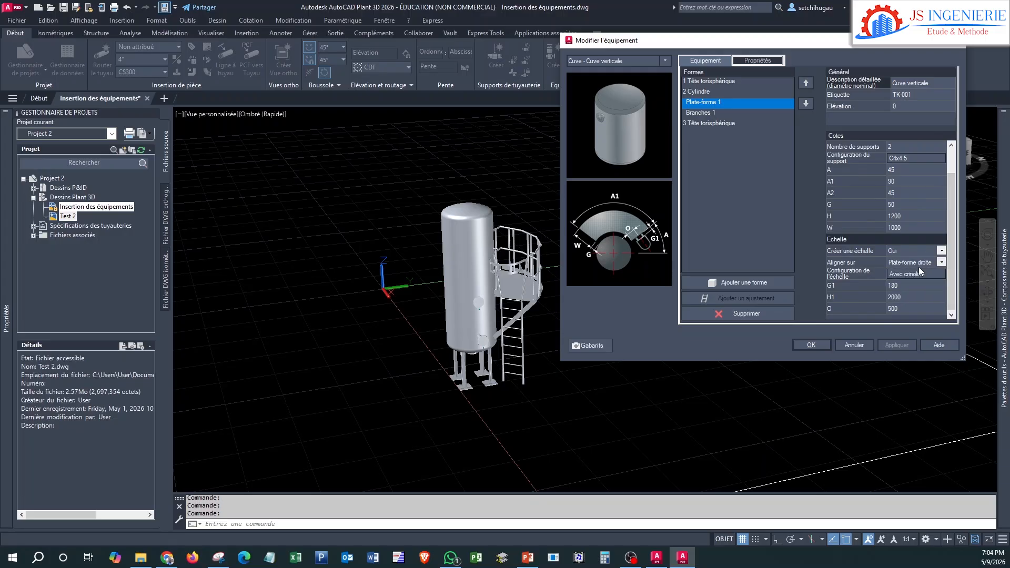
click(941, 263)
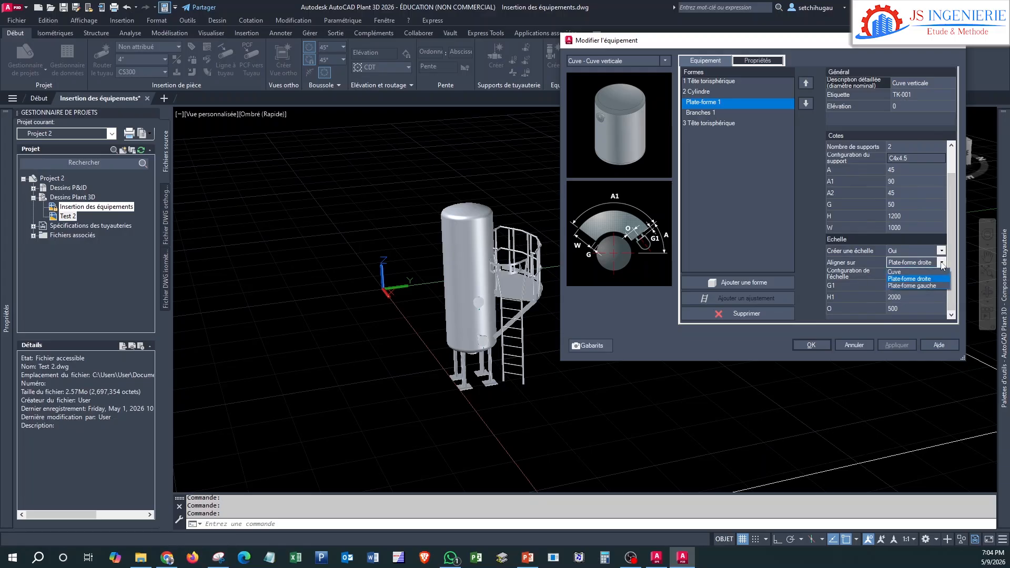
click(941, 264)
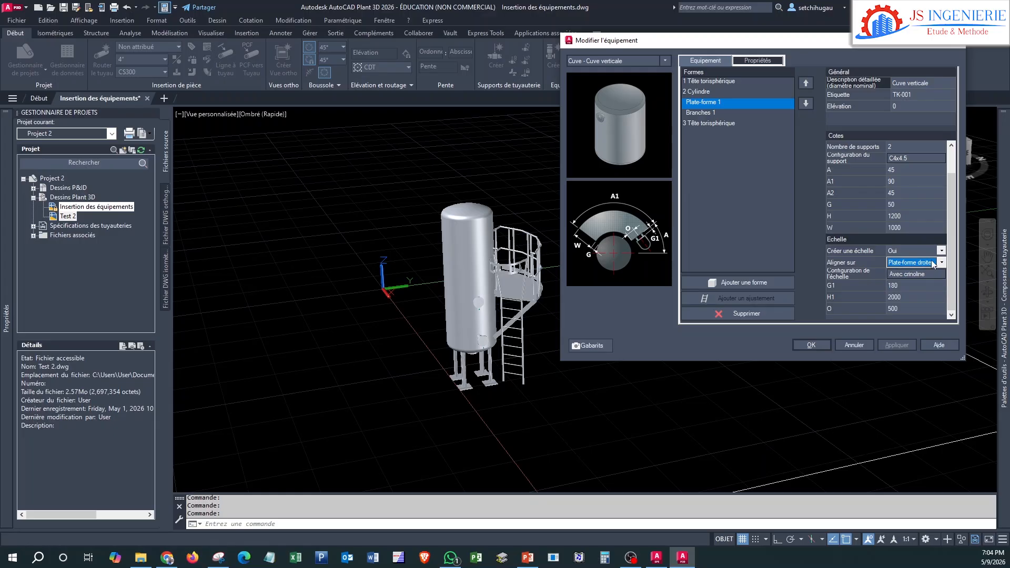
scroll(956, 202, up, 2)
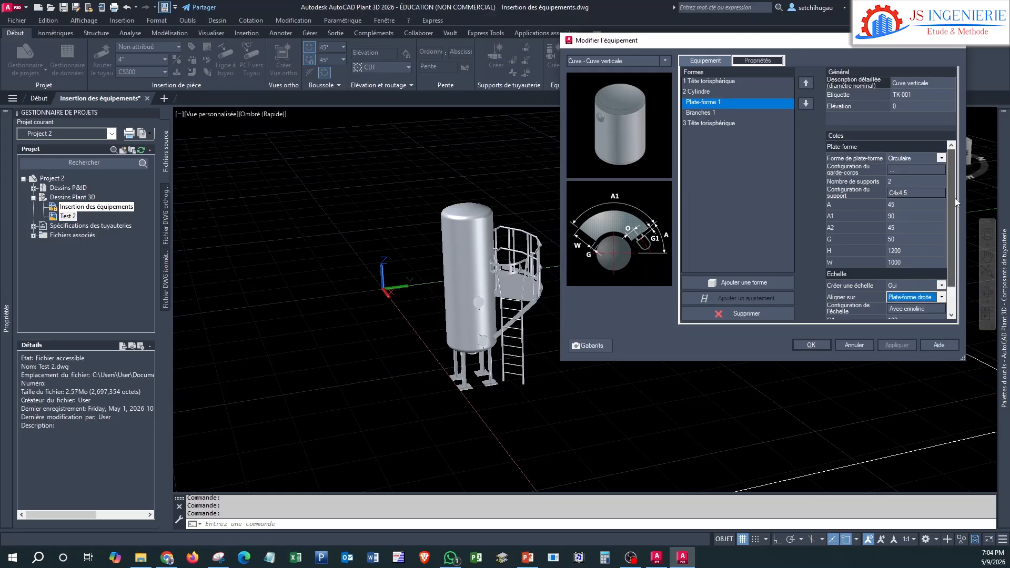
scroll(950, 263, down, 2)
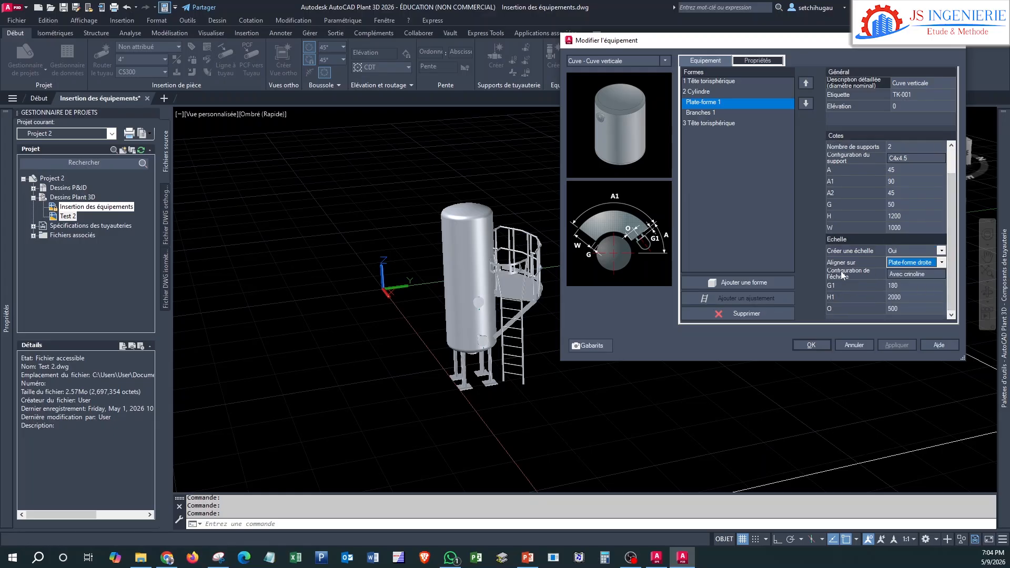
scroll(926, 174, up, 1)
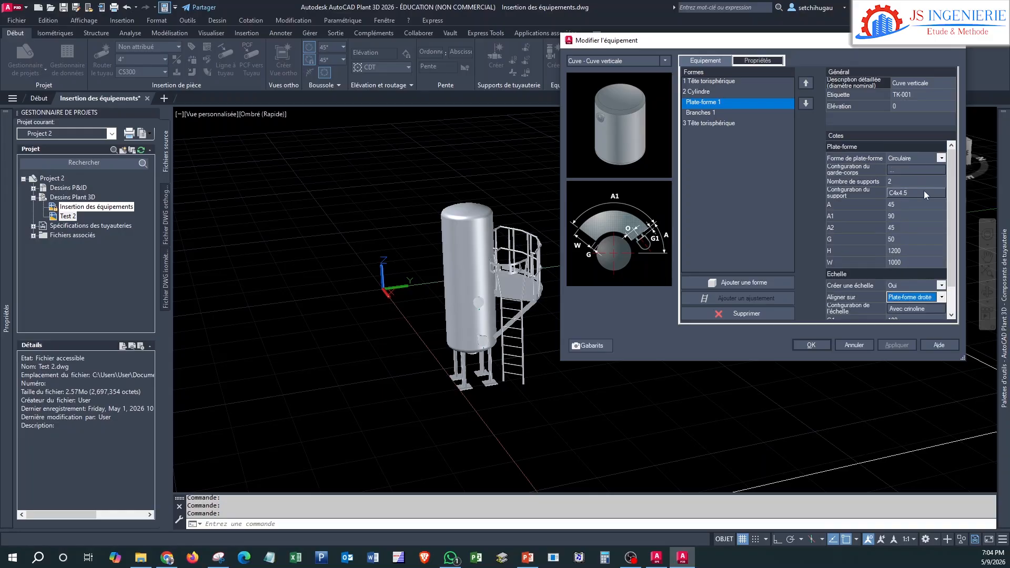
- Check Plate-forme 1's platform shape options and its guardrail geometry and profile settings, then close the guardrail settings
click(942, 160)
click(918, 168)
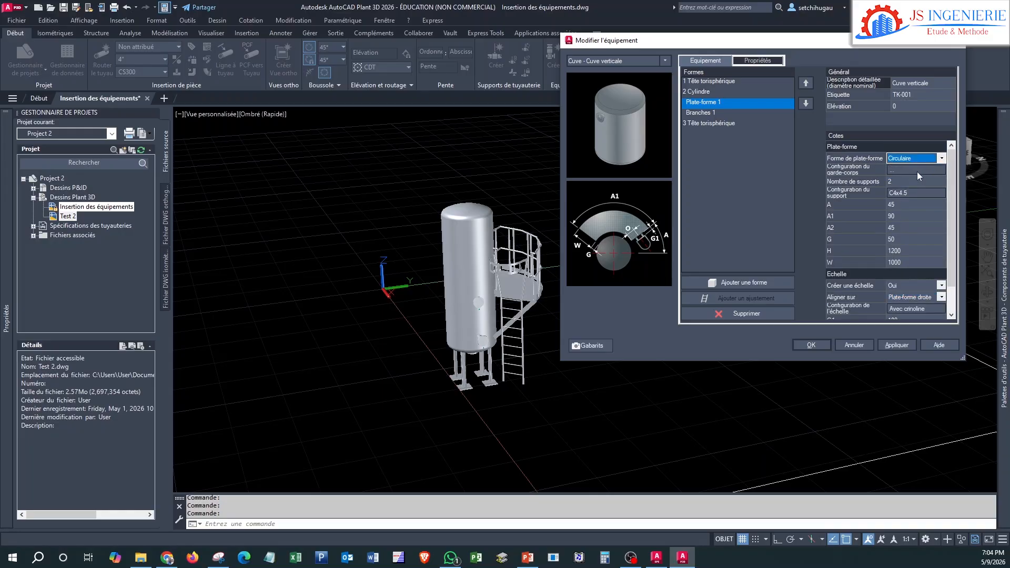
click(913, 169)
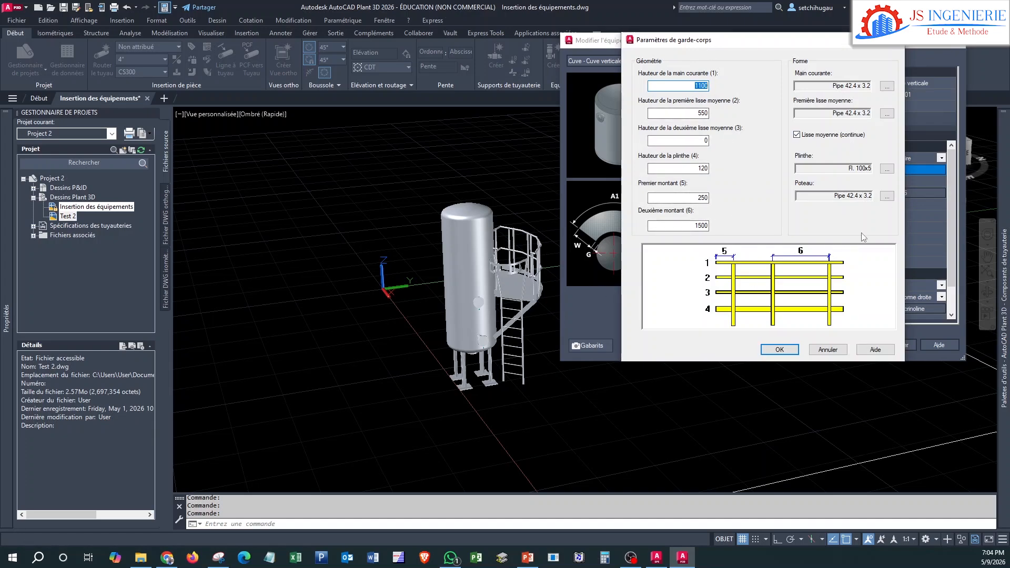
click(893, 45)
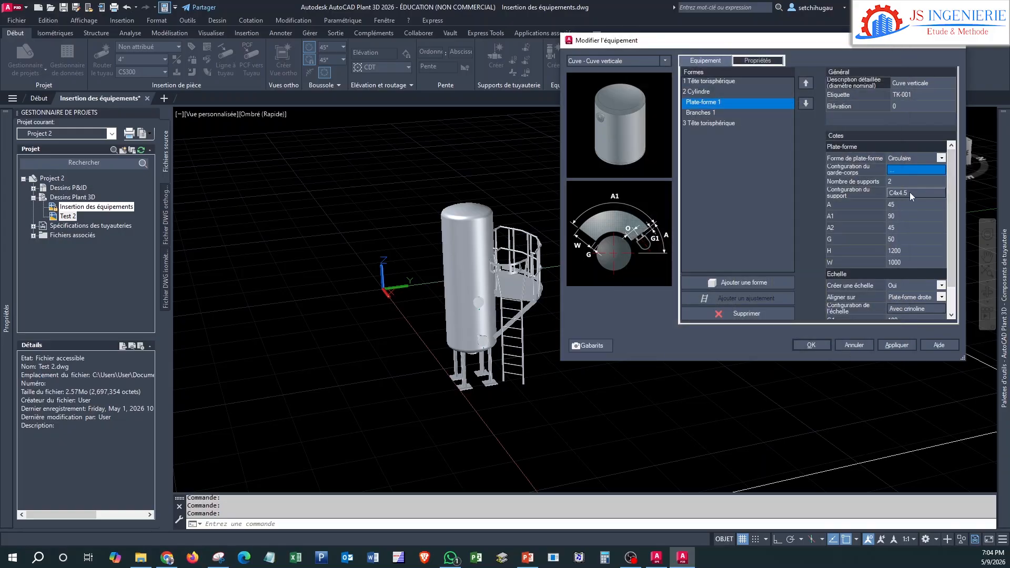
- Inspect the ladder's geometry and Crinoline cage settings, then close the equipment modification and view the vessel
drag(952, 281, 953, 323)
click(914, 273)
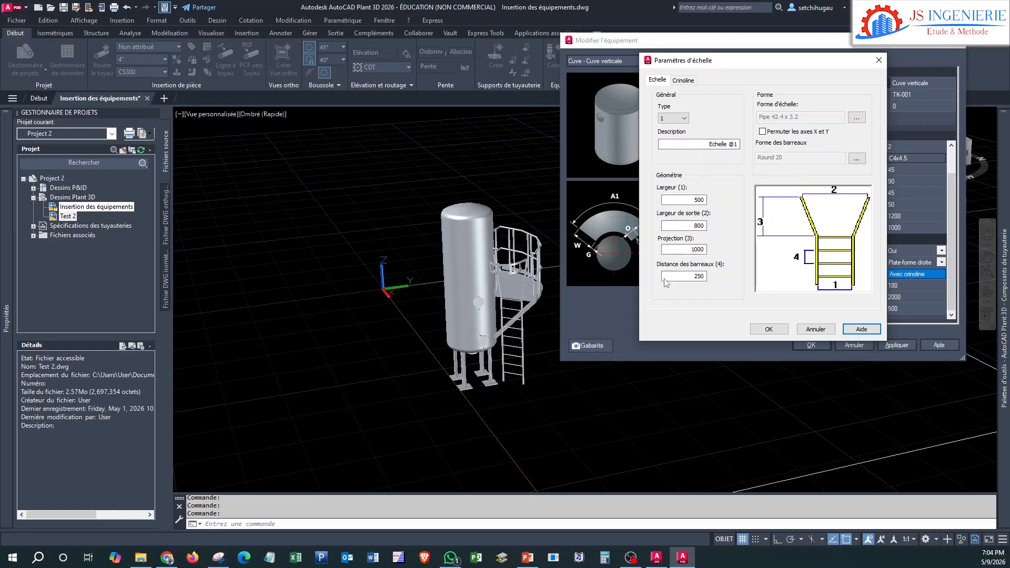
click(683, 81)
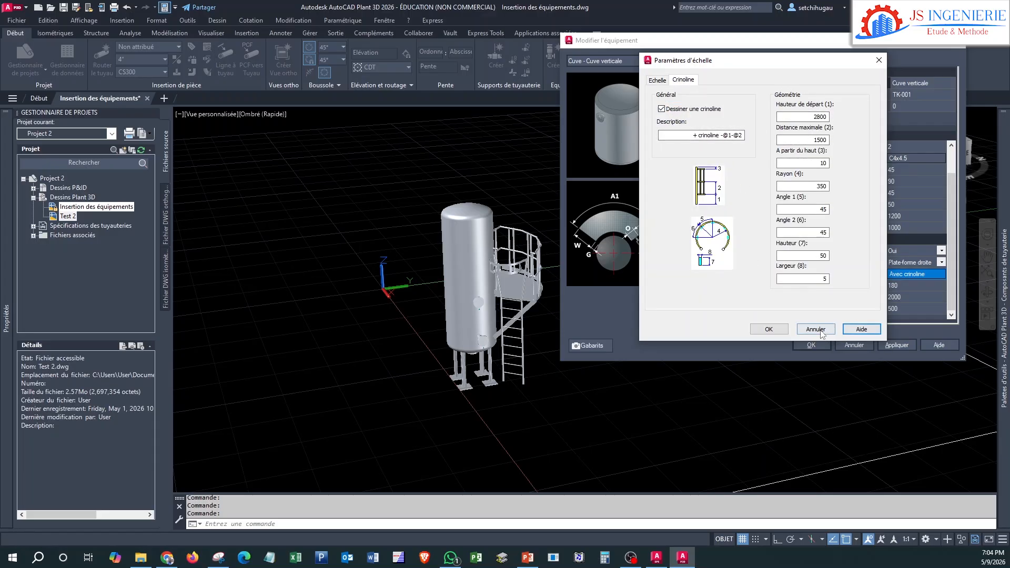
click(879, 60)
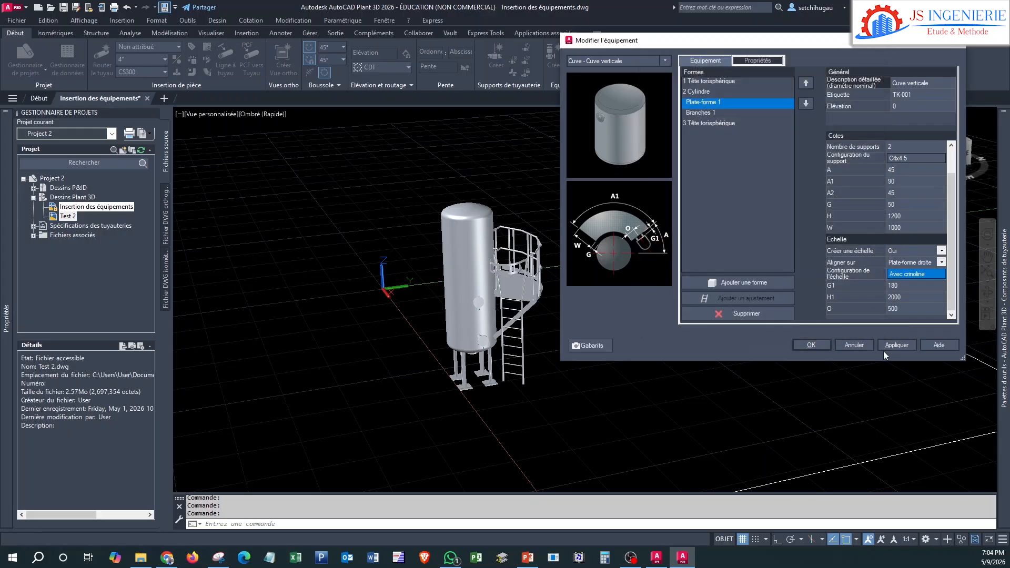
click(957, 42)
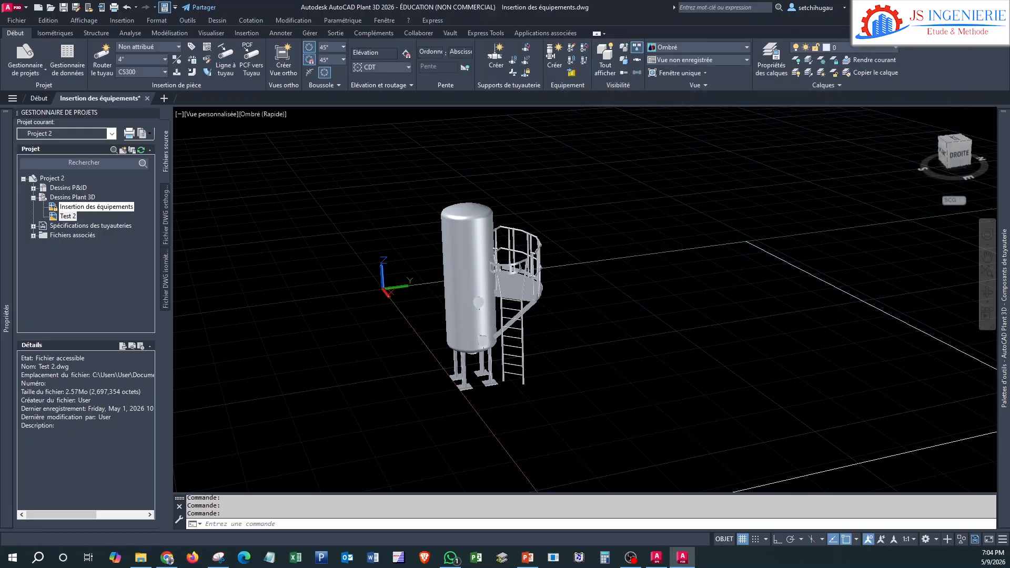
mouse_move(597, 337)
shift+middle_down()
mouse_move(600, 348)
mouse_move(516, 344)
mouse_move(643, 354)
mouse_move(602, 352)
shift+middle_up()
scroll(605, 295, up, 2)
key(Escape)
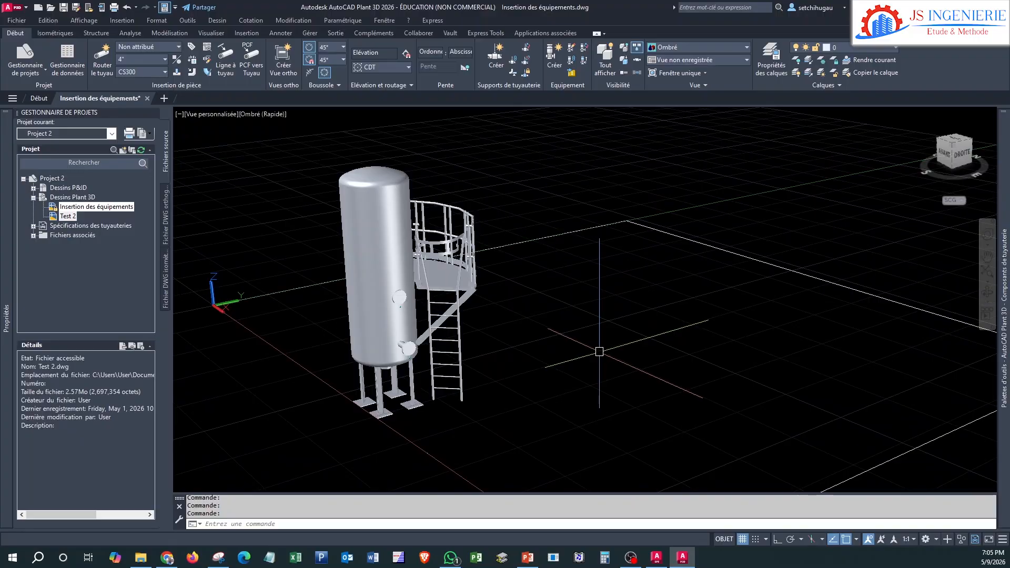
scroll(560, 316, down, 3)
scroll(494, 291, up, 2)
middle_drag(498, 292, 627, 349)
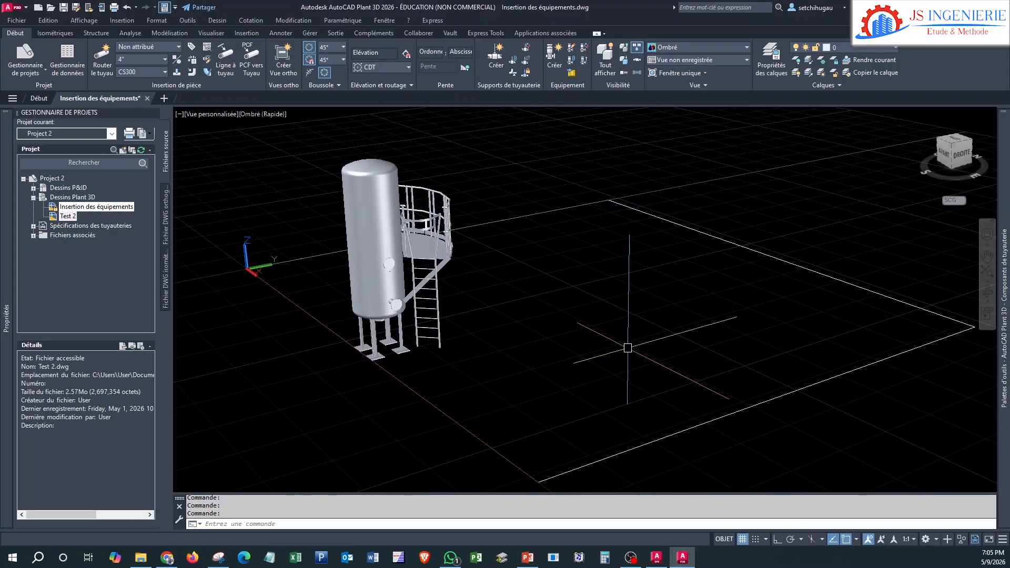
scroll(627, 345, up, 1)
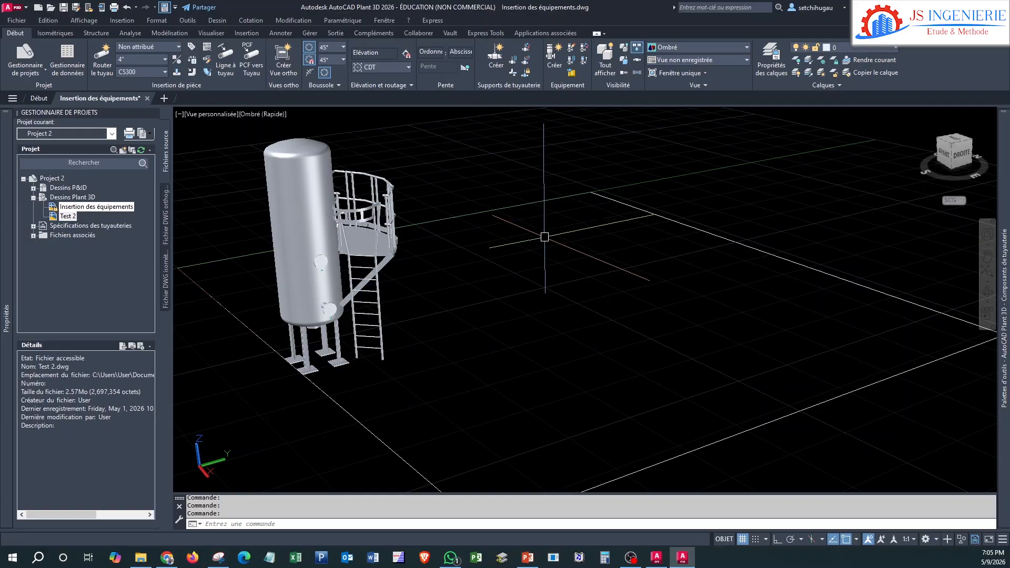
middle_drag(547, 307, 561, 287)
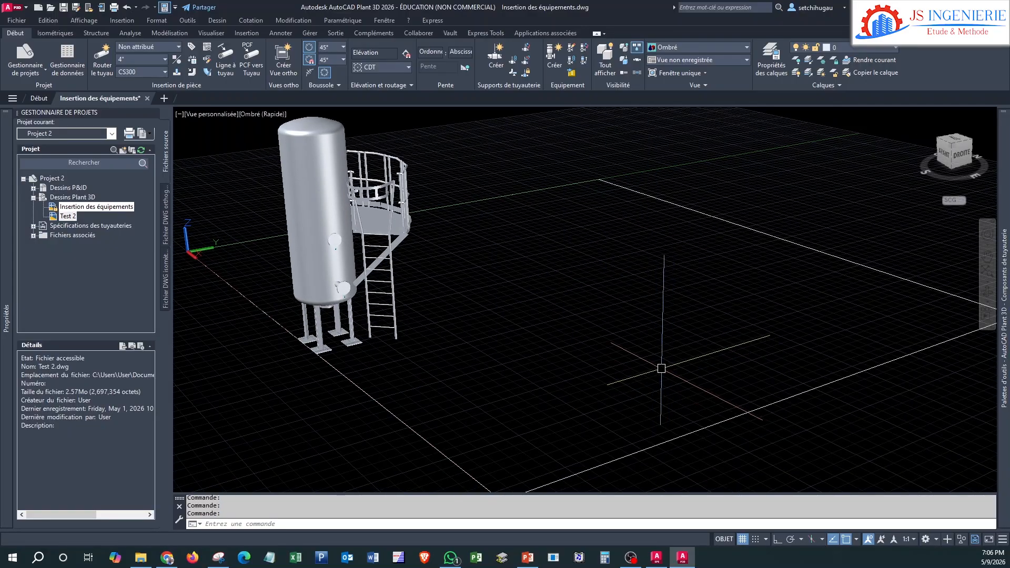
middle_drag(662, 367, 654, 366)
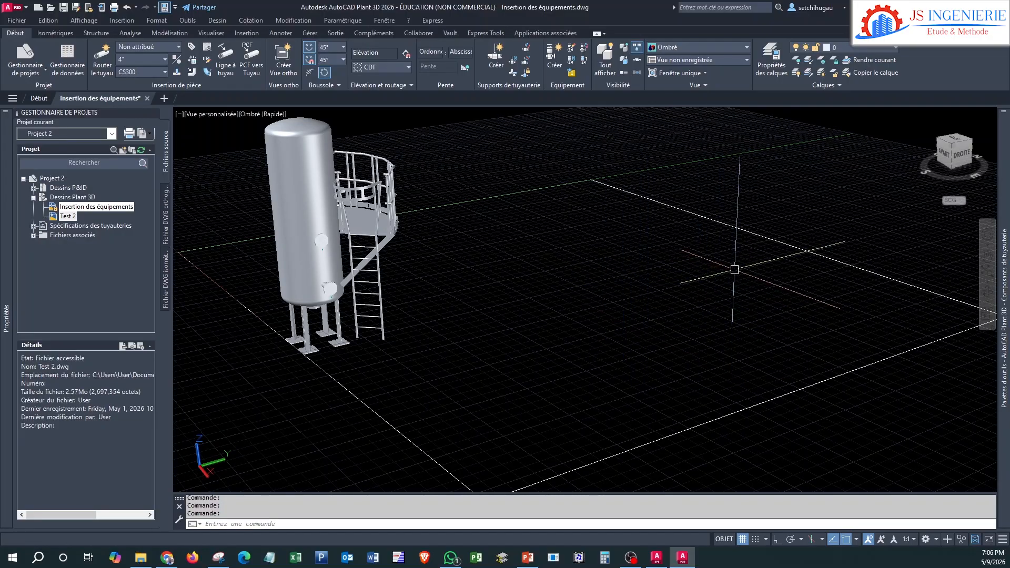
scroll(666, 275, down, 2)
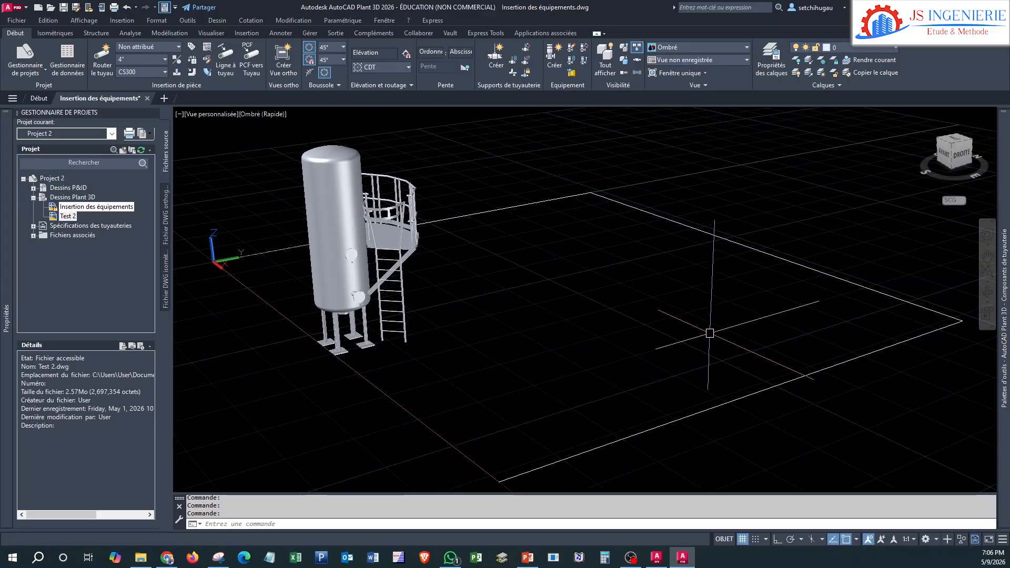
middle_drag(538, 240, 531, 240)
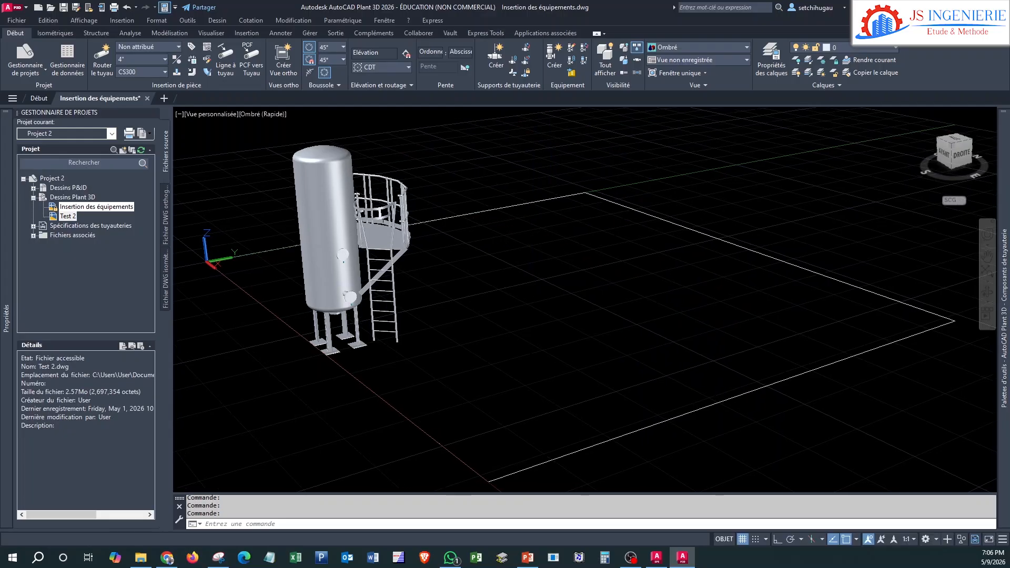
- Start creating a new piece of equipment and choose the Pompe centrifuge type from the Pompe category
click(554, 62)
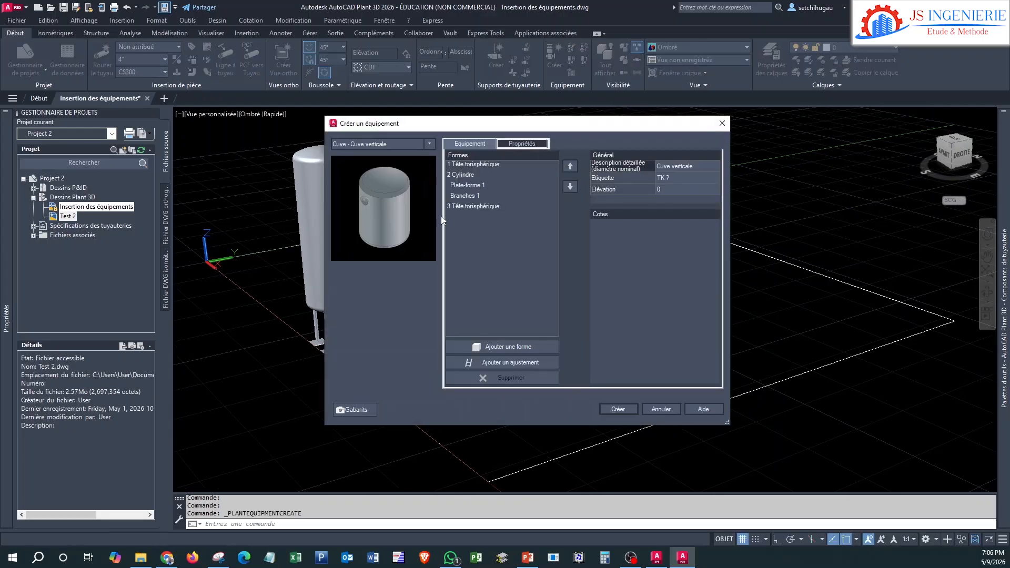
click(431, 146)
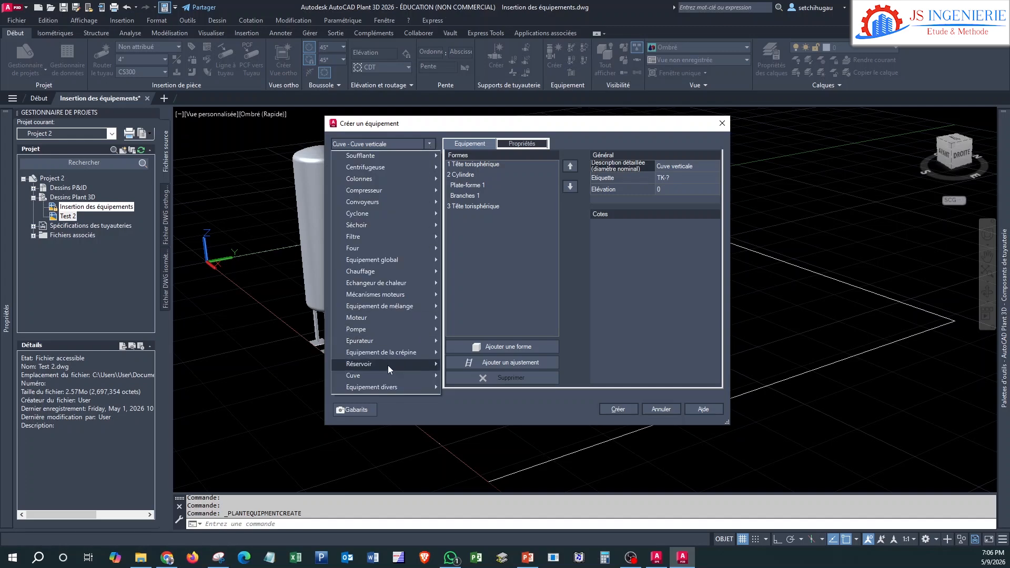
mouse_move(385, 363)
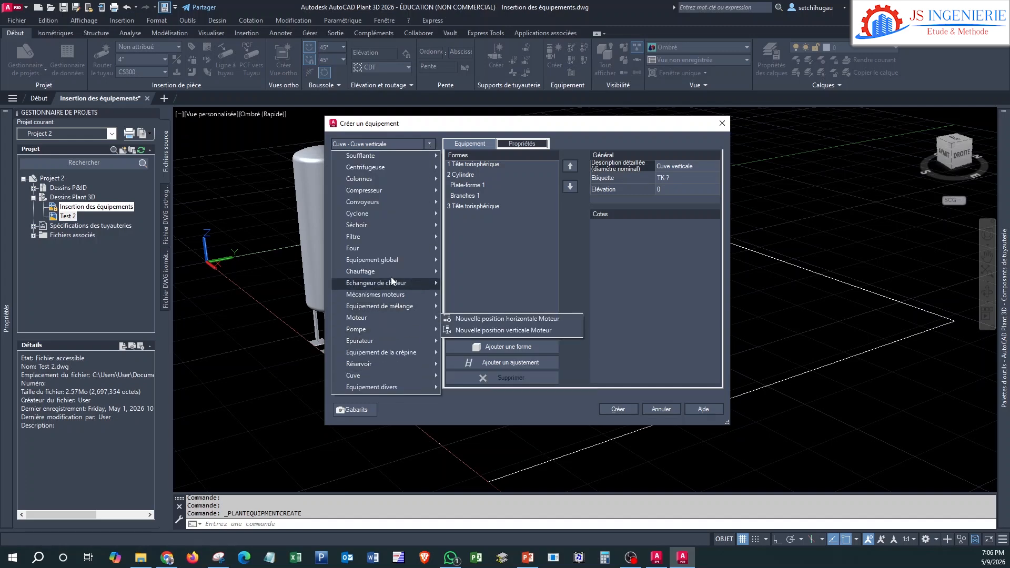
mouse_move(357, 330)
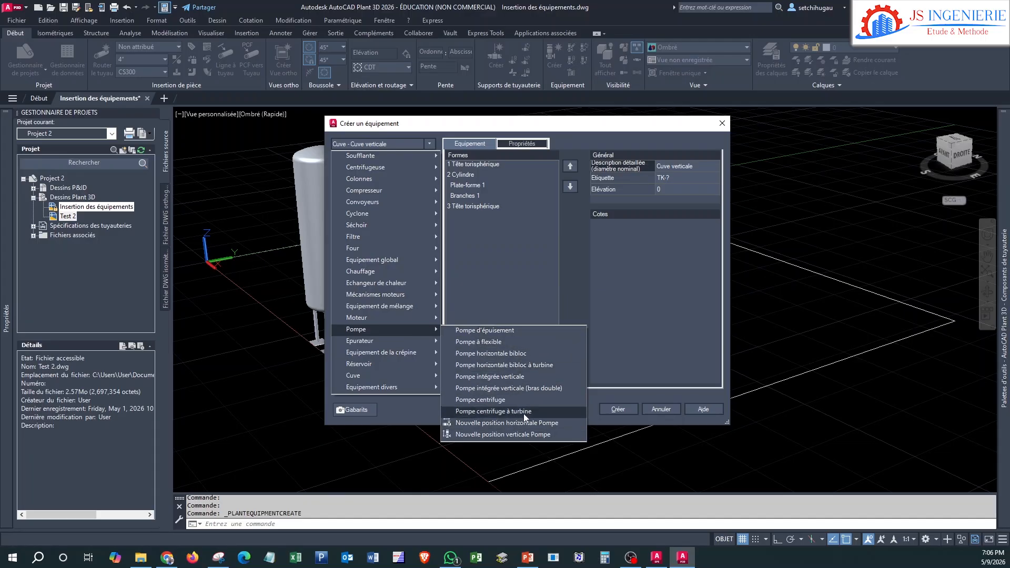
click(493, 400)
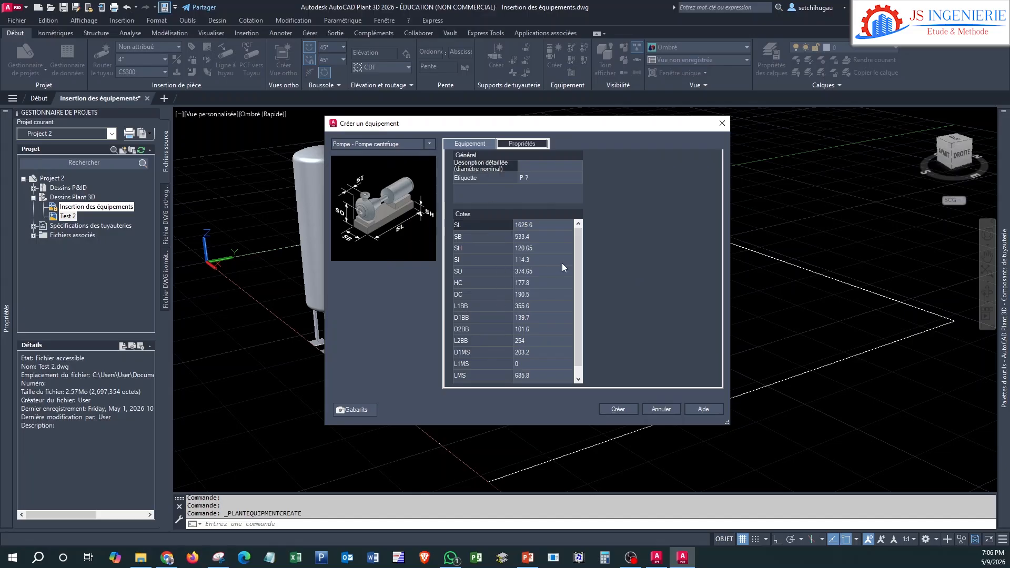
- Review the centrifugal pump's dimensions, set SL to 1700 and SB to 600, and create the pump
scroll(577, 247, down, 1)
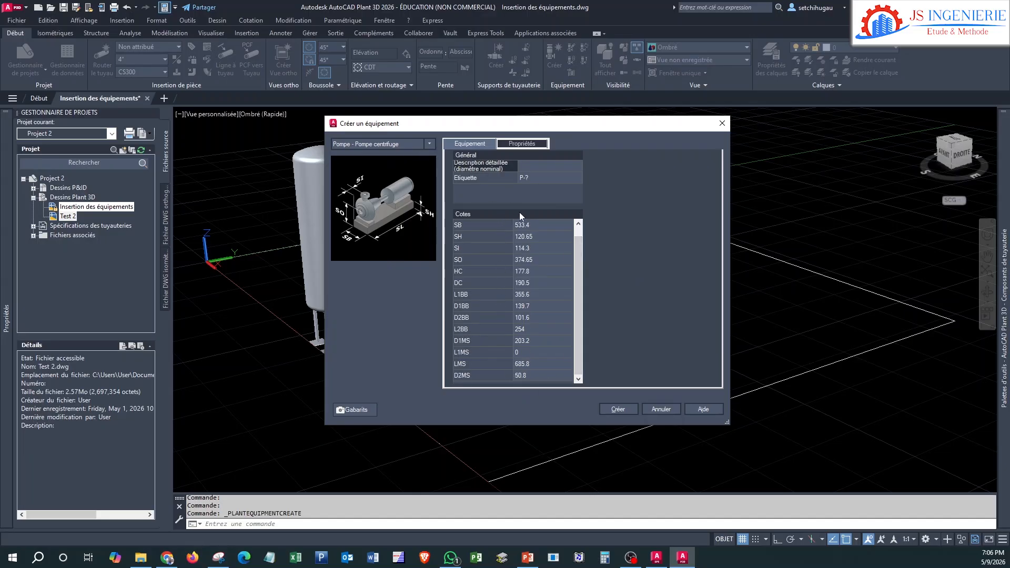
scroll(579, 288, up, 1)
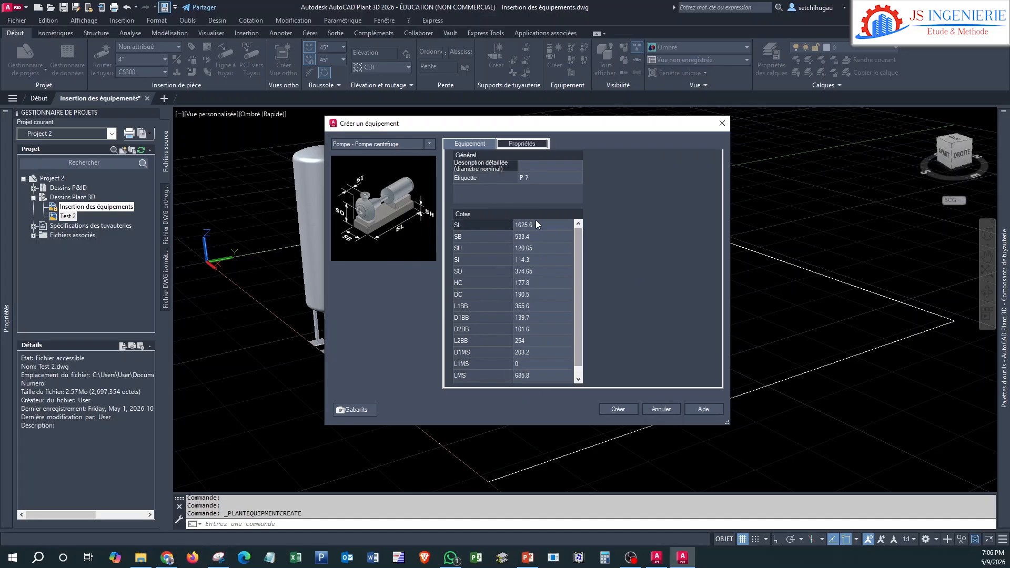
scroll(521, 307, down, 1)
scroll(522, 308, up, 1)
scroll(521, 307, down, 1)
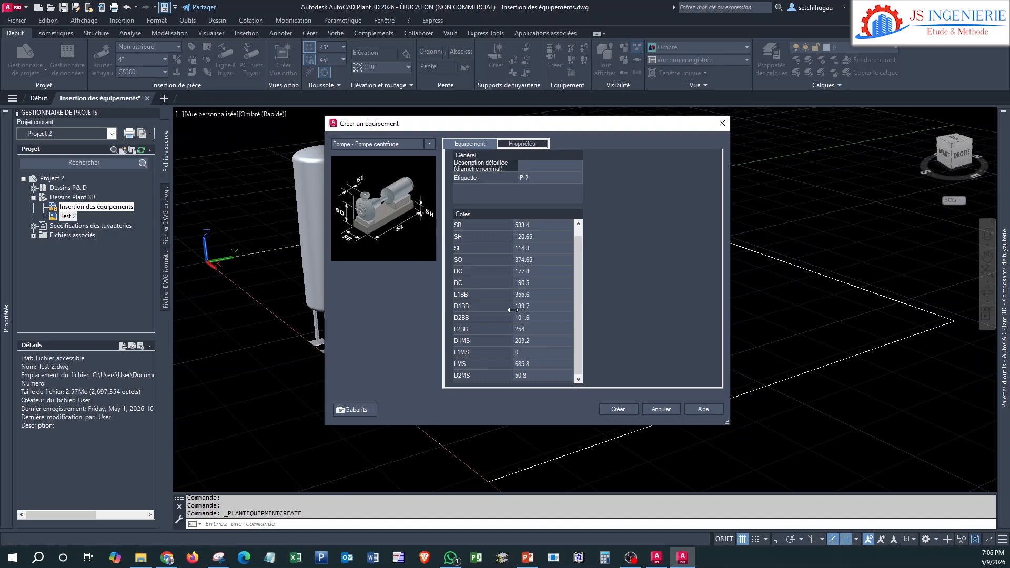
scroll(547, 346, up, 1)
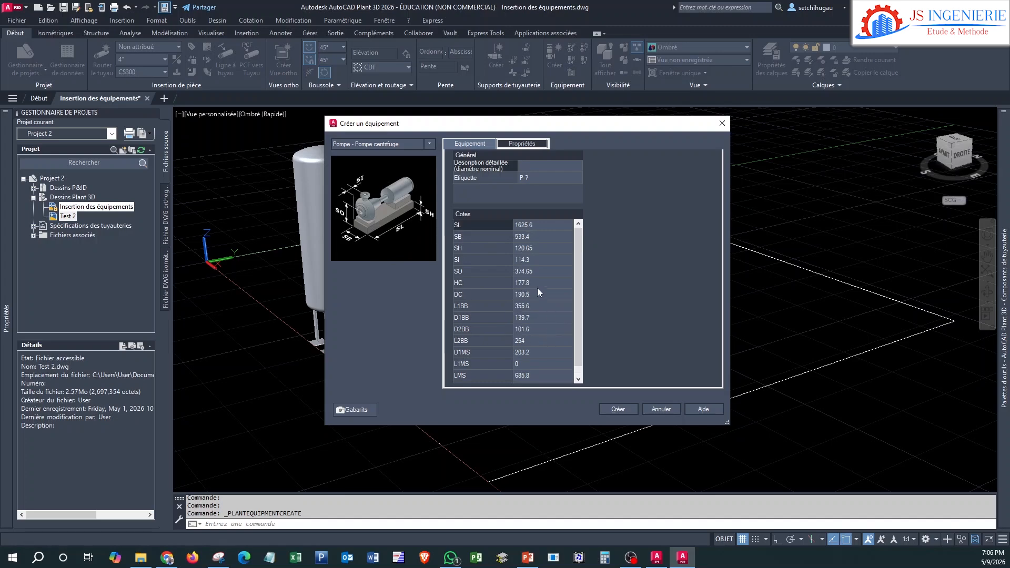
click(548, 224)
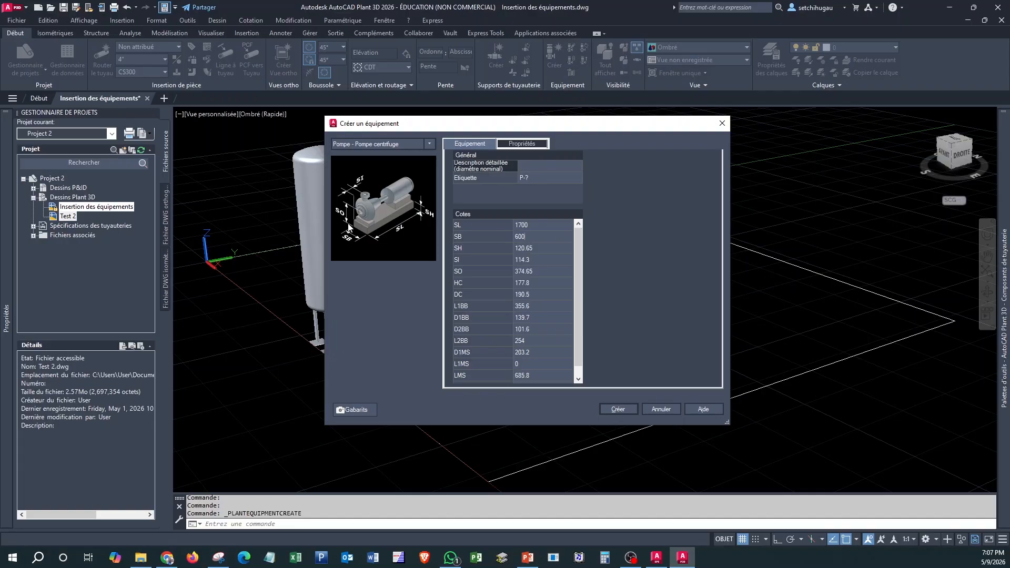
click(543, 272)
click(619, 409)
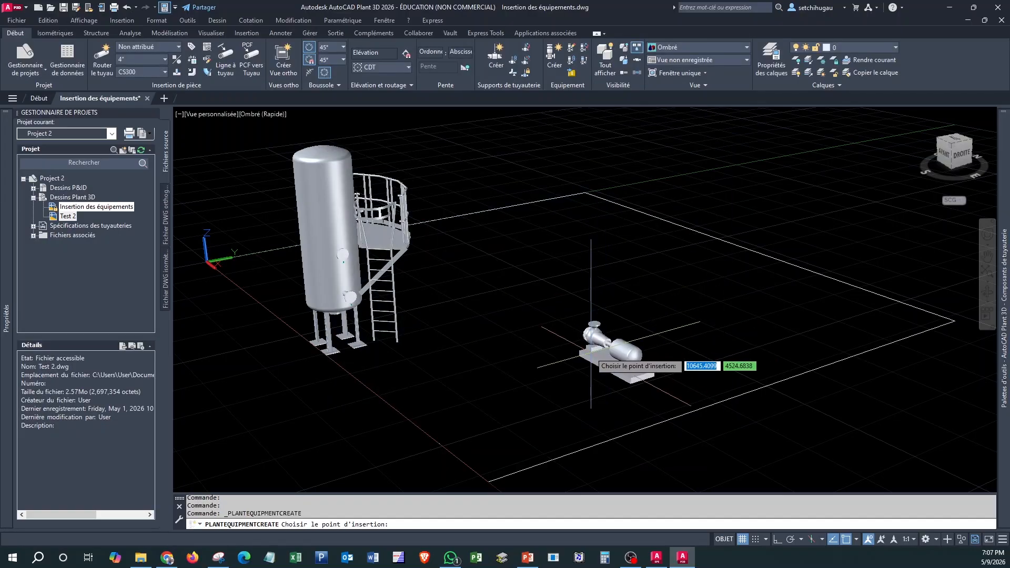
- Place the pump on the ground rectangle's front edge at about X 14006, Y 6057, with a rotation of 180°
scroll(600, 321, up, 1)
scroll(600, 331, down, 2)
scroll(600, 342, up, 1)
scroll(600, 342, up, 1)
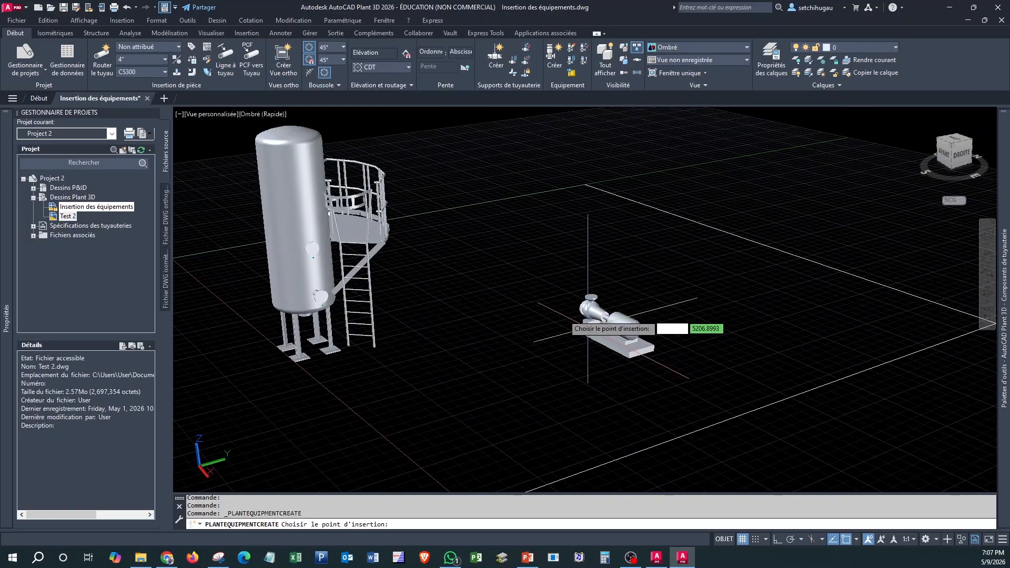
scroll(582, 314, down, 2)
scroll(580, 311, up, 1)
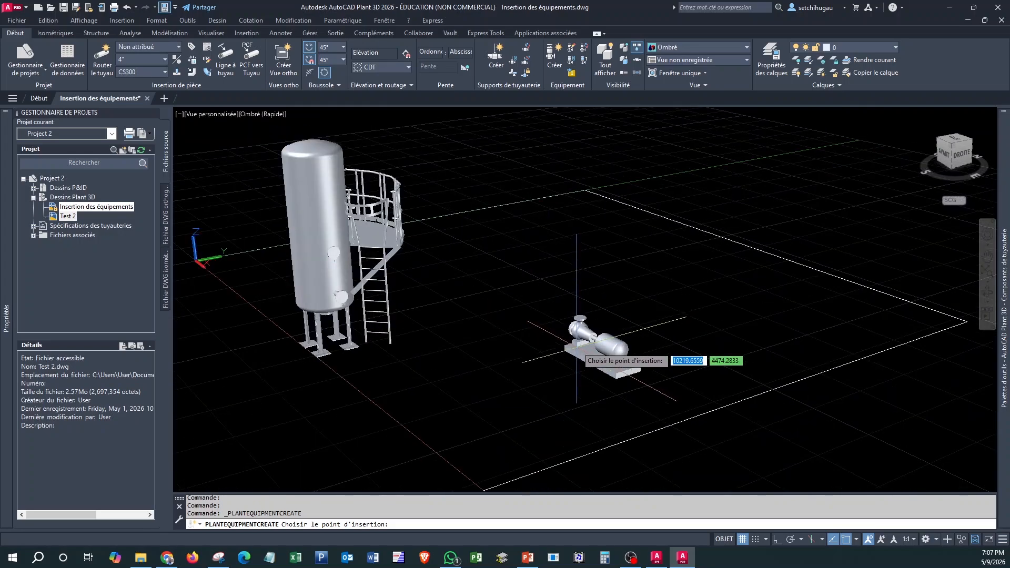
scroll(605, 337, down, 2)
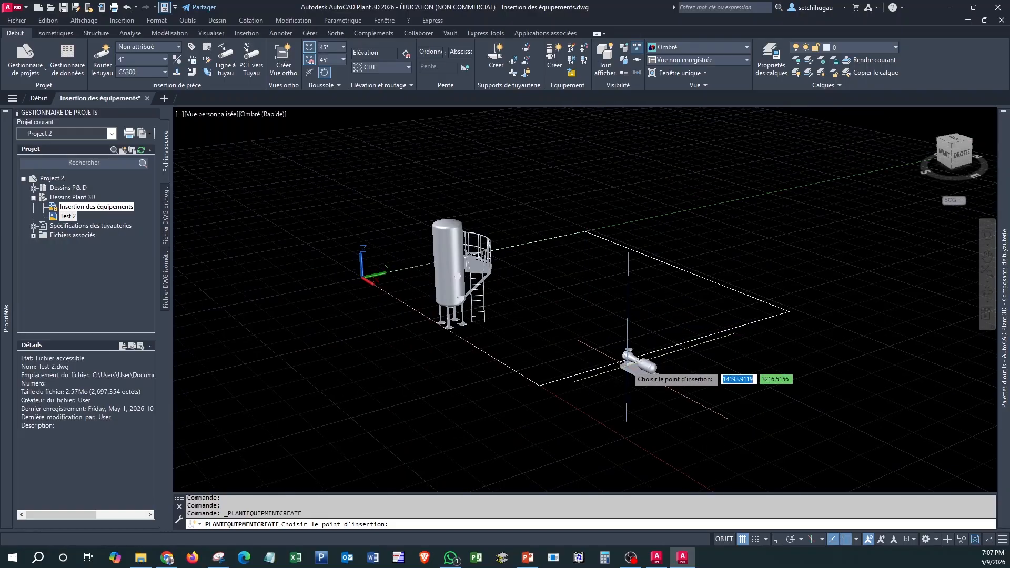
scroll(629, 362, up, 2)
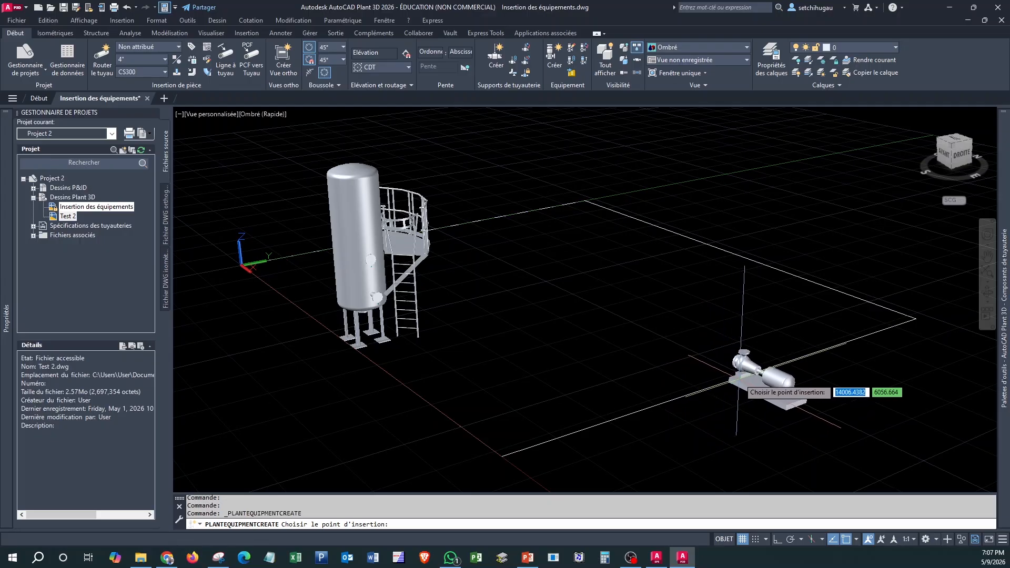
click(738, 378)
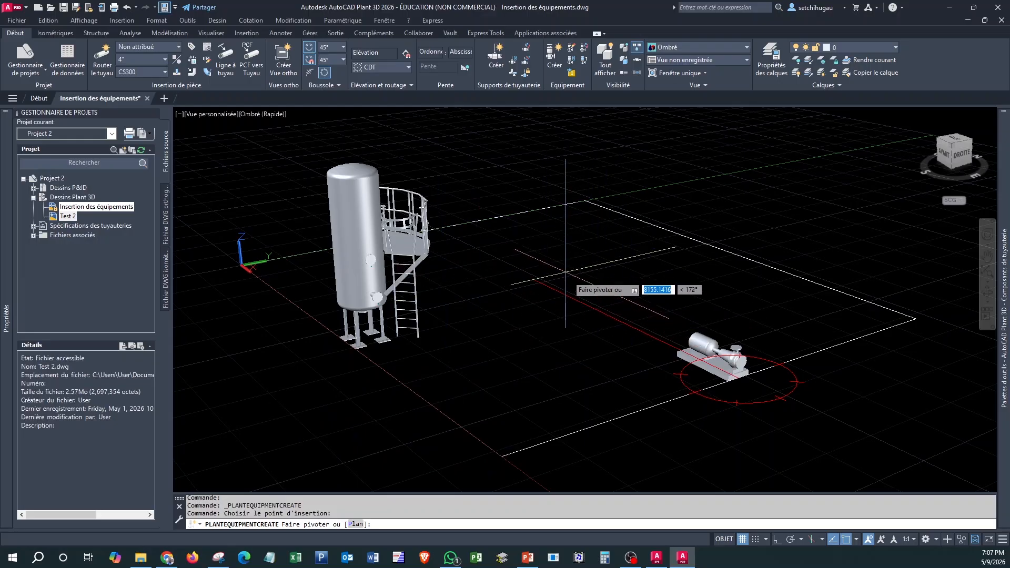
scroll(585, 284, up, 2)
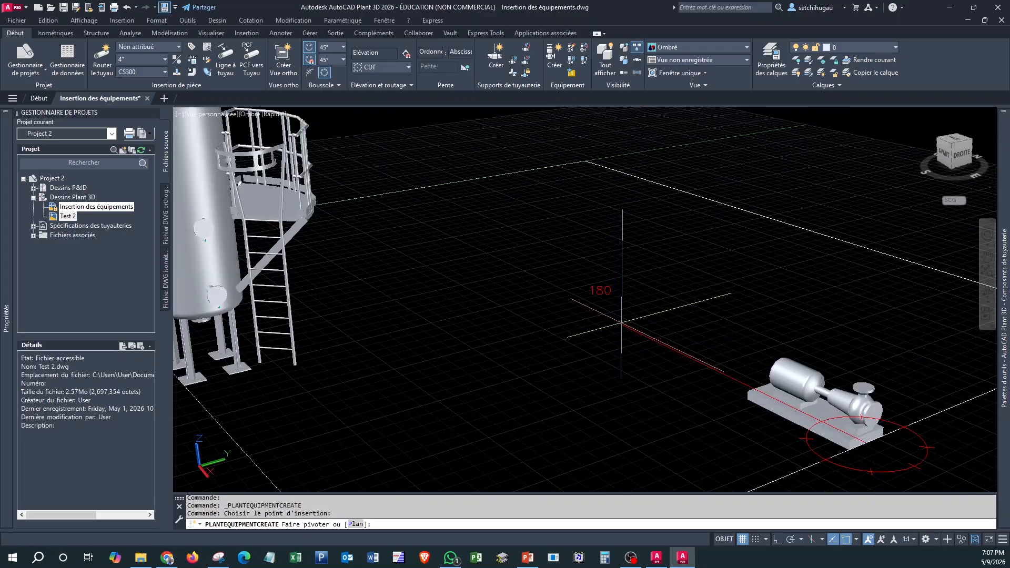
click(621, 323)
- Rotate the placed pump 180° about its insertion point, with Ortho mode turned on
middle_drag(721, 429, 687, 311)
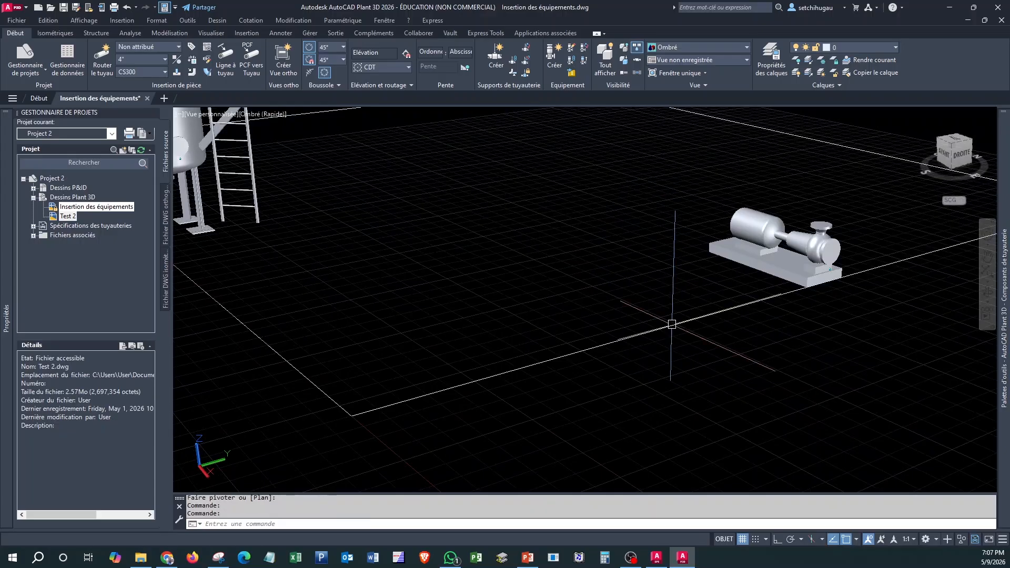
shift+middle_drag(774, 295, 822, 330)
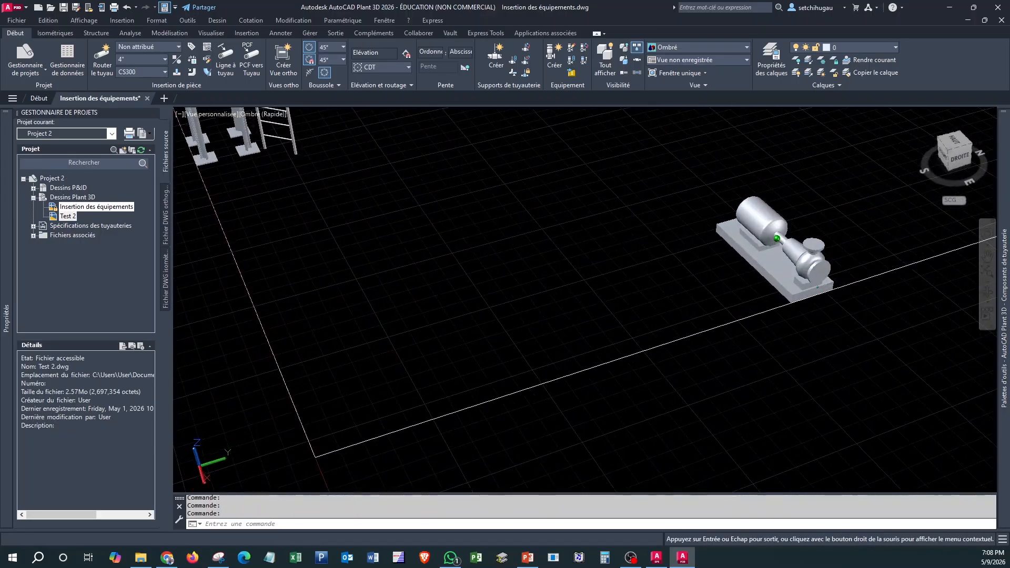
middle_drag(791, 231, 768, 289)
scroll(694, 260, down, 3)
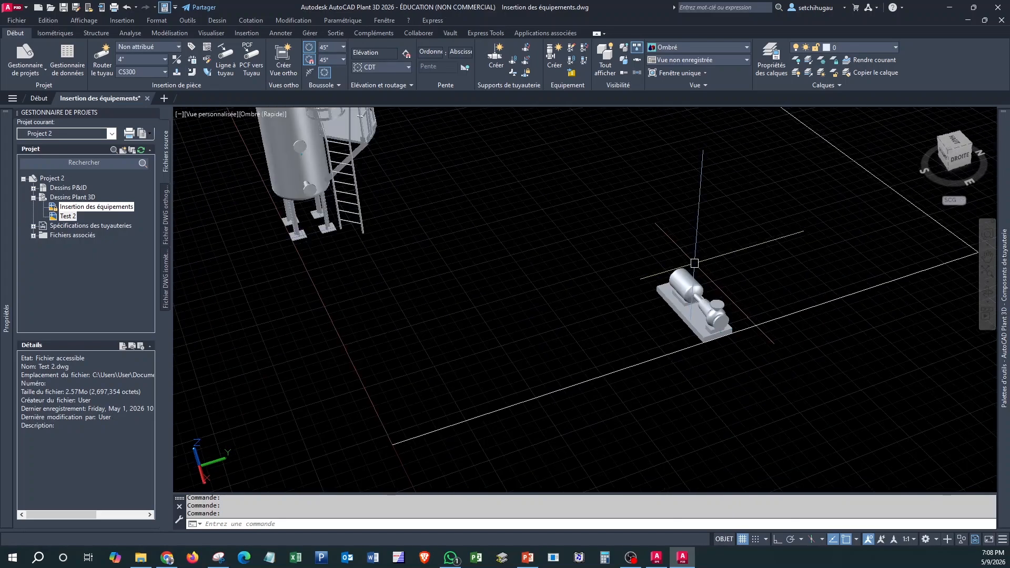
scroll(694, 260, up, 2)
click(729, 289)
right_click(763, 226)
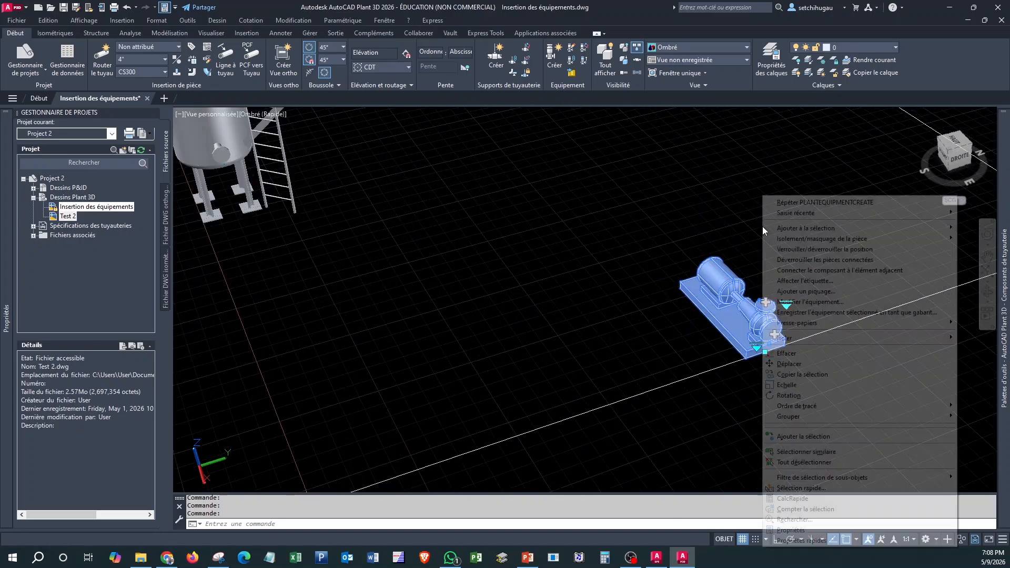
click(788, 396)
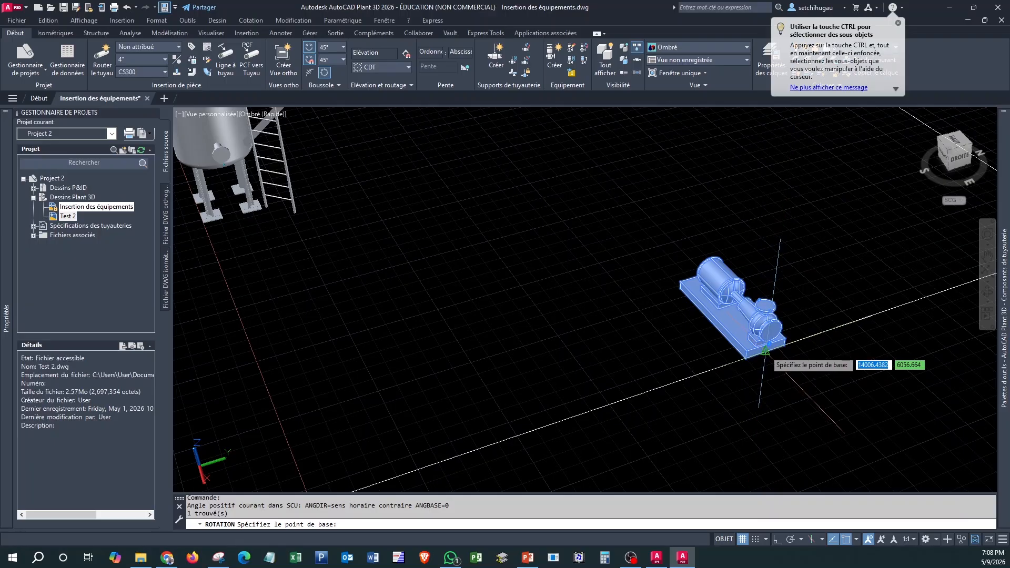
click(765, 348)
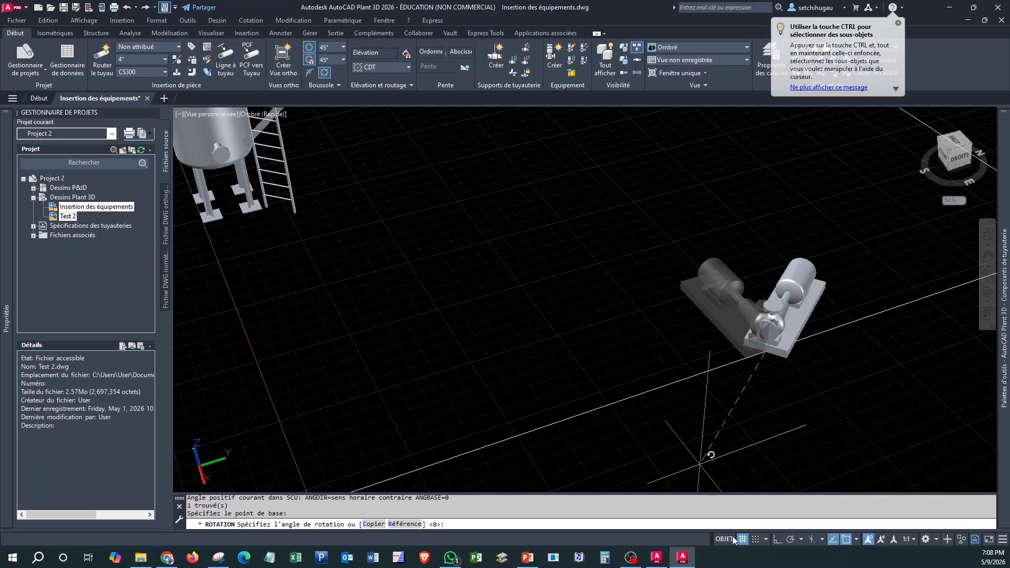
click(778, 539)
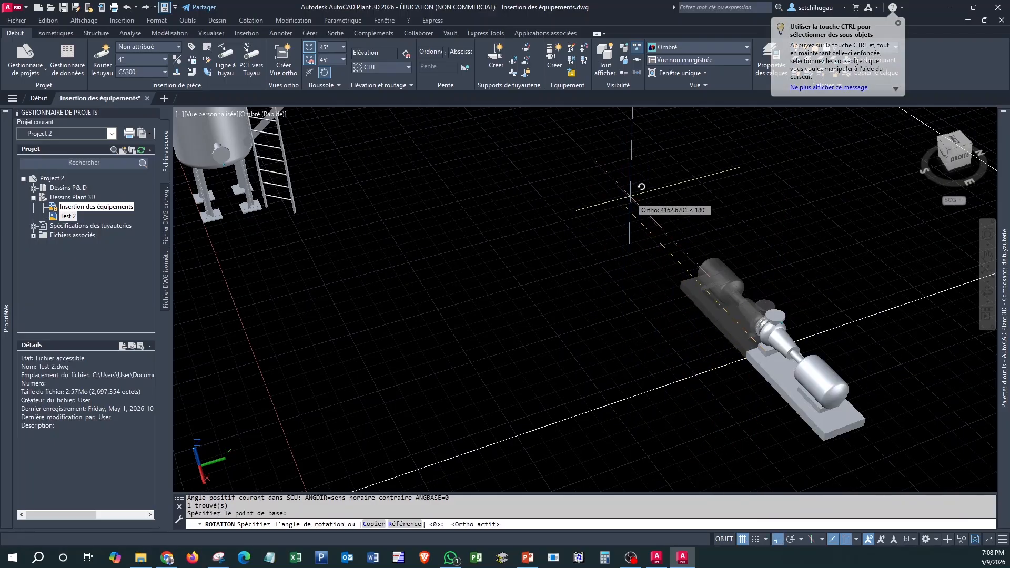
click(635, 226)
- Move the pump 1700 at 180° from the midpoint of its baseplate's motor-end edge, aligning that end with the ground rectangle's front edge
click(668, 236)
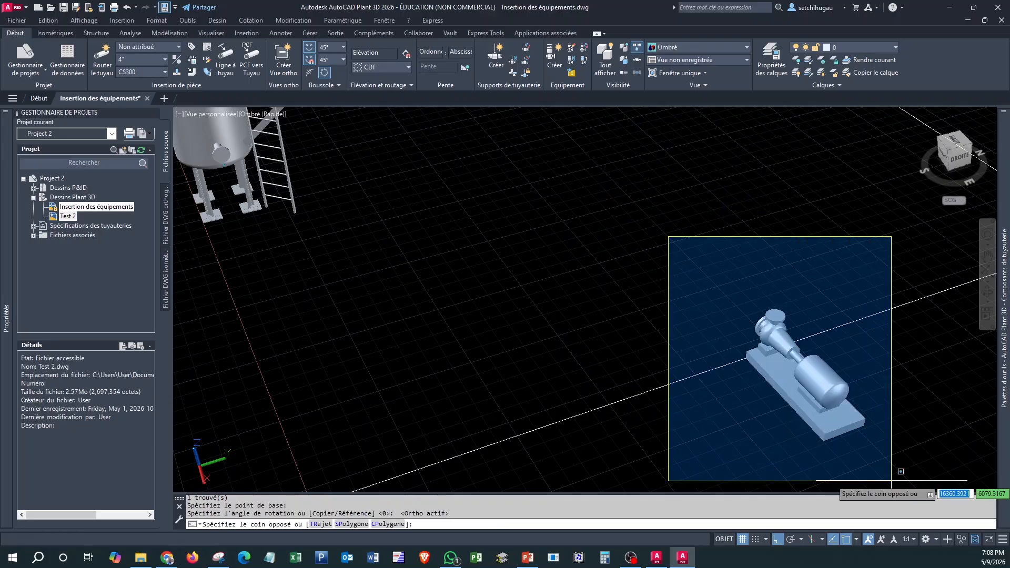
click(903, 463)
right_click(728, 232)
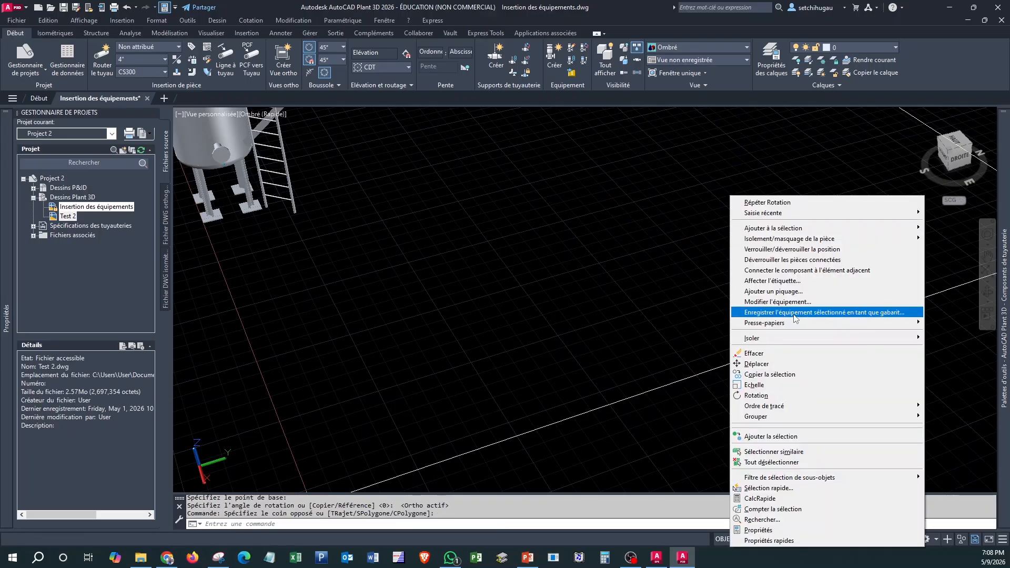
click(784, 365)
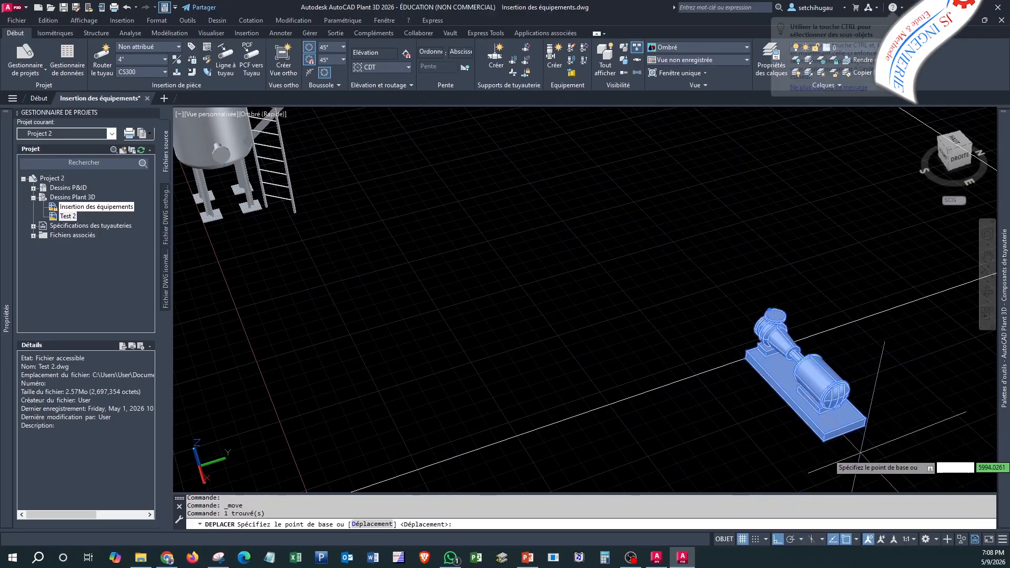
scroll(871, 431, up, 3)
middle_drag(871, 428, 667, 317)
shift+right_click(760, 270)
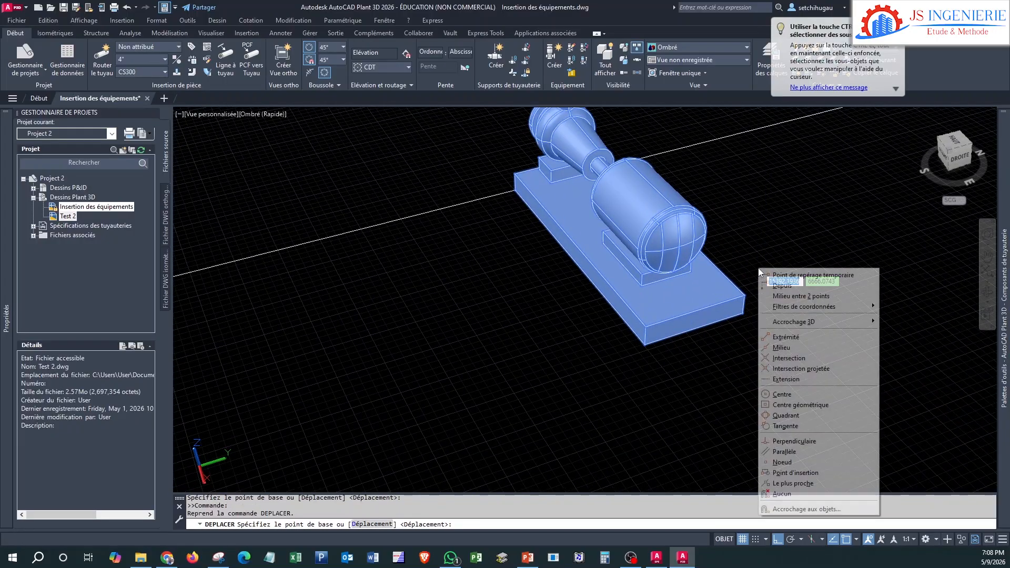
click(782, 348)
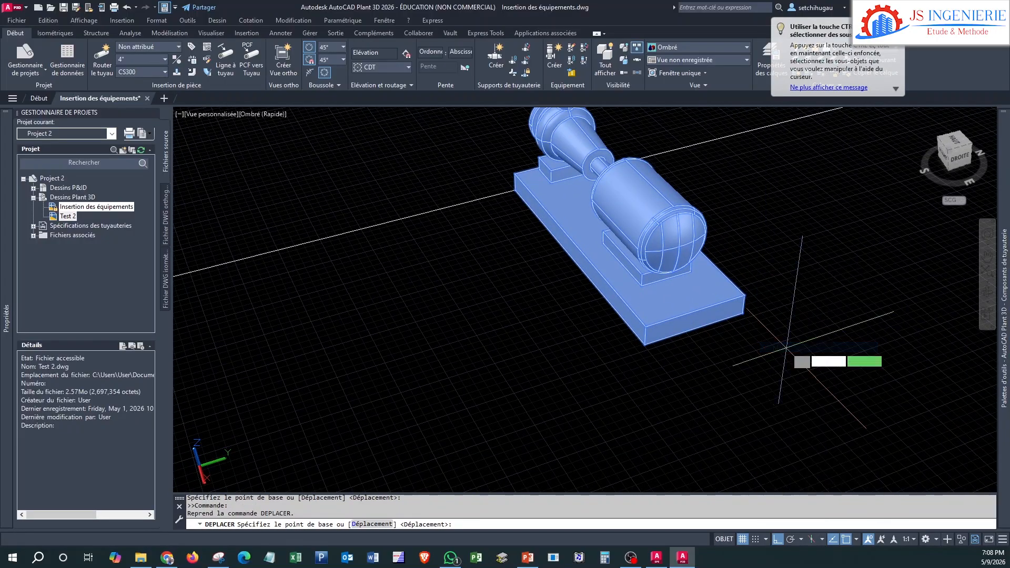
click(695, 329)
click(705, 317)
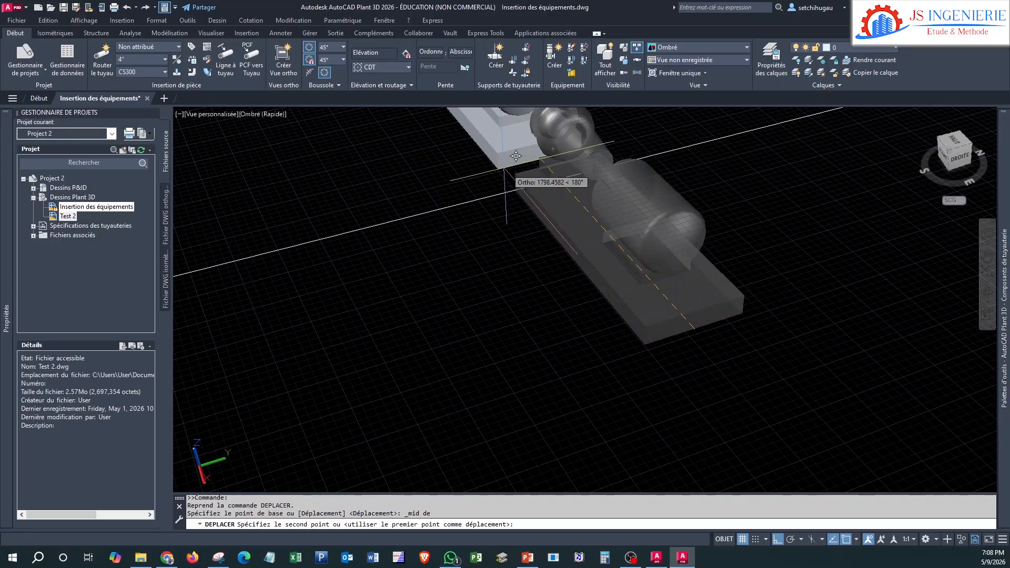
shift+right_click(516, 153)
click(535, 243)
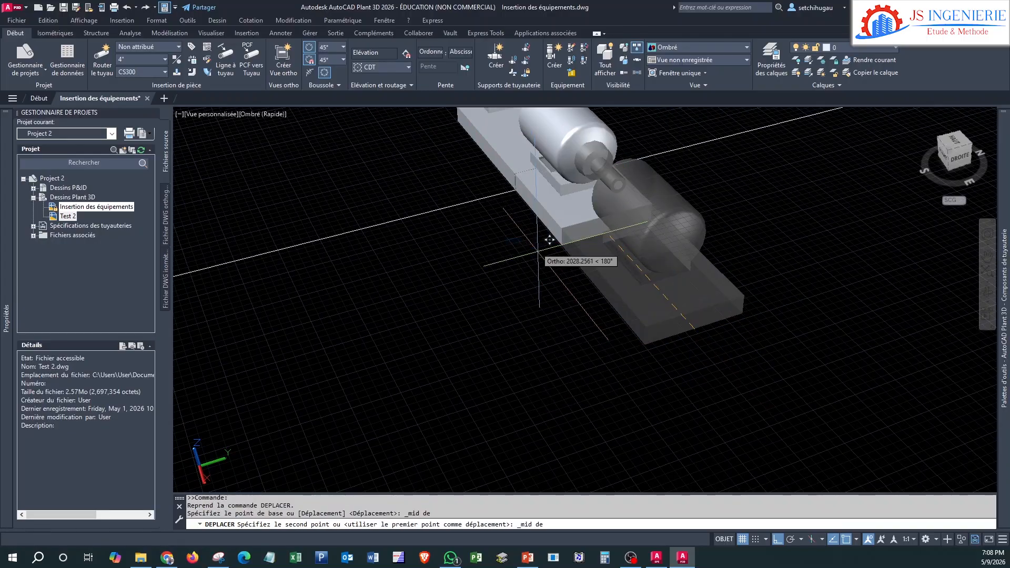
scroll(507, 253, down, 5)
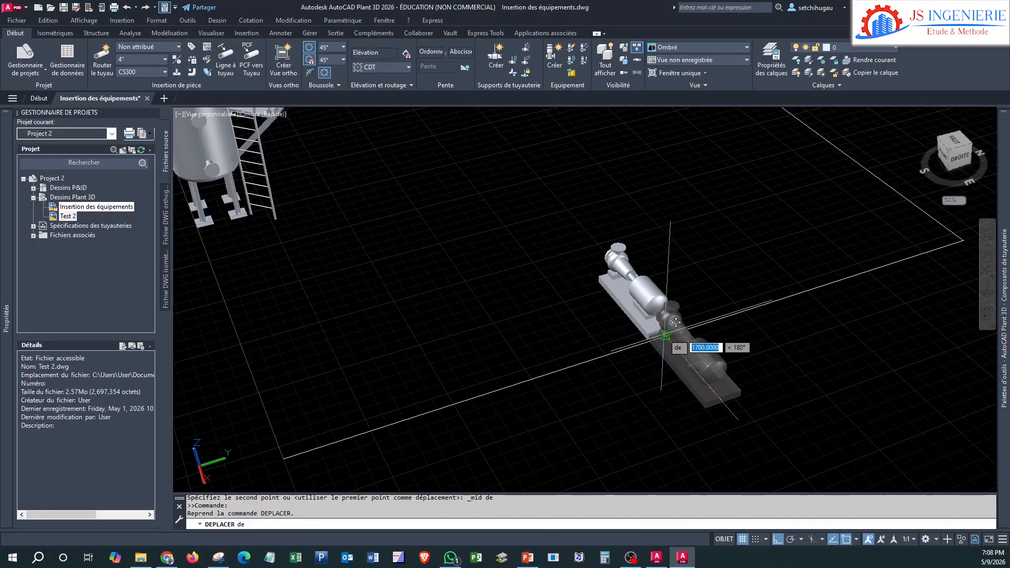
click(666, 335)
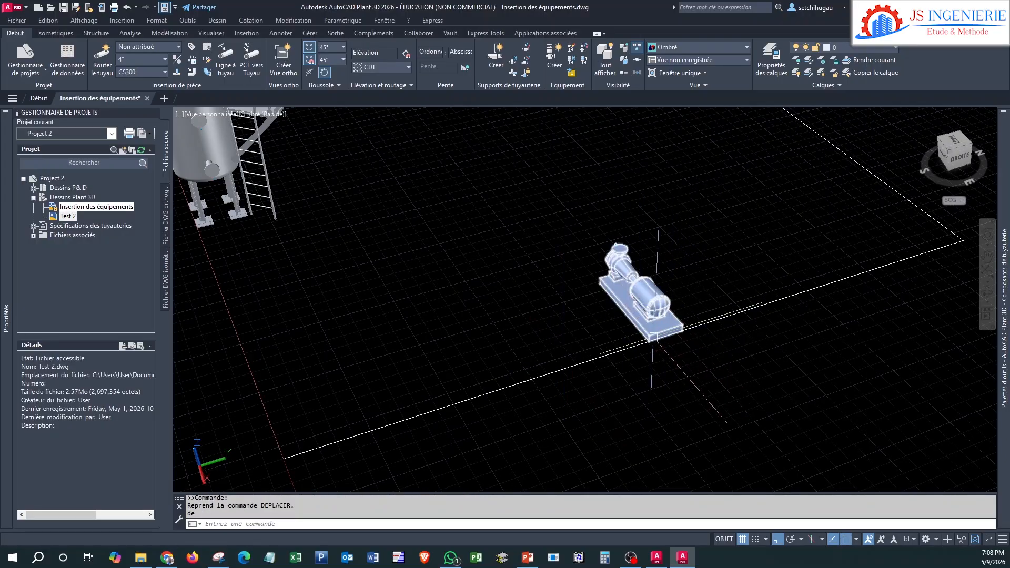
- Examine the repositioned pump from several angles in relation to the ground rectangle and the vessel
shift+middle_drag(629, 343, 512, 332)
scroll(733, 255, up, 4)
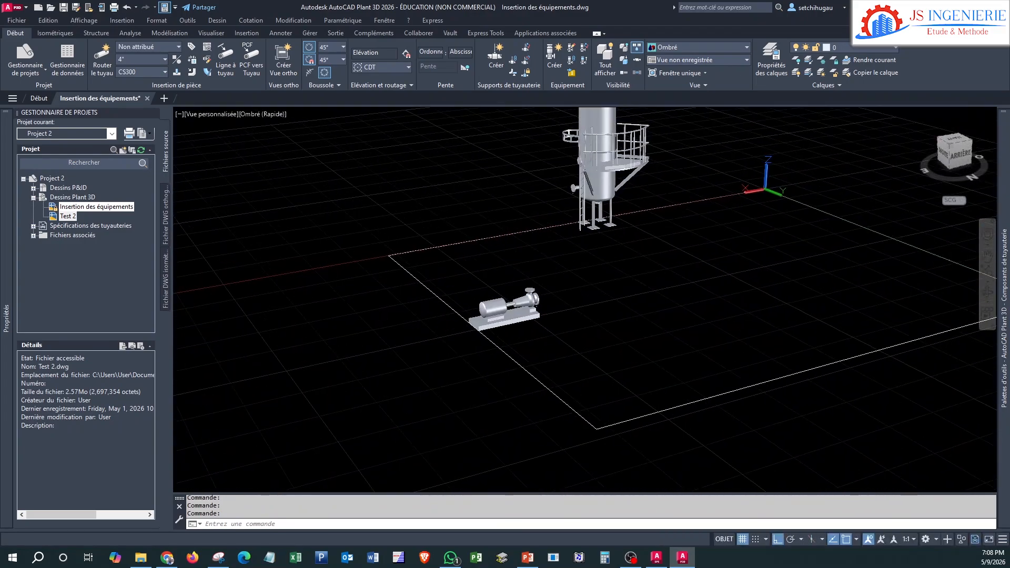
scroll(690, 323, down, 3)
shift+middle_drag(632, 282, 706, 368)
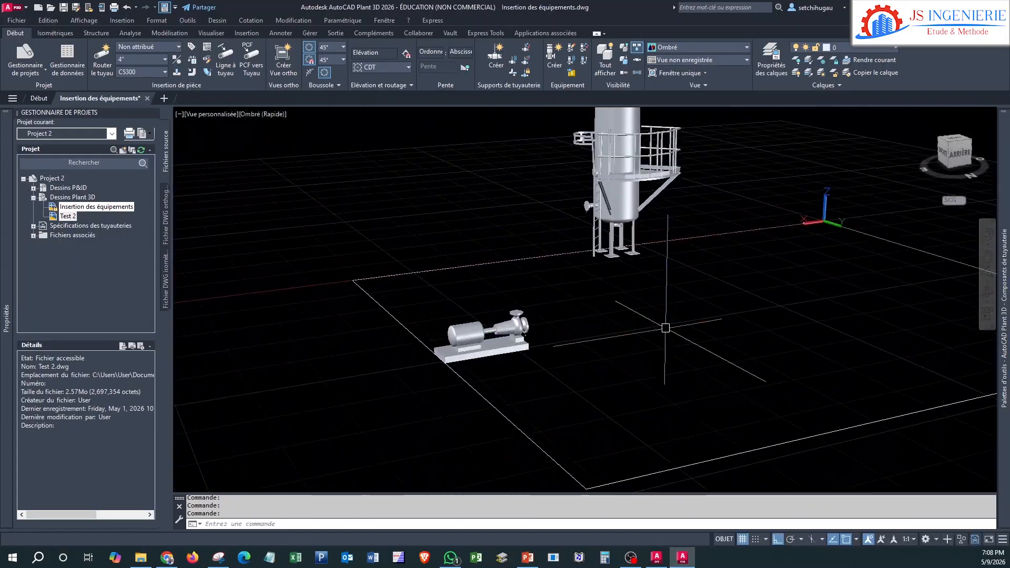
middle_drag(503, 388, 542, 337)
scroll(563, 342, down, 3)
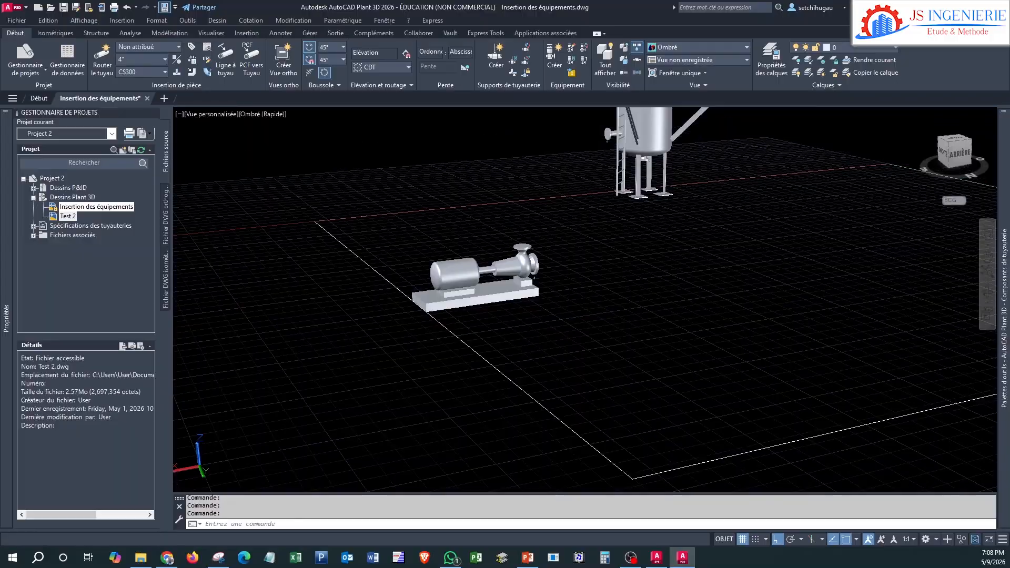
shift+middle_drag(733, 334, 766, 376)
scroll(600, 365, down, 2)
middle_drag(605, 274, 607, 334)
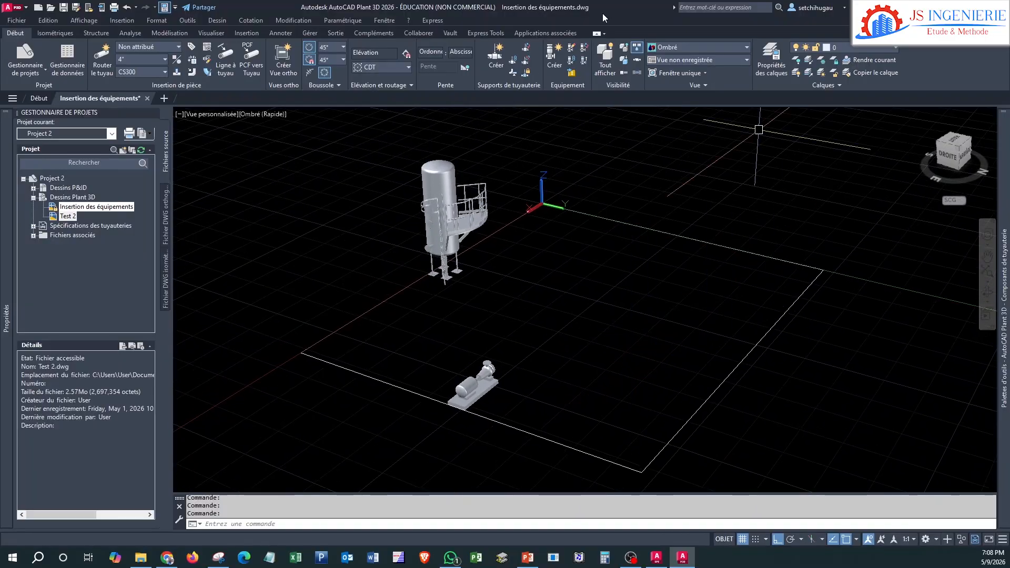
- Start creating a new piece of equipment and choose the Rebouilleur type from the Echangeur de chaleur category
click(554, 58)
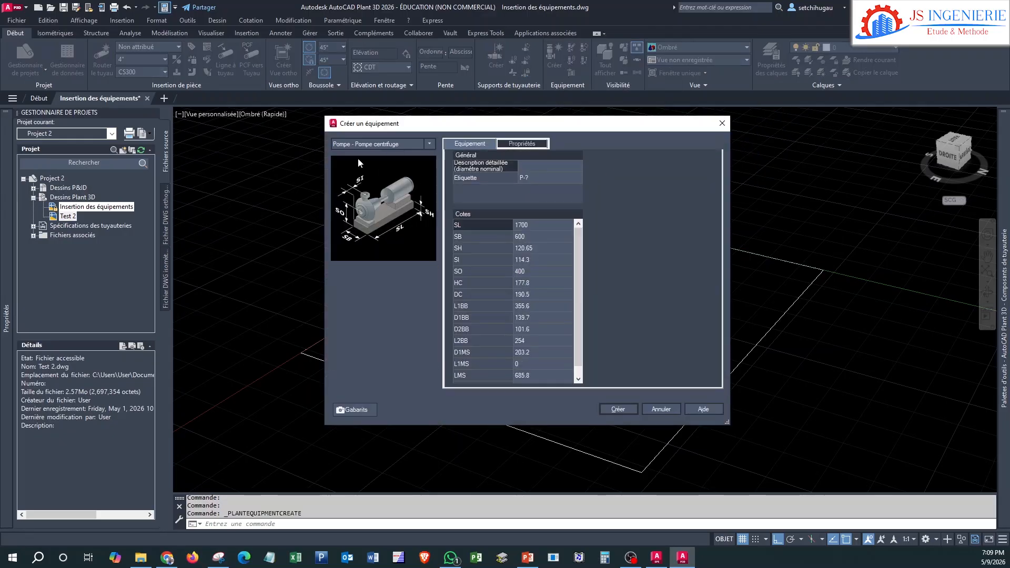
click(429, 144)
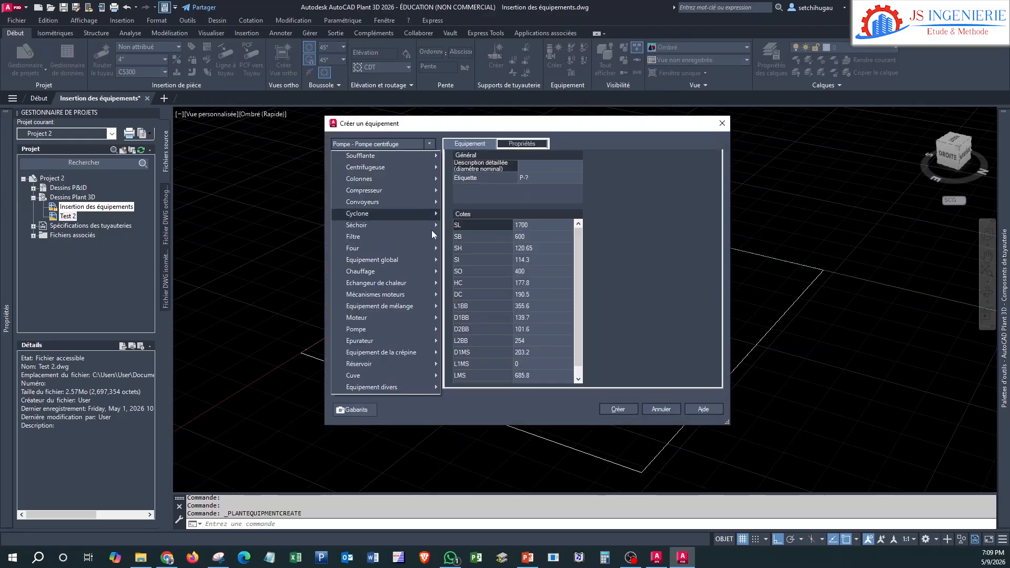
mouse_move(362, 301)
mouse_move(337, 281)
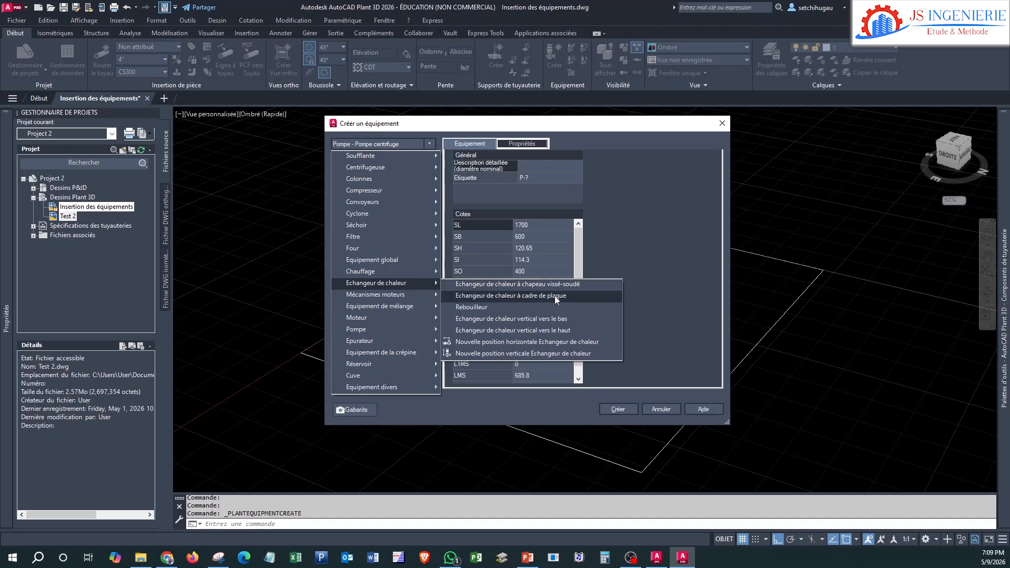
click(474, 308)
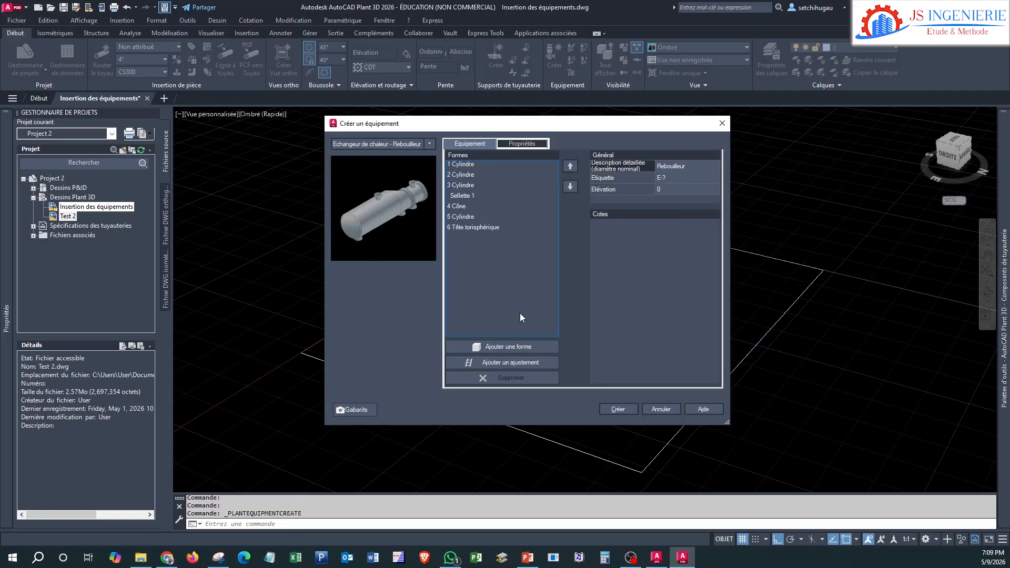
- Examine the dimensions of the reboiler's cylinder shapes and its torispherical head
click(469, 165)
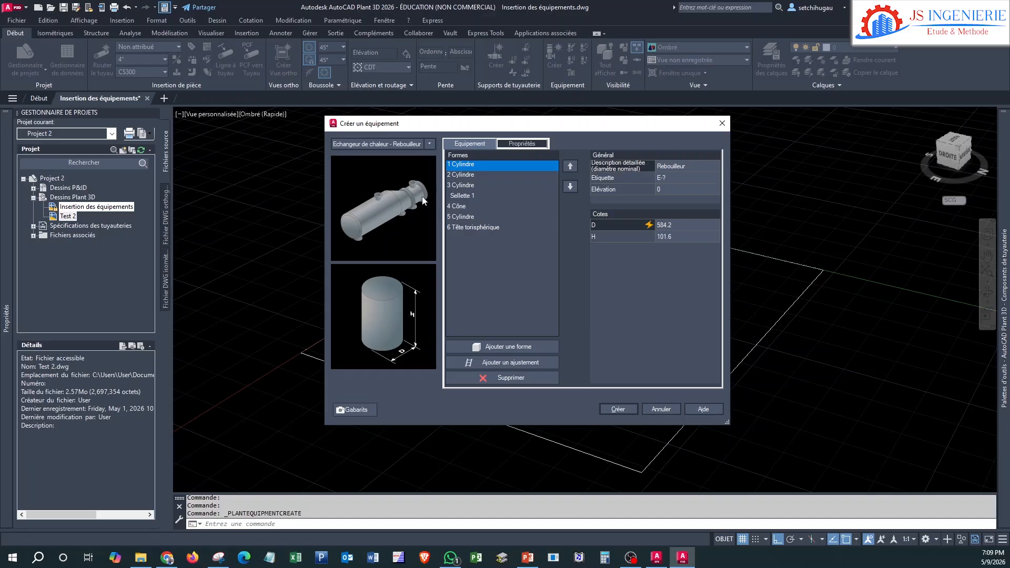
click(470, 174)
click(464, 185)
click(466, 217)
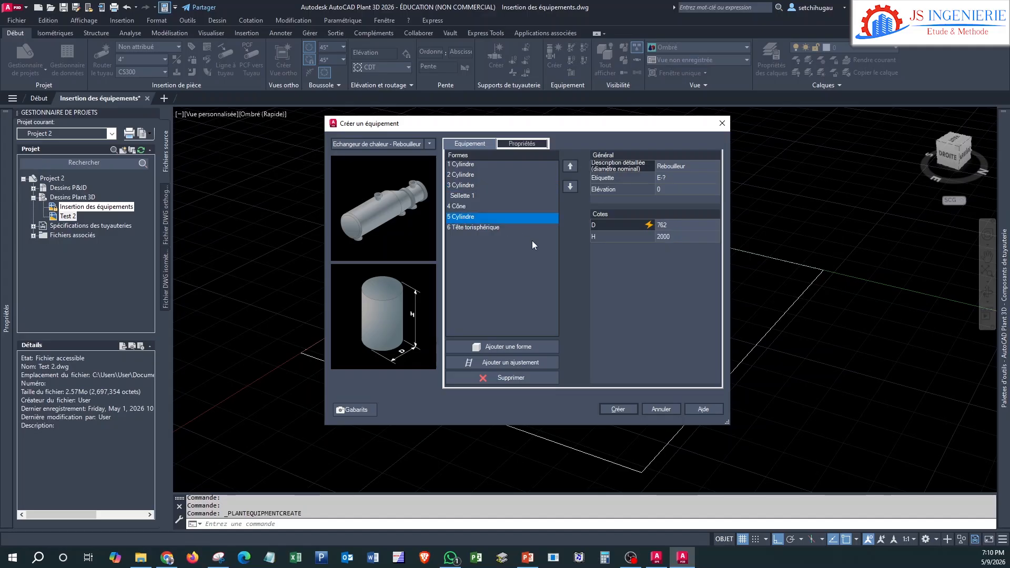
key(Down)
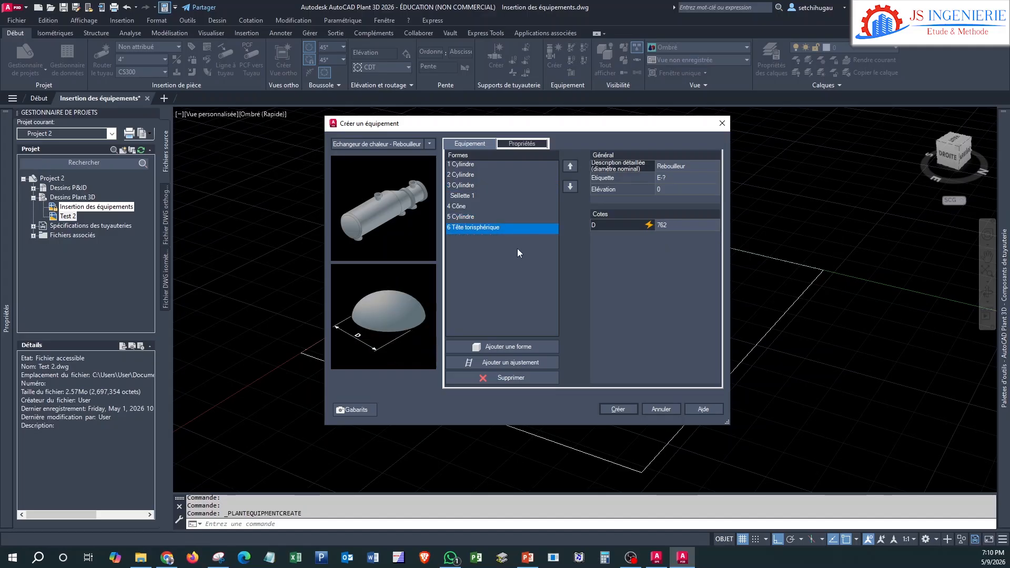
- Go through all the reboiler's shapes in order, including the saddle and the cone, and check each one's dimensions
click(479, 164)
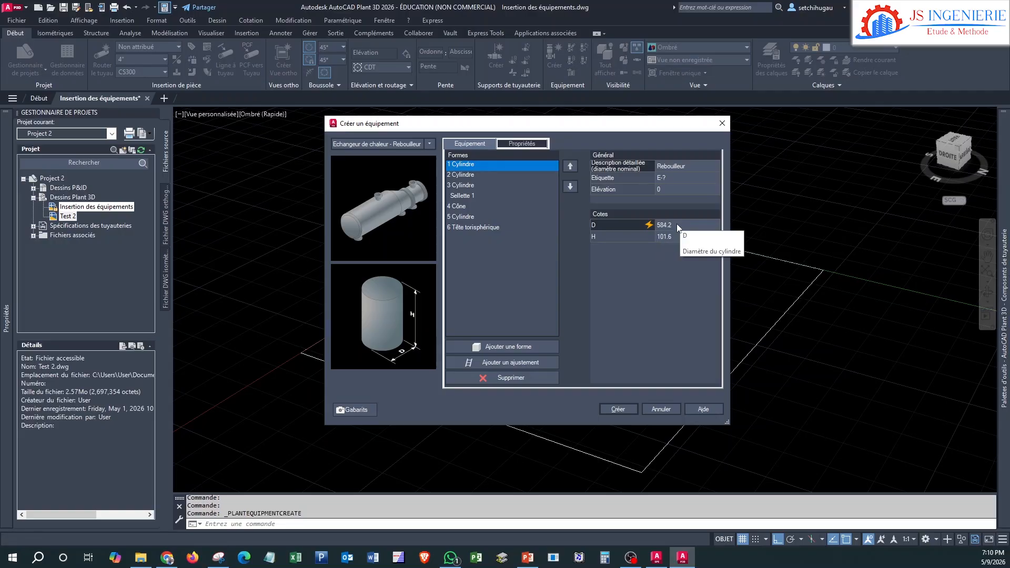
click(456, 175)
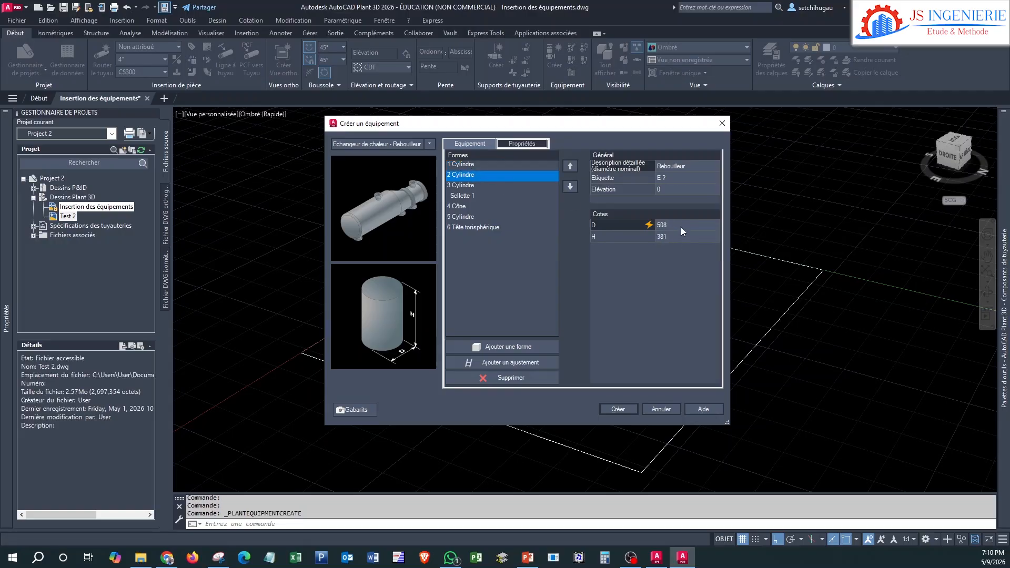
click(469, 185)
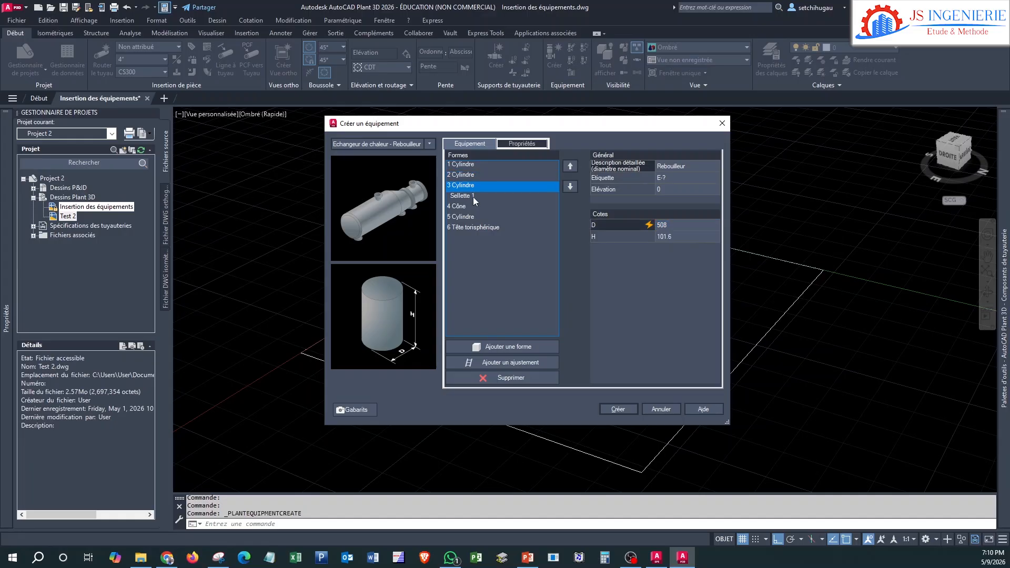
click(473, 196)
click(462, 207)
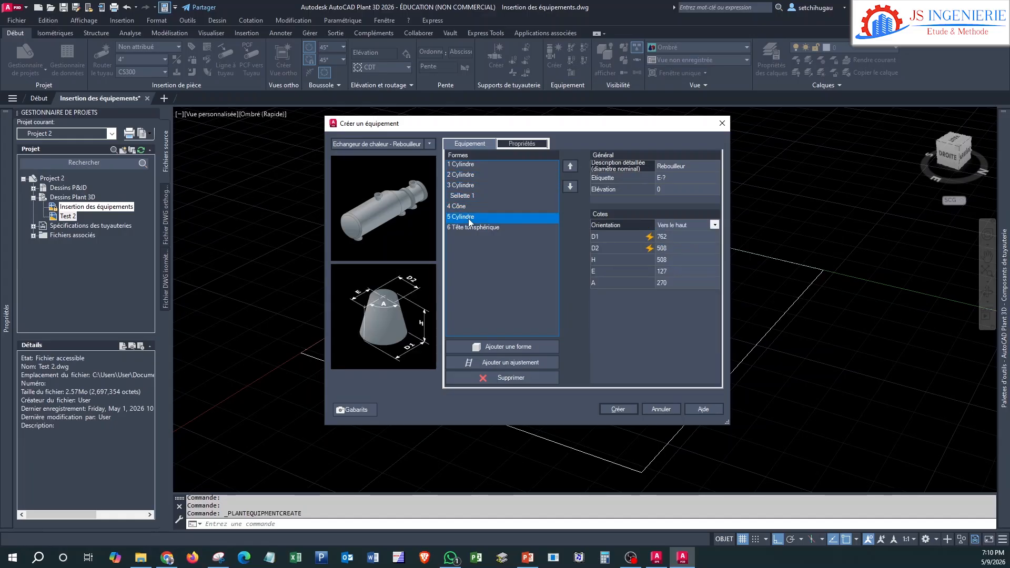
click(468, 217)
click(481, 228)
- Review the reboiler's first three cylinders and check Sellette 1's L3, W1 and H dimensions against the preview
click(470, 164)
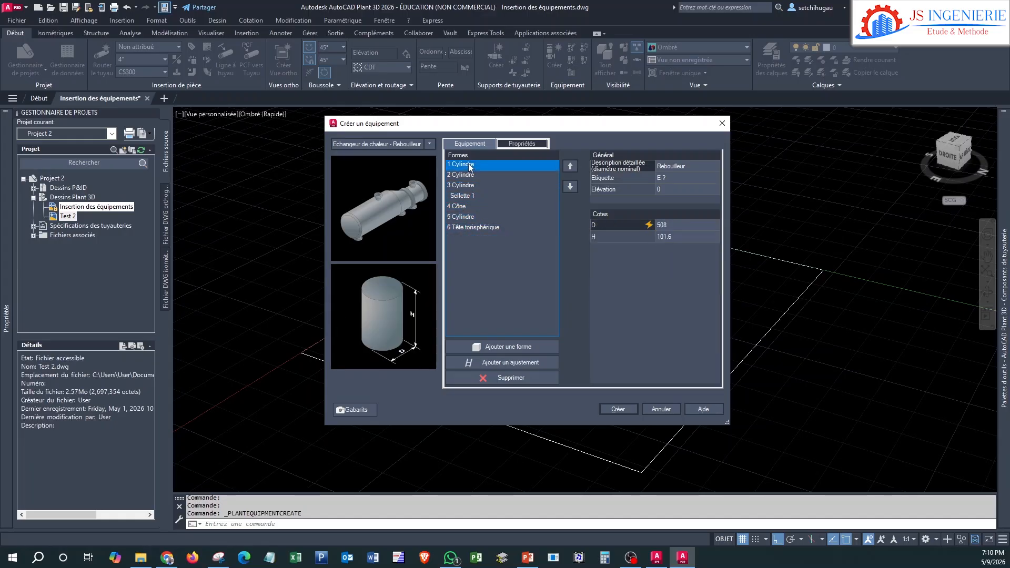
click(470, 175)
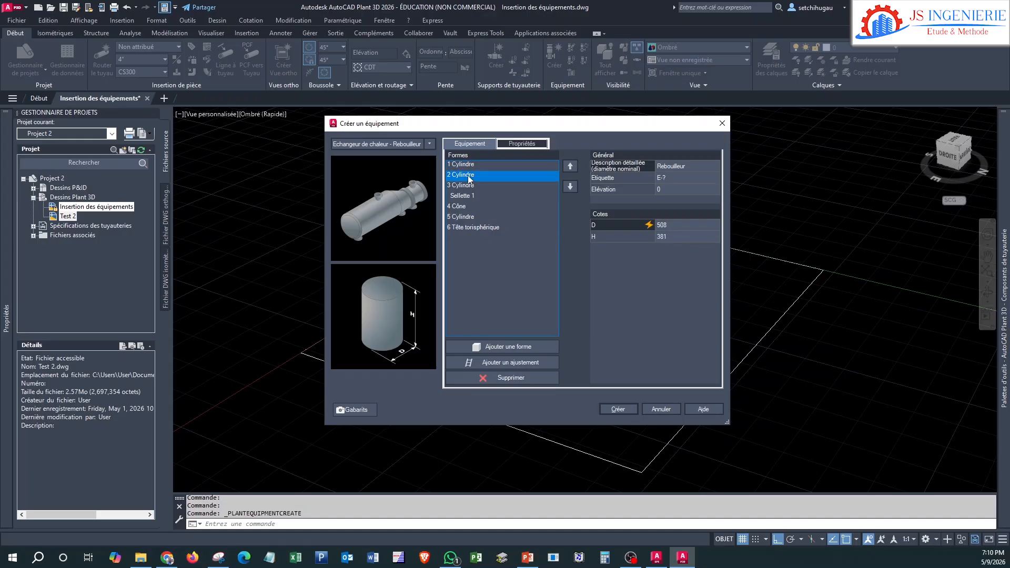
click(477, 185)
click(464, 196)
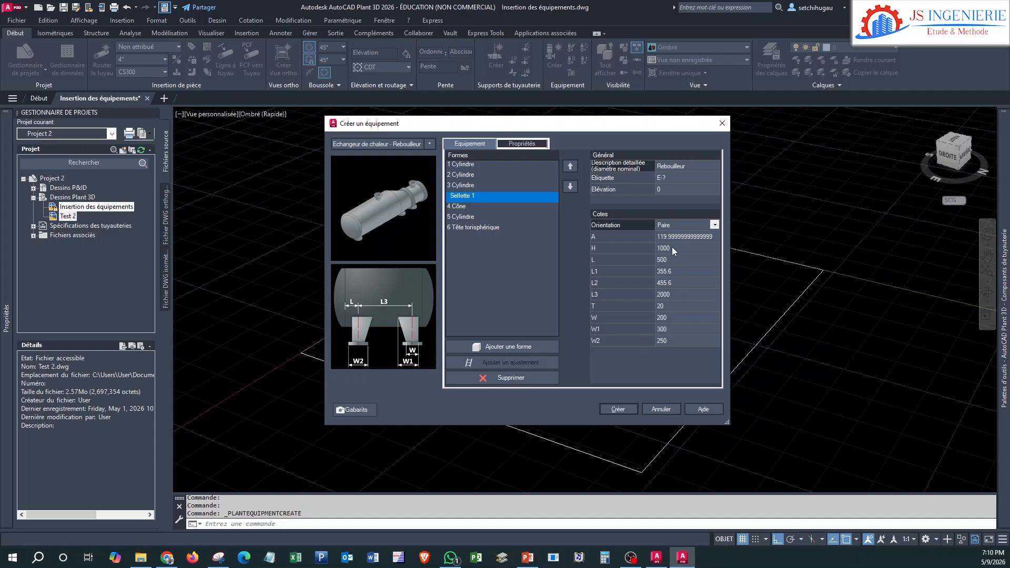
click(671, 296)
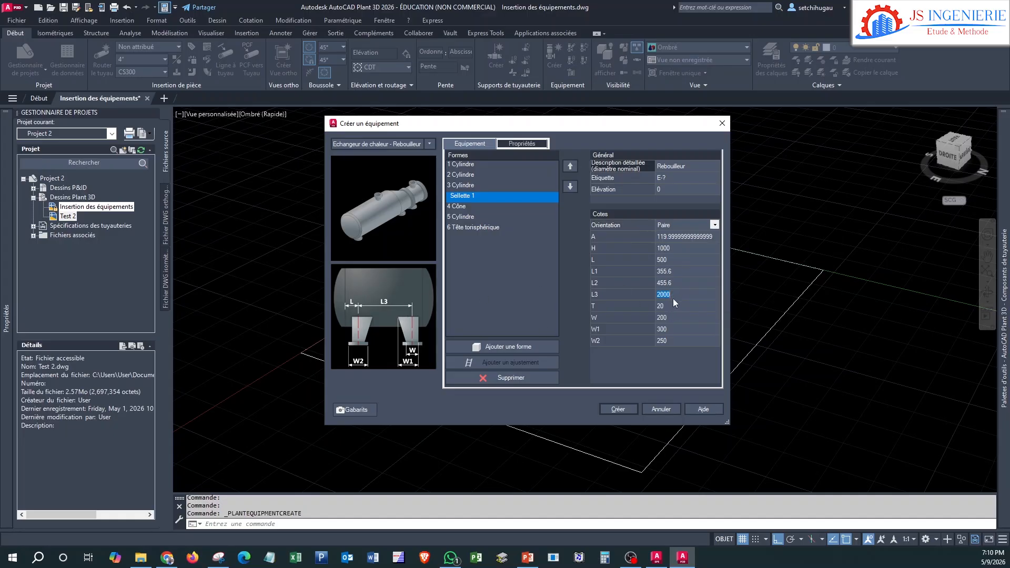
click(676, 319)
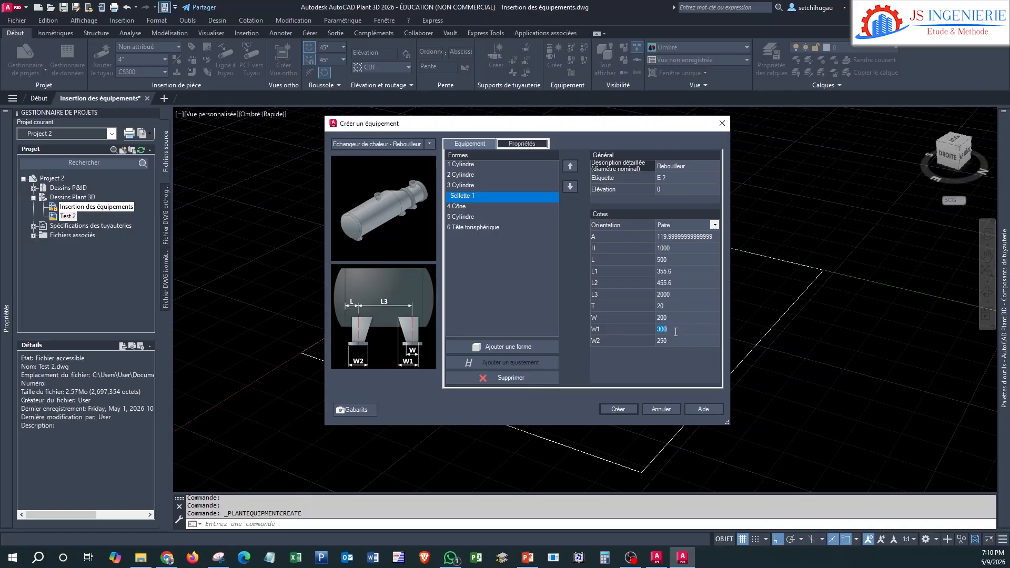
click(685, 248)
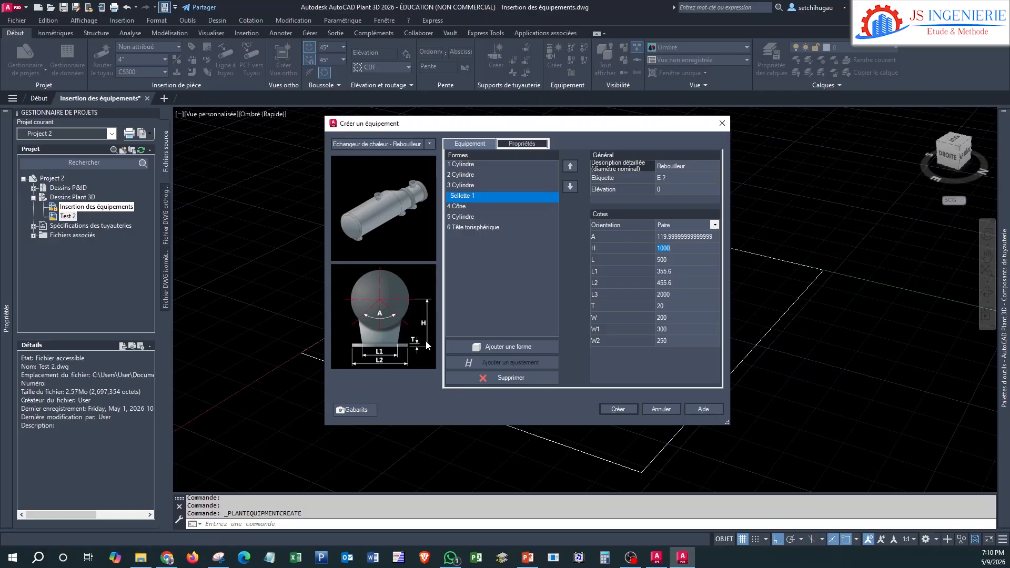
click(679, 250)
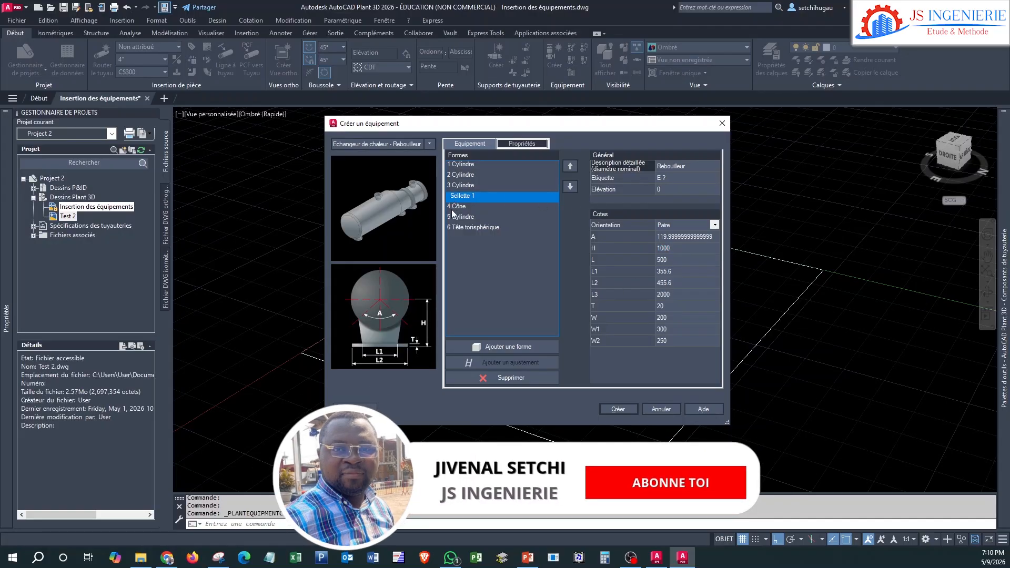
- Recheck the diameter of the first cylinder, the next two cylinders, and the H and L1 dimensions of Sellette 1
click(463, 164)
click(671, 223)
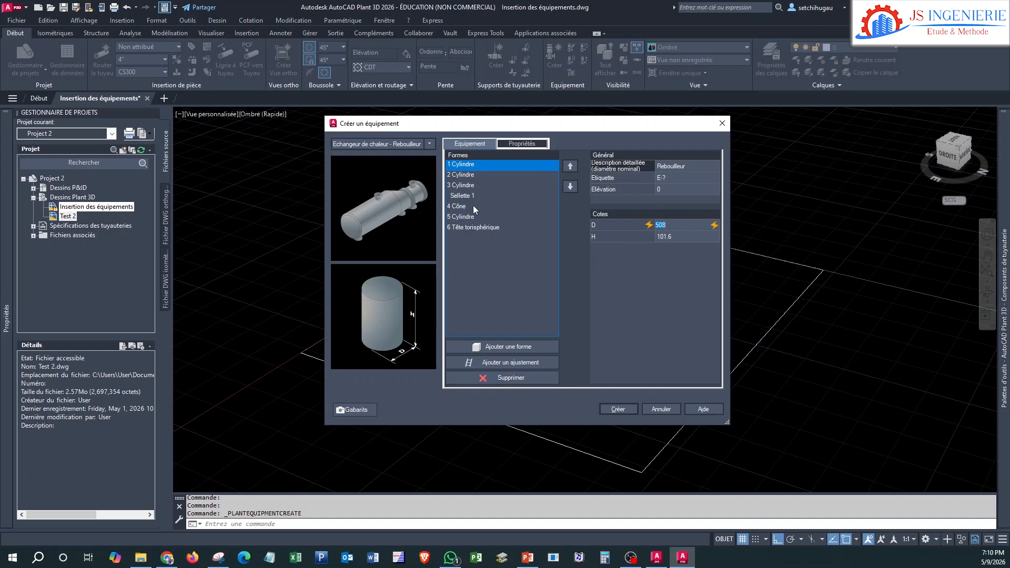
click(472, 175)
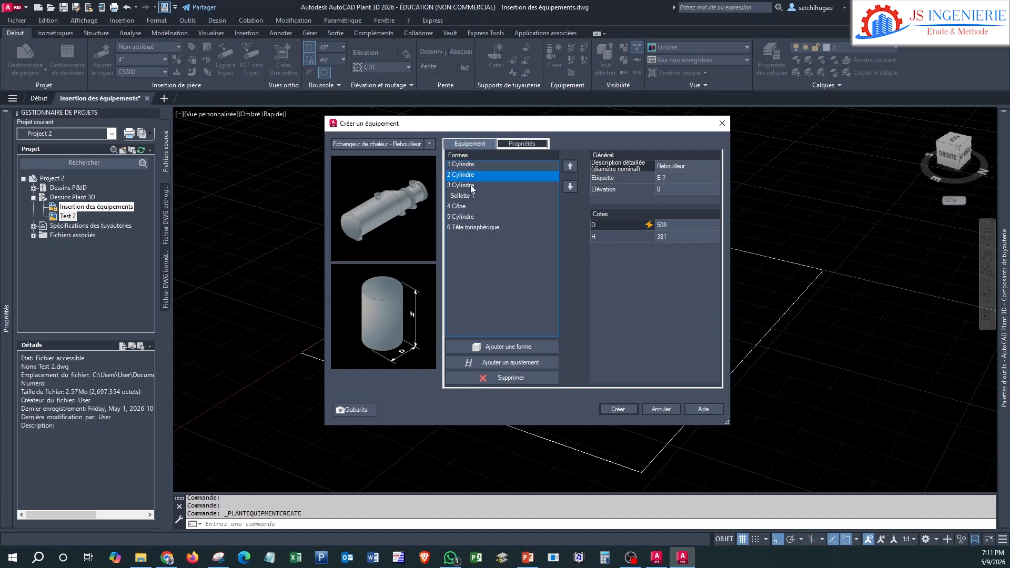
click(472, 186)
click(470, 195)
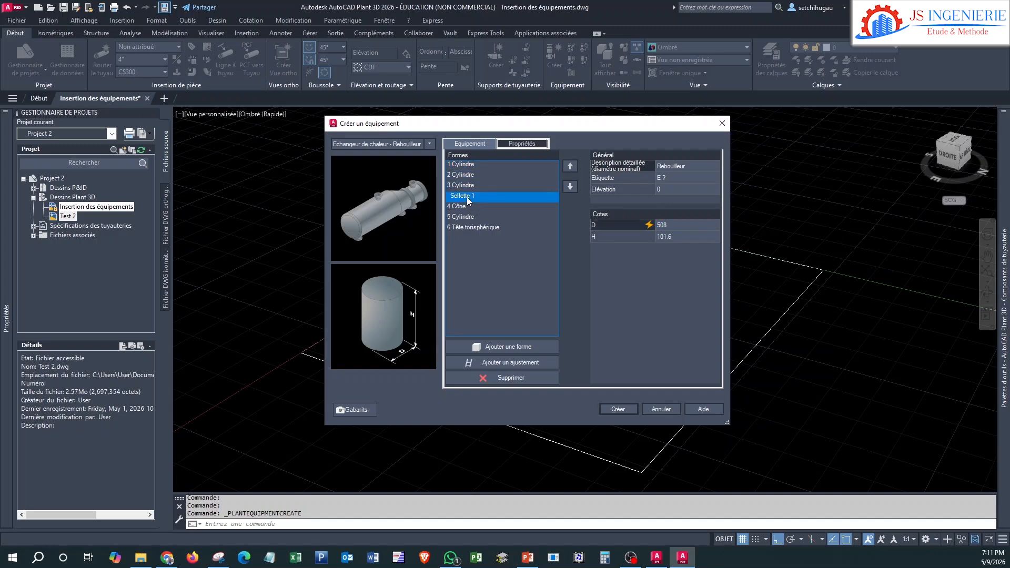
click(674, 249)
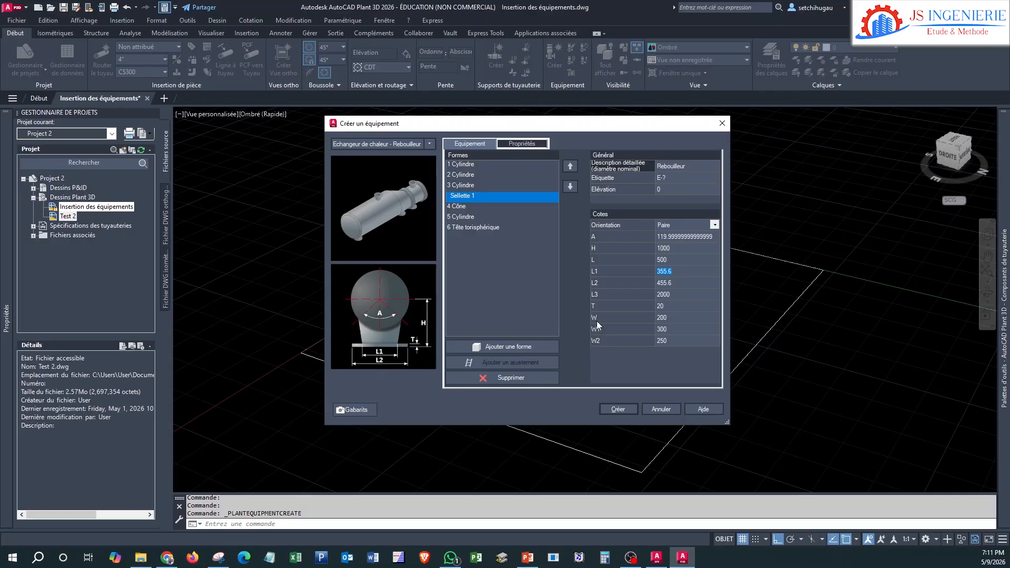
- Check the D2 dimension of the reboiler's cone and compare the cone with the fifth cylinder
click(461, 207)
click(682, 247)
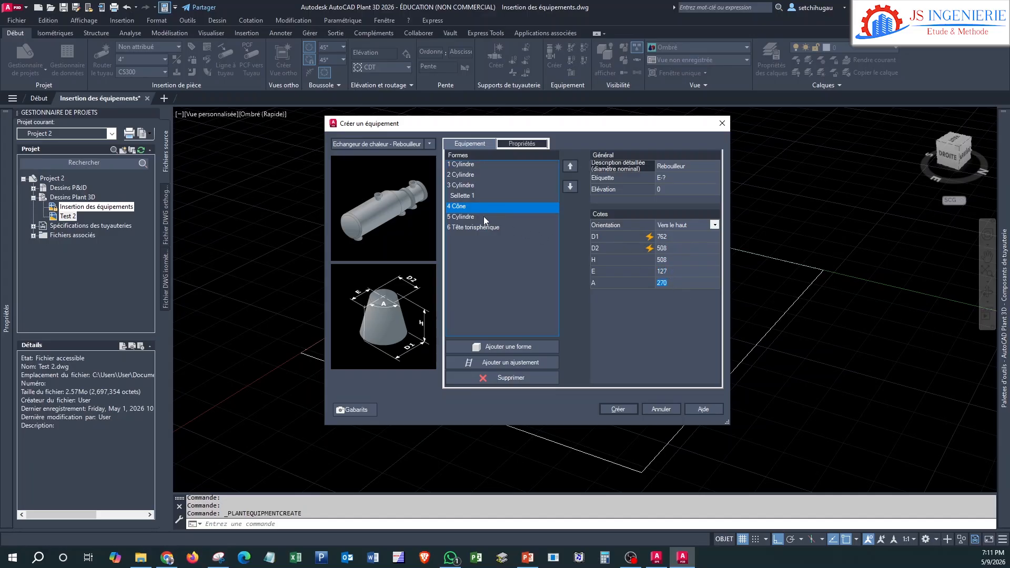
click(677, 249)
click(475, 216)
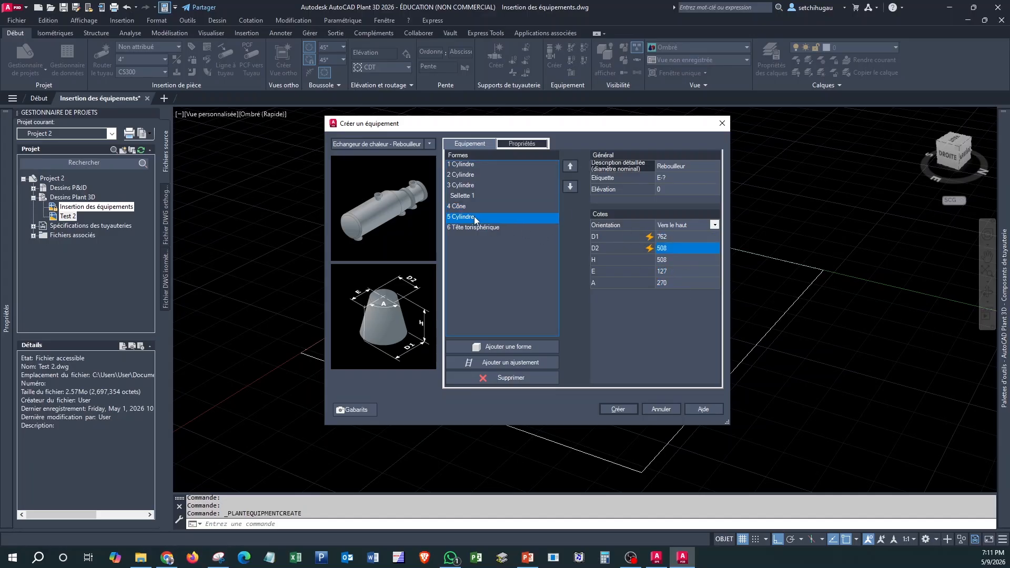
click(477, 208)
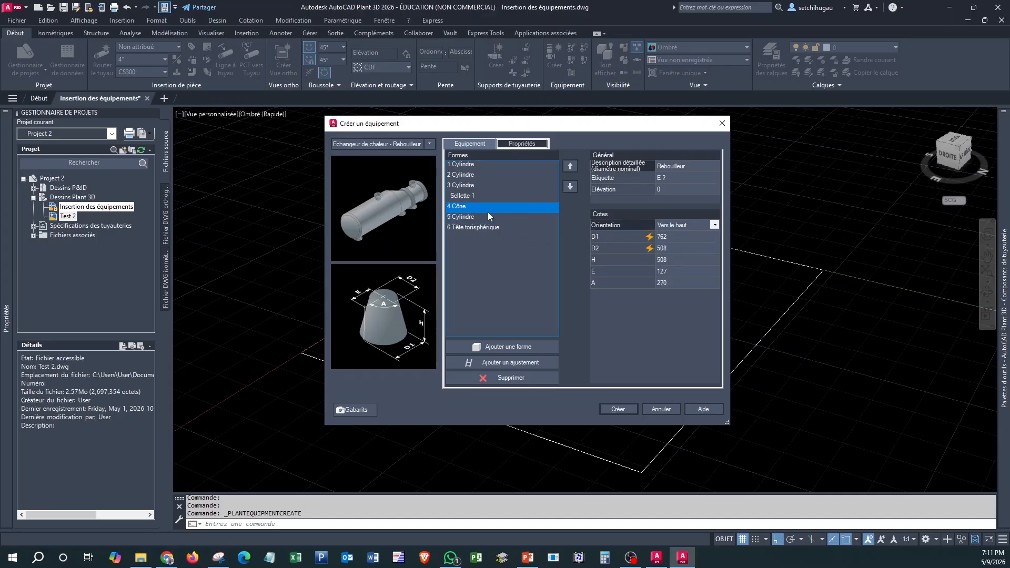
click(485, 215)
- Create the reboiler and insert it inside the ground rectangle near the corner opposite the pump, aligned along the pump's direction
click(619, 410)
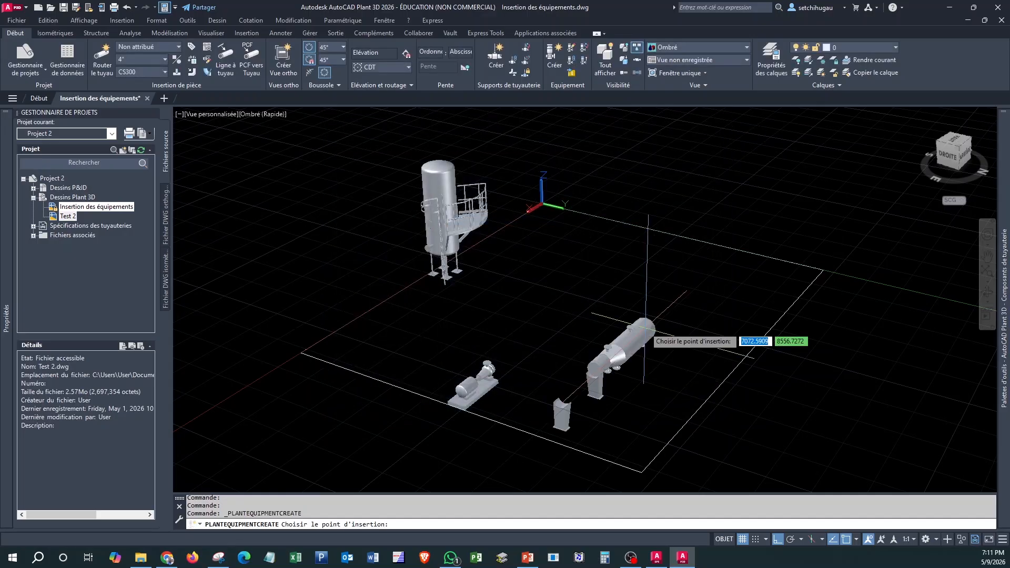
click(729, 291)
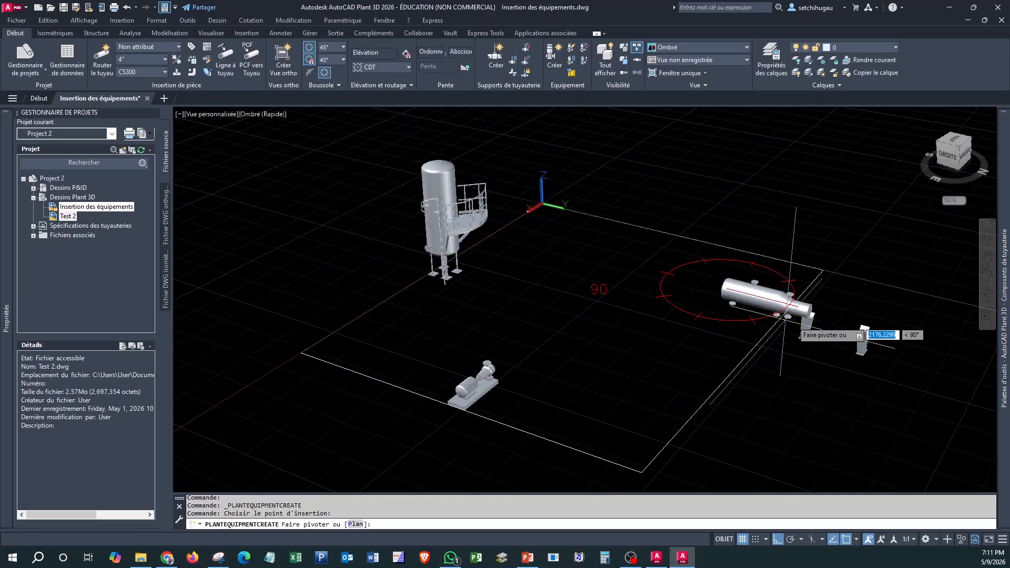
click(642, 384)
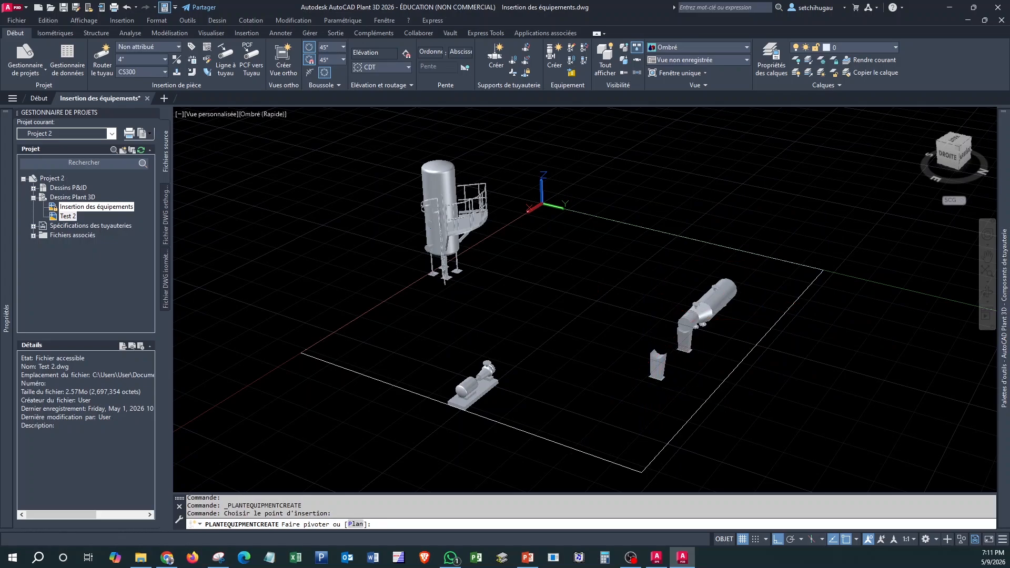
- Inspect the inserted reboiler up close from the rear, checking where its two saddles sit relative to the shell
middle_click(787, 439)
middle_click(787, 439)
mouse_move(812, 415)
shift+middle_down()
mouse_move(594, 384)
mouse_move(584, 371)
shift+middle_up()
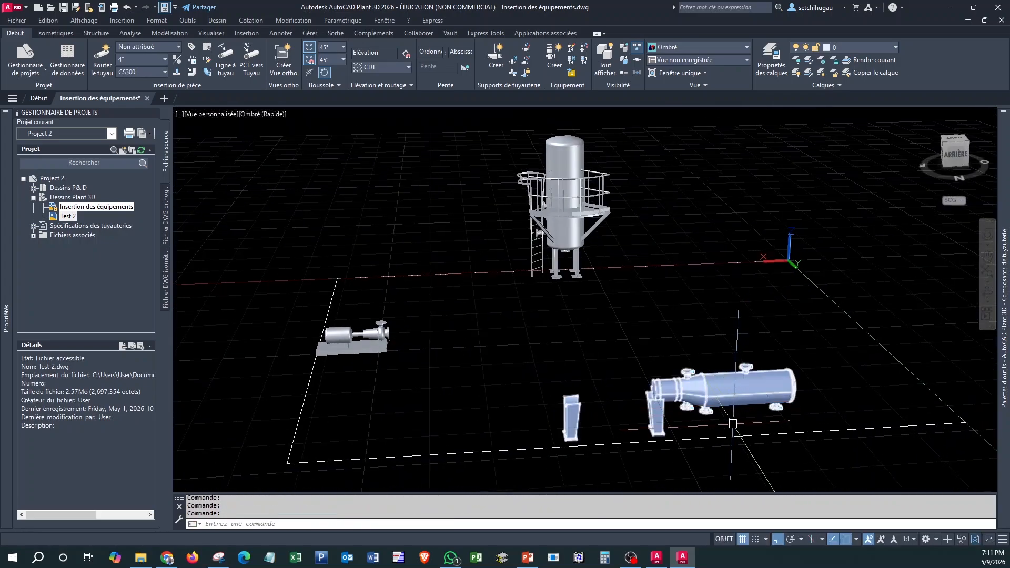
scroll(735, 426, up, 2)
middle_drag(745, 456, 721, 332)
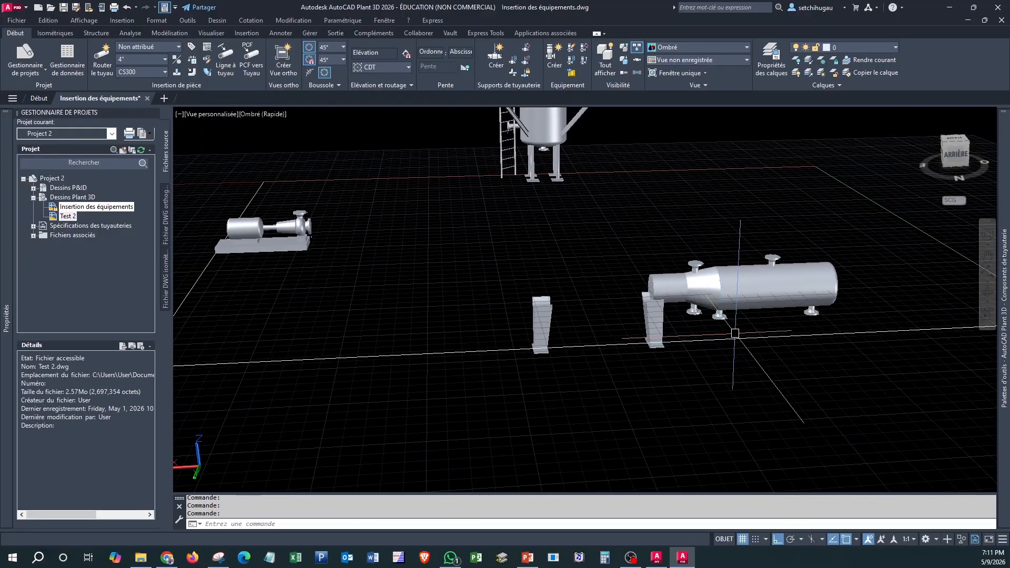
scroll(587, 293, up, 2)
middle_drag(861, 326, 785, 317)
scroll(816, 302, up, 2)
middle_drag(861, 335, 748, 314)
key(Escape)
middle_drag(744, 321, 702, 312)
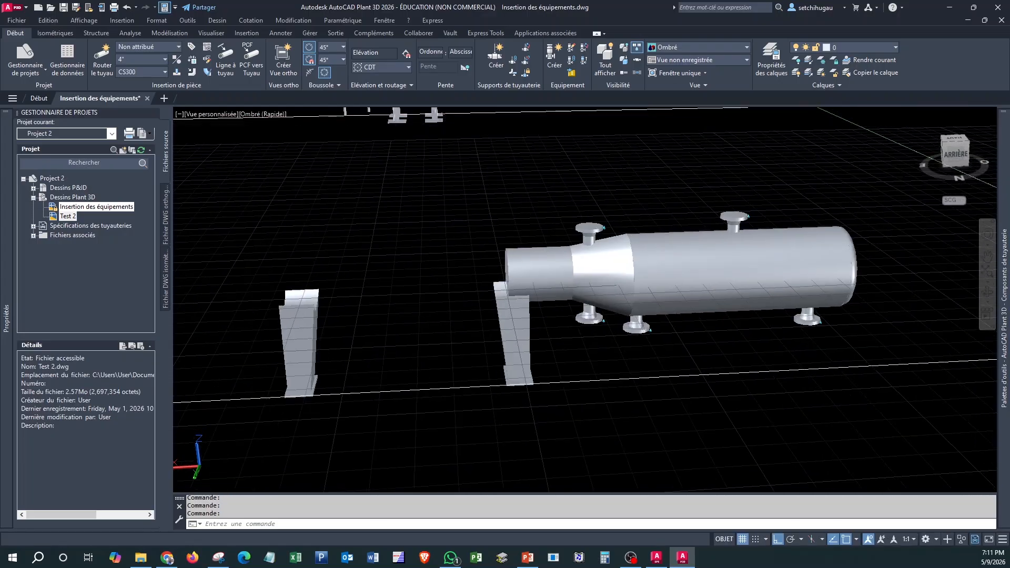
- Open the inserted reboiler for modification, remove Sellette 1 from its shapes and apply the change
key(ctrl+a)
right_click(756, 295)
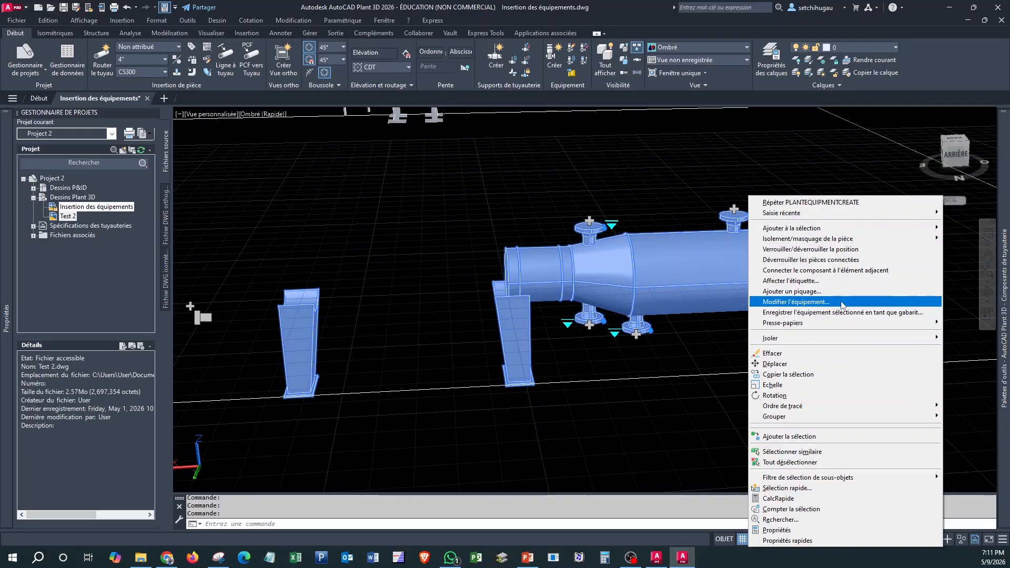
click(807, 301)
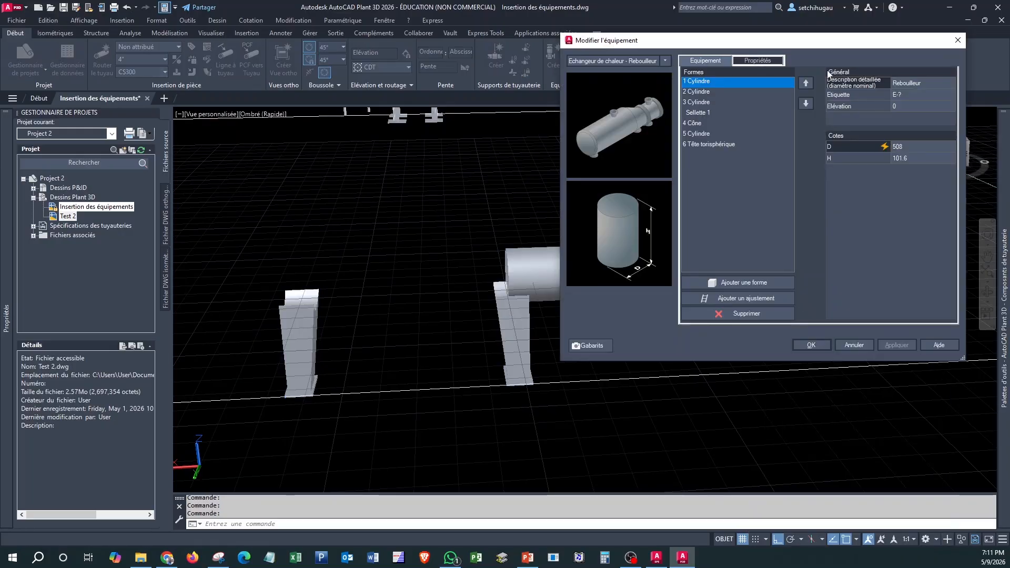
drag(769, 40, 738, 41)
click(666, 114)
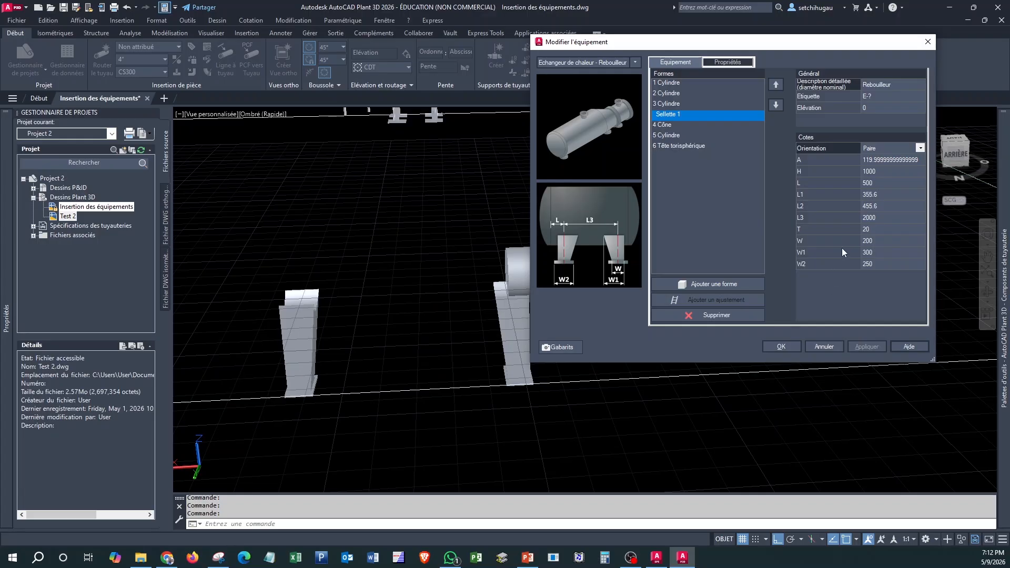
click(678, 111)
click(717, 315)
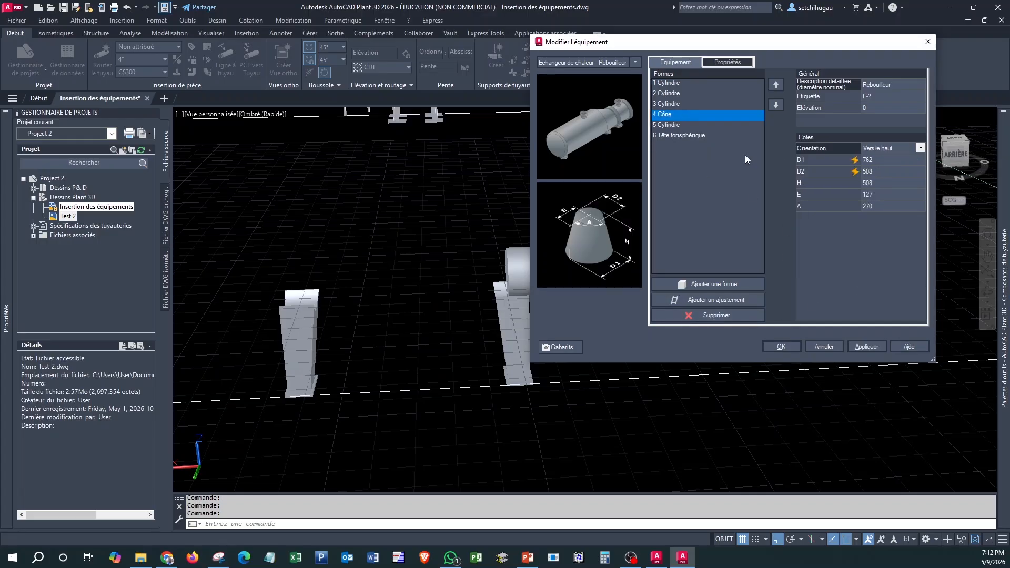
click(865, 345)
drag(816, 45, 356, 104)
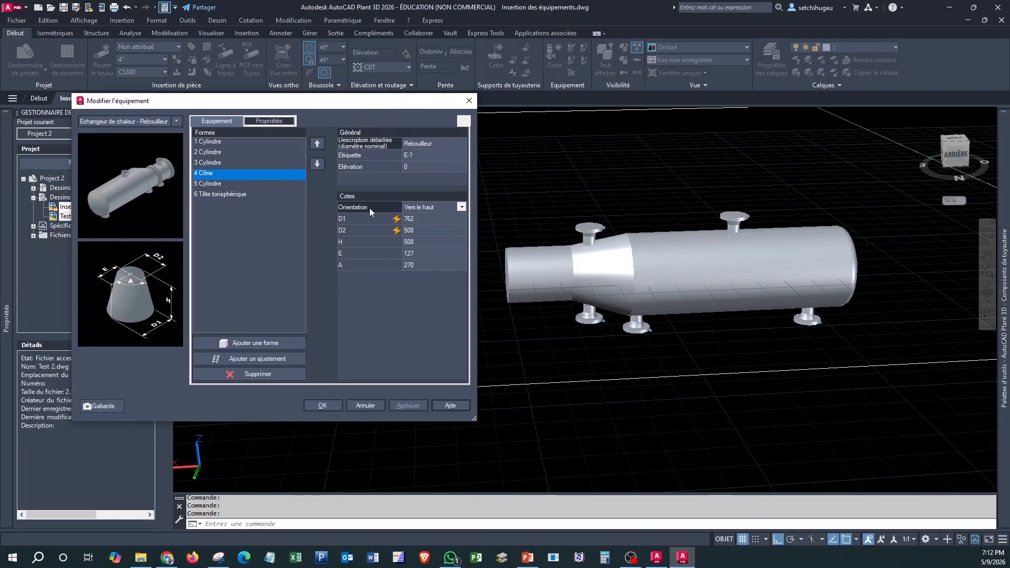
- Review the dimensions of the remaining reboiler shapes, including the H heights of the first three cylinders
click(218, 142)
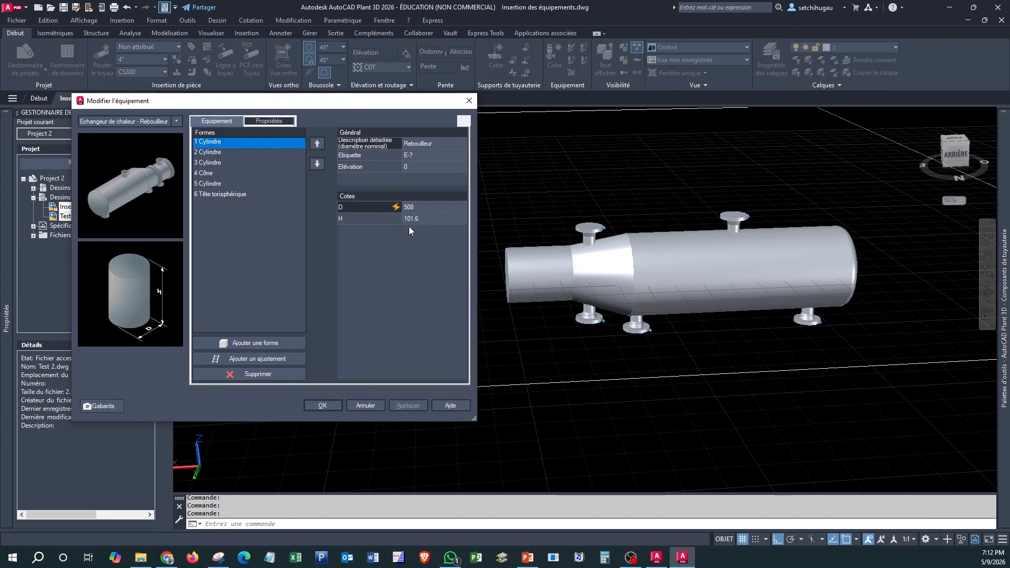
click(422, 218)
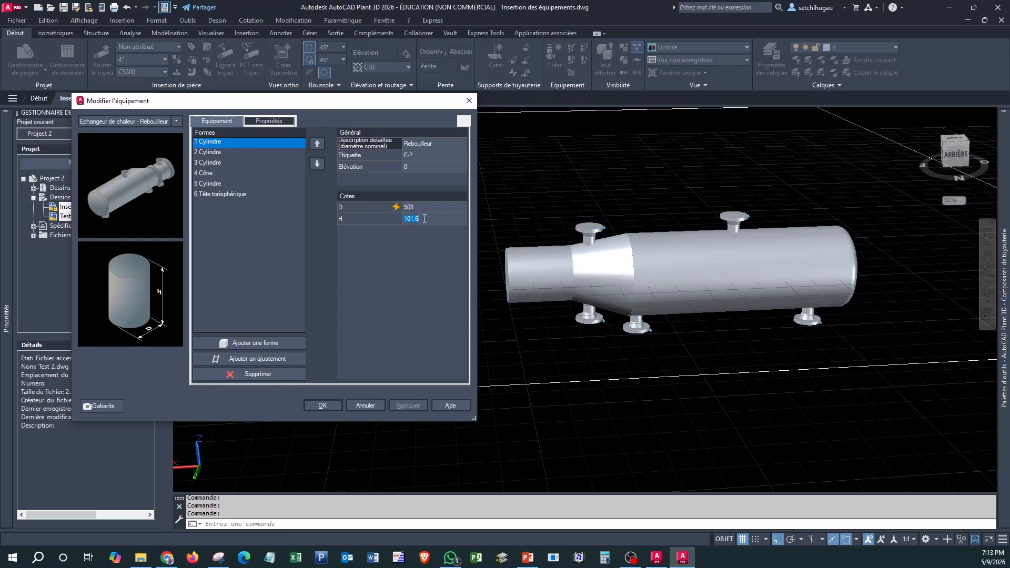
click(215, 152)
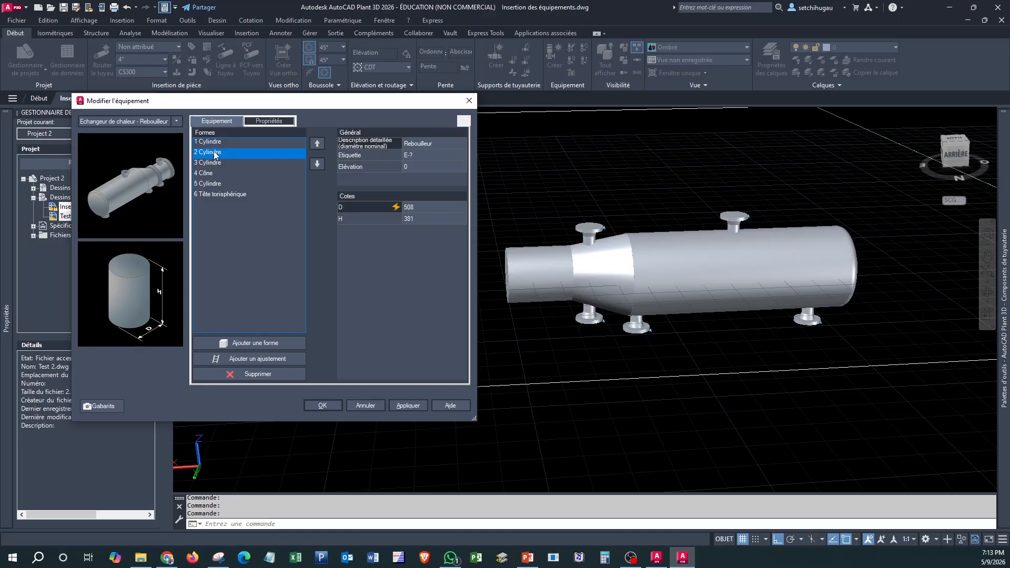
click(423, 218)
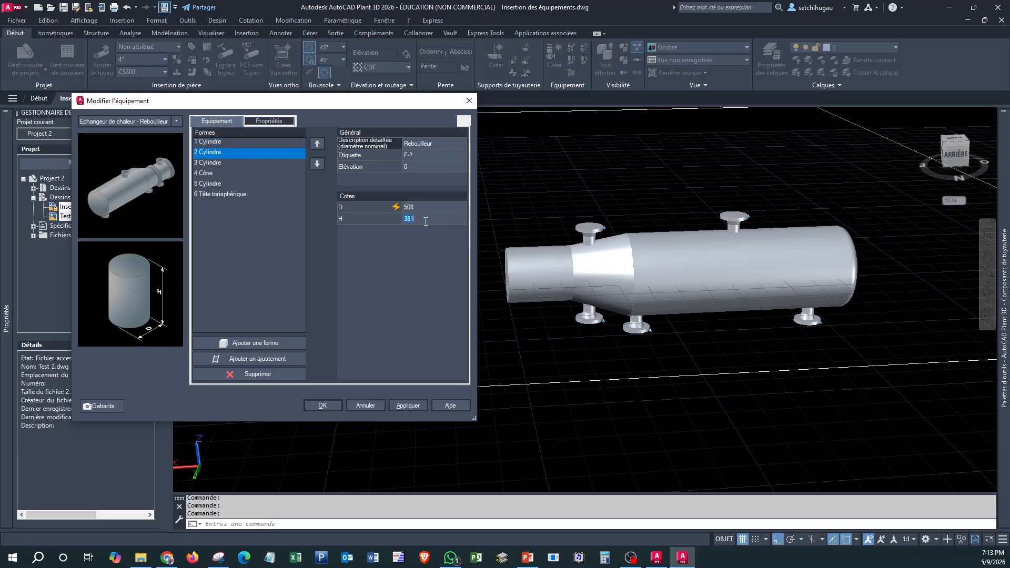
click(215, 163)
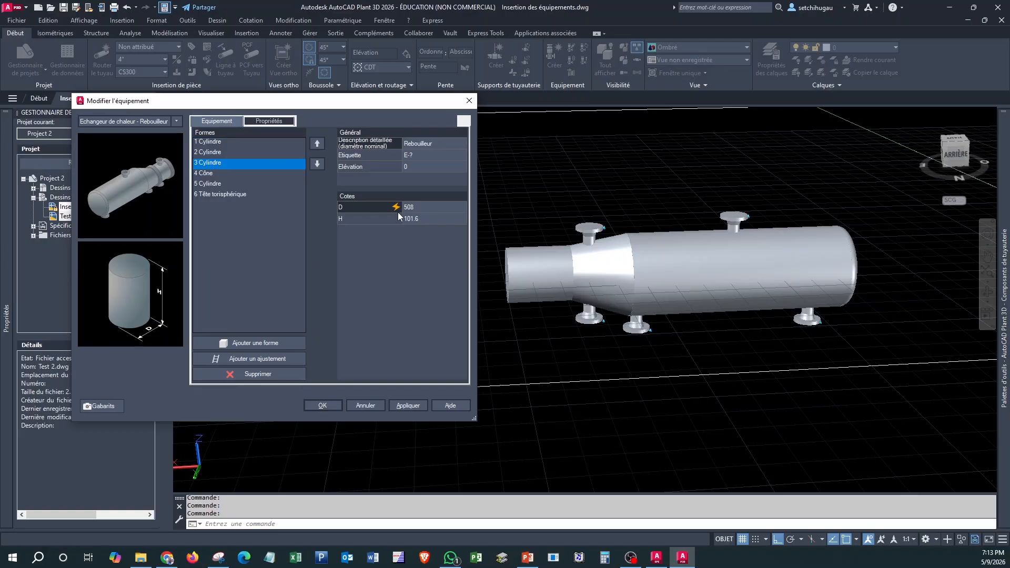
click(434, 220)
click(206, 178)
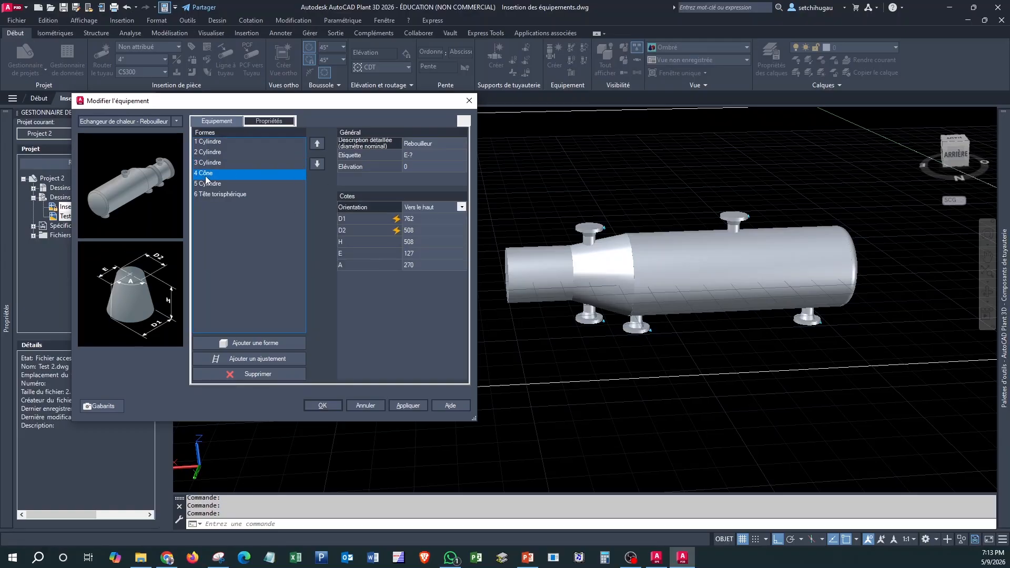
click(207, 184)
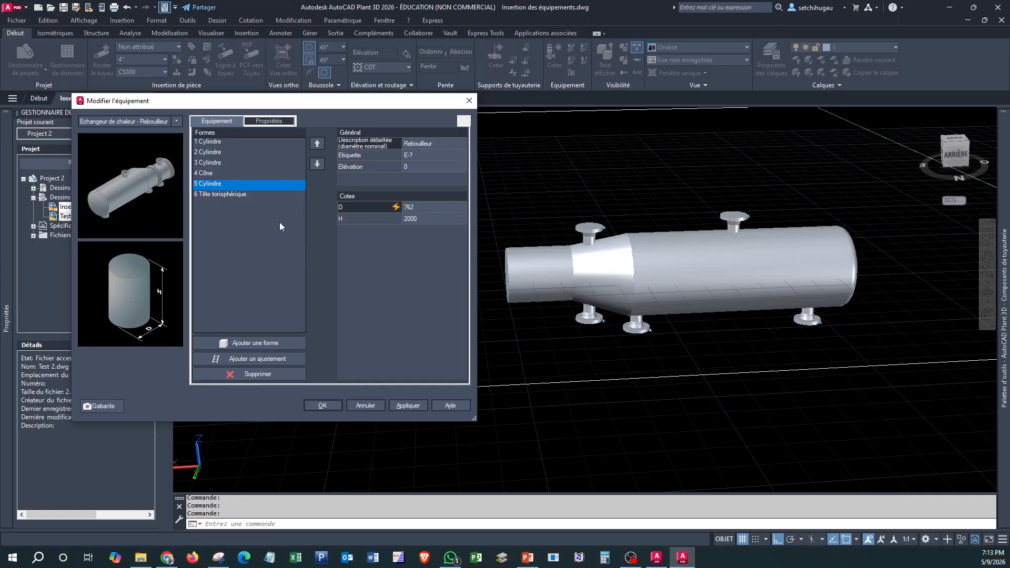
click(216, 194)
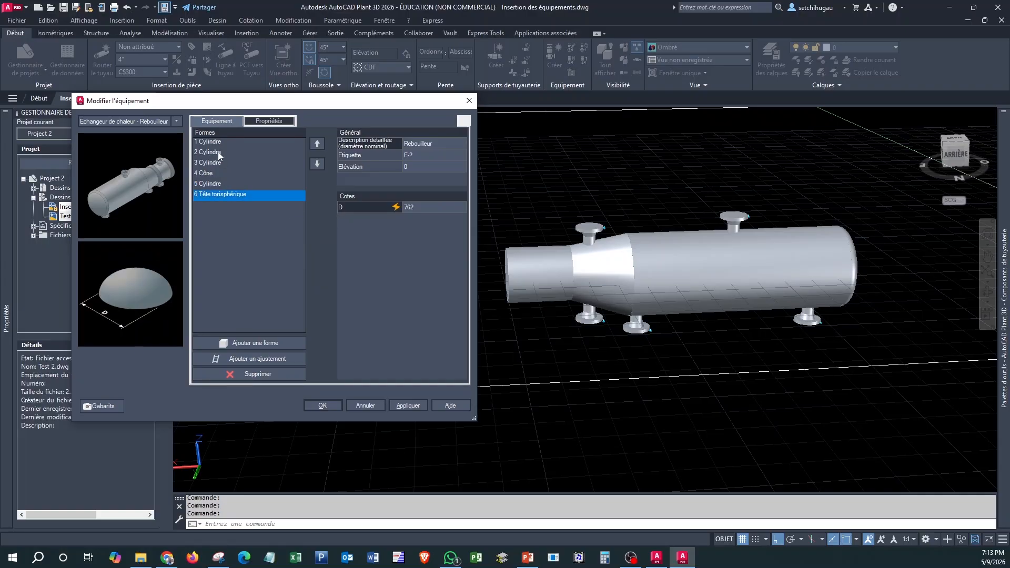
click(219, 153)
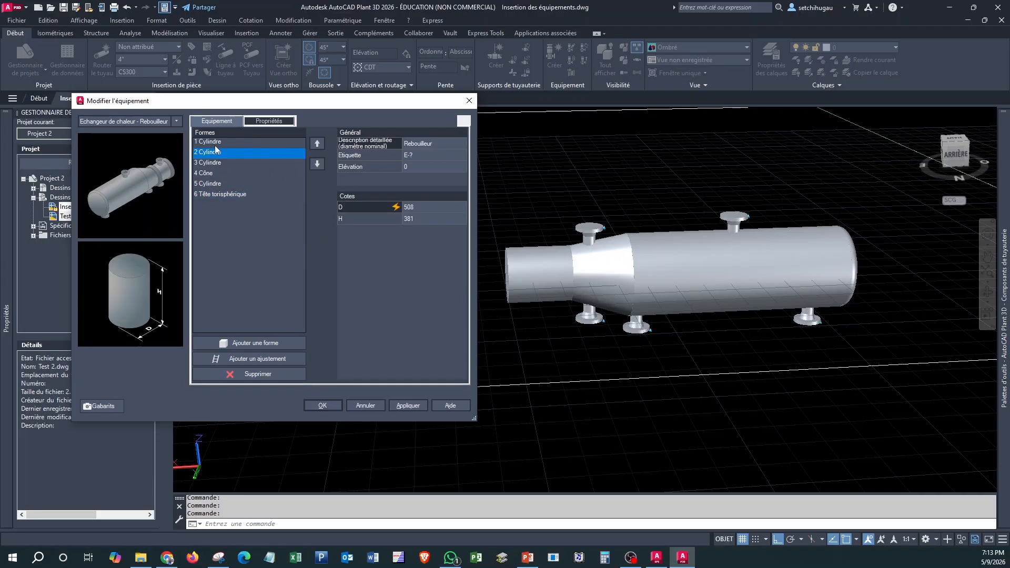
key(Up)
- Assign the tag E-001 to the reboiler
click(413, 157)
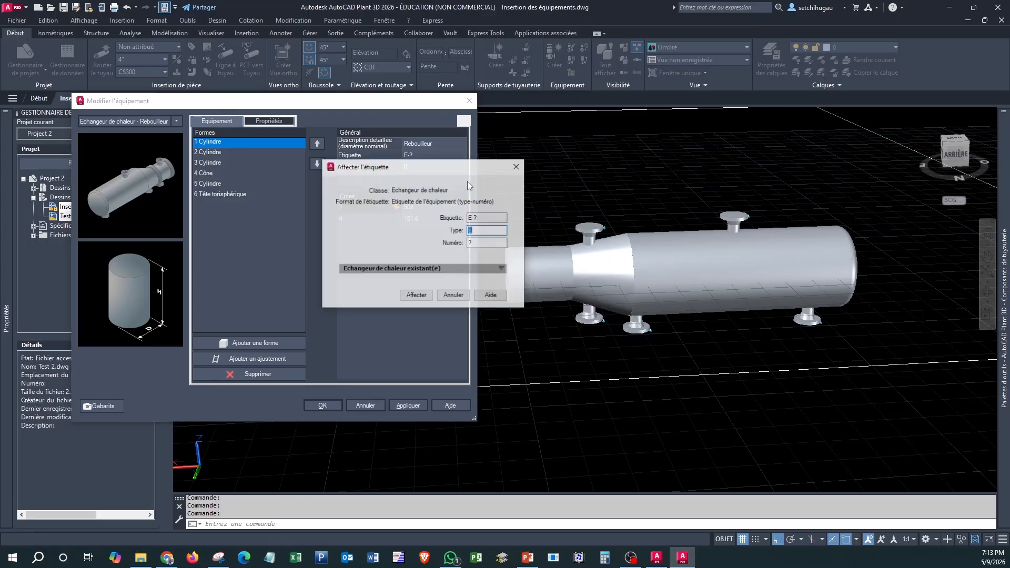
click(483, 242)
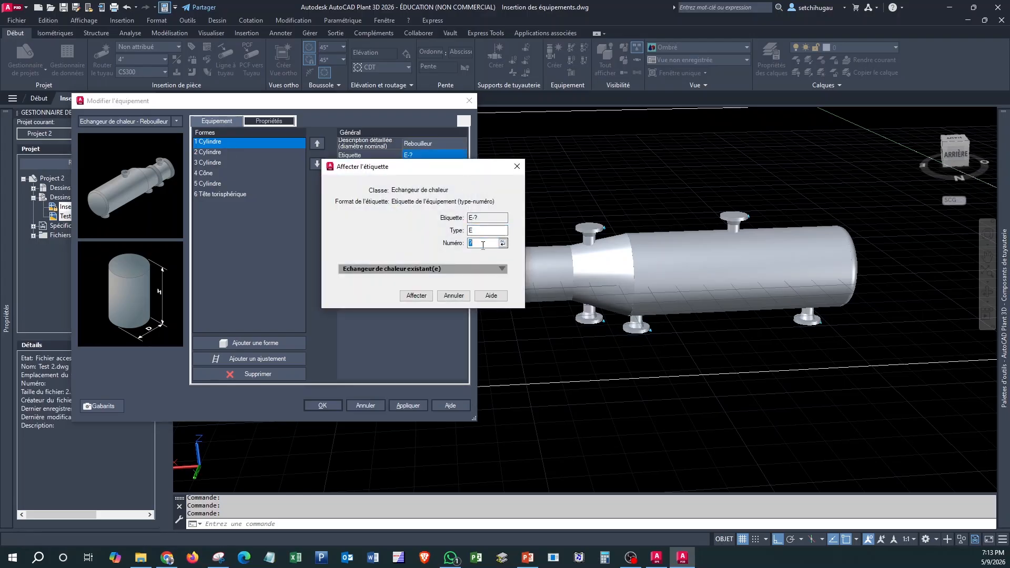
text(1)
click(413, 295)
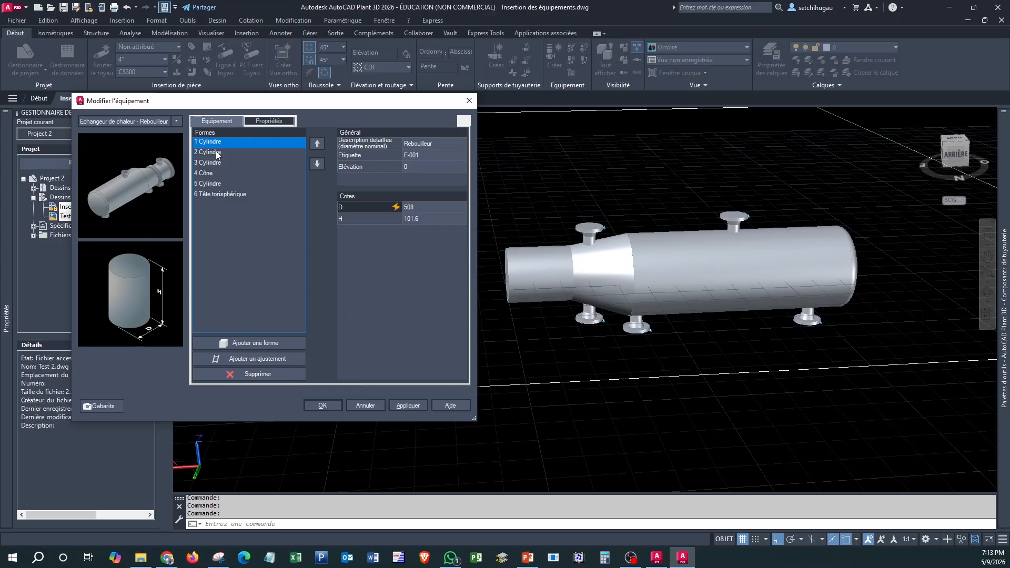
- Compare the cone with the second, third and fifth cylinders to identify the main shell that should carry the saddles
click(217, 175)
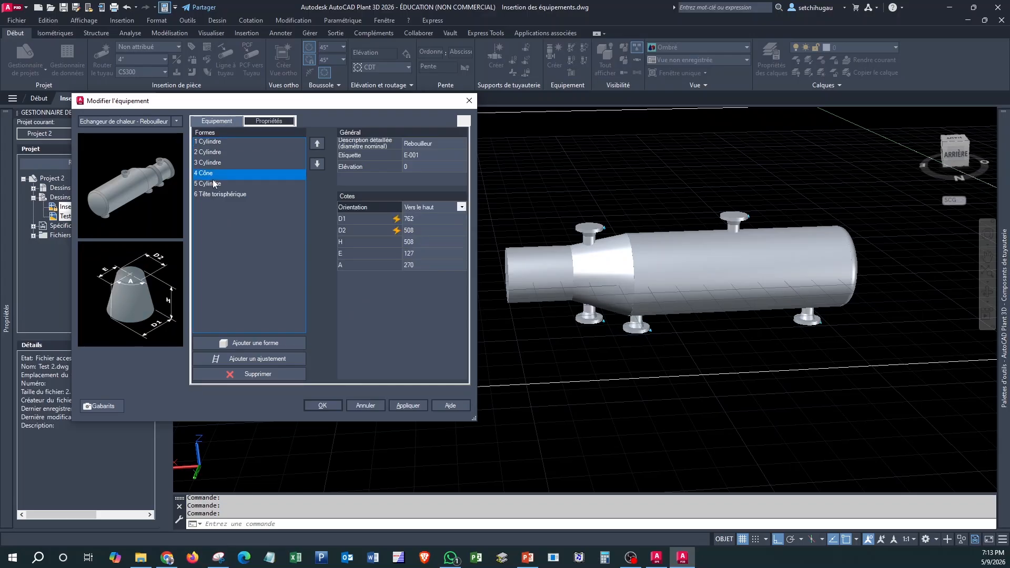
click(210, 163)
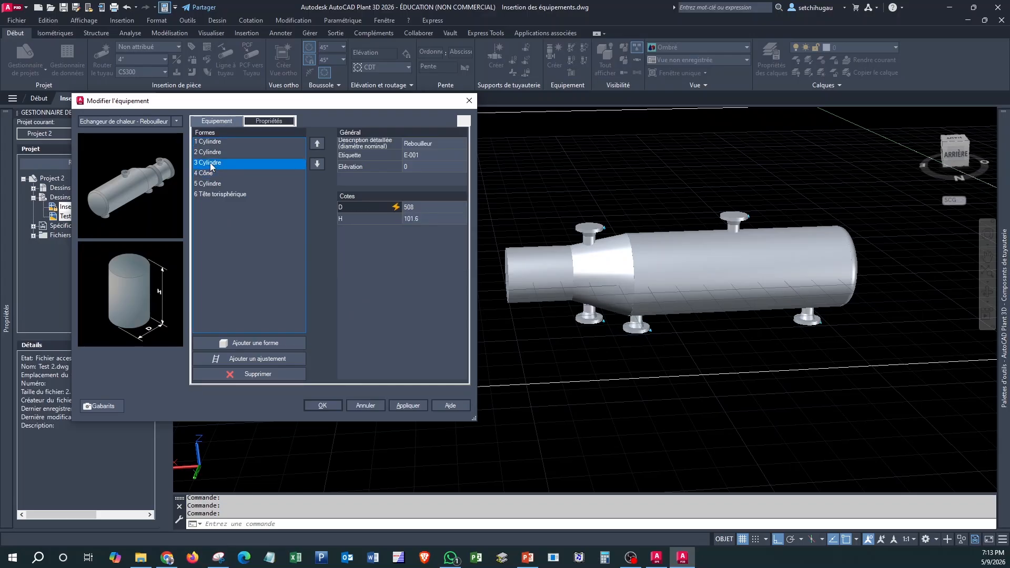
click(213, 154)
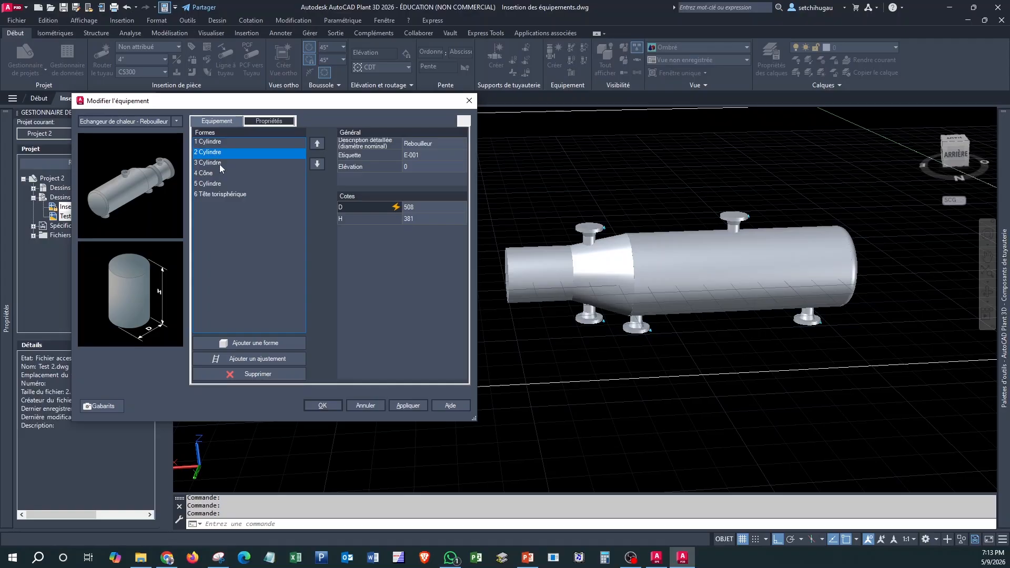
click(220, 164)
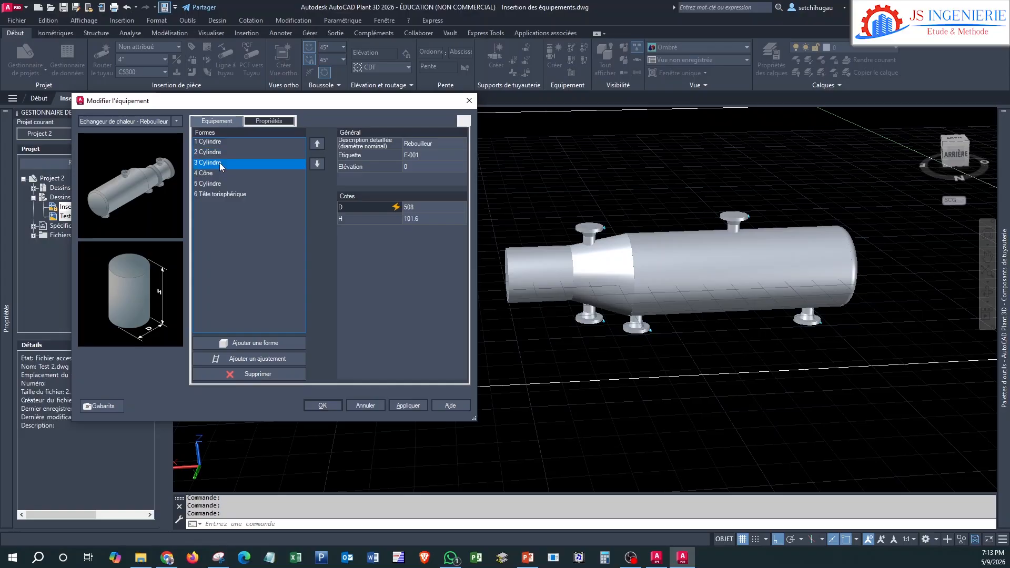
click(209, 173)
click(208, 184)
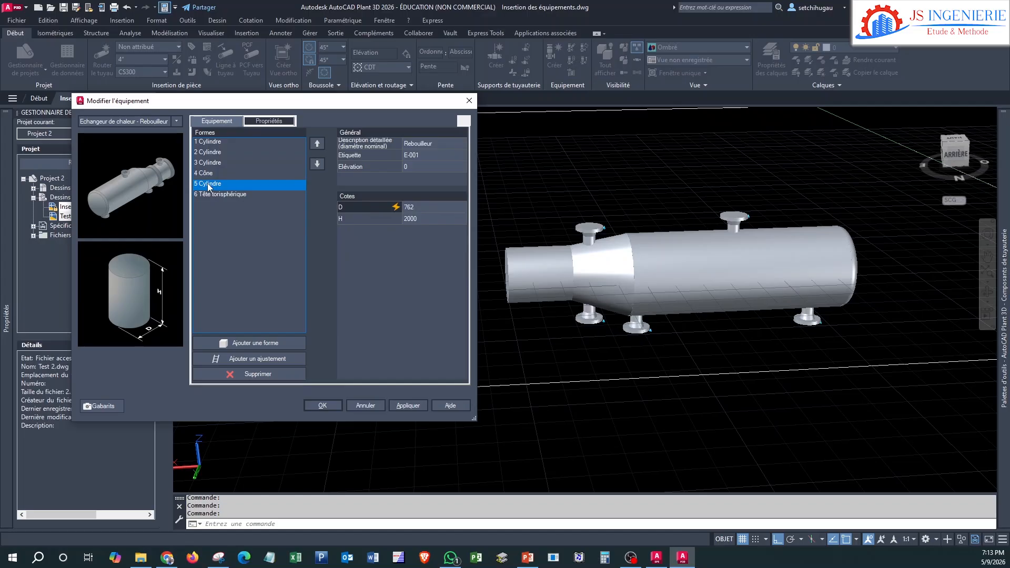
click(422, 219)
- Add a paired saddle (Sellette) to the fifth cylinder with L3 set to 1500, apply it and close the equipment editor
click(227, 188)
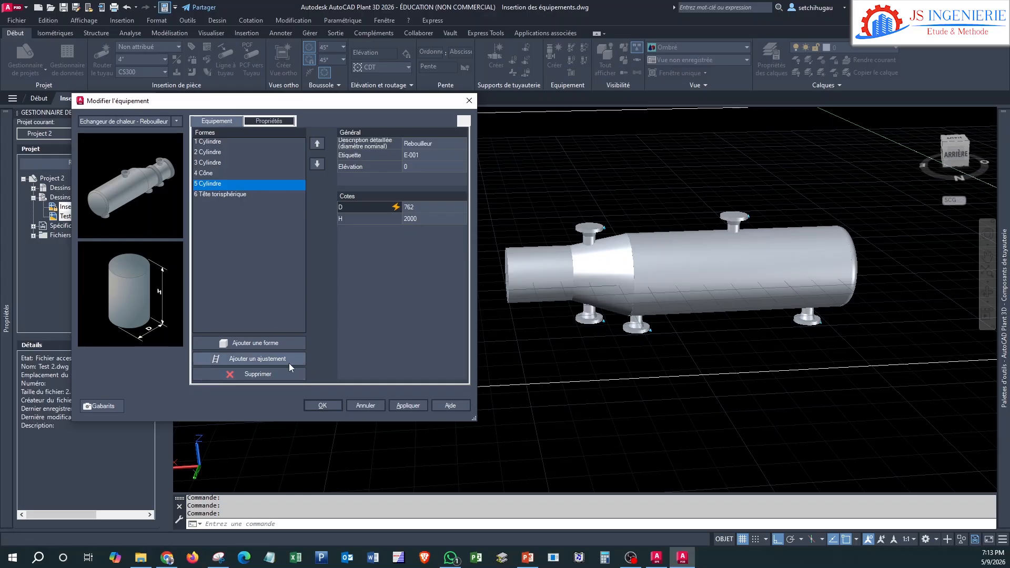
click(267, 358)
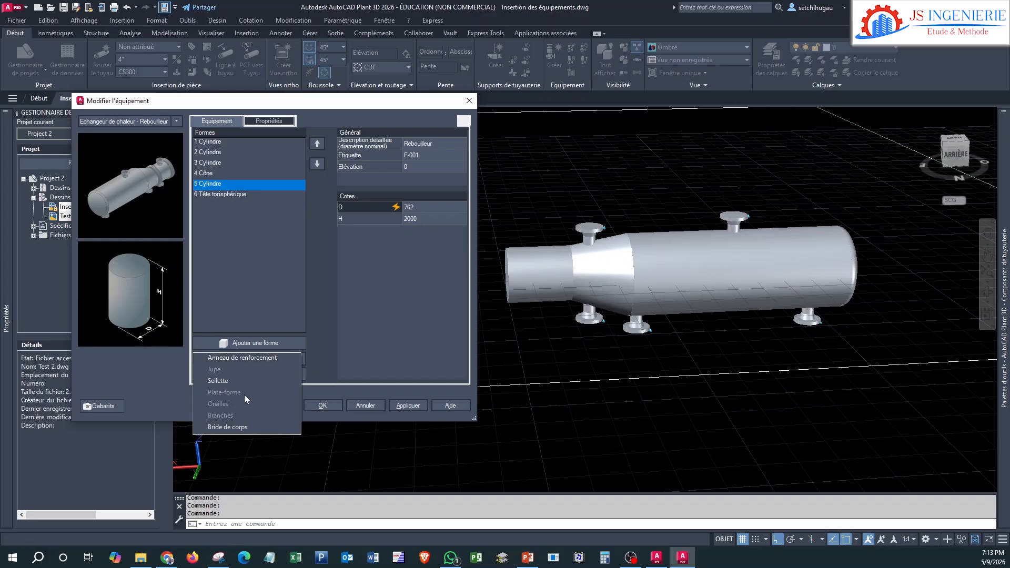
click(232, 380)
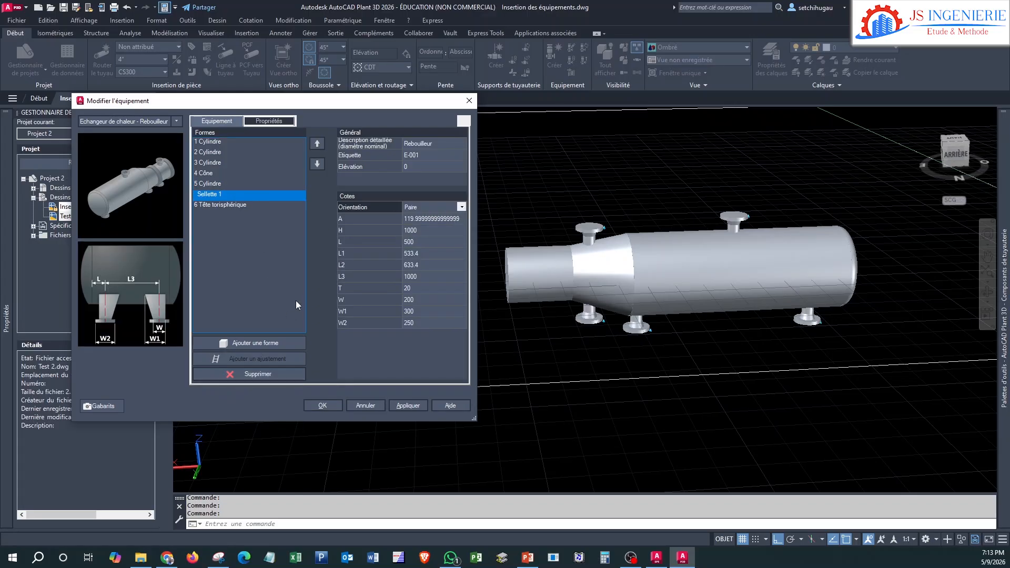
double_click(425, 276)
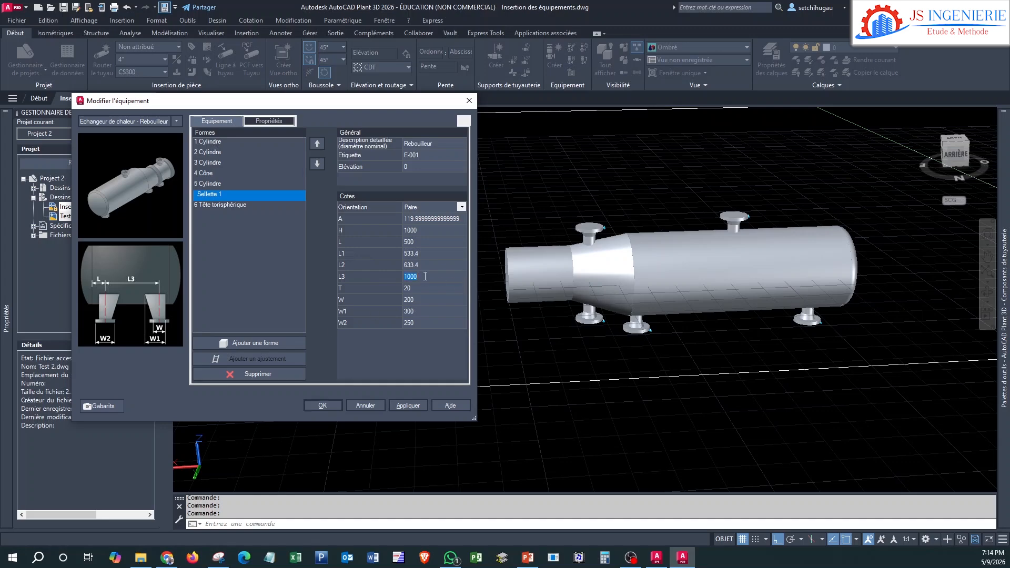
text(1500)
click(409, 405)
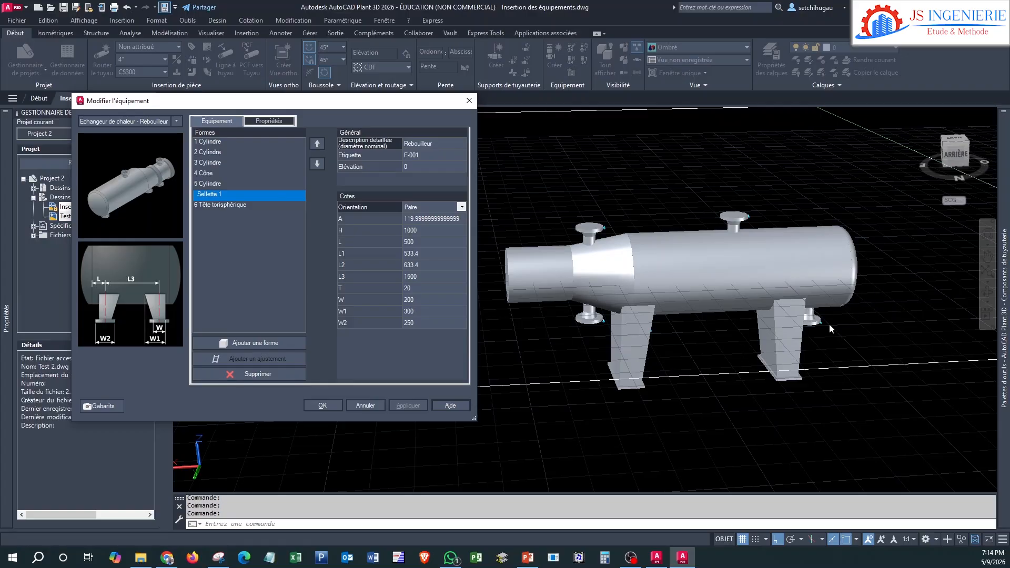
click(211, 184)
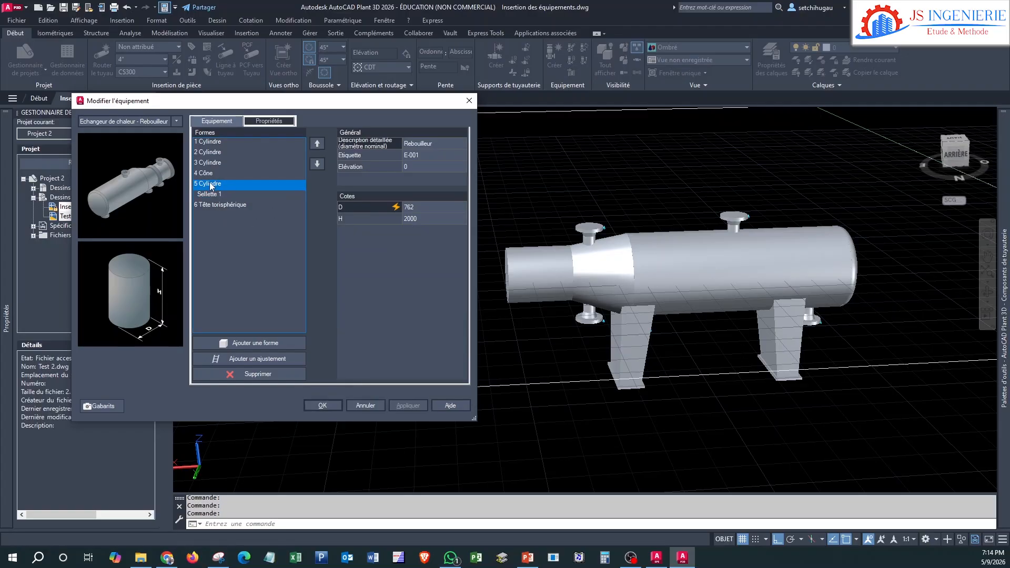
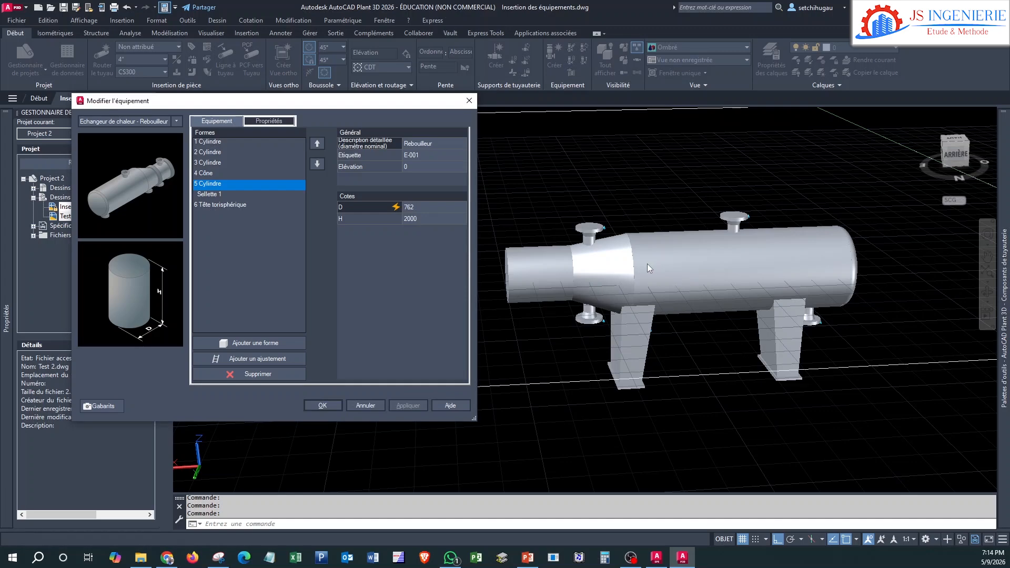
drag(365, 102, 516, 76)
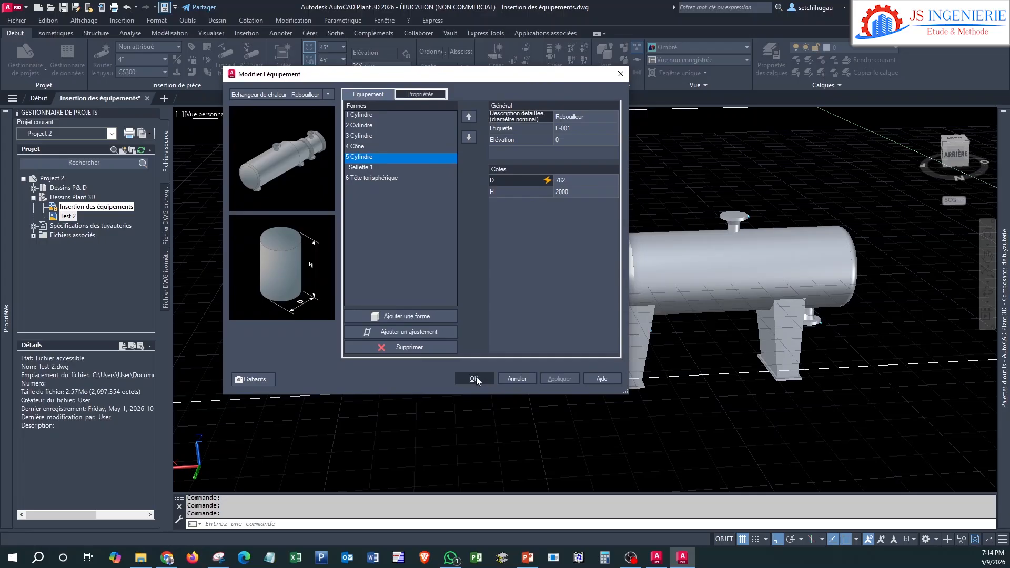
click(474, 378)
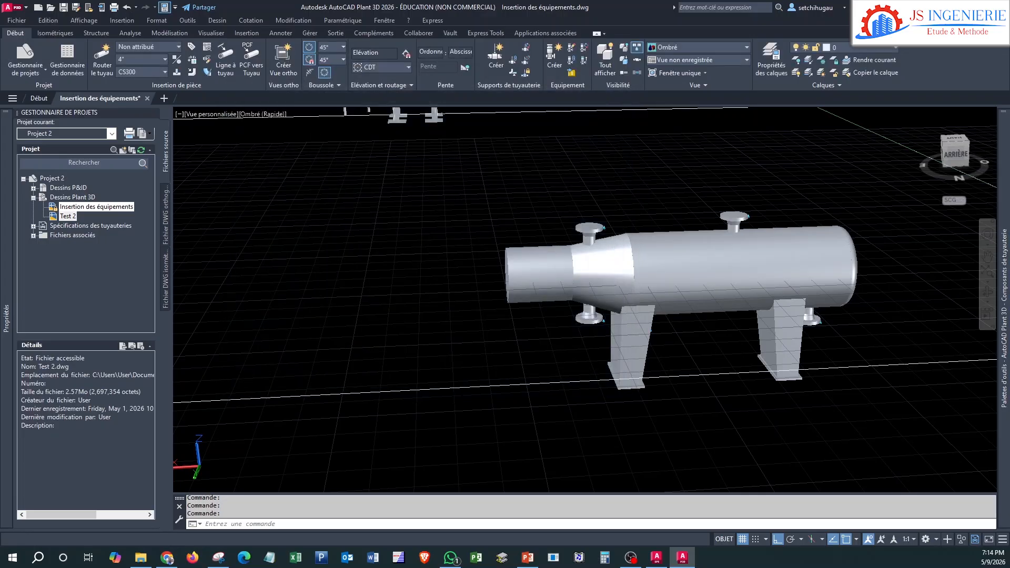
- Examine the saddles' position relative to the reboiler's cone, main shell and lower nozzles from several angles
click(692, 345)
mouse_move(744, 363)
shift+middle_down()
mouse_move(698, 278)
mouse_move(839, 293)
mouse_move(681, 313)
mouse_move(777, 326)
mouse_move(747, 364)
mouse_move(706, 348)
mouse_move(763, 371)
shift+middle_up()
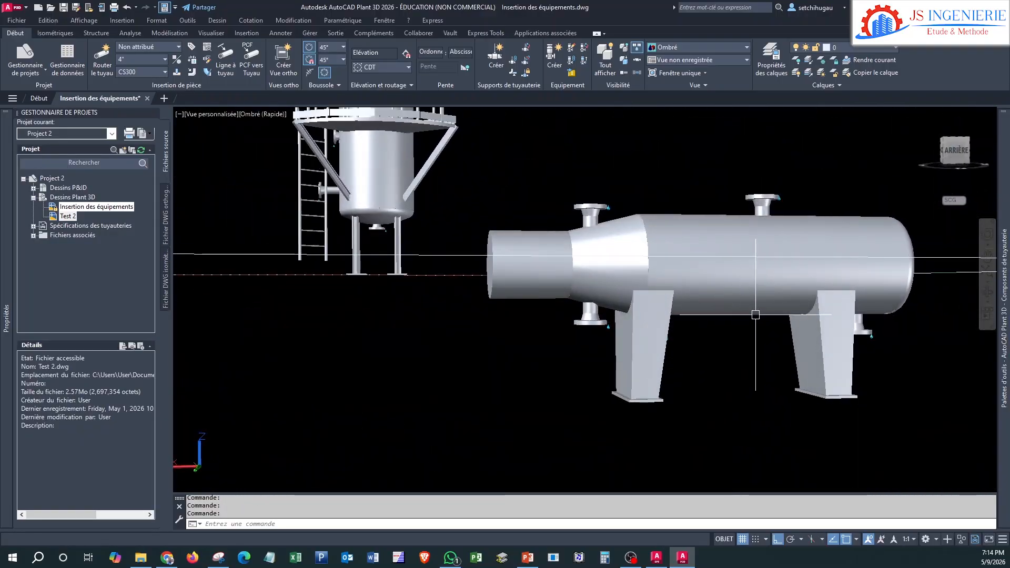
middle_drag(898, 361, 842, 351)
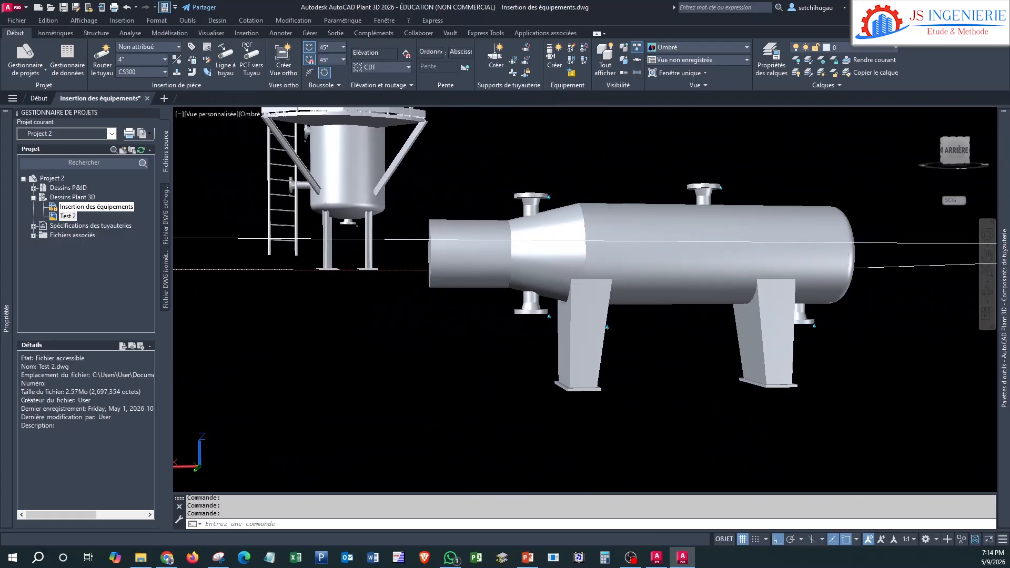
scroll(730, 318, up, 3)
shift+middle_drag(731, 318, 707, 310)
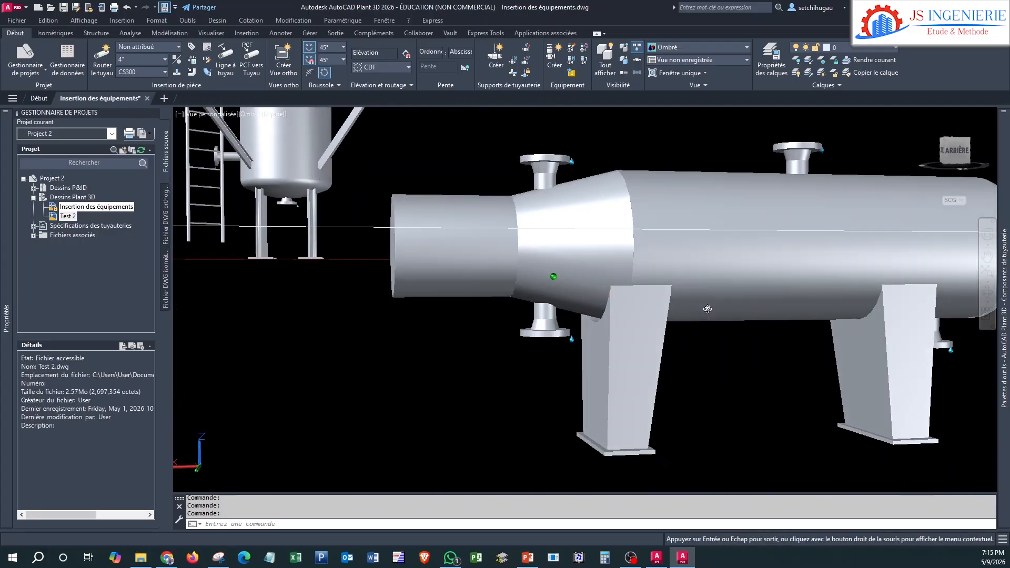
scroll(541, 306, down, 2)
shift+middle_drag(751, 322, 792, 356)
scroll(622, 275, up, 2)
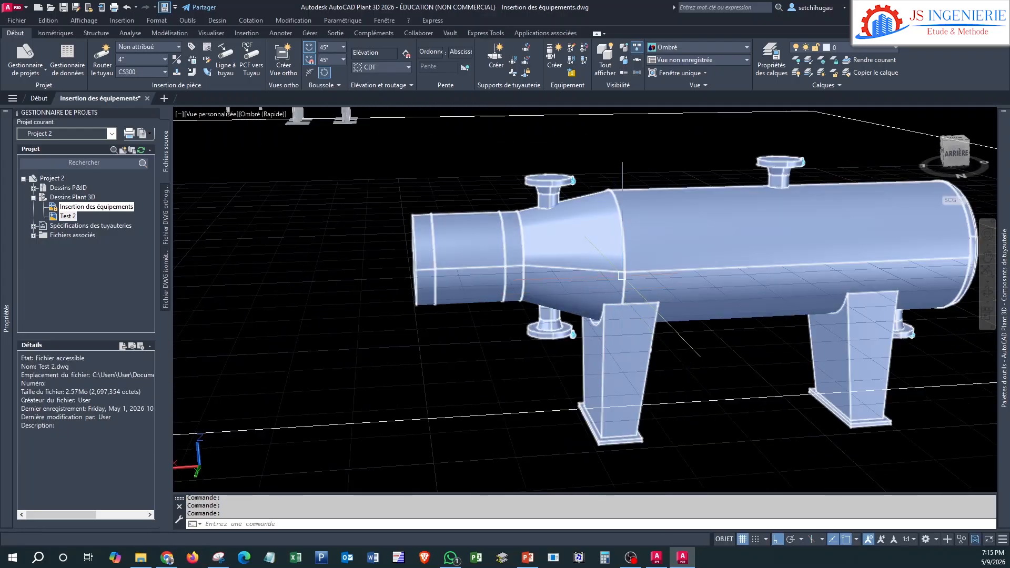
shift+middle_drag(622, 275, 710, 308)
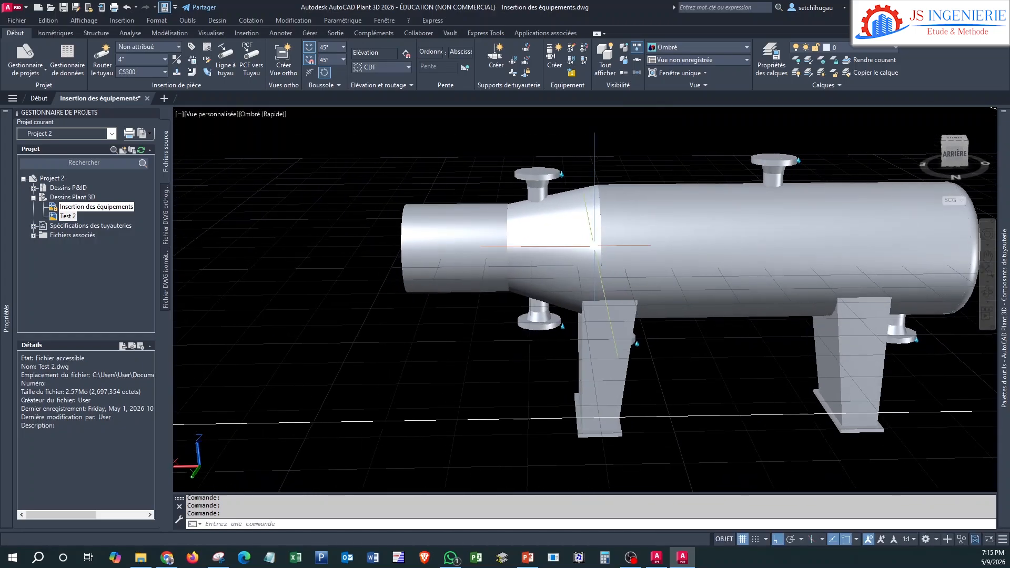
mouse_move(594, 245)
shift+middle_down()
mouse_move(590, 310)
mouse_move(594, 234)
shift+middle_up()
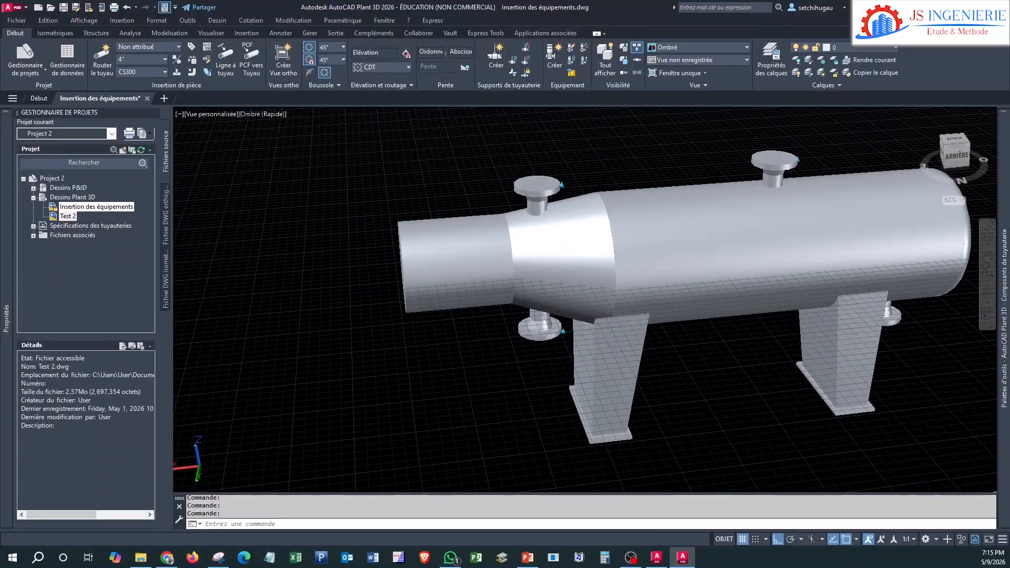
shift+middle_drag(660, 377, 698, 353)
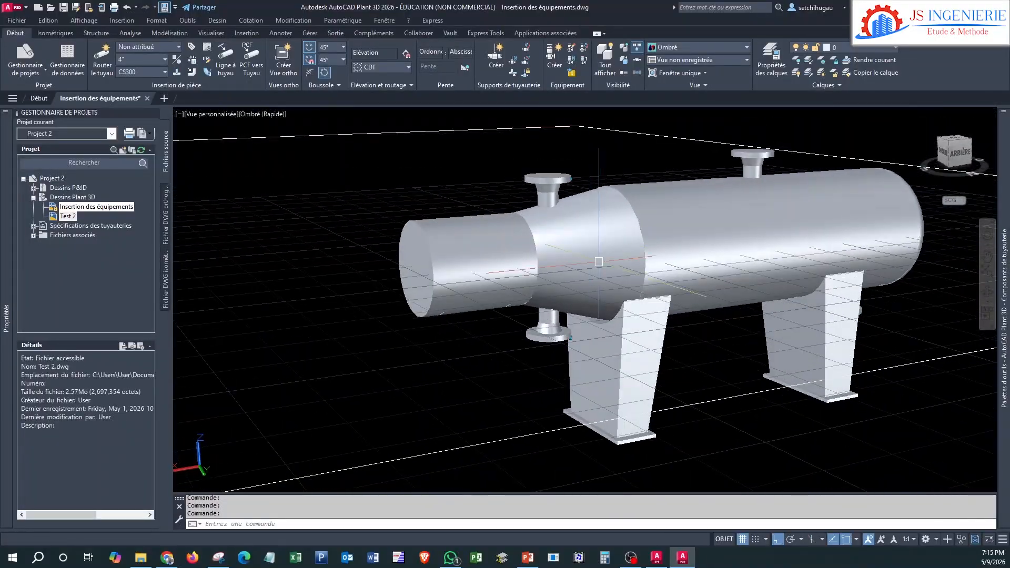
shift+middle_drag(655, 290, 663, 337)
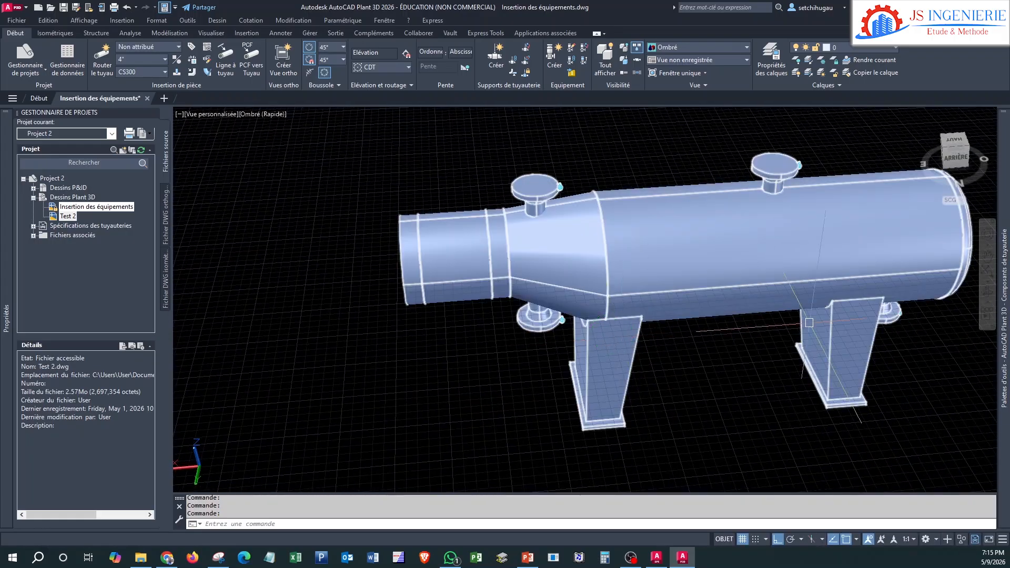
- Reopen the reboiler for modification and set Sellette 1's spacing L3 to 1350, then apply and confirm
click(734, 251)
right_click(733, 250)
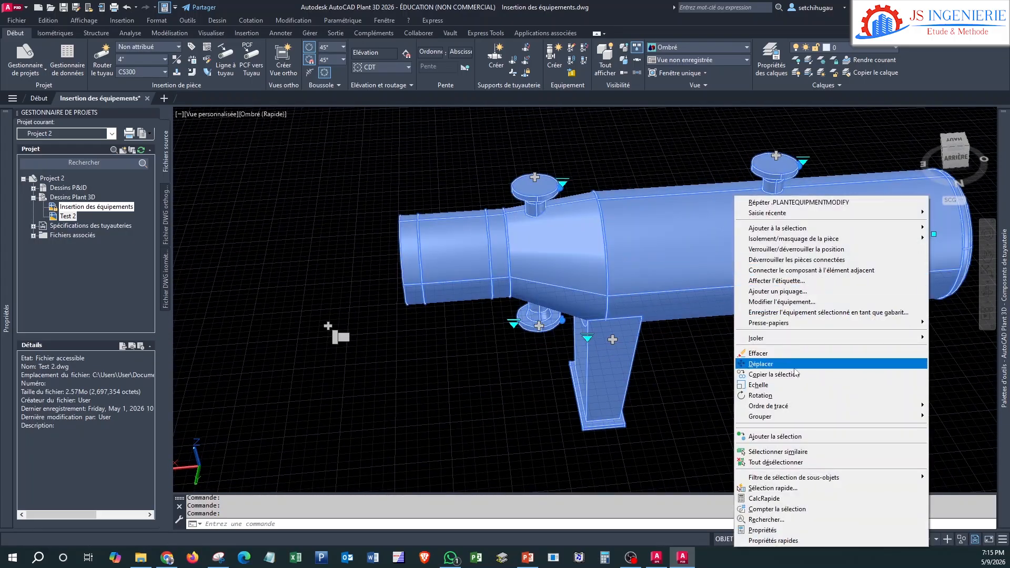
mouse_move(781, 405)
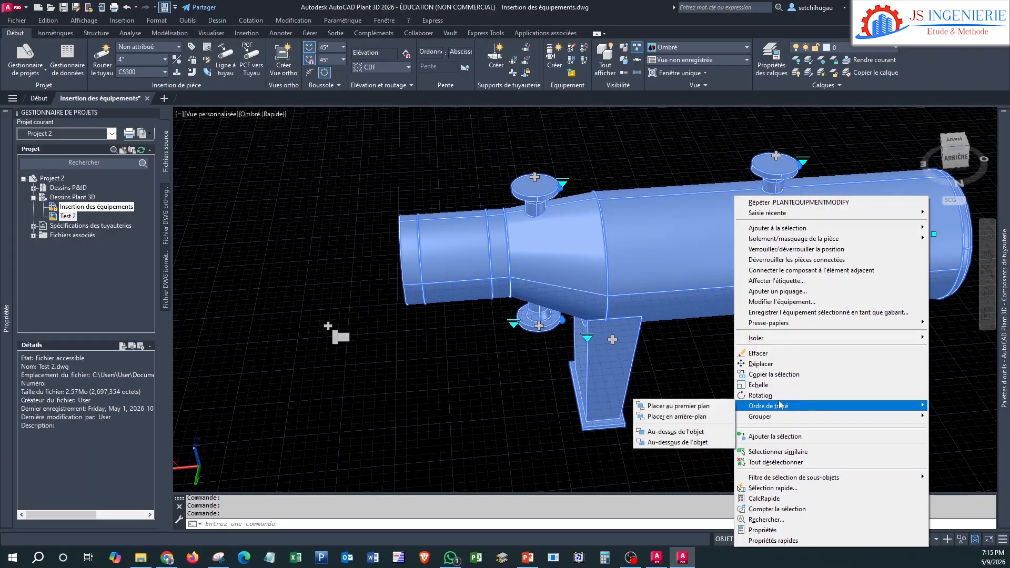
click(793, 301)
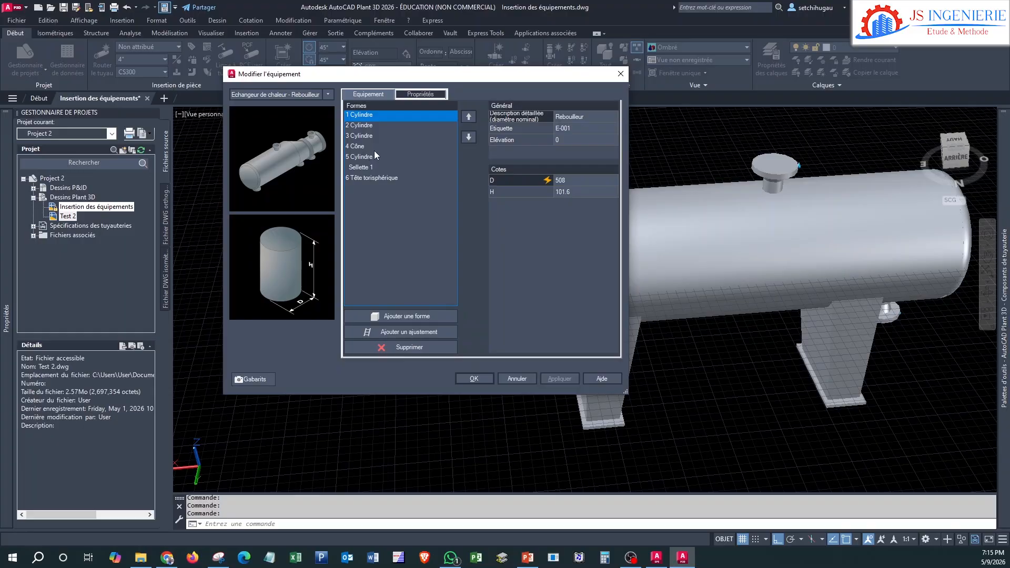
drag(428, 79, 279, 102)
click(210, 190)
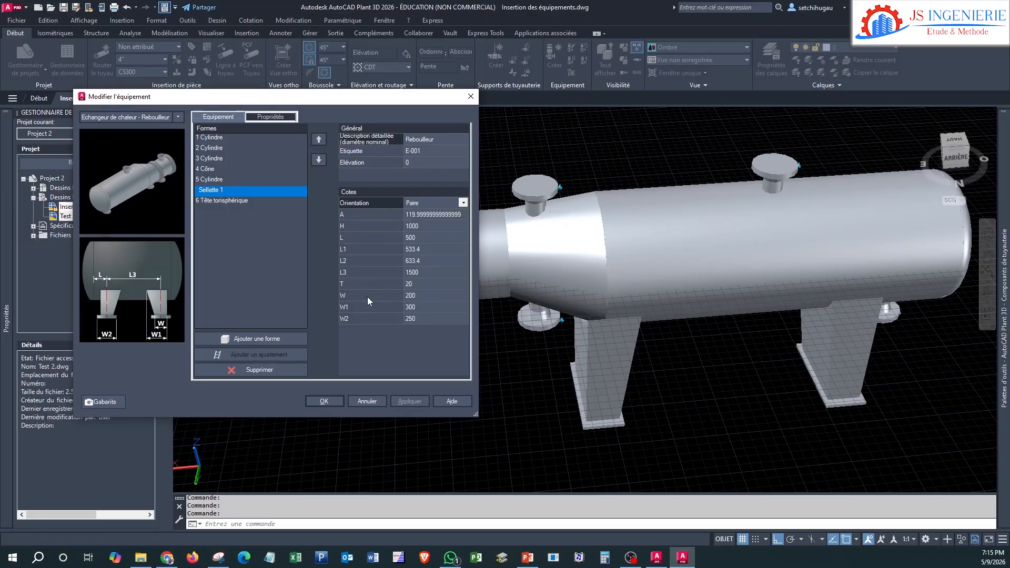
click(426, 273)
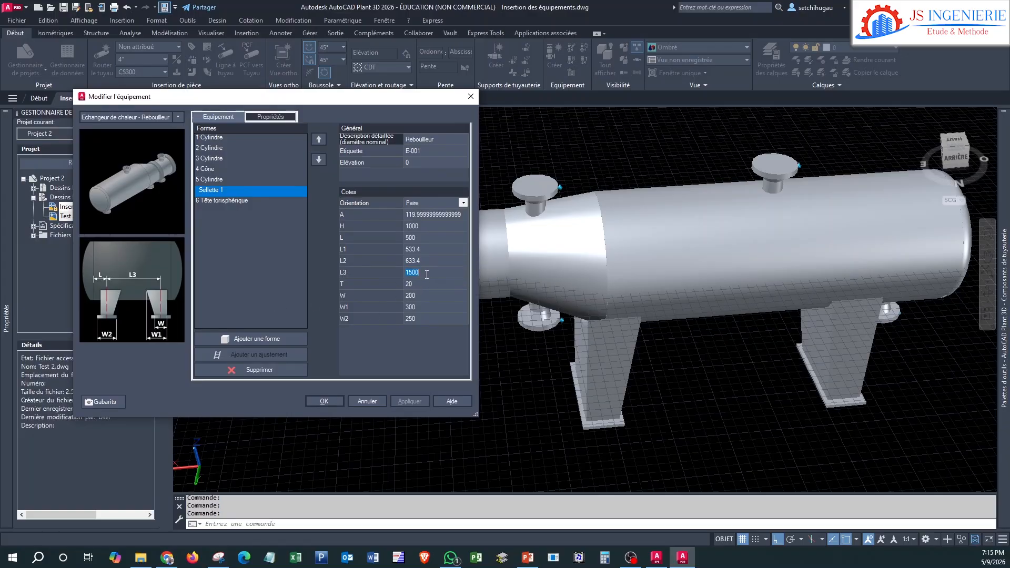
text(1350)
click(413, 400)
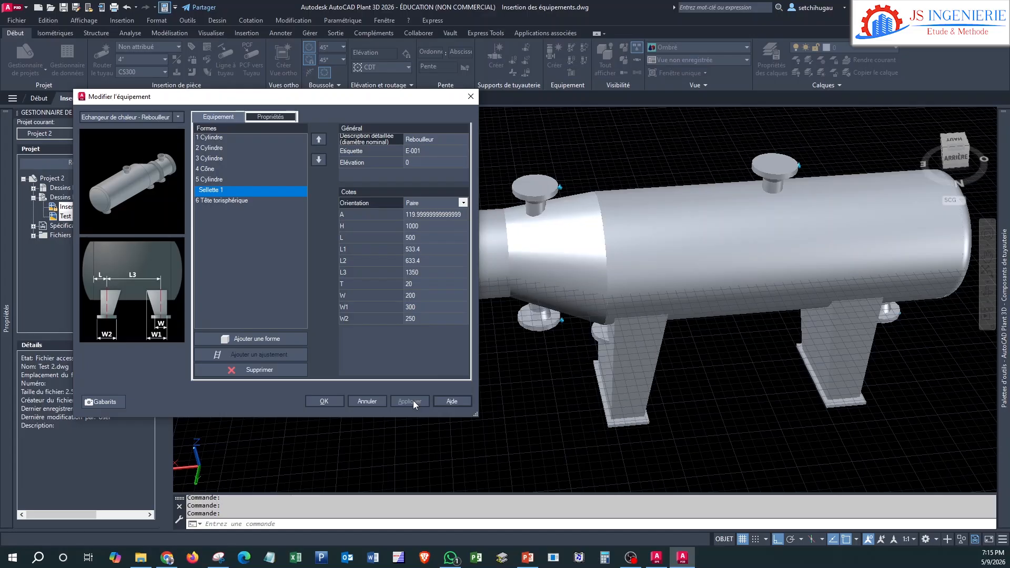
click(325, 401)
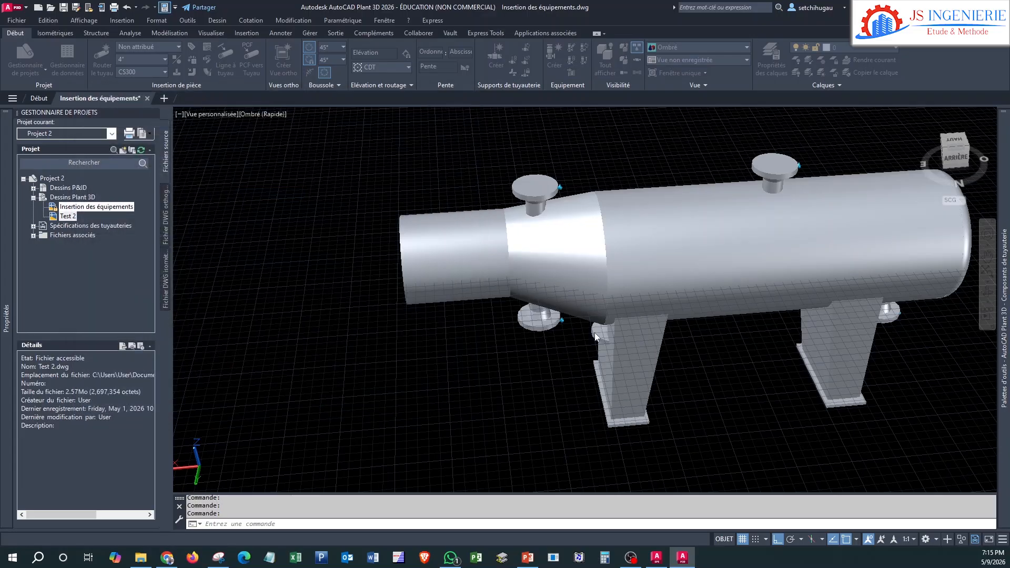
- Lengthen the reboiler's main shell by setting the fifth cylinder's H to 2500, then apply and confirm
shift+middle_drag(716, 375, 716, 313)
scroll(606, 340, up, 5)
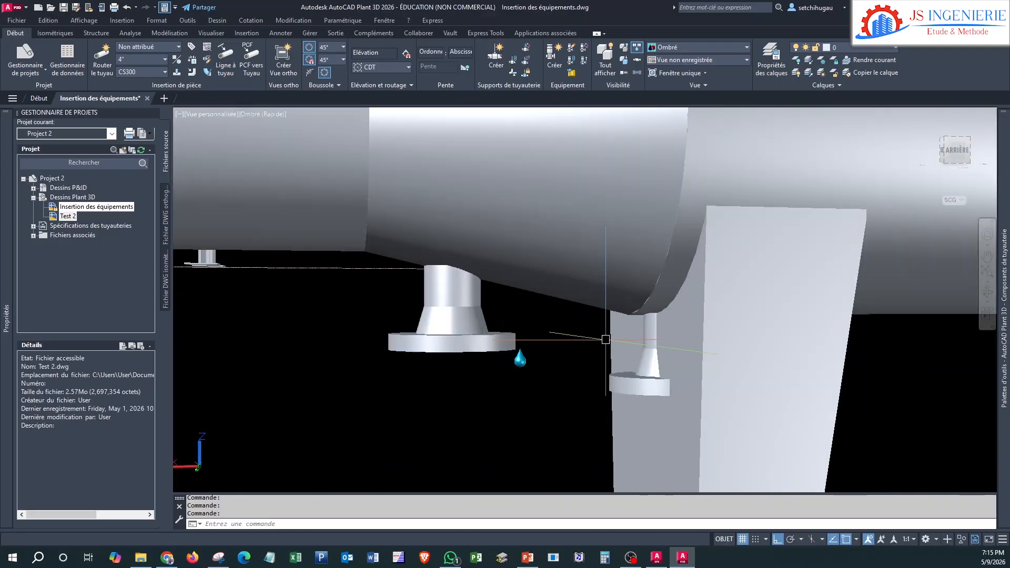
scroll(645, 385, down, 5)
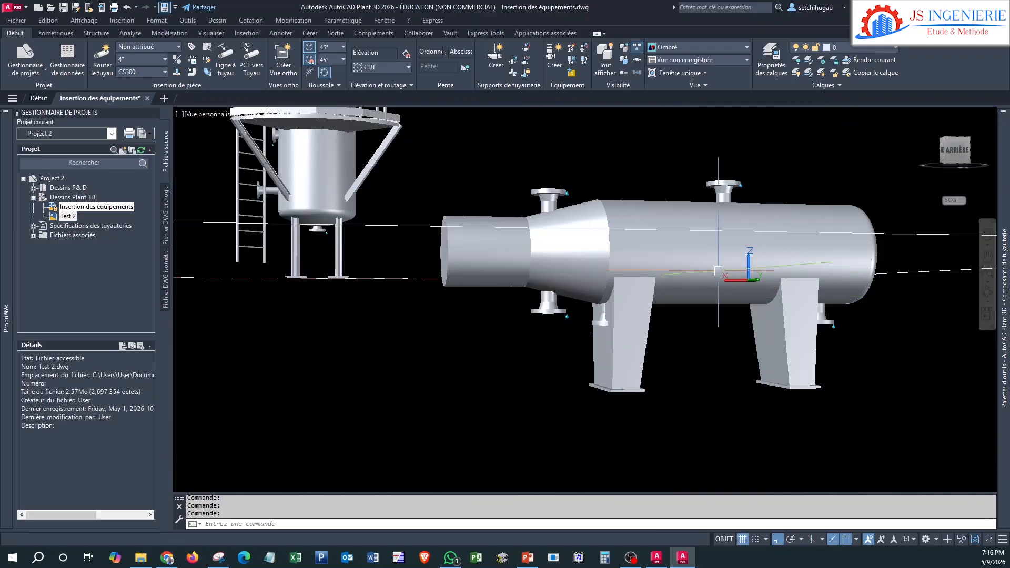
click(681, 241)
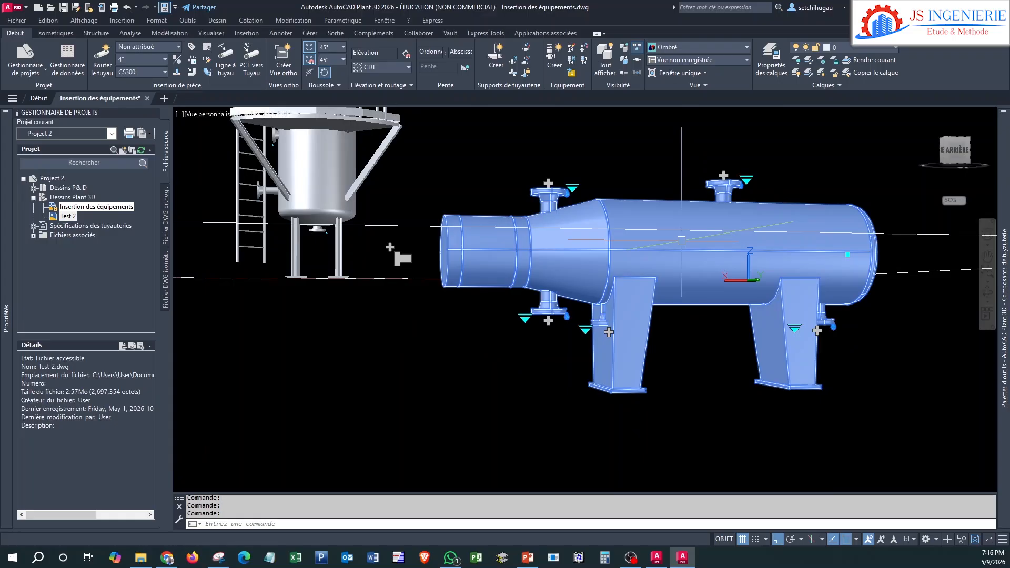
right_click(682, 244)
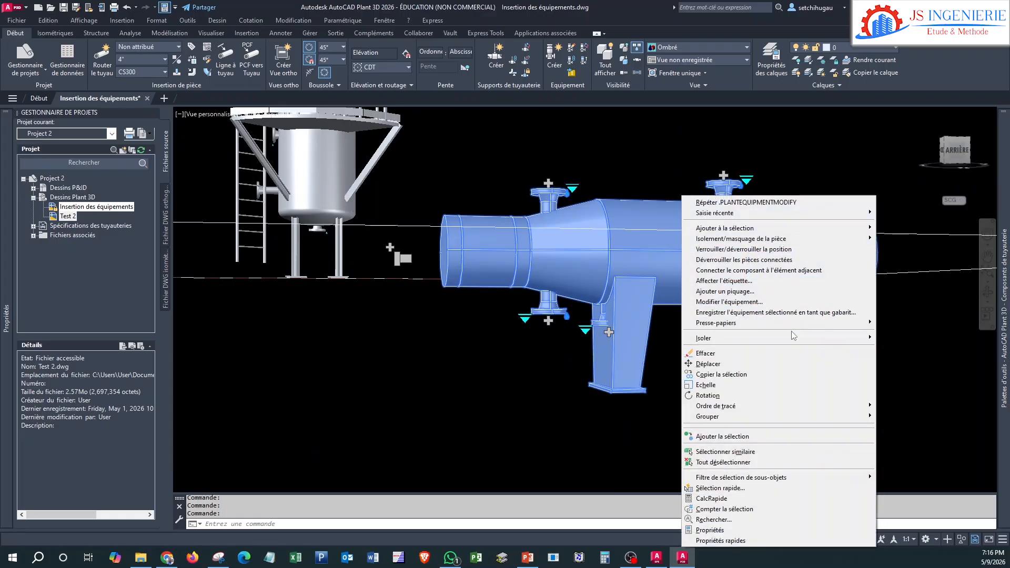
click(740, 308)
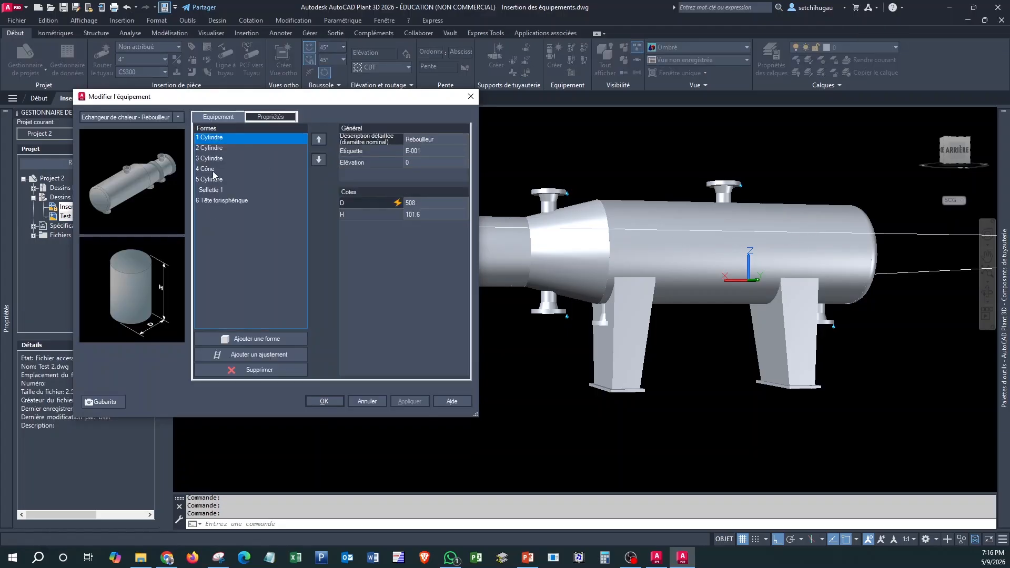
click(210, 180)
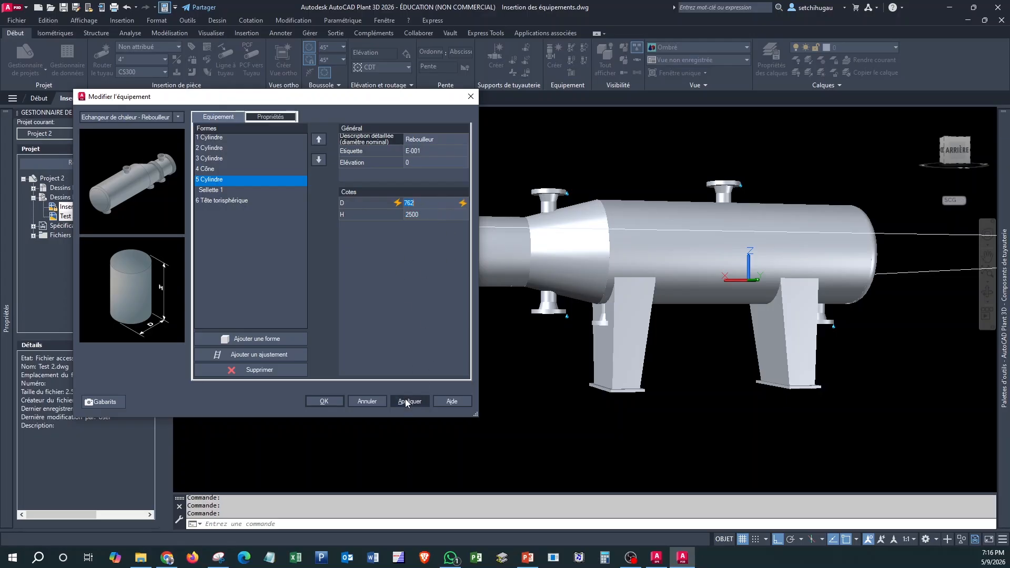
click(410, 401)
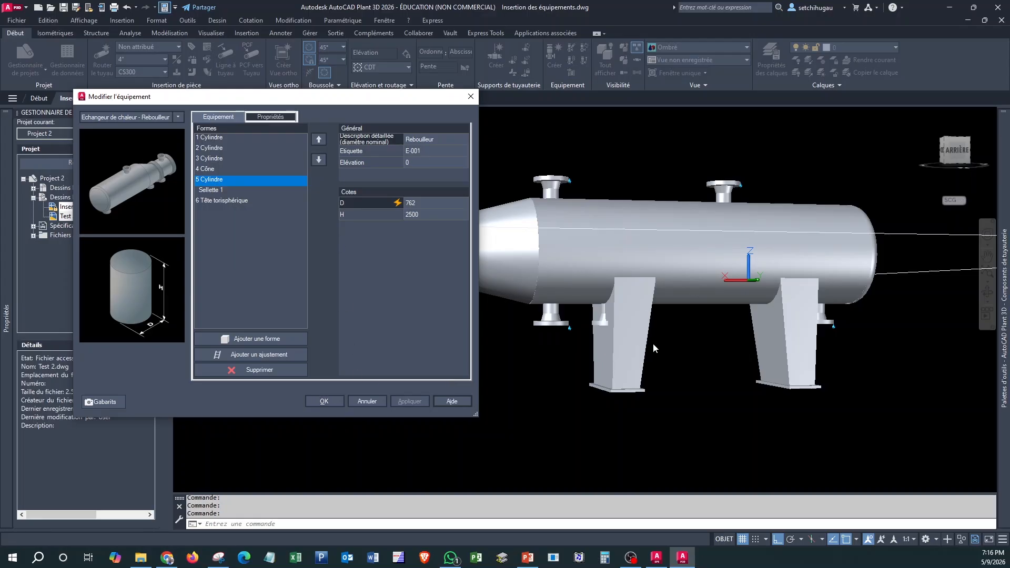
click(324, 401)
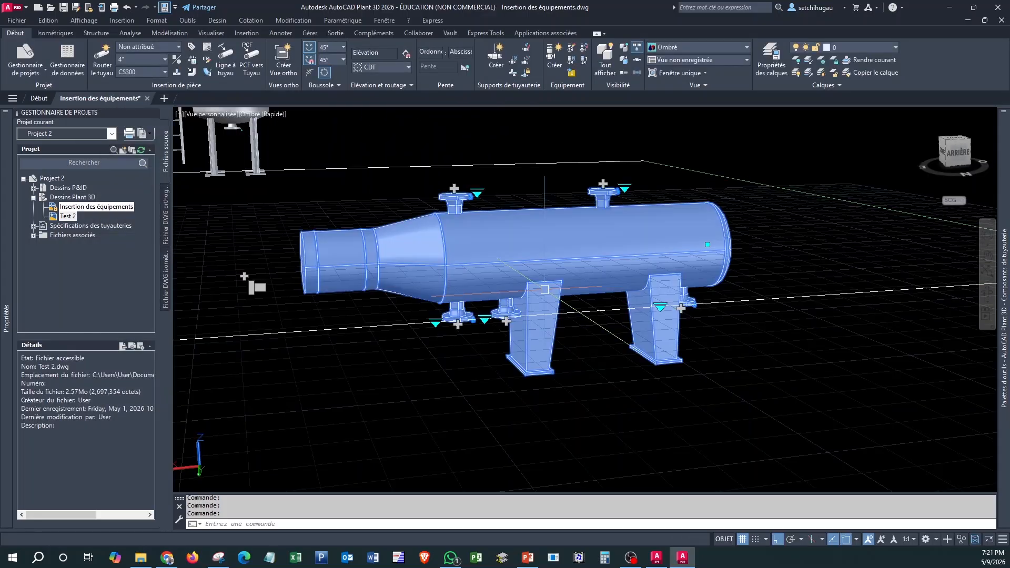
- Reopen the reboiler for modification and set Sellette 1's spacing L3 to 1180, then apply and confirm
right_click(545, 293)
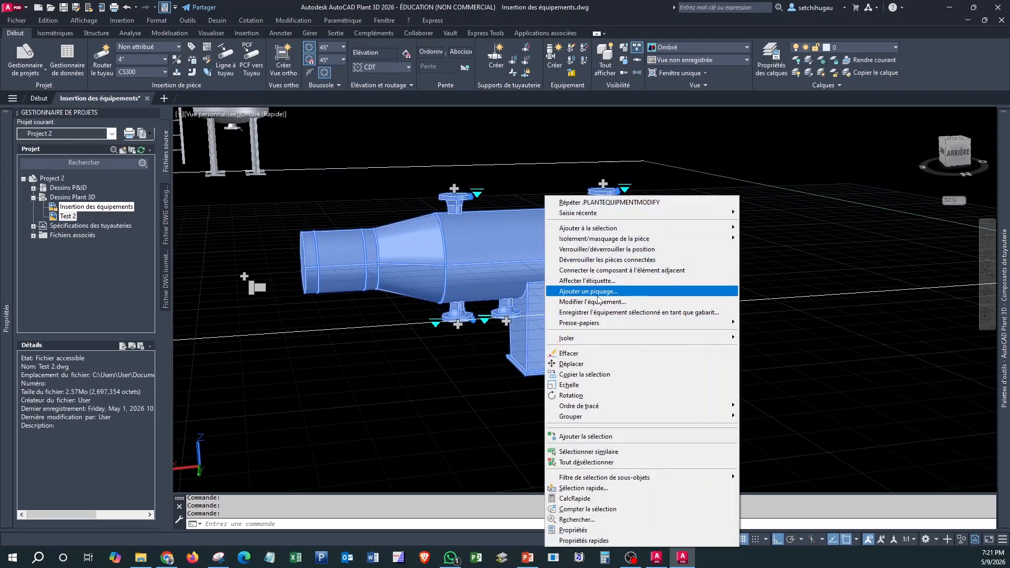
click(602, 303)
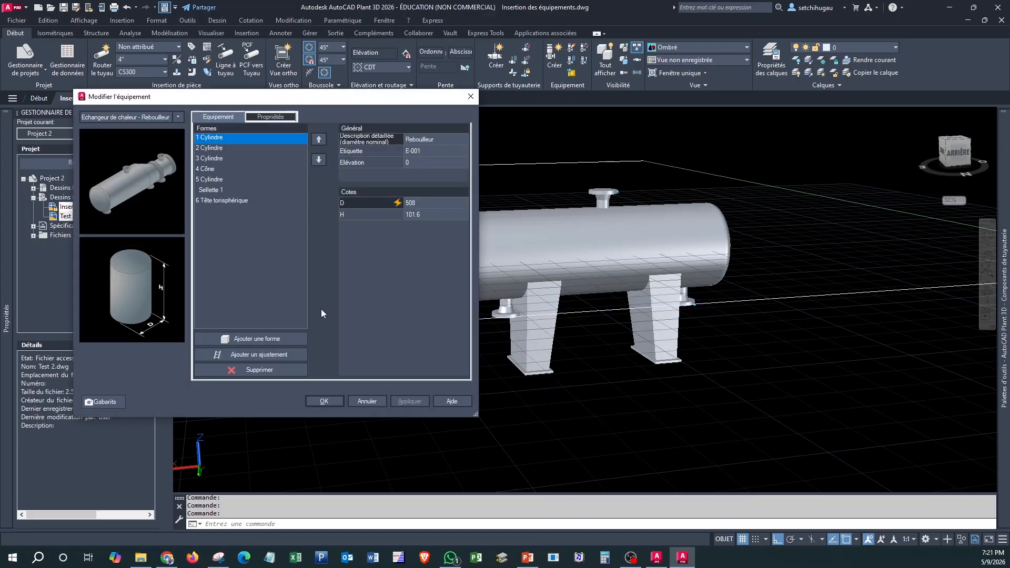
click(221, 190)
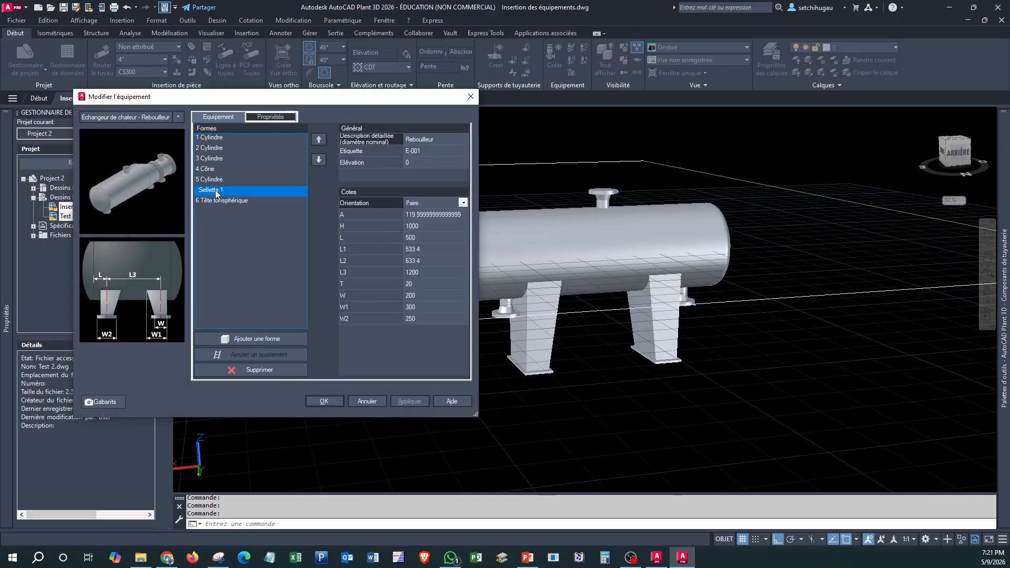
click(424, 272)
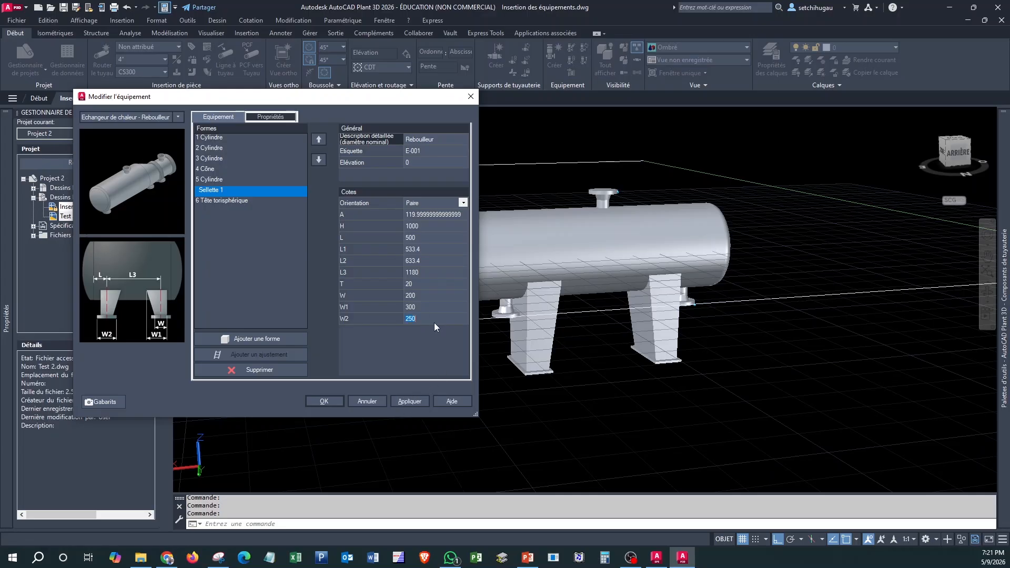
click(406, 402)
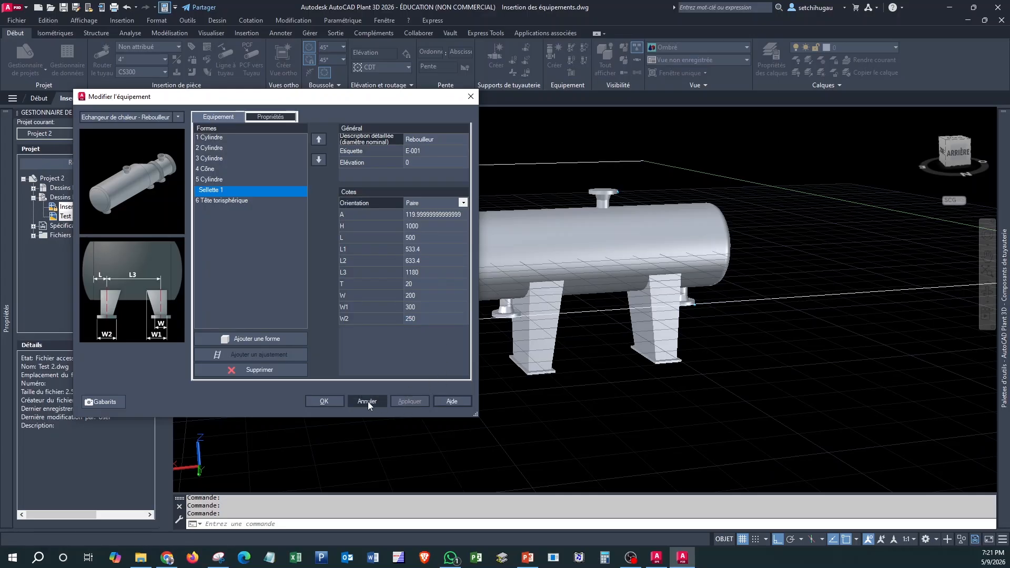
click(333, 402)
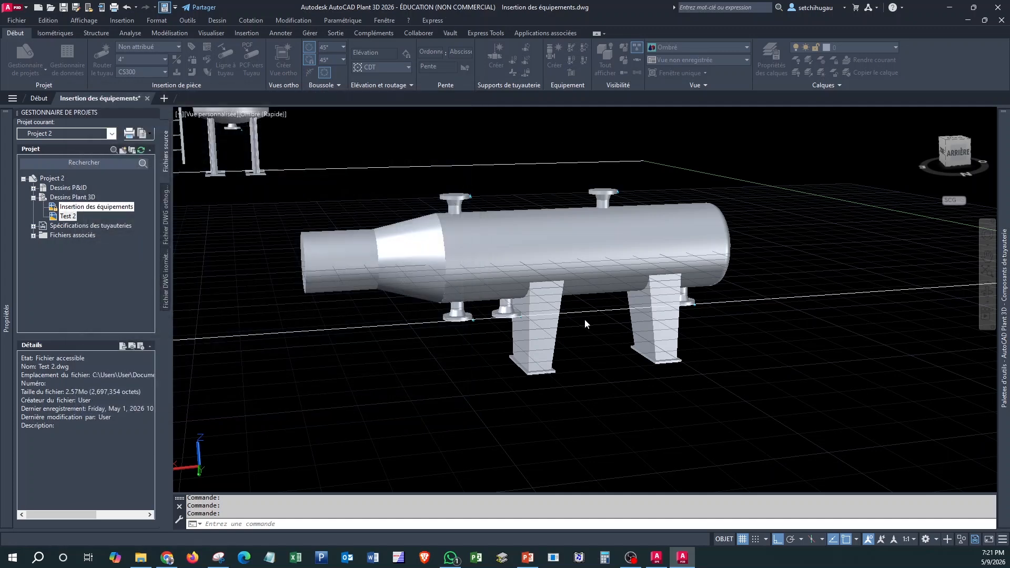
- Examine the reboiler's saddles relative to its lower nozzles from below and the side, then view the whole equipment layout
shift+middle_drag(585, 319, 532, 316)
click(503, 320)
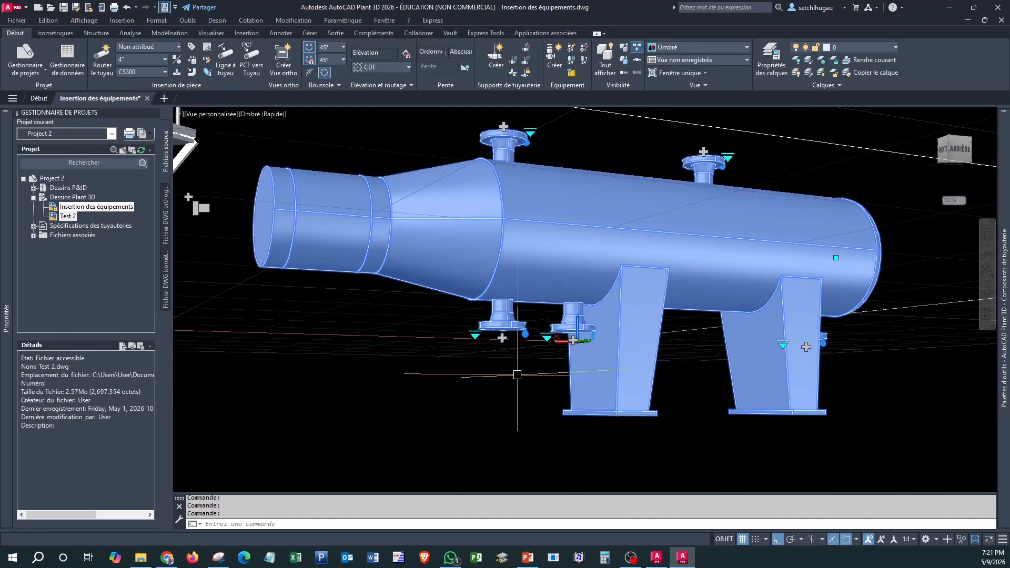
shift+middle_drag(518, 370, 476, 374)
scroll(604, 340, down, 2)
key(Escape)
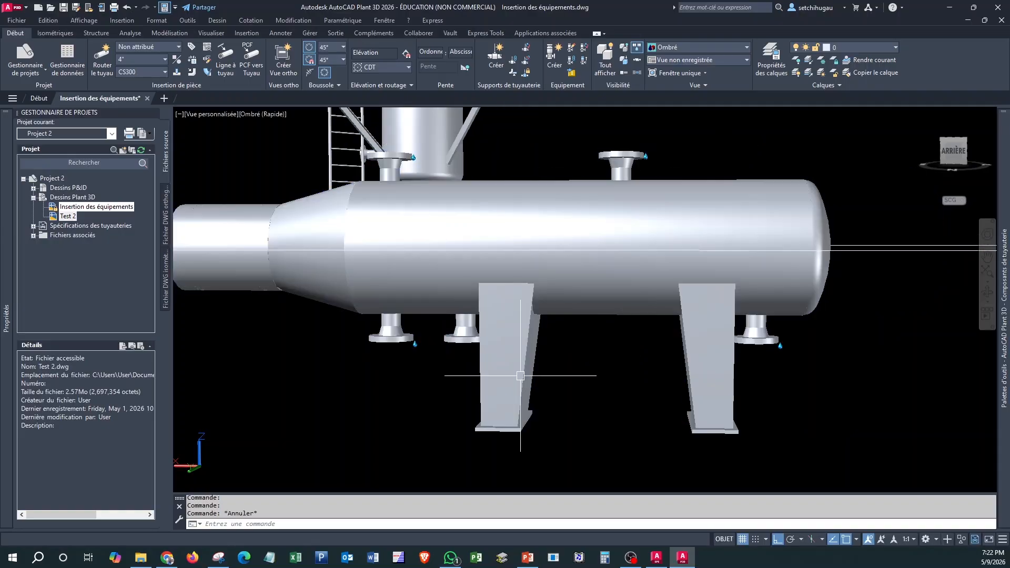
scroll(603, 341, down, 5)
shift+middle_drag(604, 341, 621, 360)
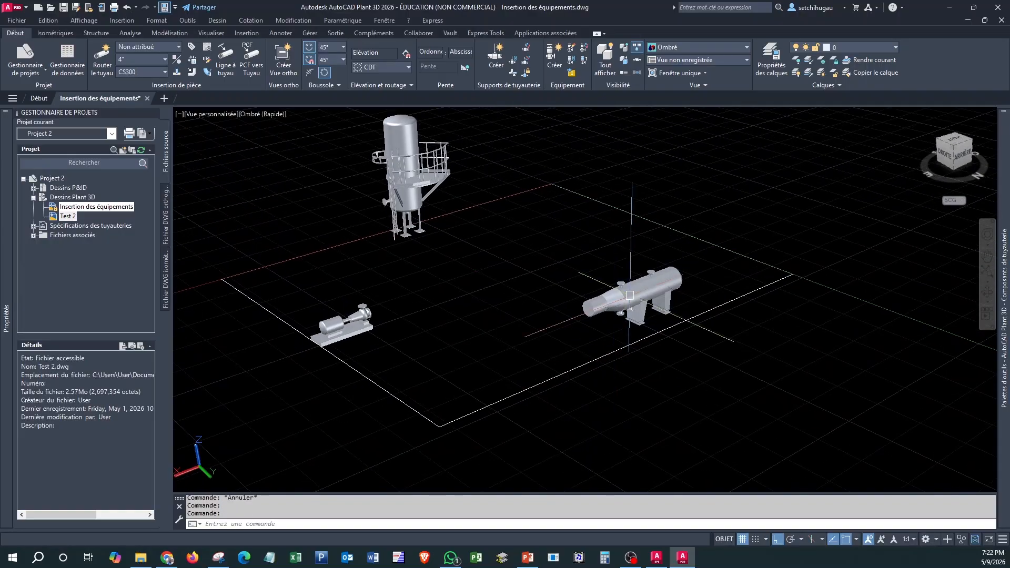
- Move the reboiler from an endpoint of its rear saddle's base plate to the rectangular outline's nearby corner
scroll(613, 339, up, 5)
shift+middle_drag(641, 318, 505, 332)
click(492, 331)
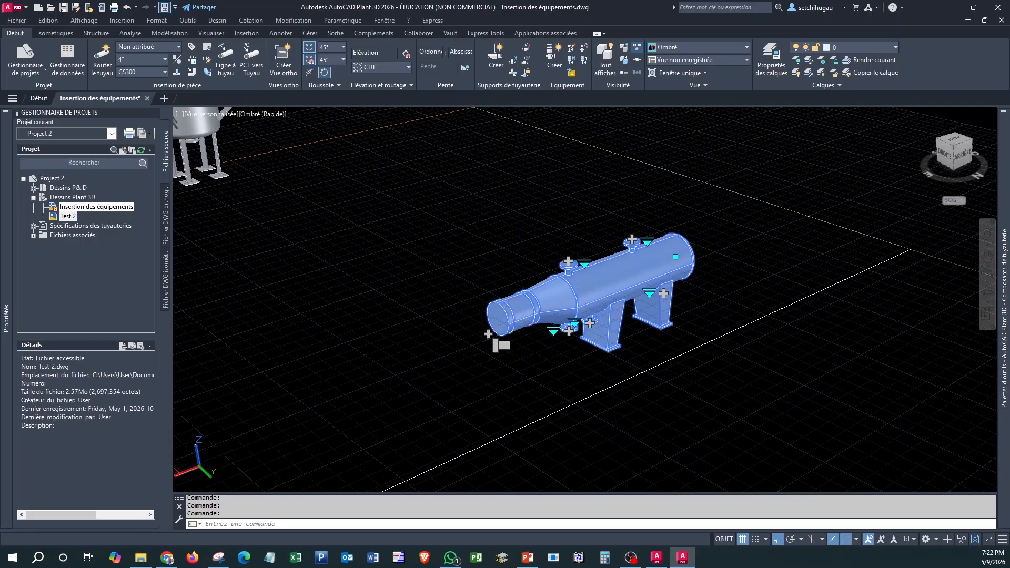
right_click(501, 230)
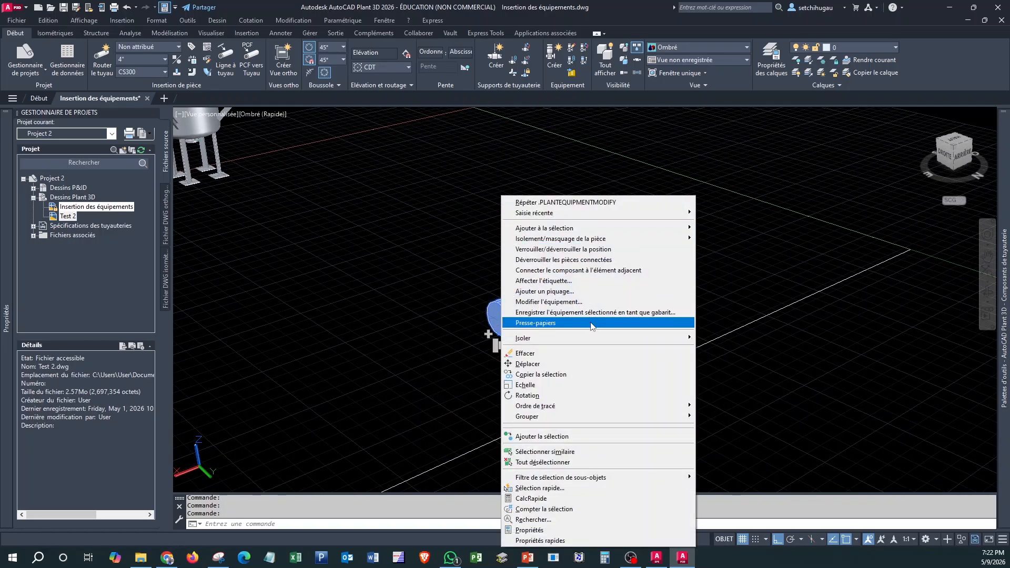
click(543, 371)
scroll(679, 337, up, 2)
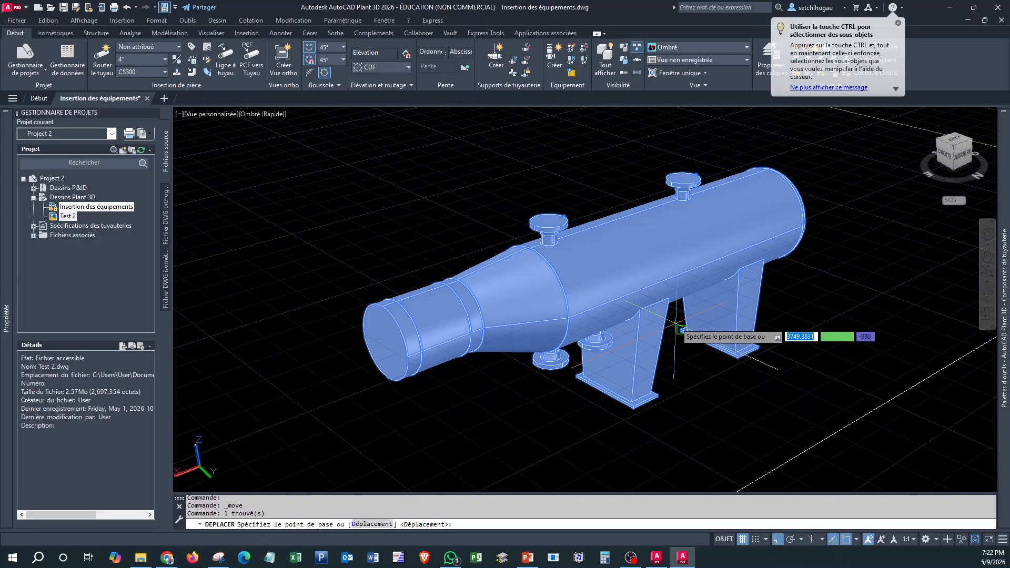
scroll(776, 368, up, 4)
middle_drag(771, 368, 763, 368)
scroll(825, 387, down, 4)
middle_drag(825, 387, 757, 374)
shift+right_click(769, 268)
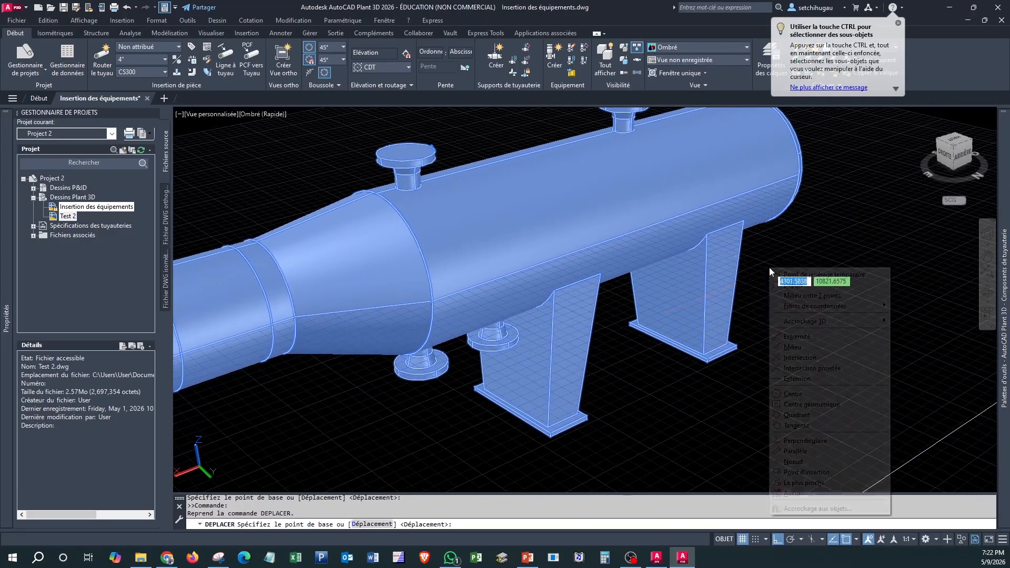
click(796, 337)
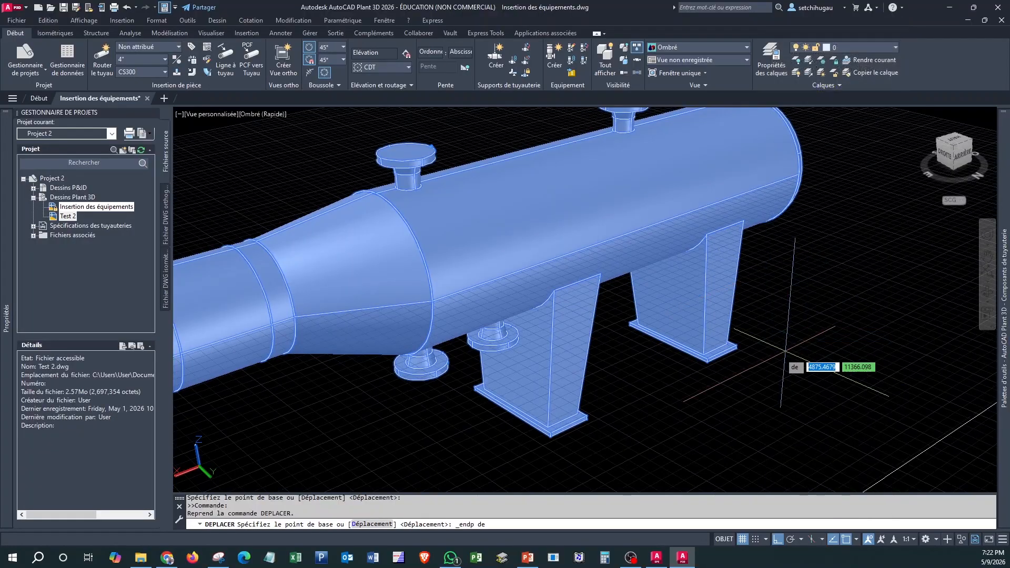
scroll(778, 347, up, 3)
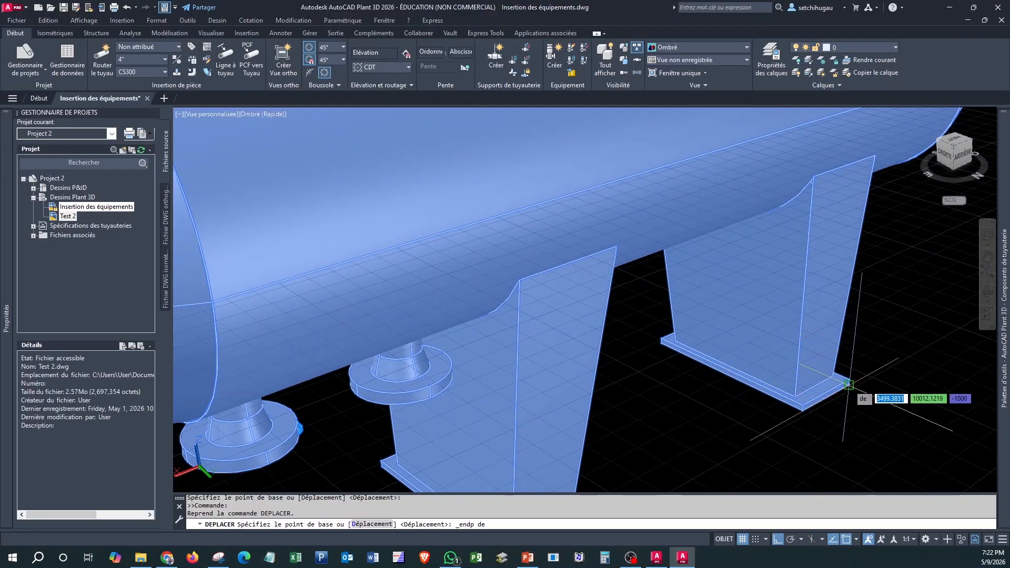
click(831, 377)
scroll(832, 375, down, 3)
scroll(832, 376, down, 5)
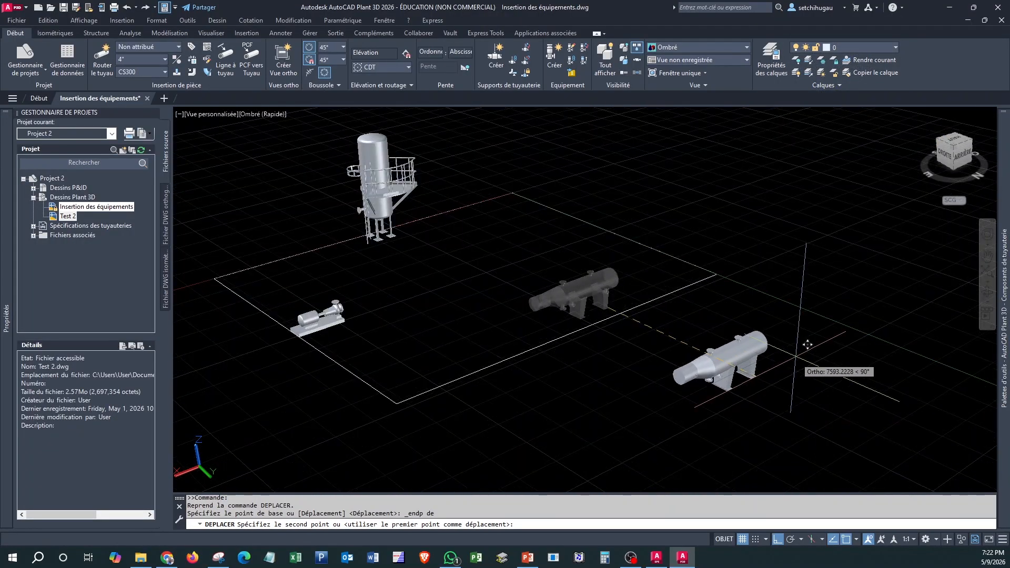
scroll(751, 294, up, 5)
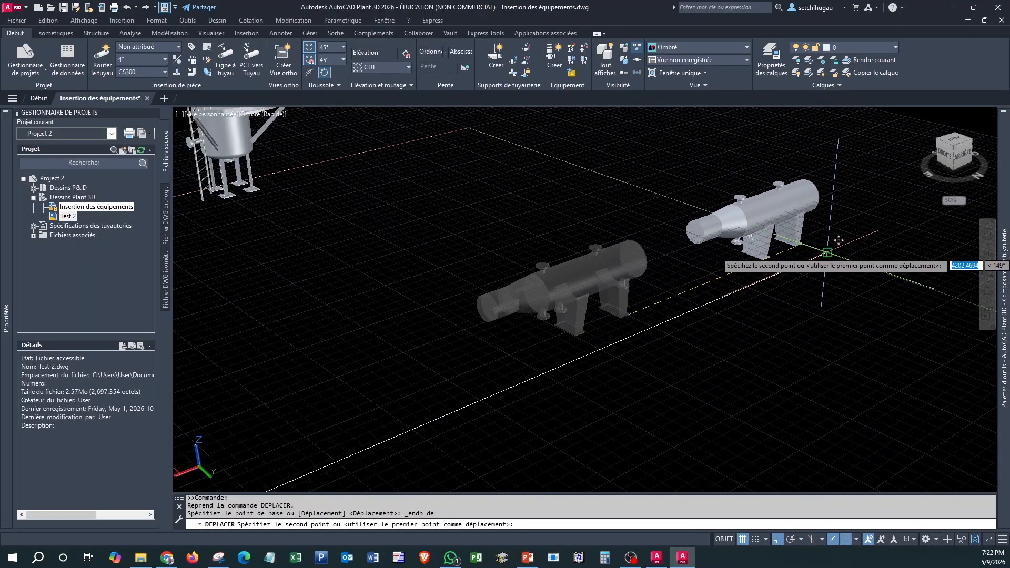
click(836, 247)
scroll(754, 264, down, 3)
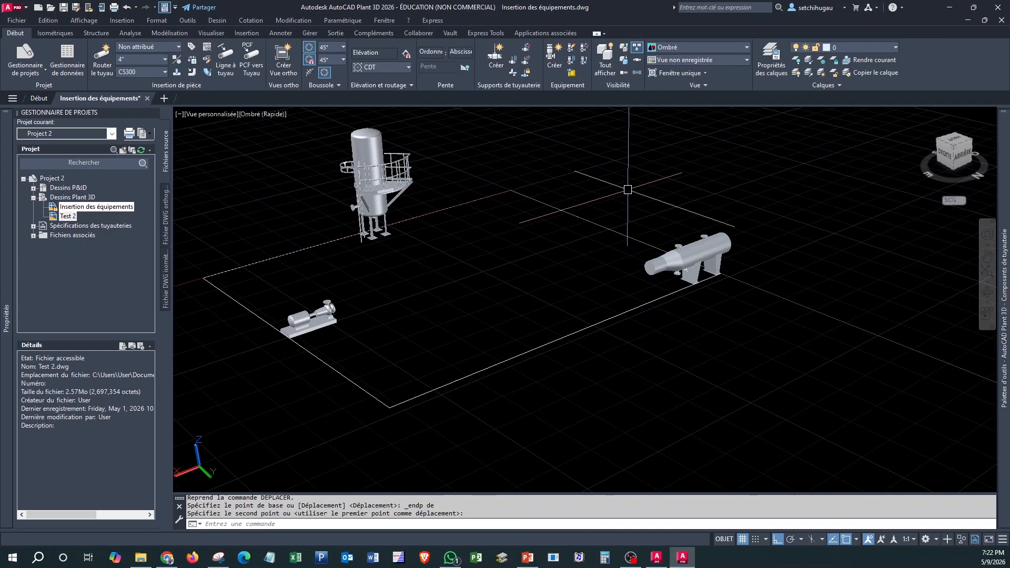
- Move the reboiler along the outline's edge towards the corner on the pump's side, keeping its saddles on the line
click(628, 190)
click(746, 299)
right_click(740, 192)
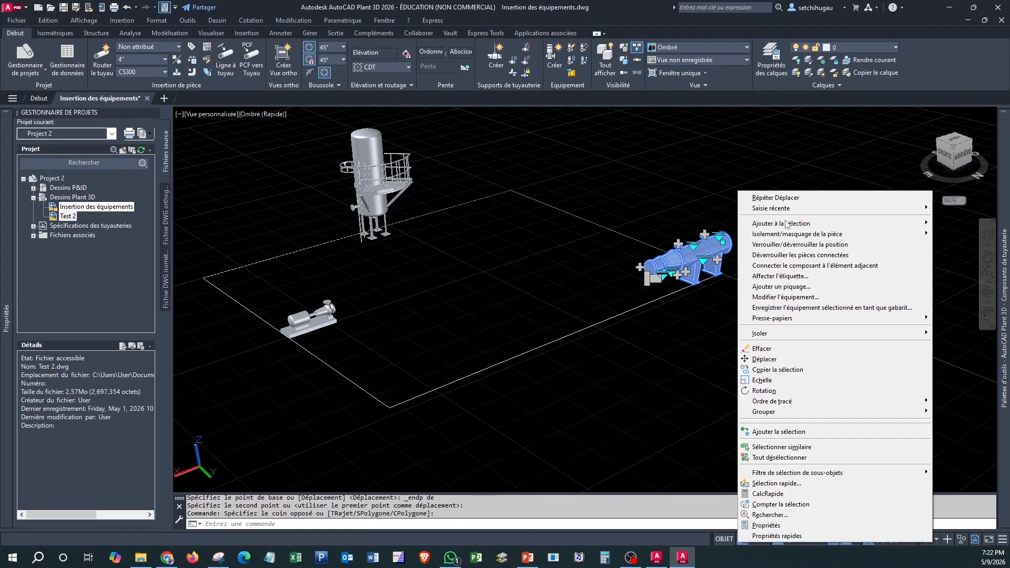
click(789, 361)
click(804, 358)
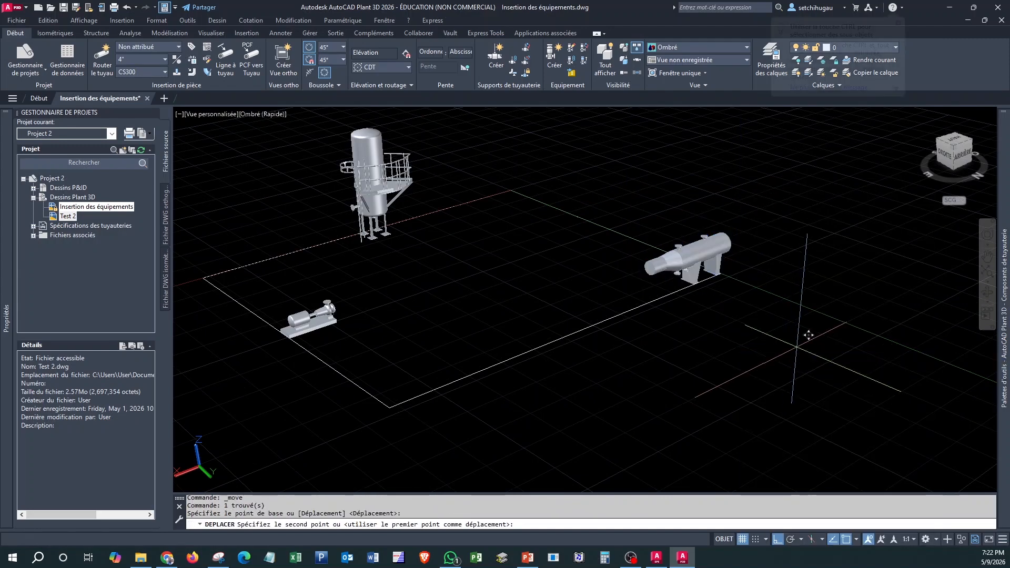
click(577, 452)
scroll(463, 363, up, 3)
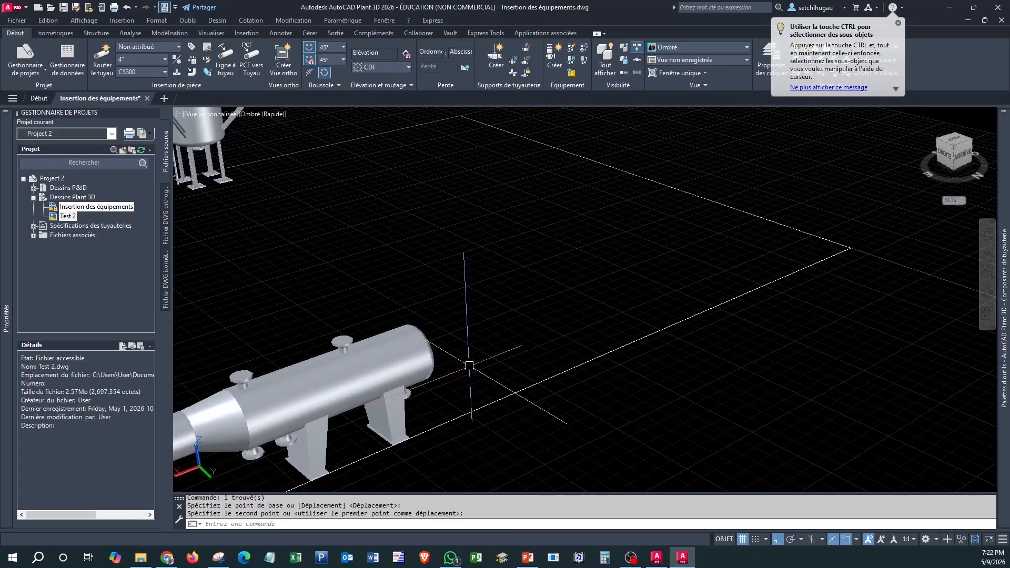
- Move the reboiler slightly inward from the edge so that it stands inside the rectangular outline
scroll(458, 353, down, 5)
click(453, 342)
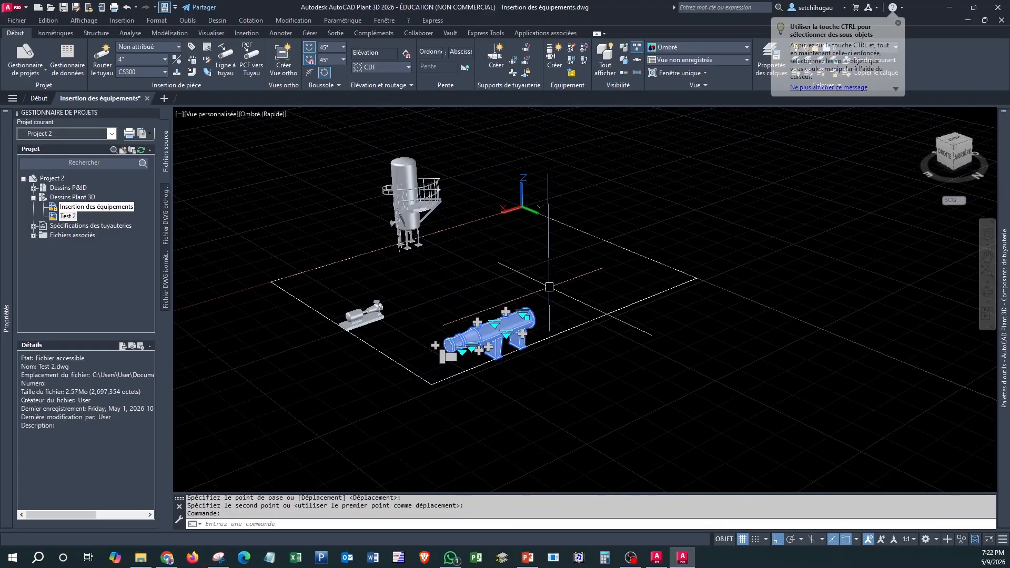
right_click(547, 336)
click(595, 364)
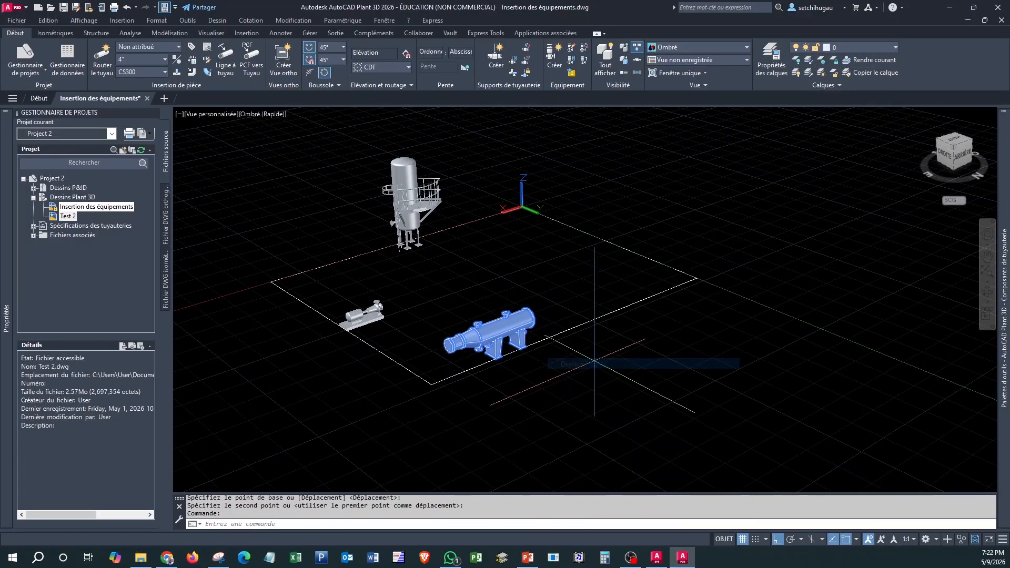
click(679, 421)
click(668, 417)
scroll(578, 315, up, 3)
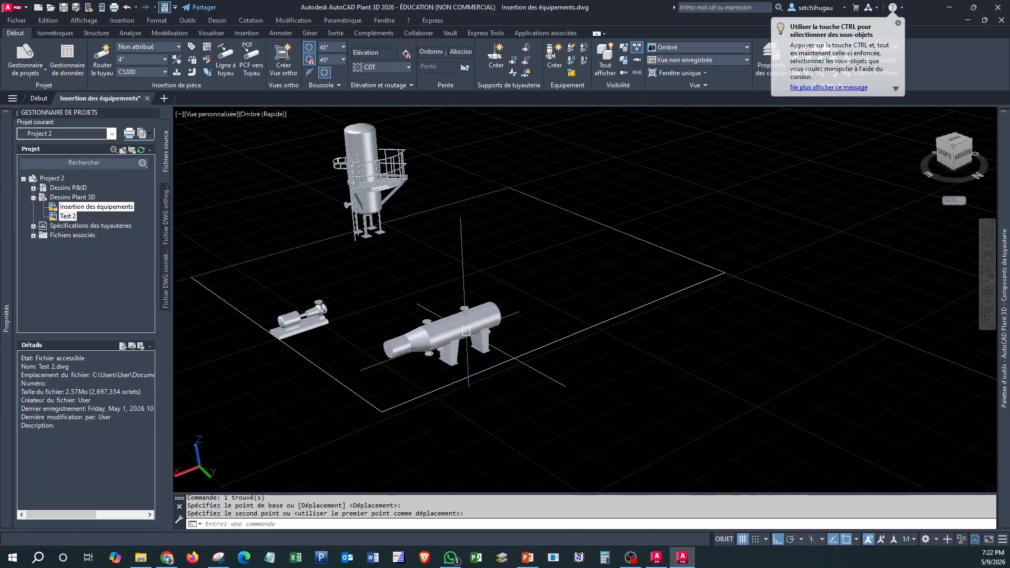
- Set the reboiler's colour property to Jaune and clear the selection
middle_drag(494, 313, 595, 334)
mouse_move(449, 302)
shift+middle_down()
mouse_move(623, 289)
mouse_move(457, 285)
shift+middle_up()
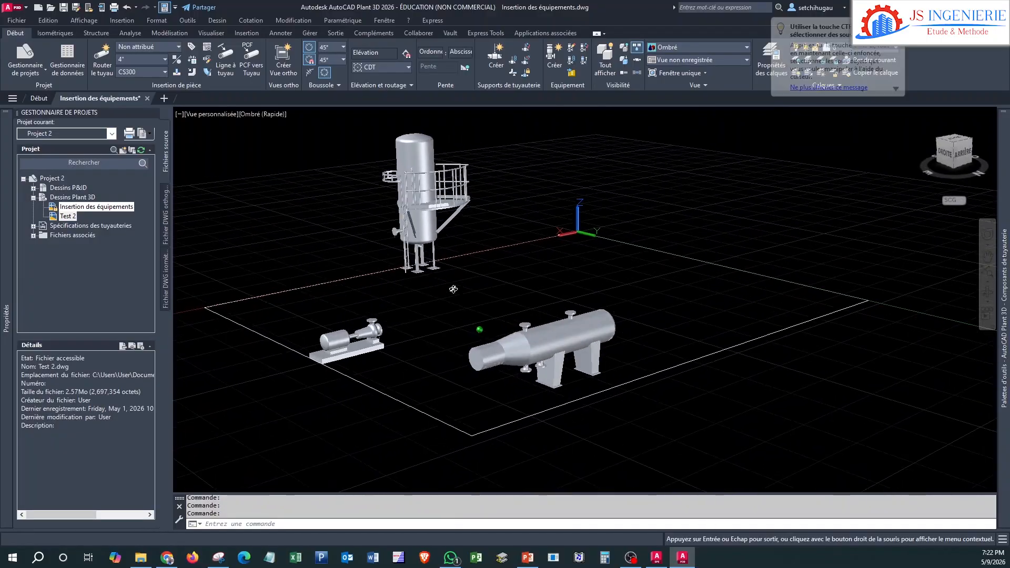
click(457, 285)
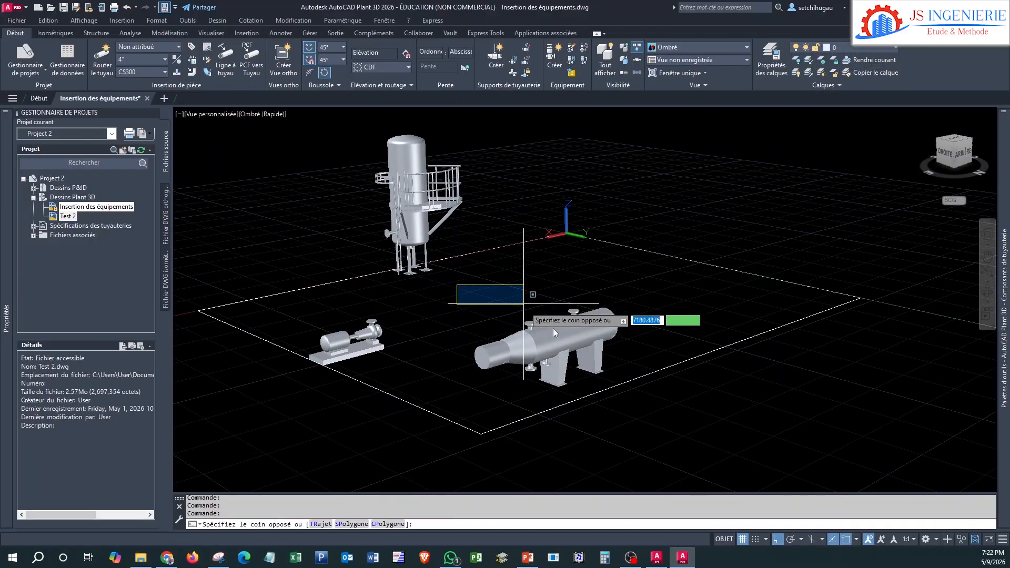
click(653, 400)
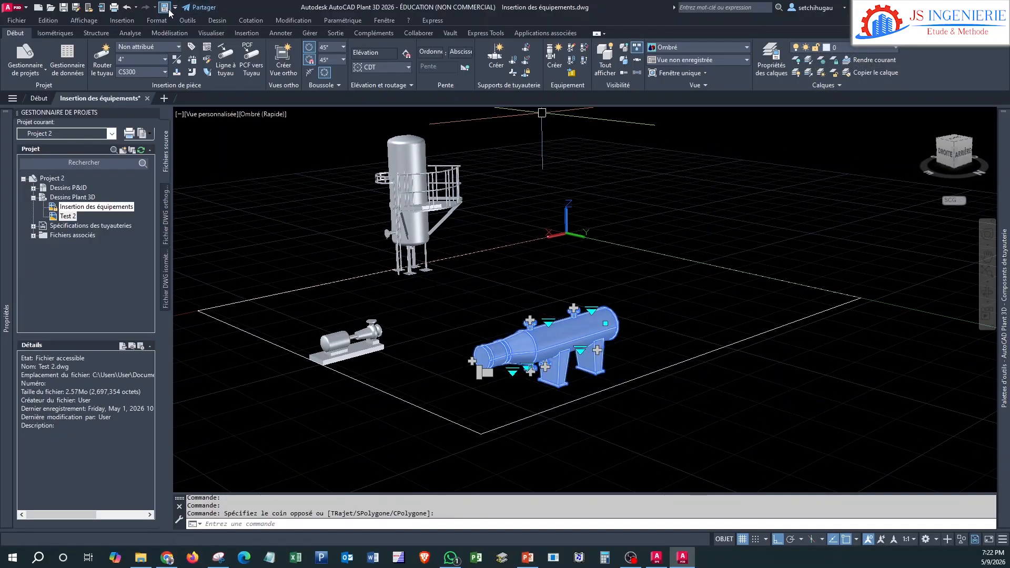
mouse_move(8, 173)
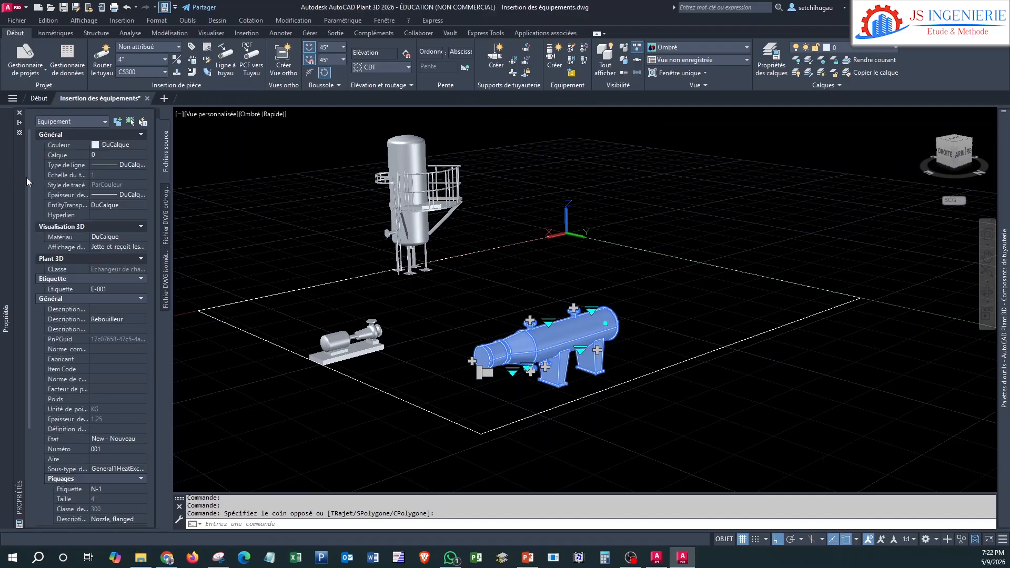
click(143, 145)
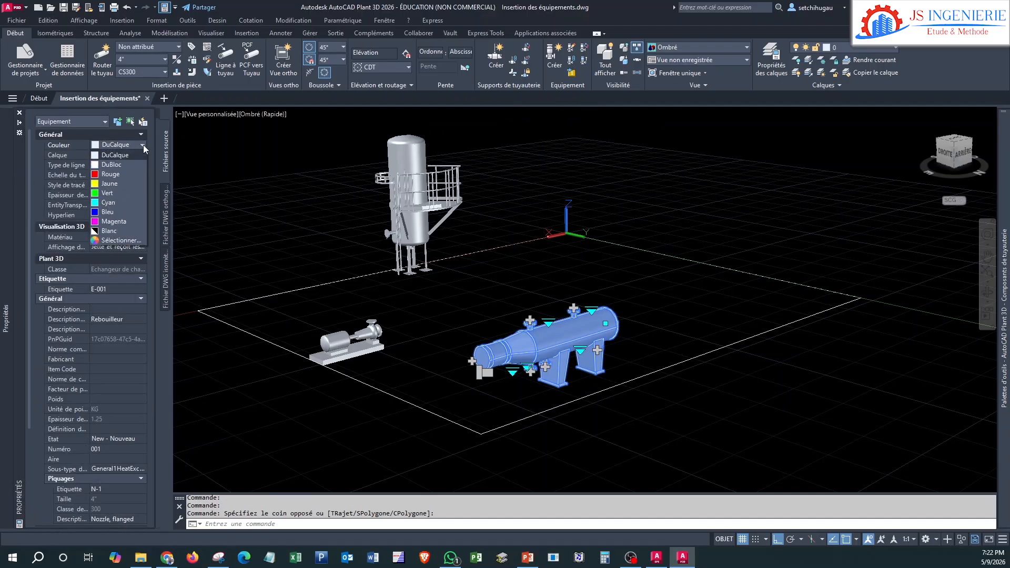
click(119, 185)
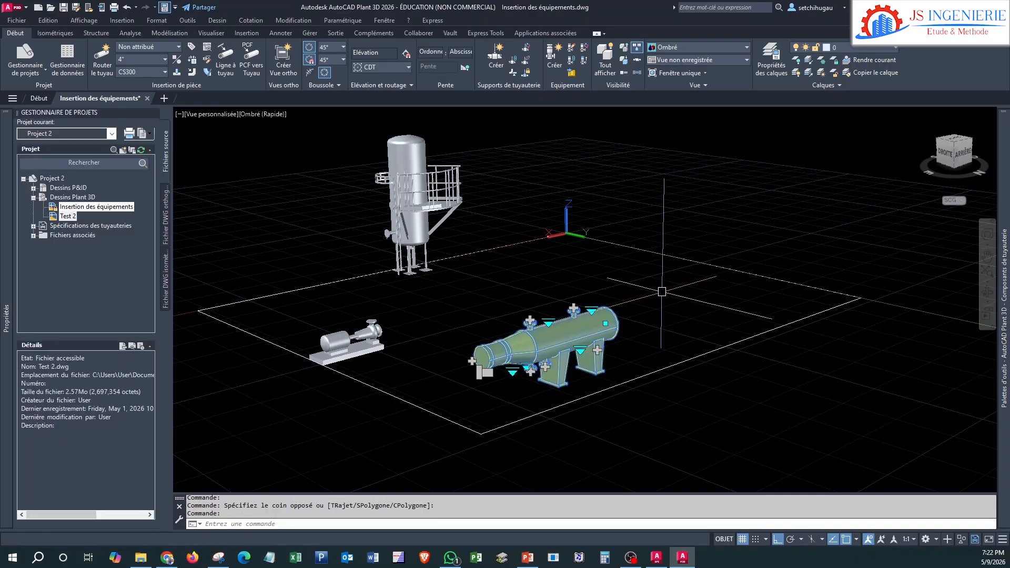
middle_drag(663, 291, 695, 309)
key(Escape)
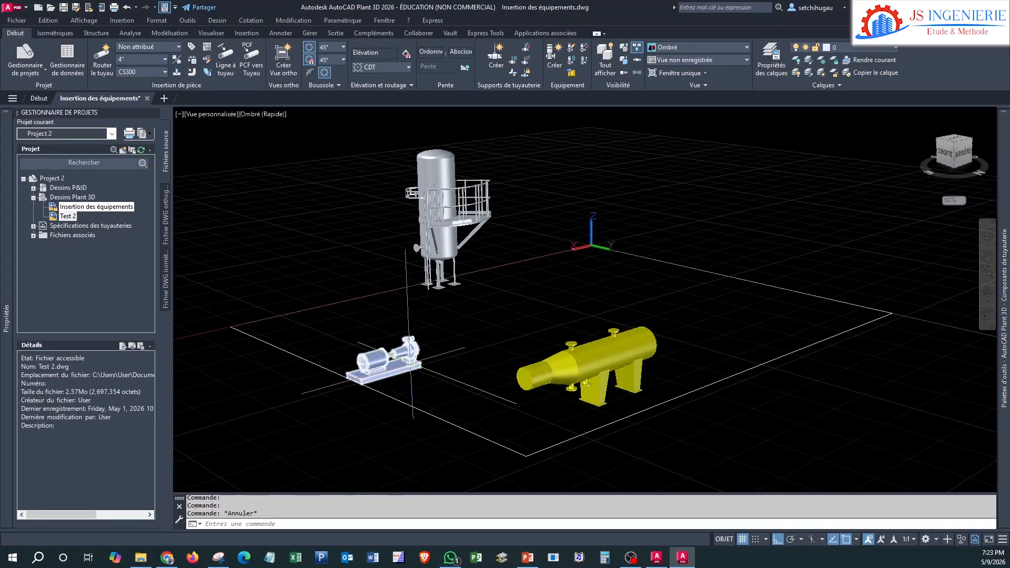
- Select the centrifugal pump and set its colour property to Jaune
scroll(599, 287, up, 1)
click(271, 327)
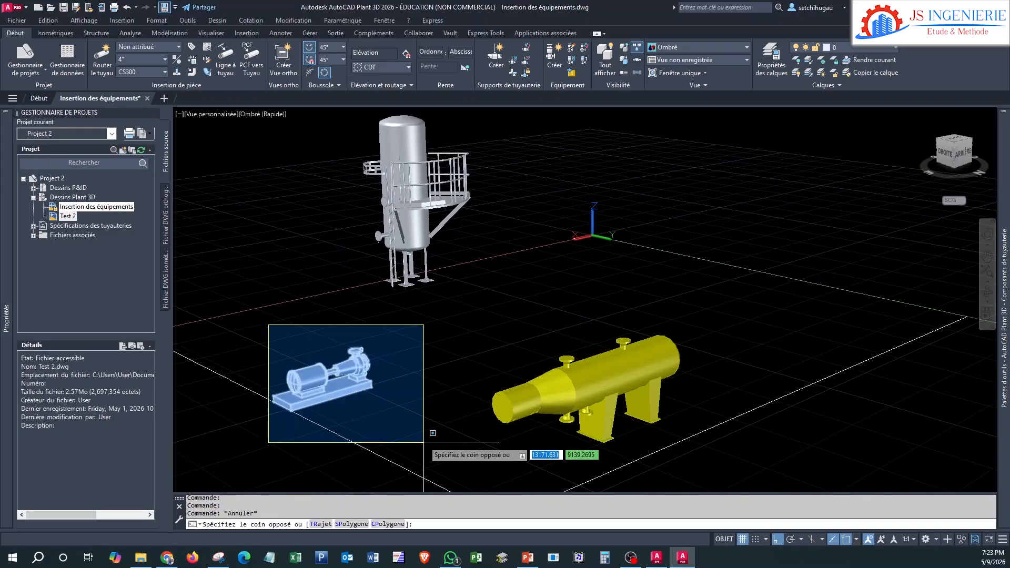
click(423, 442)
click(111, 134)
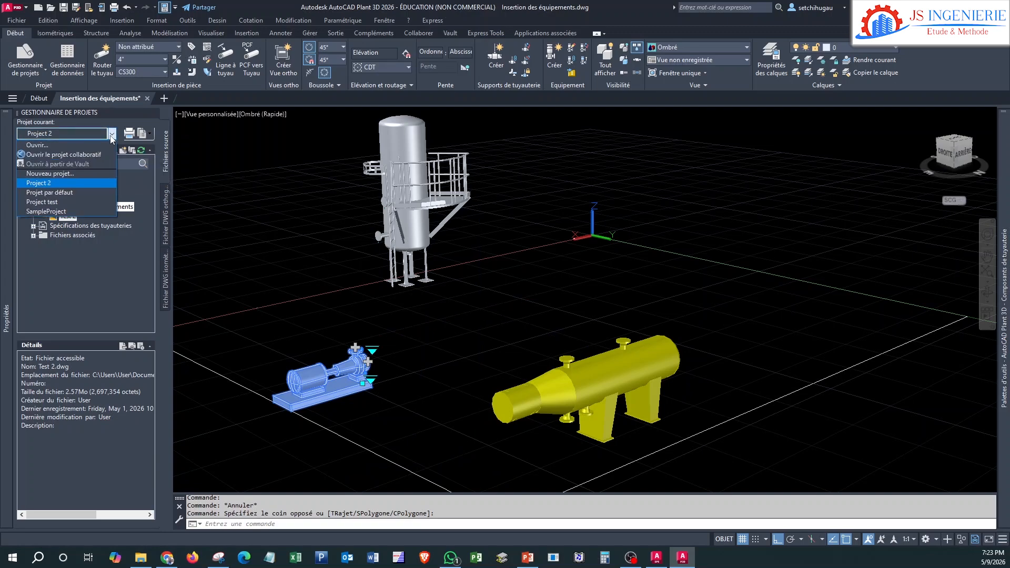
click(112, 138)
mouse_move(9, 149)
click(116, 145)
click(142, 145)
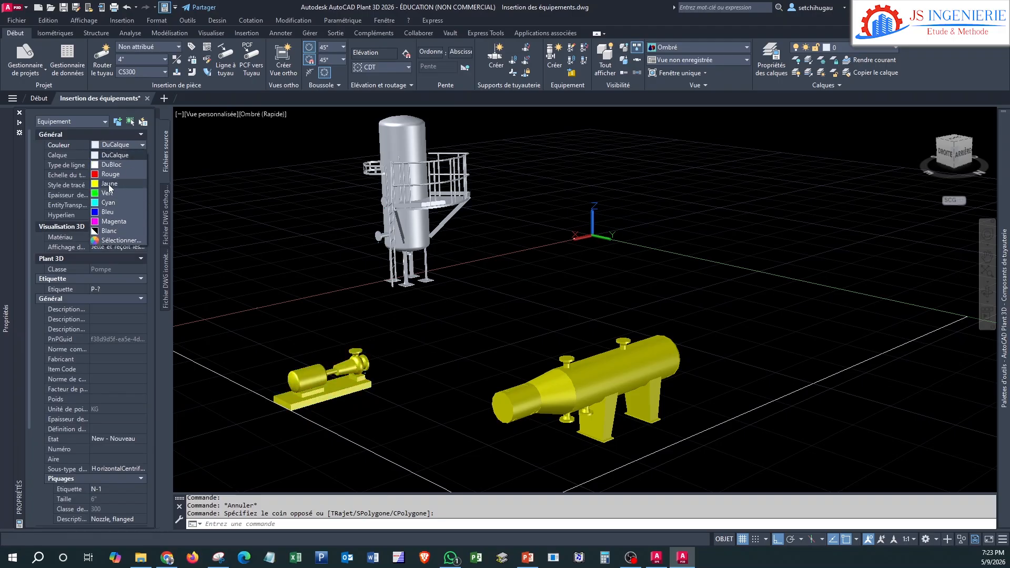
click(110, 187)
middle_drag(423, 346, 481, 360)
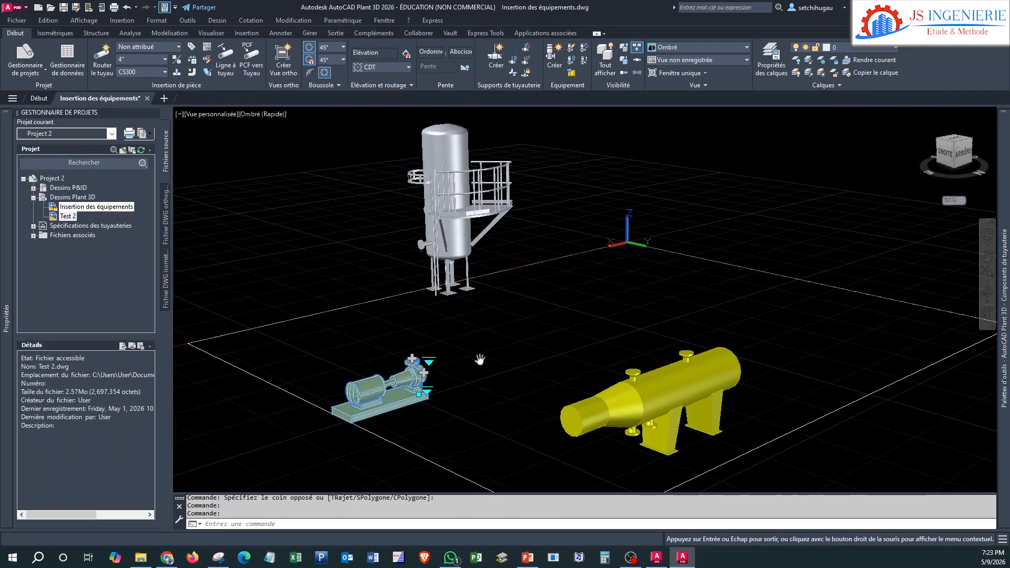
- Select the vertical vessel TK-001, set its colour property to Jaune and clear the selection
key(Escape)
middle_drag(449, 327, 474, 363)
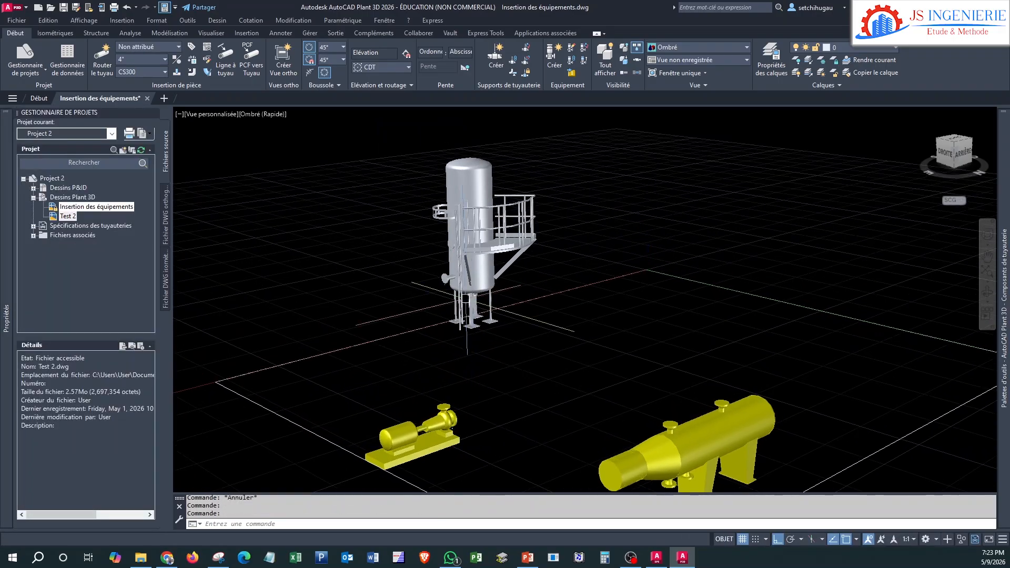
click(397, 140)
click(742, 361)
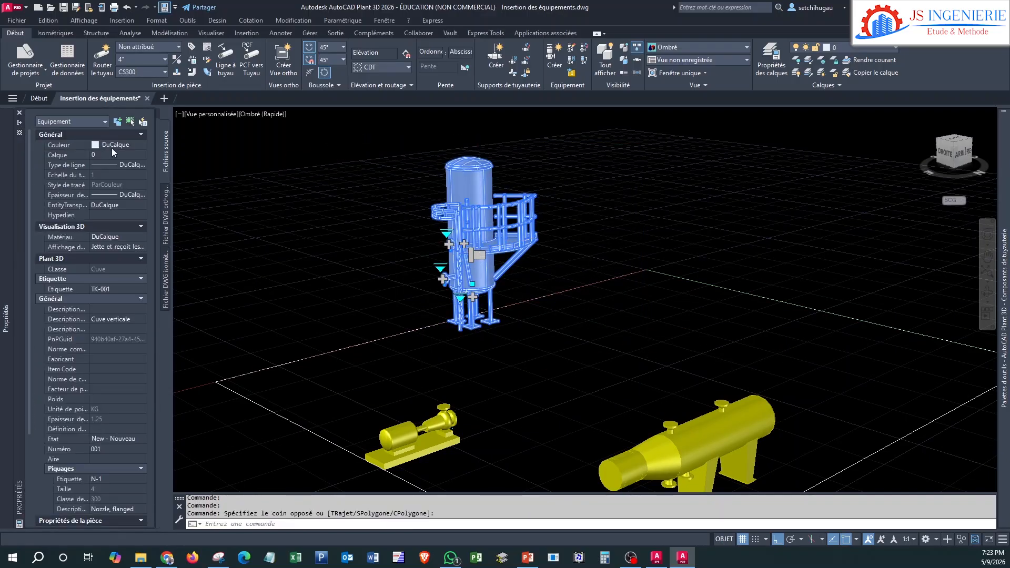
click(142, 145)
click(117, 185)
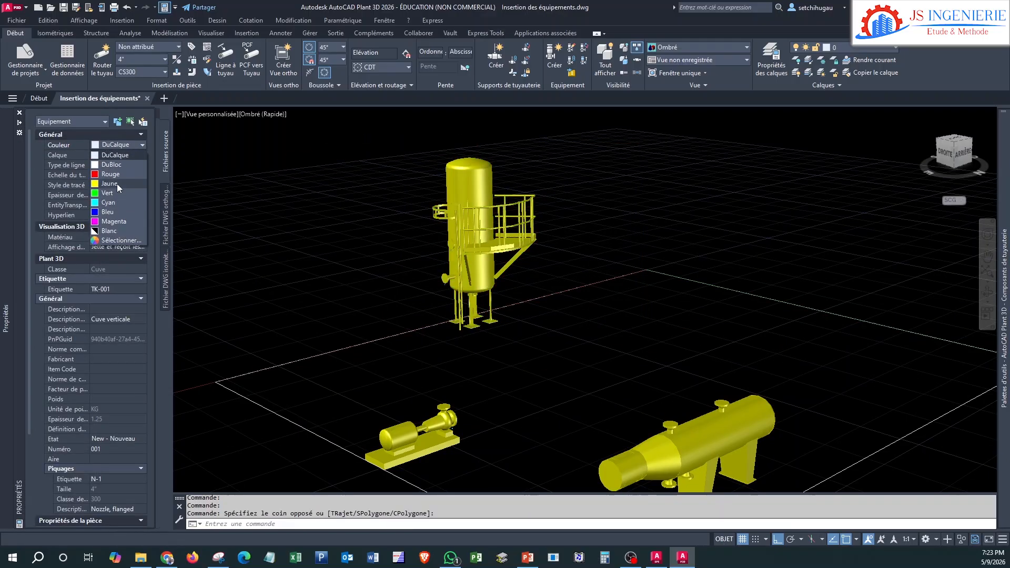
click(583, 332)
key(Escape)
- Examine the layout of the vertical vessel, pump and reboiler within the rectangular outline from several angles
scroll(508, 238, down, 2)
shift+middle_drag(509, 238, 499, 345)
middle_drag(650, 424, 562, 385)
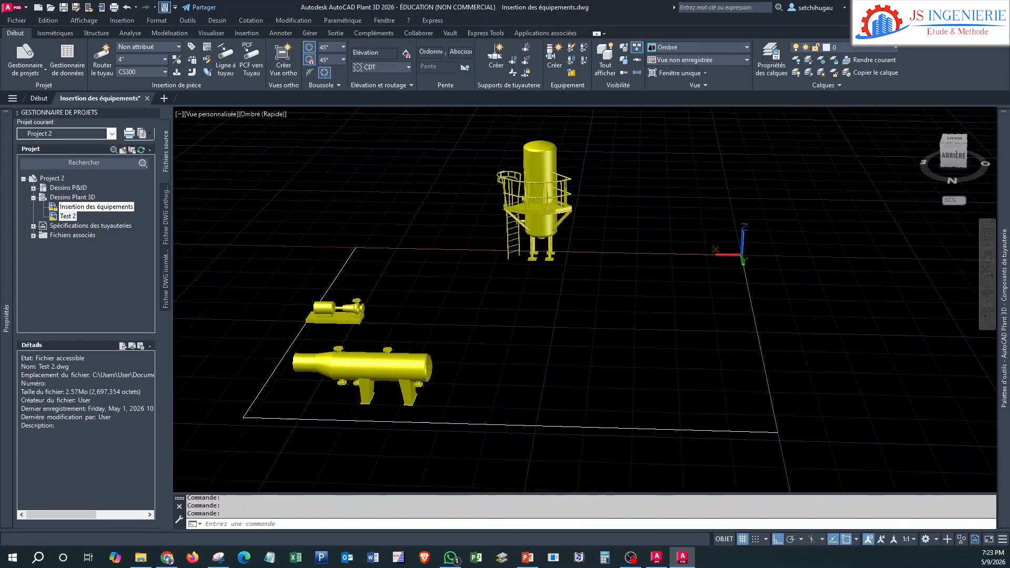
middle_drag(681, 397, 652, 399)
shift+middle_drag(400, 394, 512, 413)
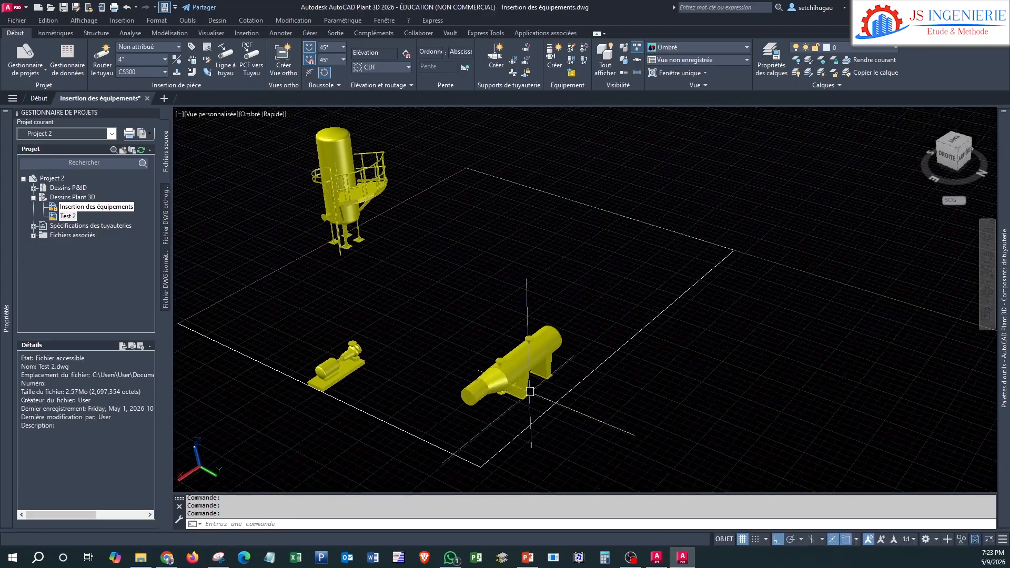
scroll(671, 355, up, 3)
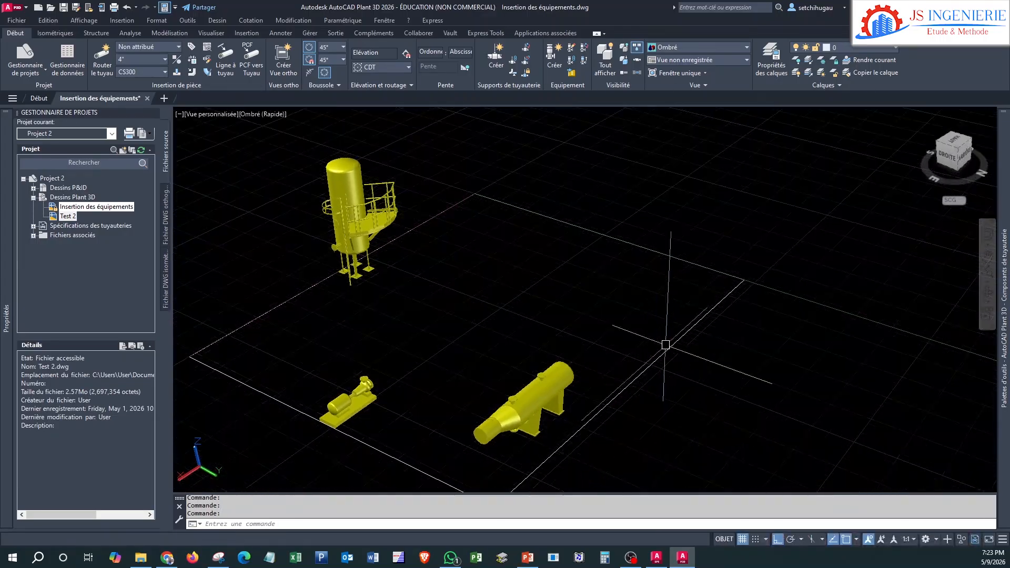
scroll(679, 347, down, 4)
mouse_move(733, 401)
shift+middle_down()
mouse_move(600, 385)
mouse_move(726, 386)
shift+middle_up()
scroll(600, 401, up, 2)
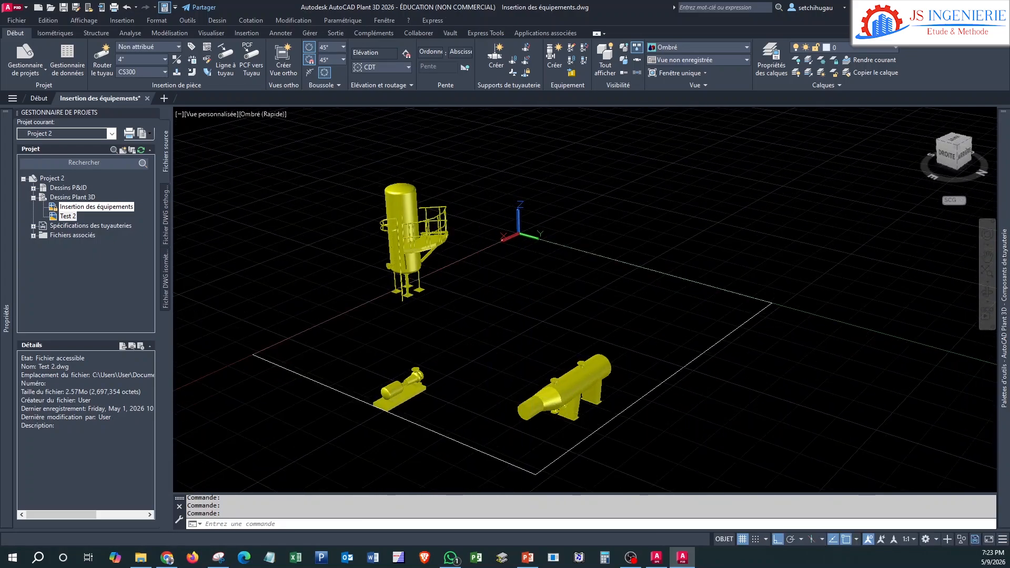
middle_drag(482, 338, 509, 337)
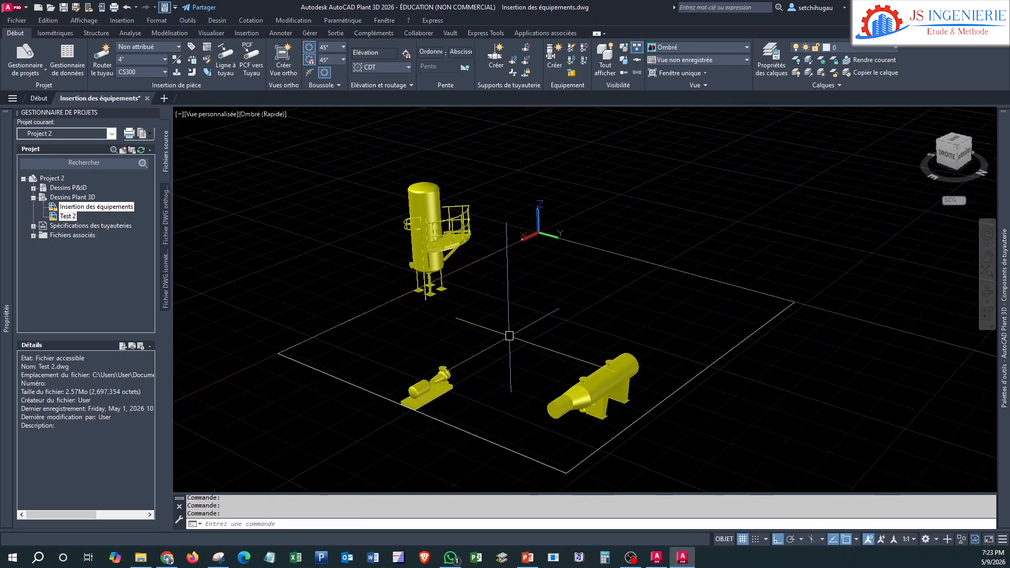
- Start a new equipment item of type Cuve horizontale and assign it the tag TK-002
click(553, 59)
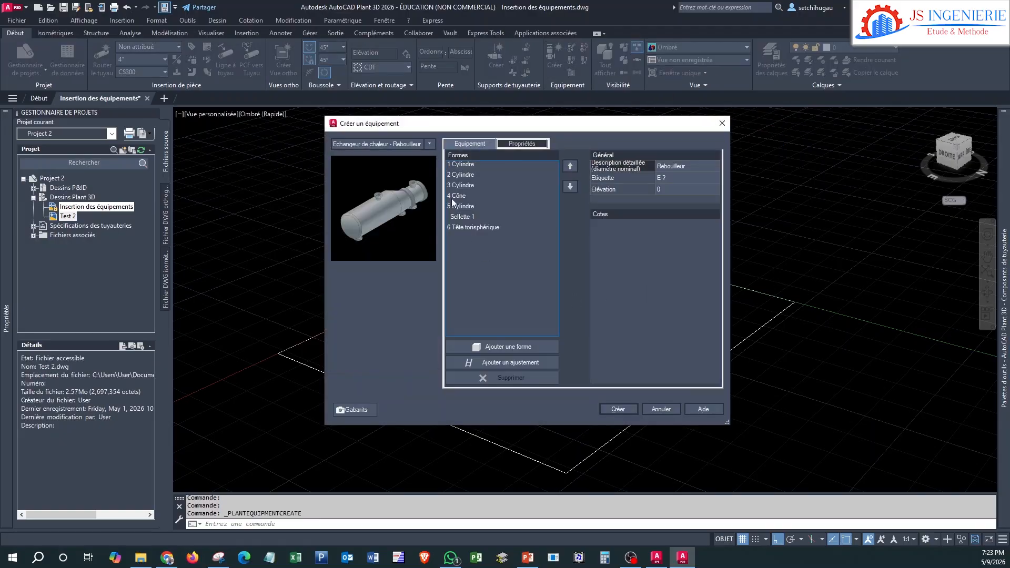
click(430, 144)
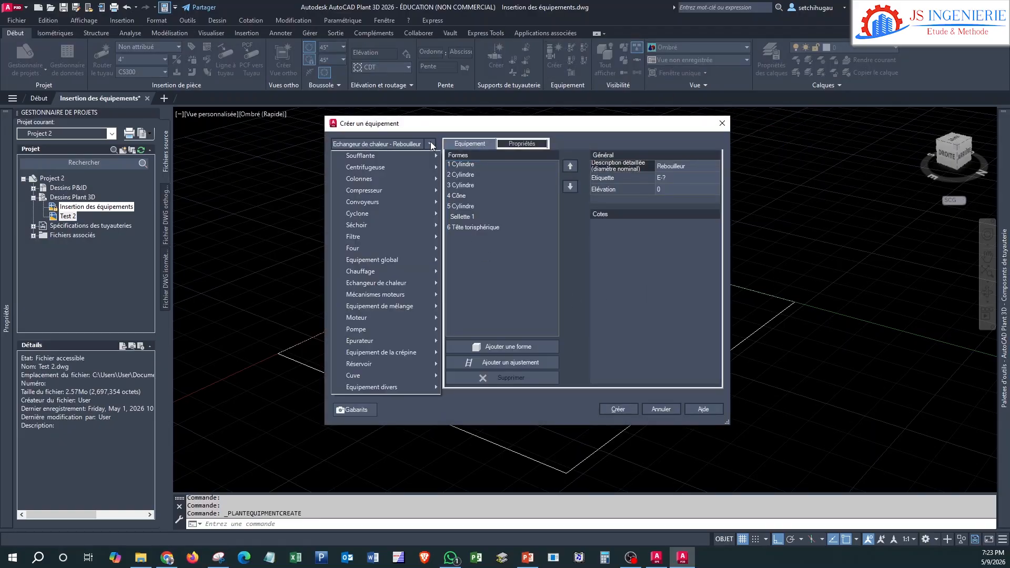
mouse_move(365, 378)
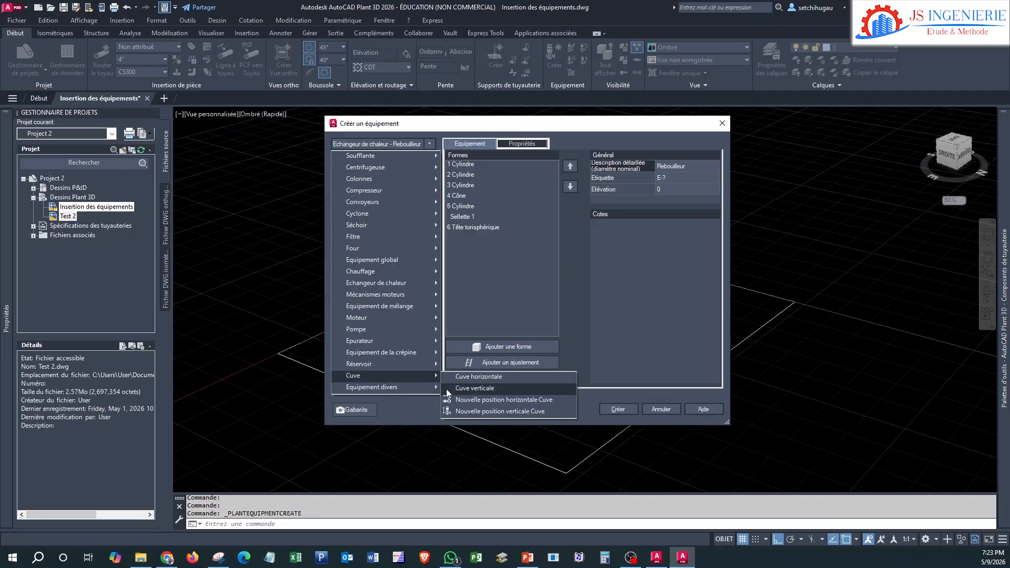
click(488, 377)
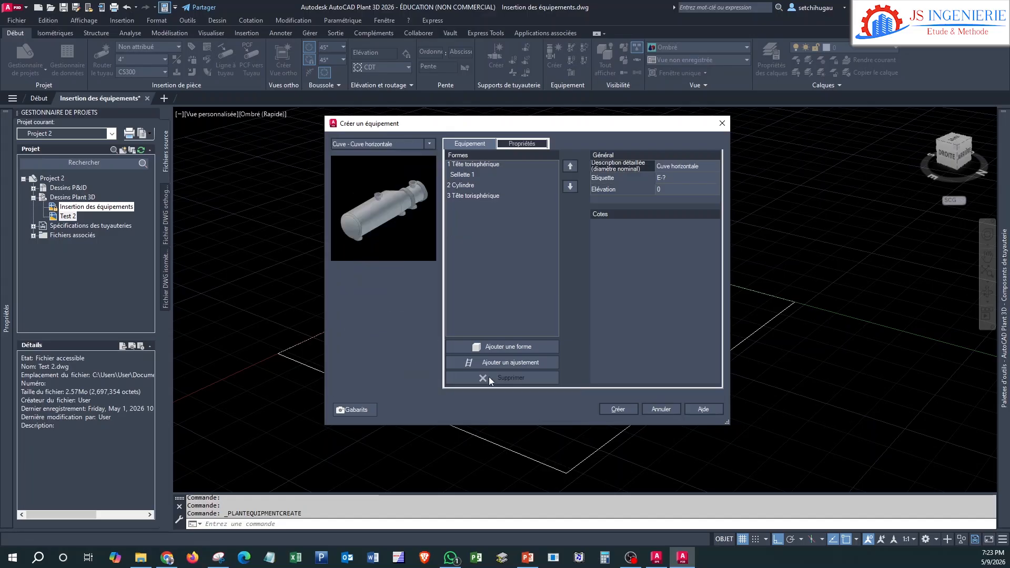
click(689, 177)
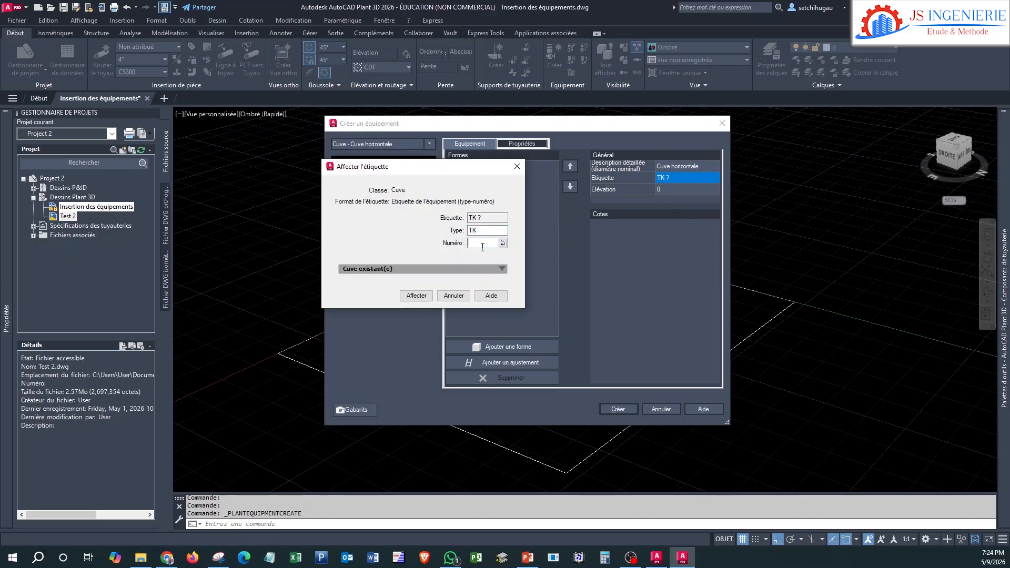
click(416, 295)
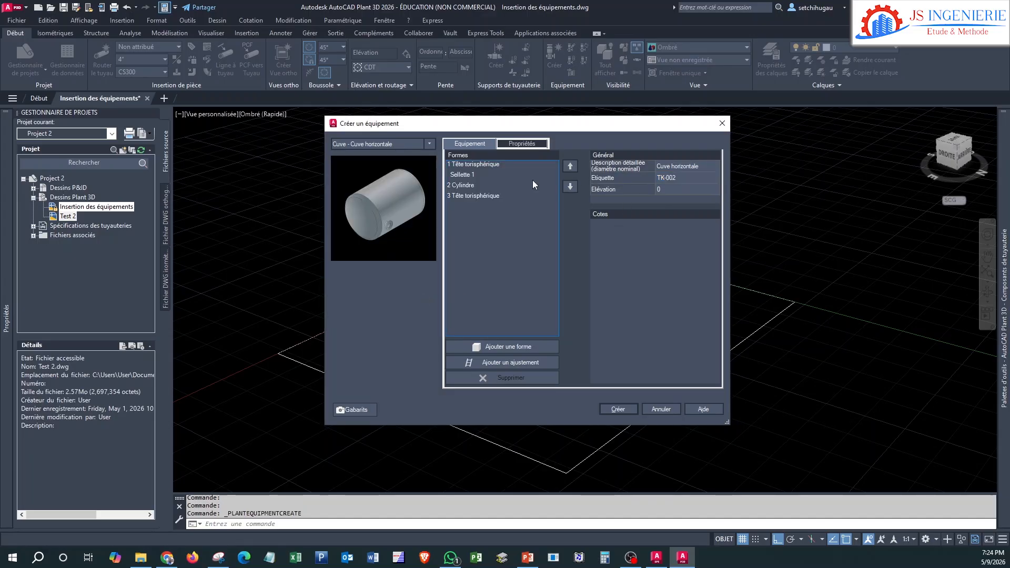
- Set the horizontal vessel's cylinder height H to 3000 and check the dimensions of both torispherical heads
click(465, 176)
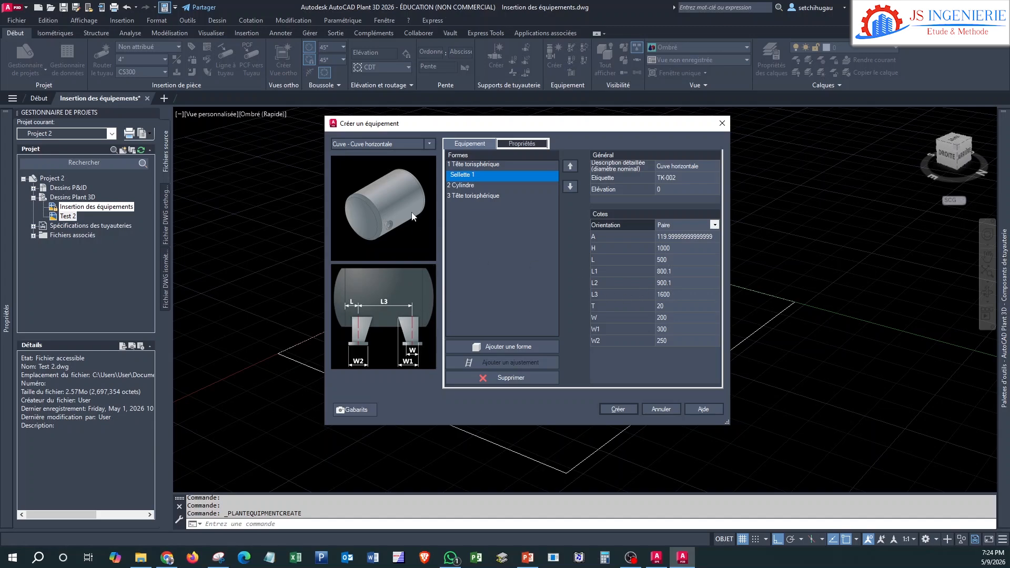
click(472, 185)
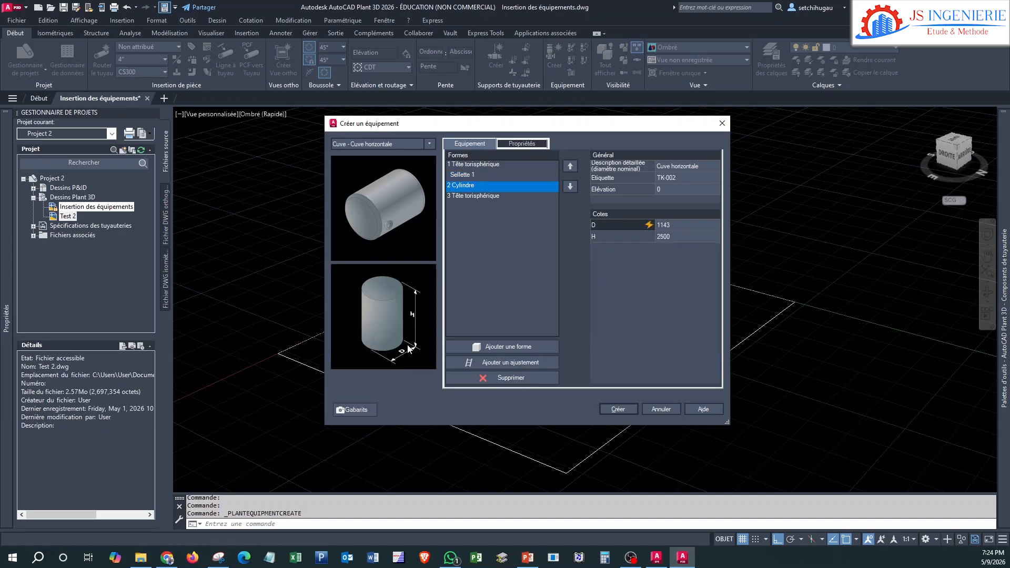
click(678, 237)
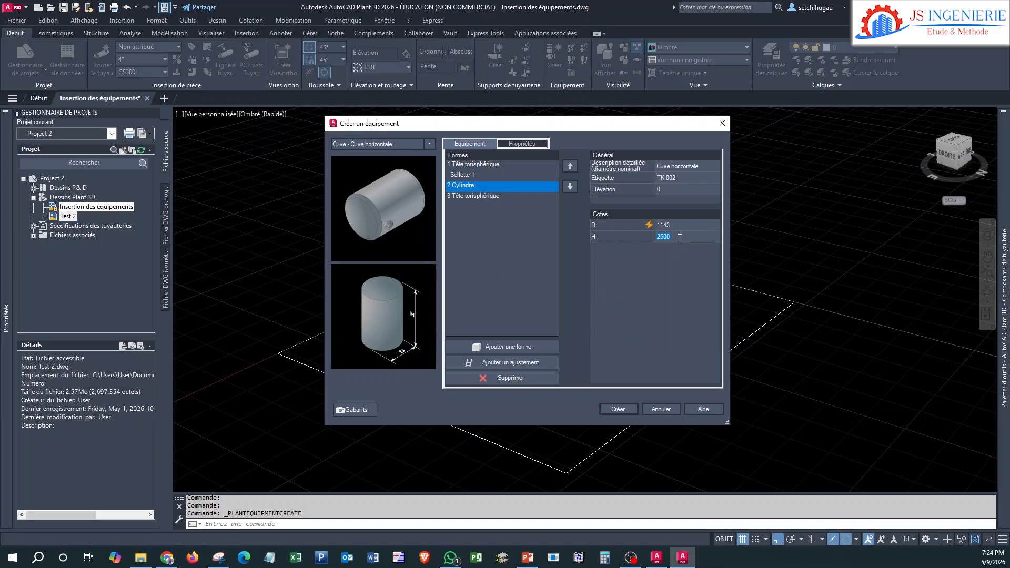
text(3000)
click(473, 166)
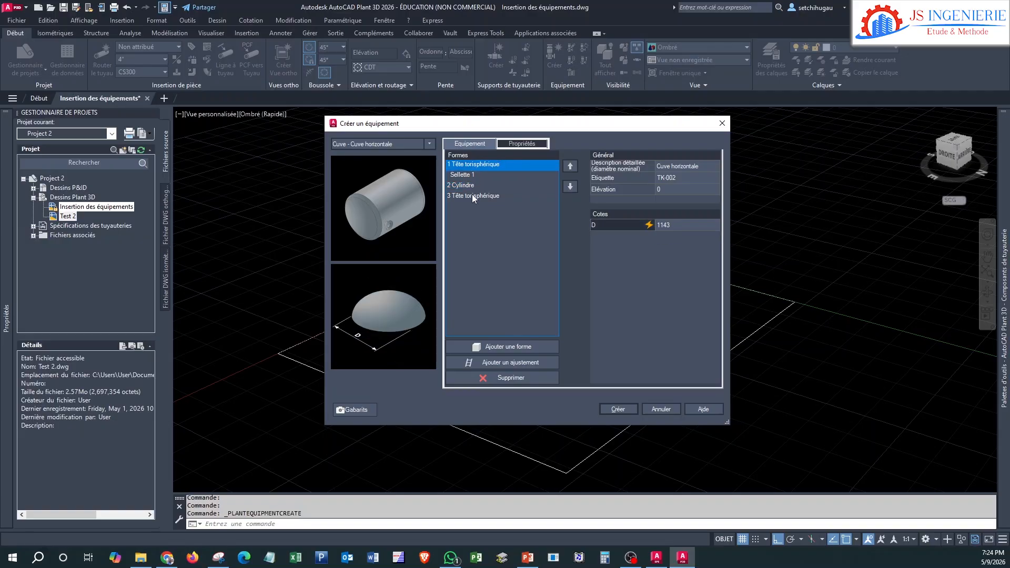
click(473, 197)
- Set the saddle spacing L3 of the horizontal vessel's saddle pair to 2000
click(471, 176)
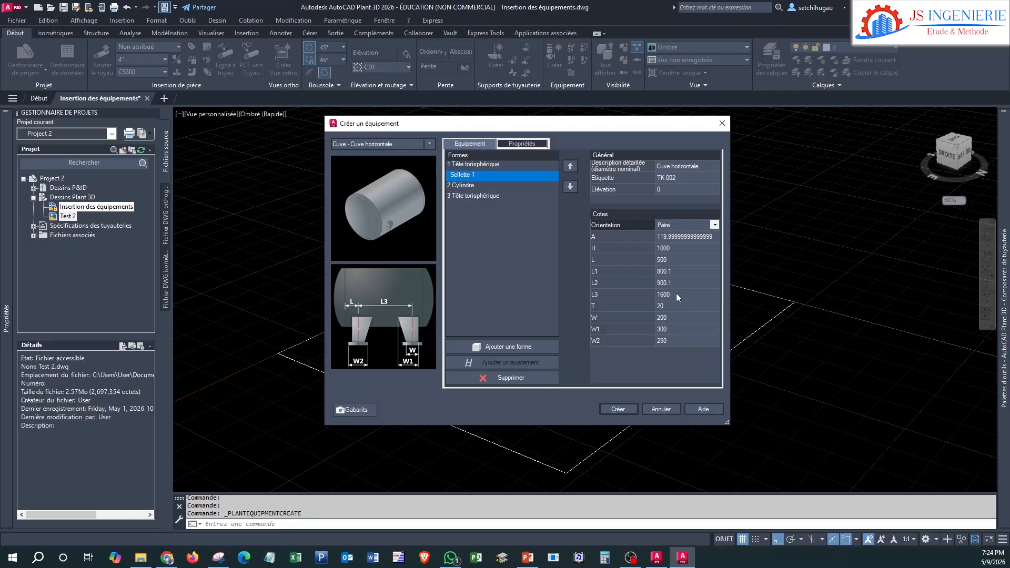
click(674, 260)
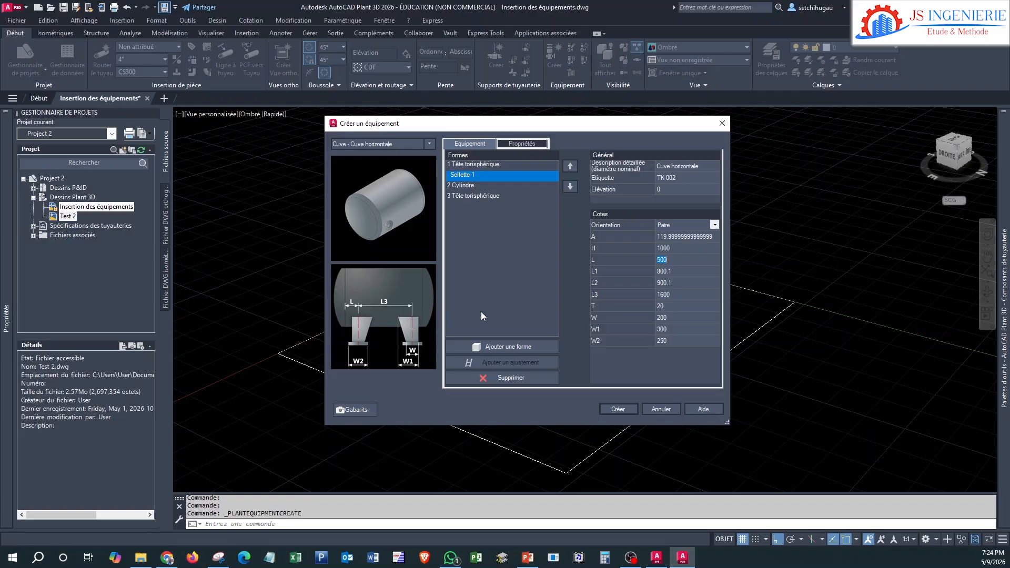
click(680, 296)
text(2000)
- Create the horizontal vessel and place it just outside the outline's corner beyond the reboiler, rotated parallel to the Y axis
click(619, 409)
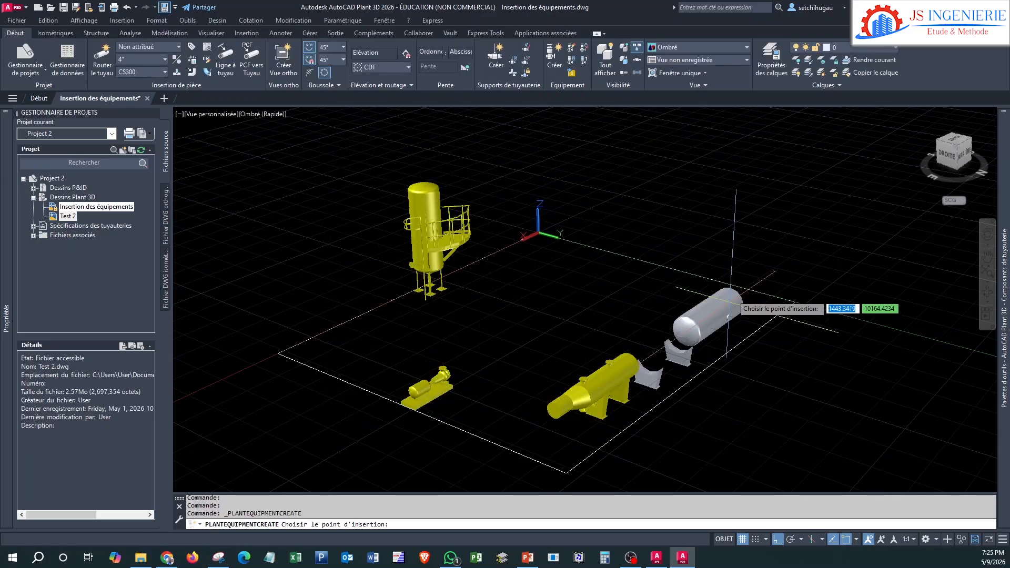
click(766, 258)
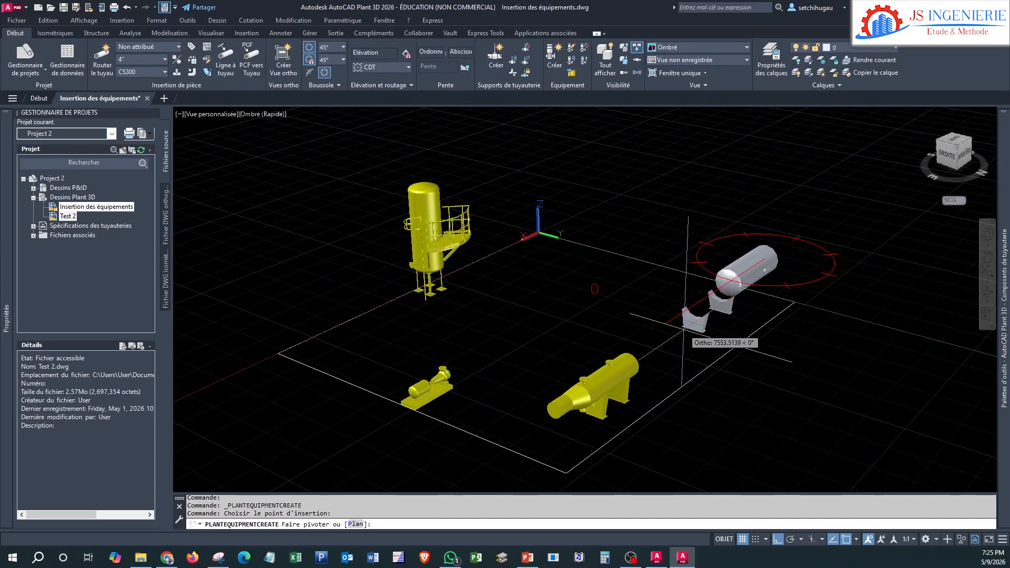
click(914, 322)
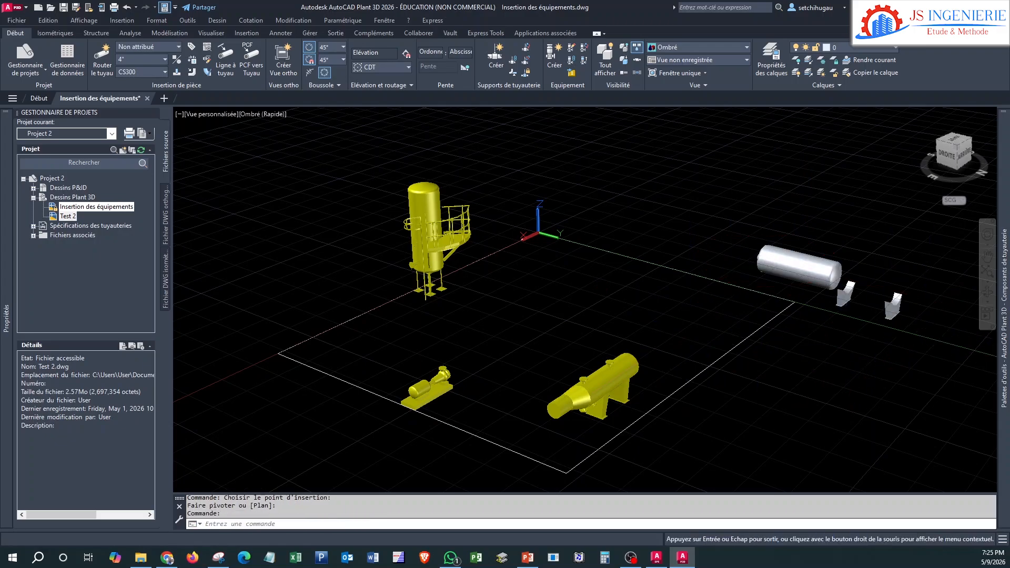
- Move the horizontal vessel from the bottom endpoint of its outer saddle onto the nearest corner of the rectangular outline
scroll(847, 295, up, 2)
shift+middle_drag(856, 290, 623, 293)
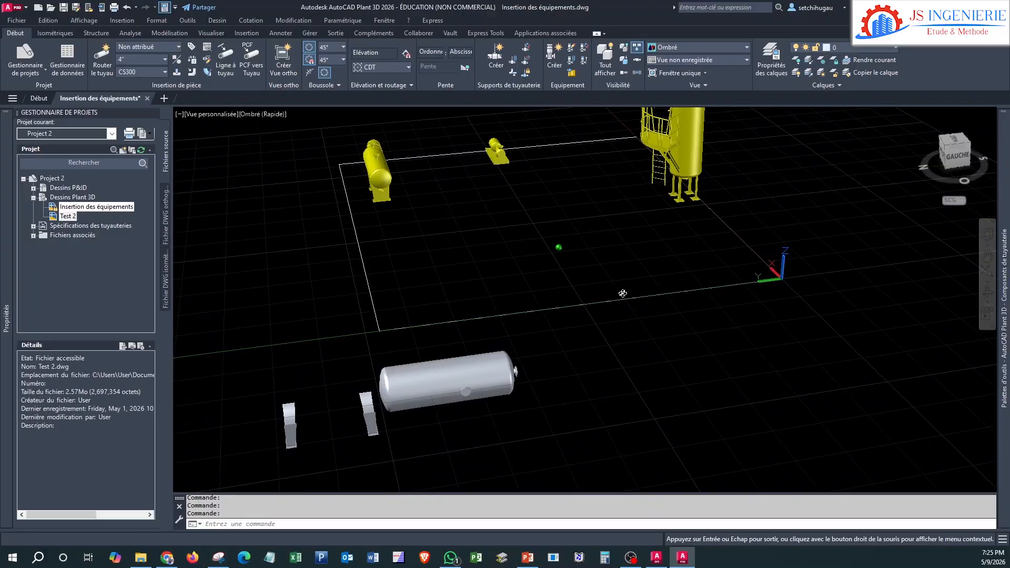
middle_drag(532, 430, 647, 410)
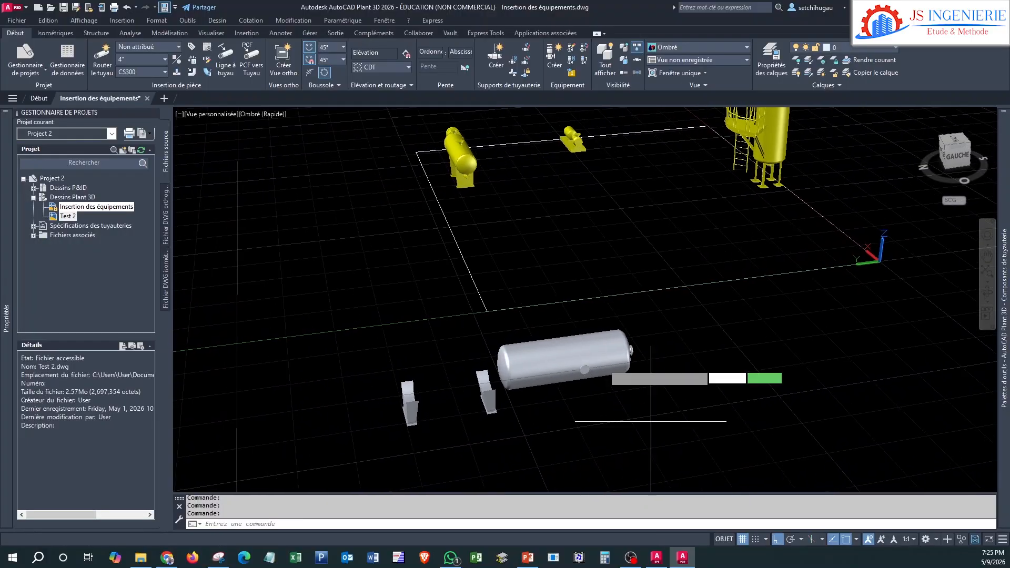
click(676, 418)
click(361, 362)
right_click(588, 242)
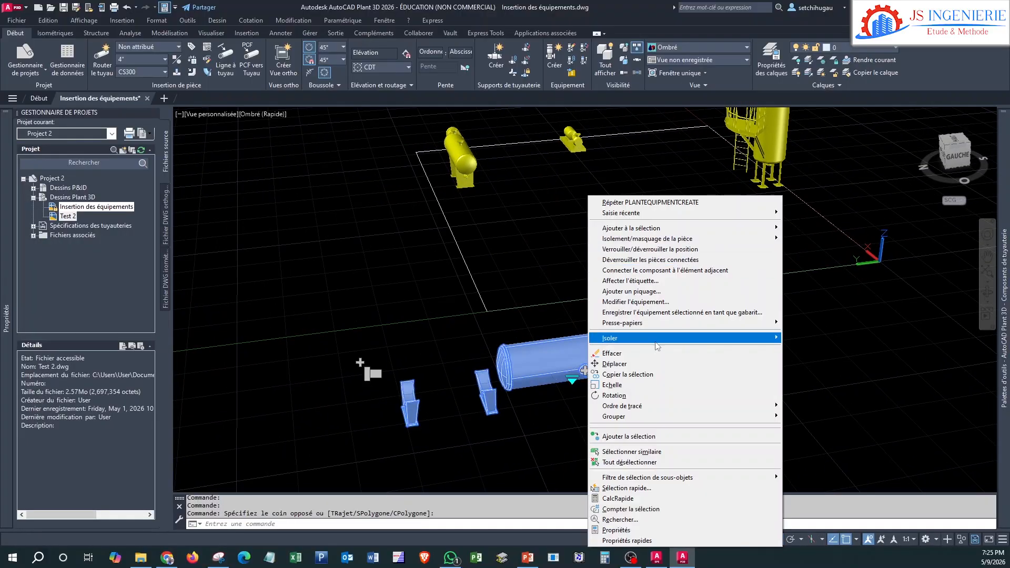
click(615, 364)
scroll(400, 442, up, 1)
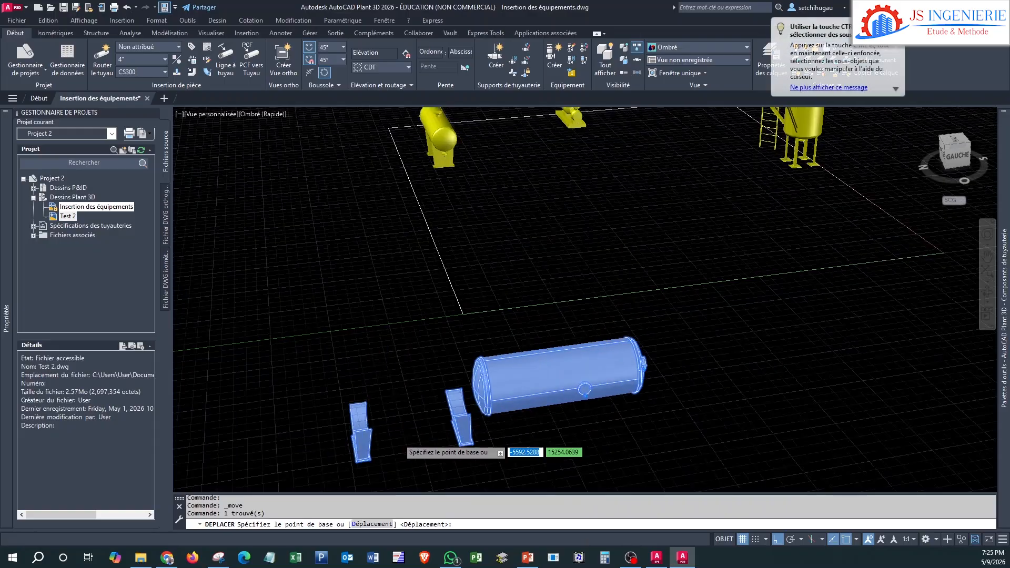
scroll(473, 286, up, 3)
shift+right_click(562, 283)
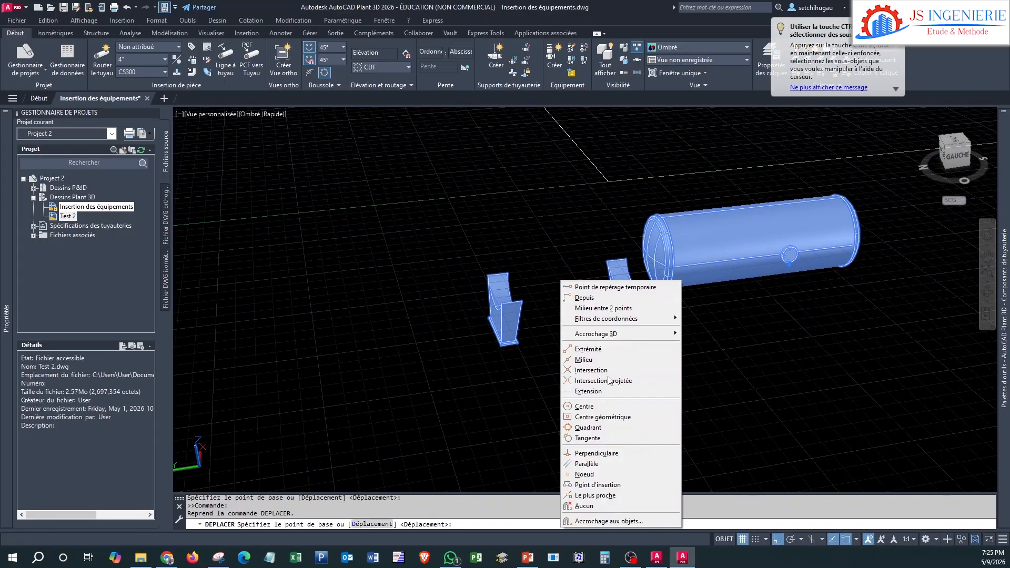
click(595, 349)
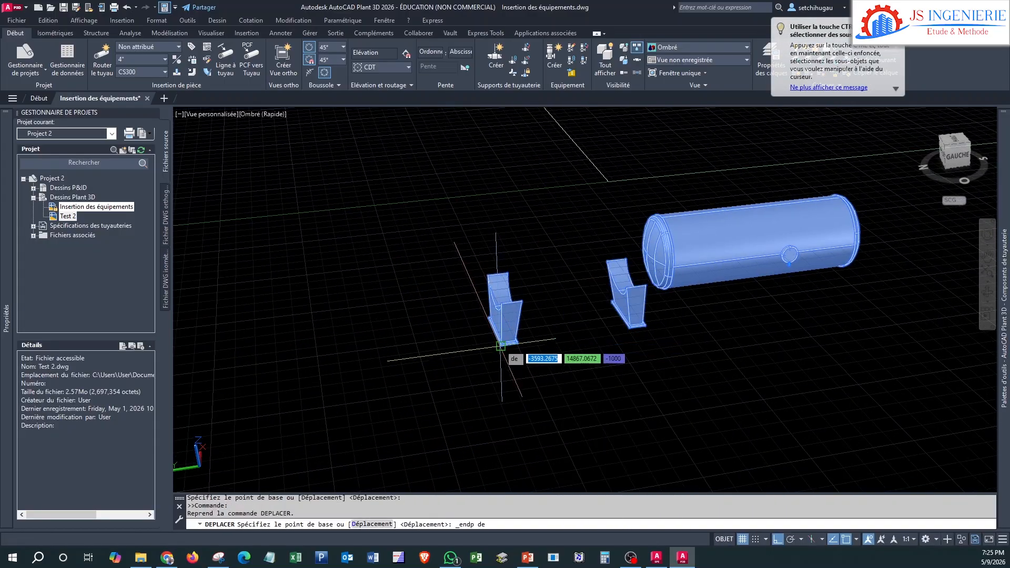
click(501, 346)
scroll(733, 150, down, 1)
middle_drag(733, 150, 609, 300)
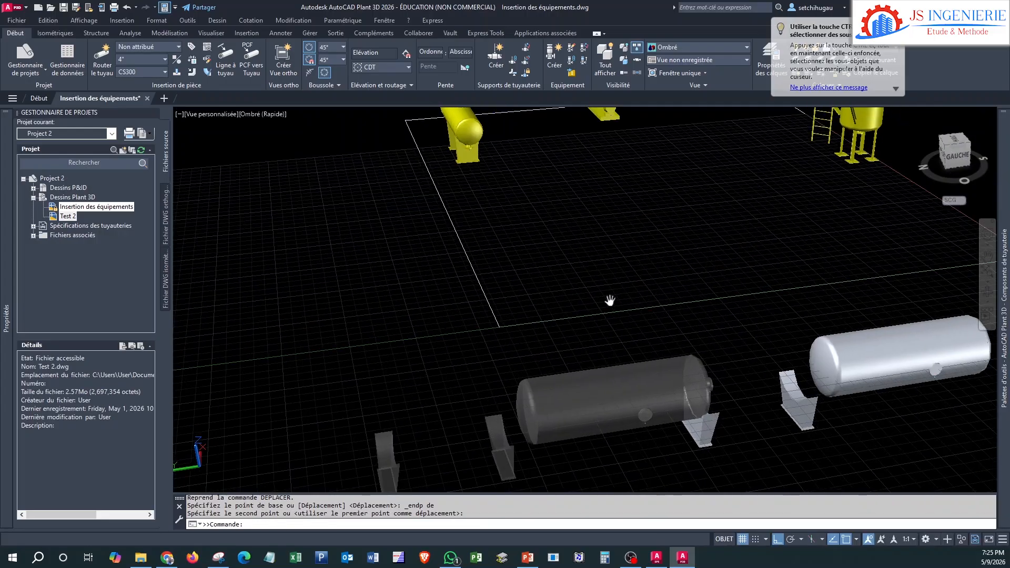
click(499, 328)
- Extrude the rectangular outline beneath the equipment to a height of 20
scroll(568, 319, down, 2)
middle_drag(771, 298, 655, 355)
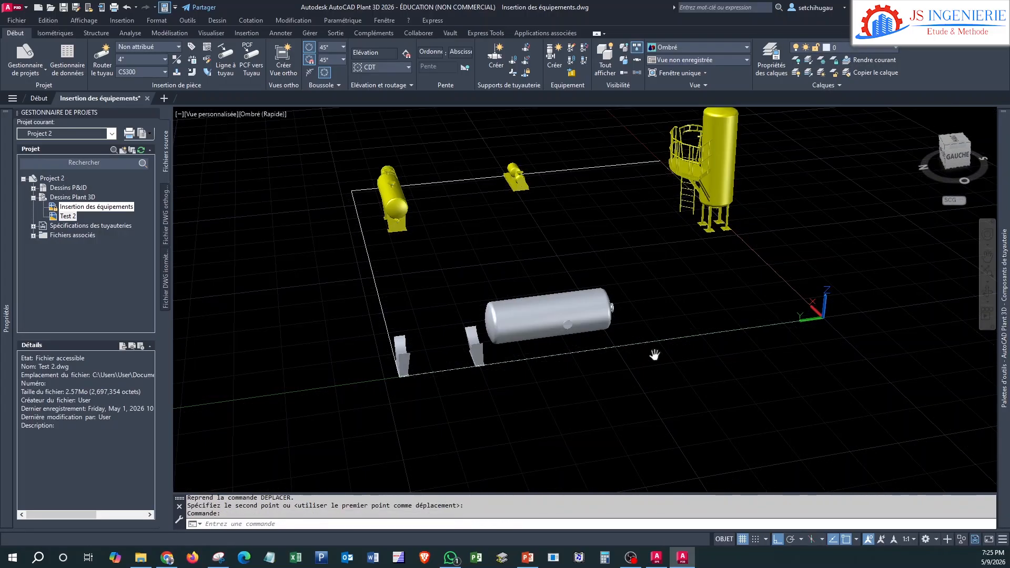
middle_drag(495, 264, 500, 263)
key(Escape)
text(EX)
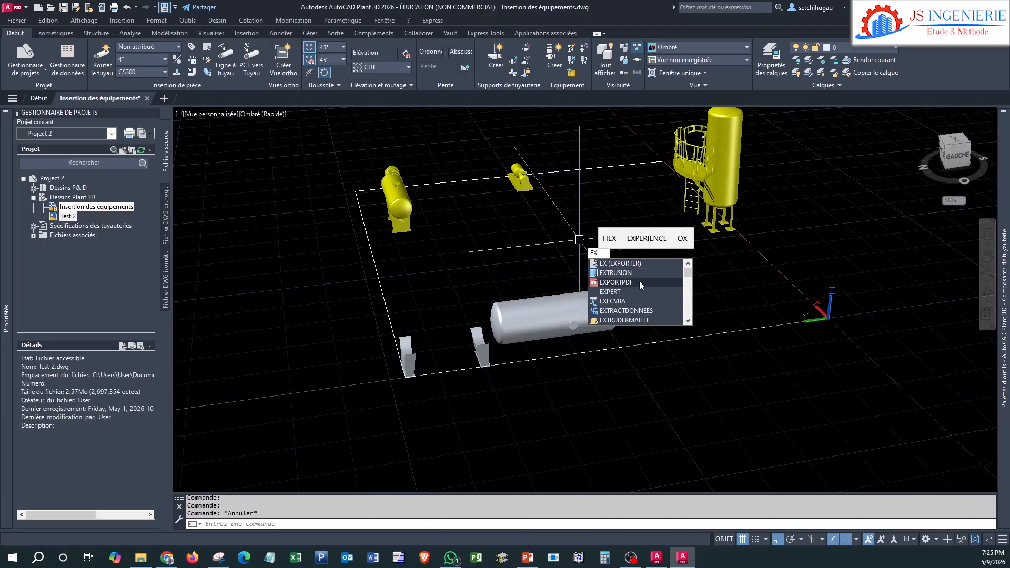
click(634, 274)
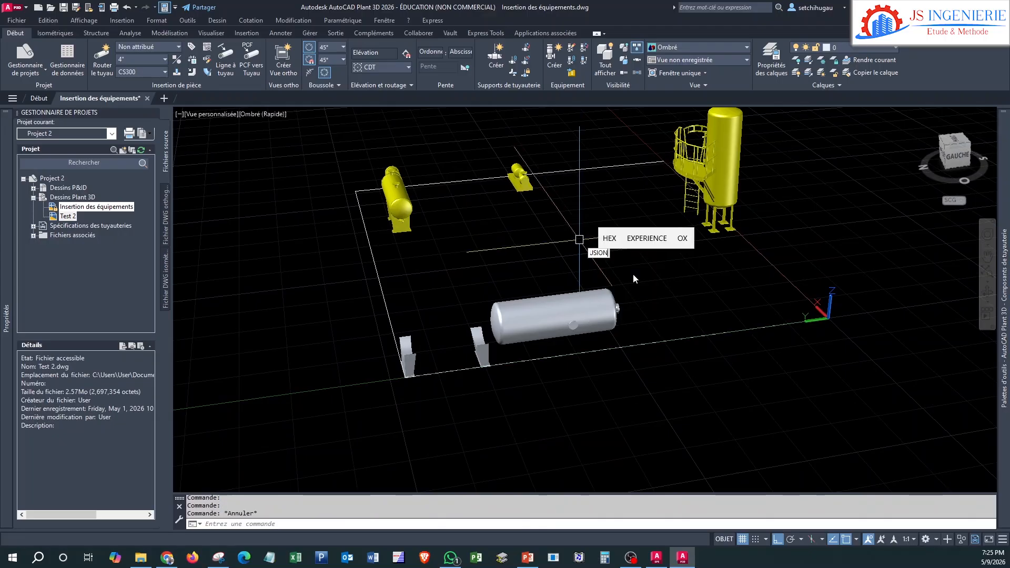
click(601, 181)
click(584, 153)
right_click(595, 154)
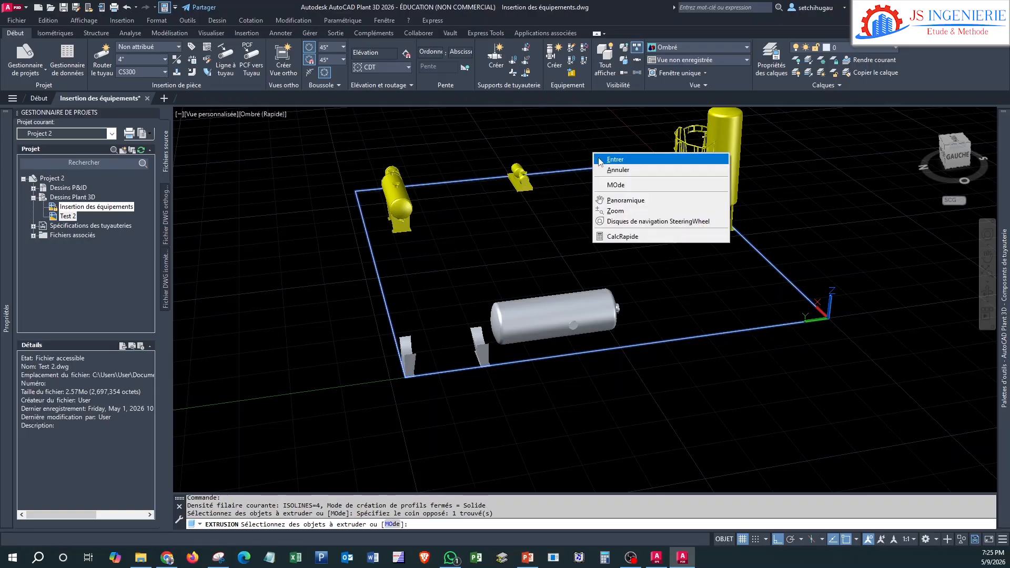
click(599, 158)
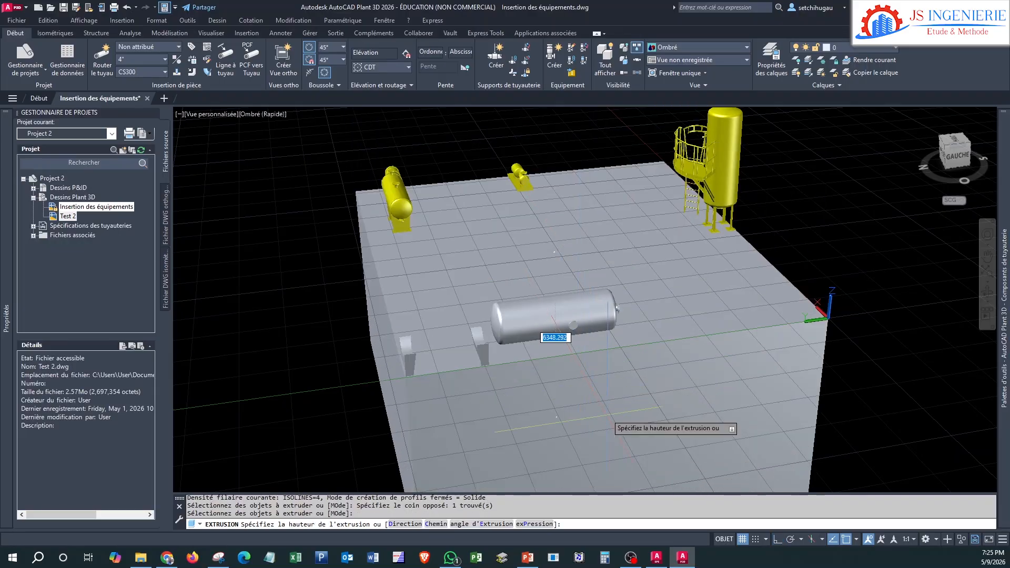
text(20)
key(Return)
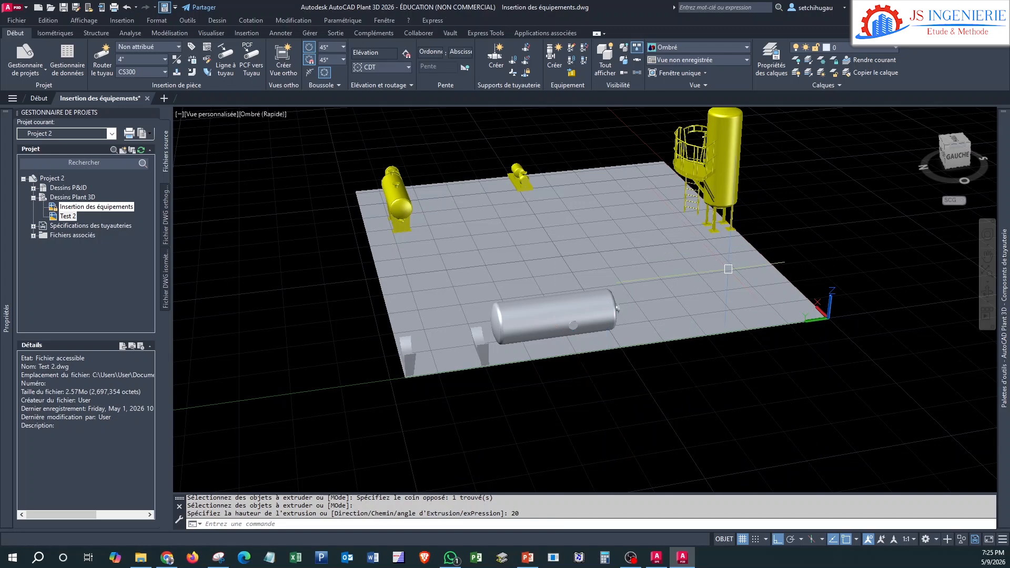
- Change the colour of the extruded slab to cyan and deselect it
click(754, 261)
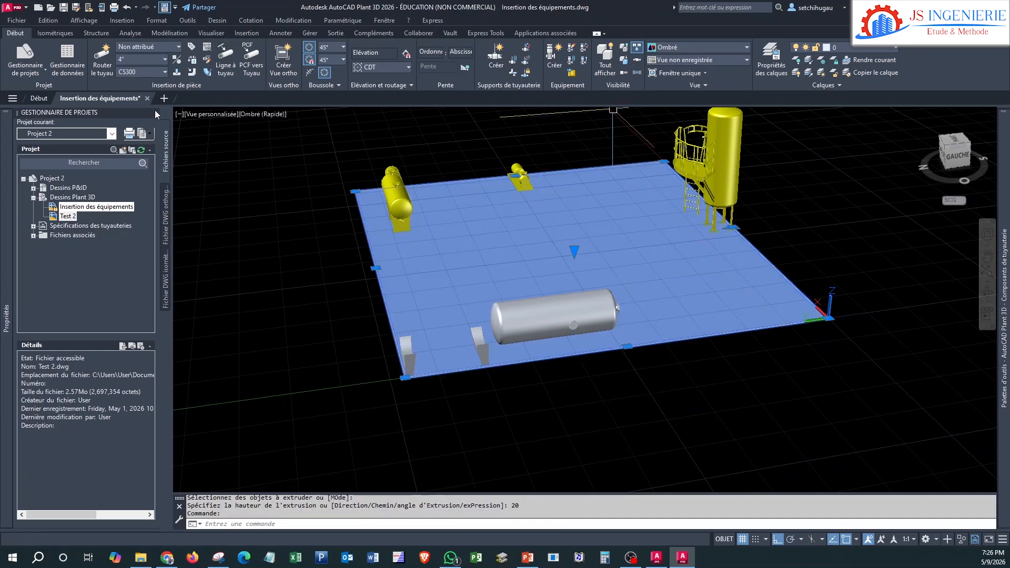
mouse_move(5, 173)
click(113, 145)
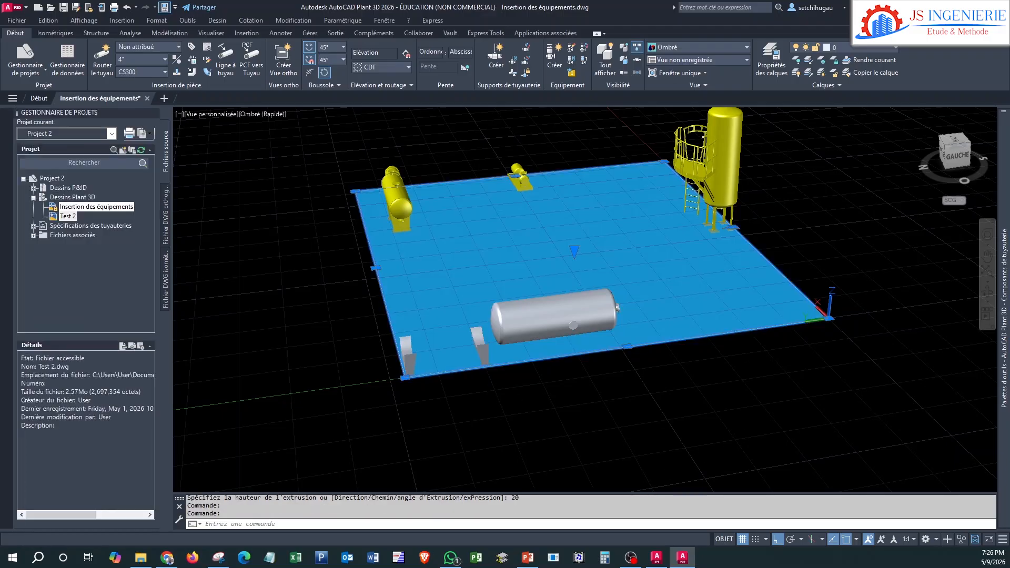
scroll(773, 398, down, 2)
middle_drag(740, 374, 757, 385)
key(Escape)
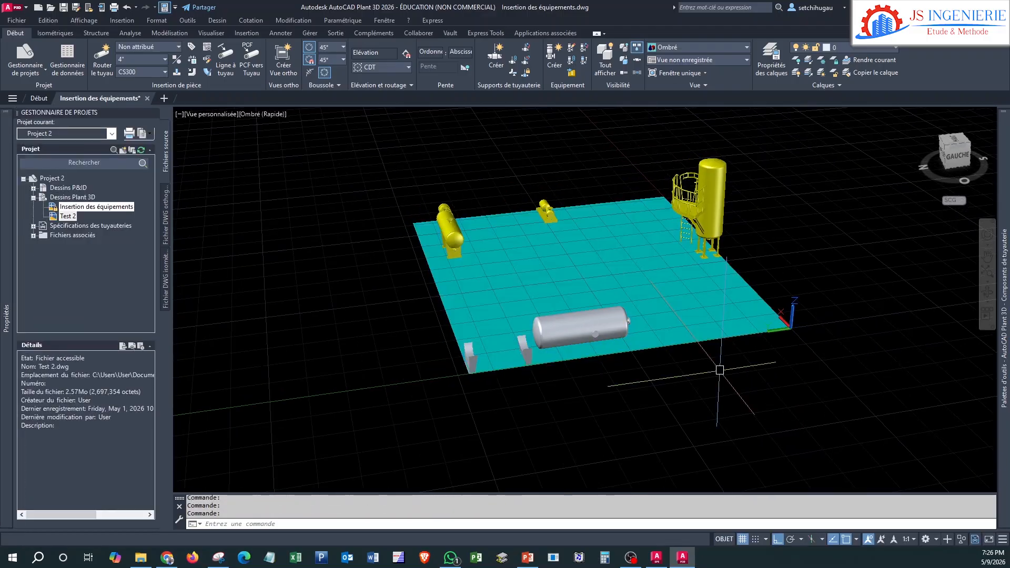
- Turn off the drawing grid display over the cyan slab
scroll(720, 370, up, 2)
scroll(618, 395, up, 2)
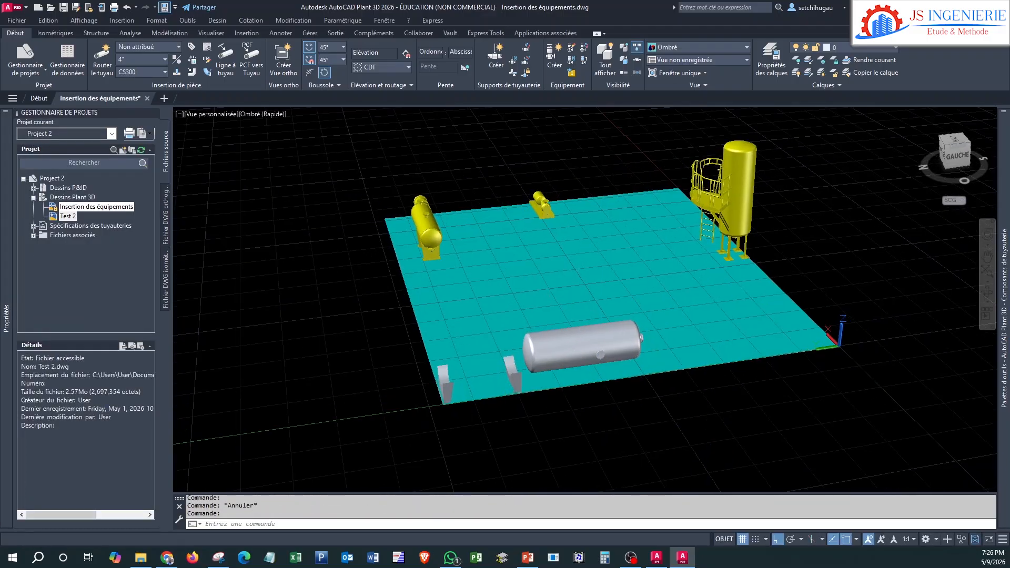
middle_drag(619, 395, 795, 422)
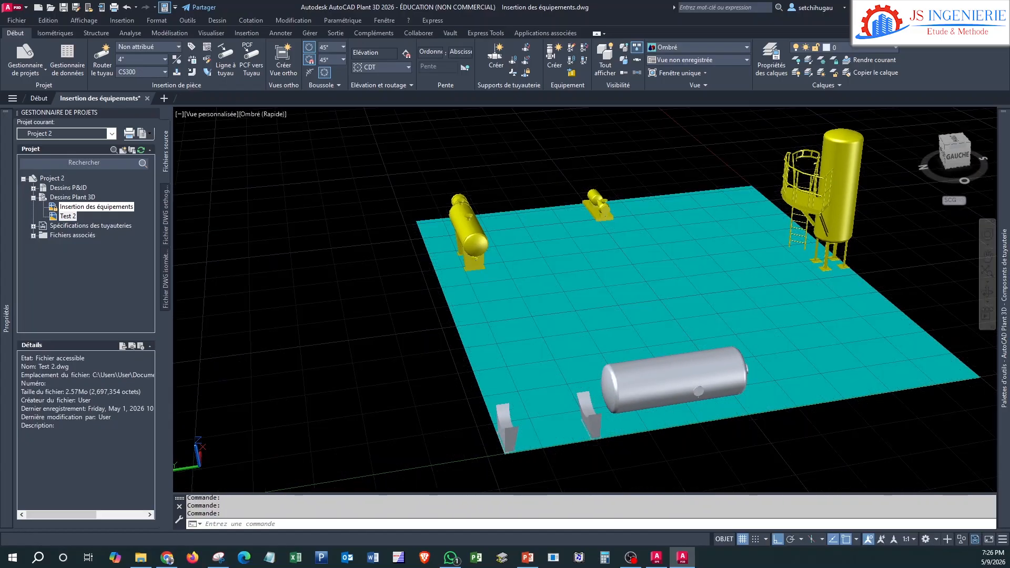
scroll(798, 423, up, 1)
click(745, 541)
middle_drag(813, 380, 726, 375)
- Modify horizontal vessel TK-002, deleting the saddle pair attached to its first torispherical head, and apply the change
click(601, 393)
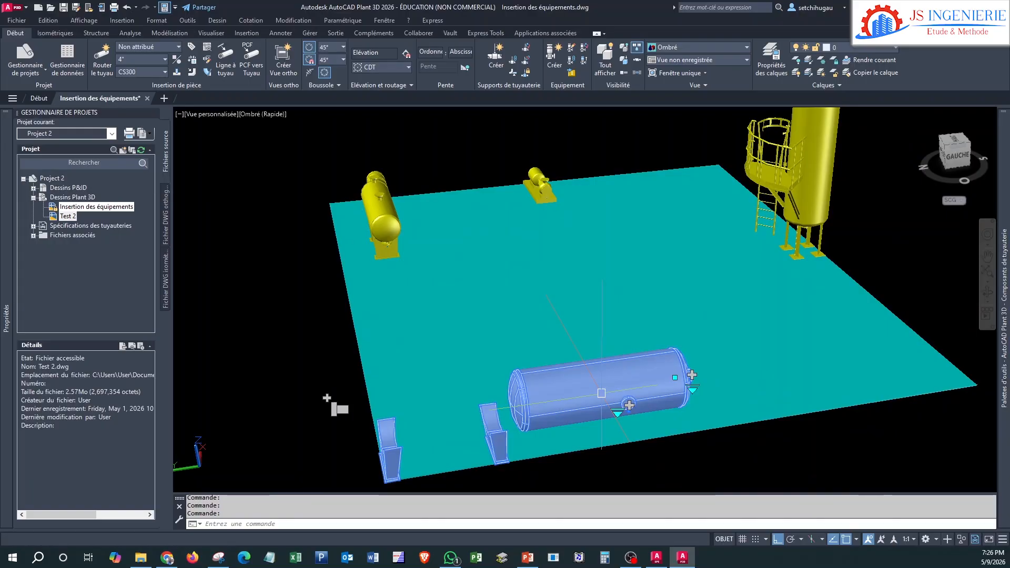
right_click(602, 393)
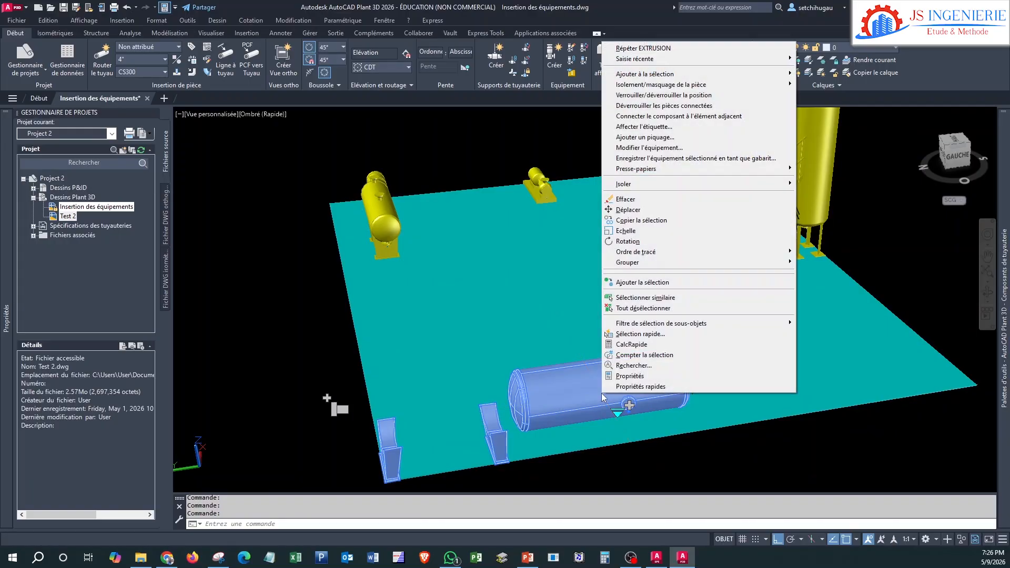
click(651, 149)
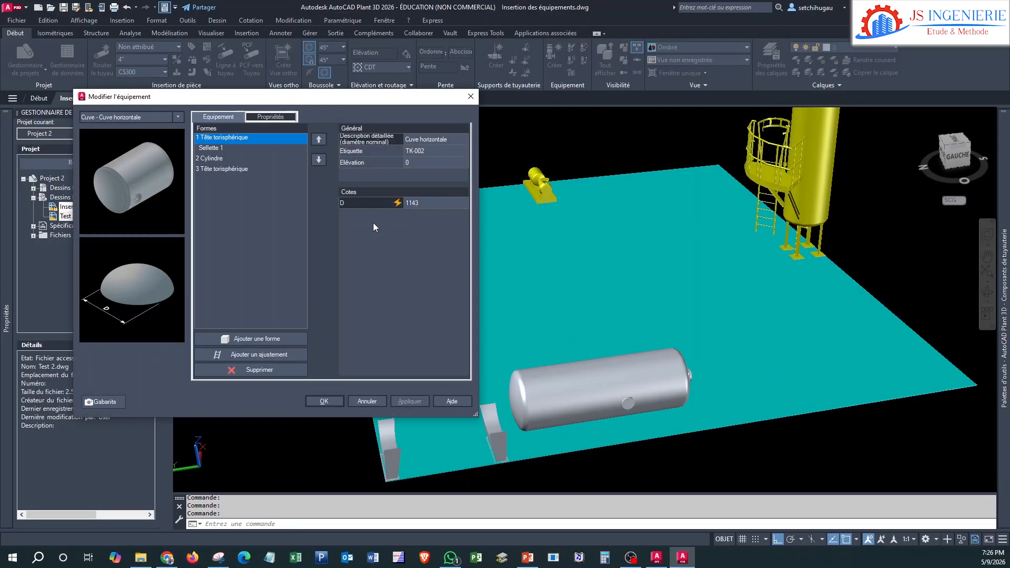
click(213, 158)
click(221, 169)
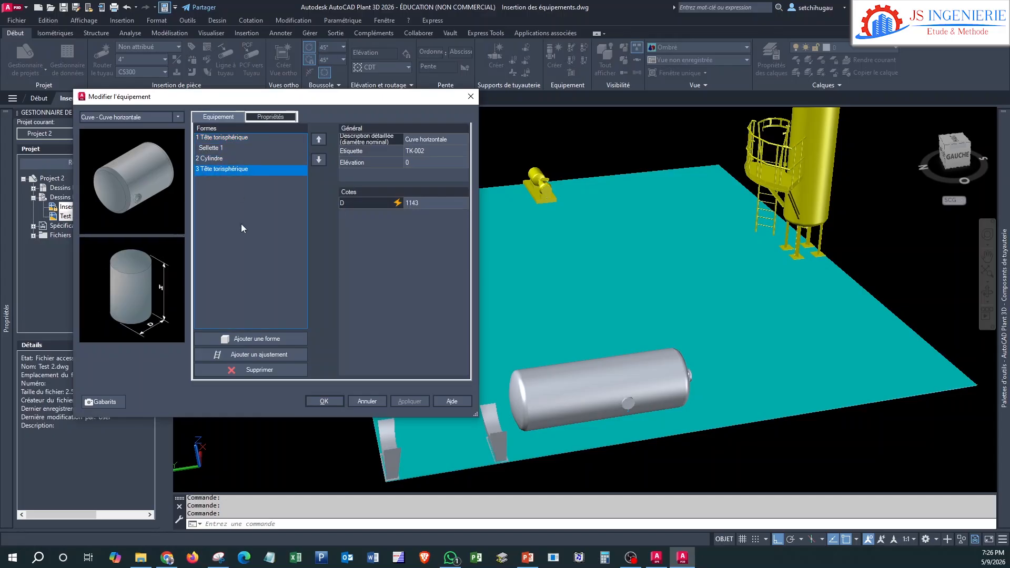
click(217, 149)
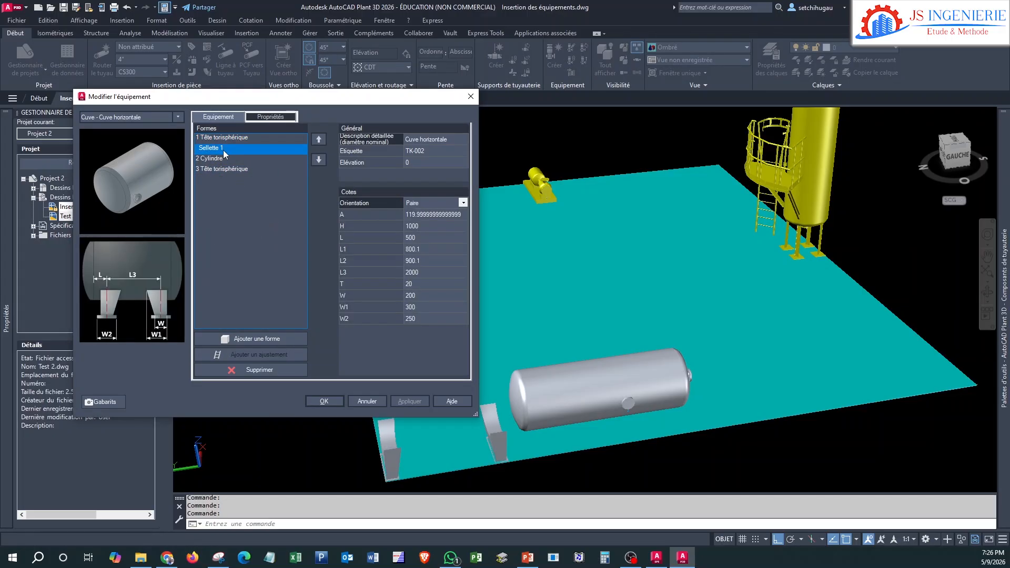
click(265, 371)
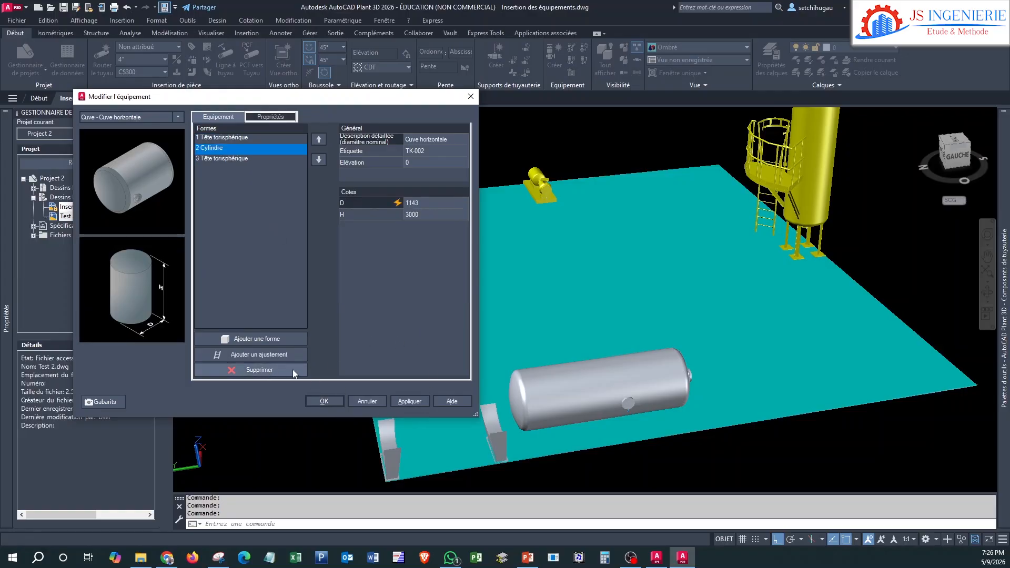
click(415, 400)
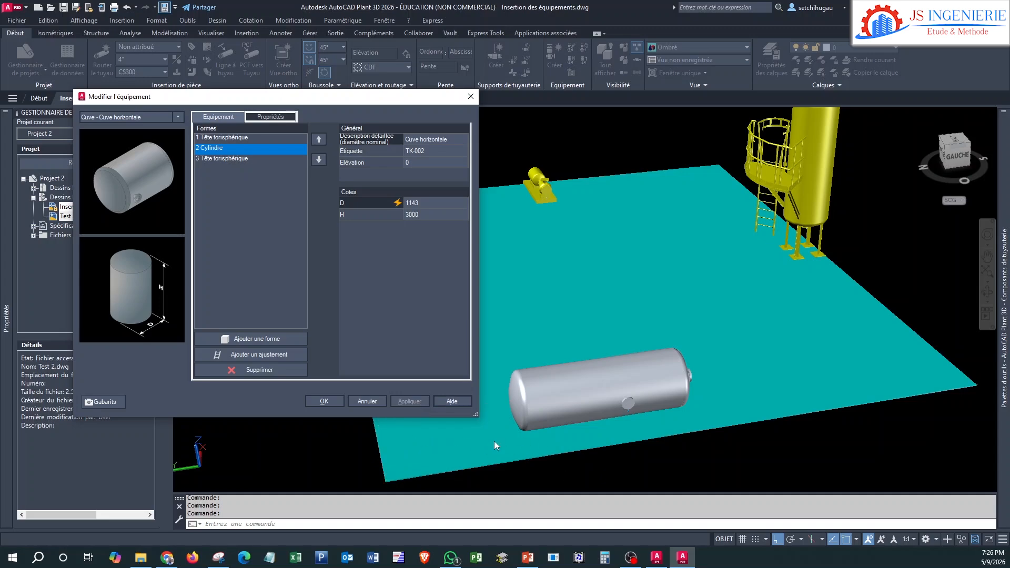
- Add a paired saddle (Sellette) to the horizontal vessel's cylinder and apply it to the model
click(236, 159)
click(220, 149)
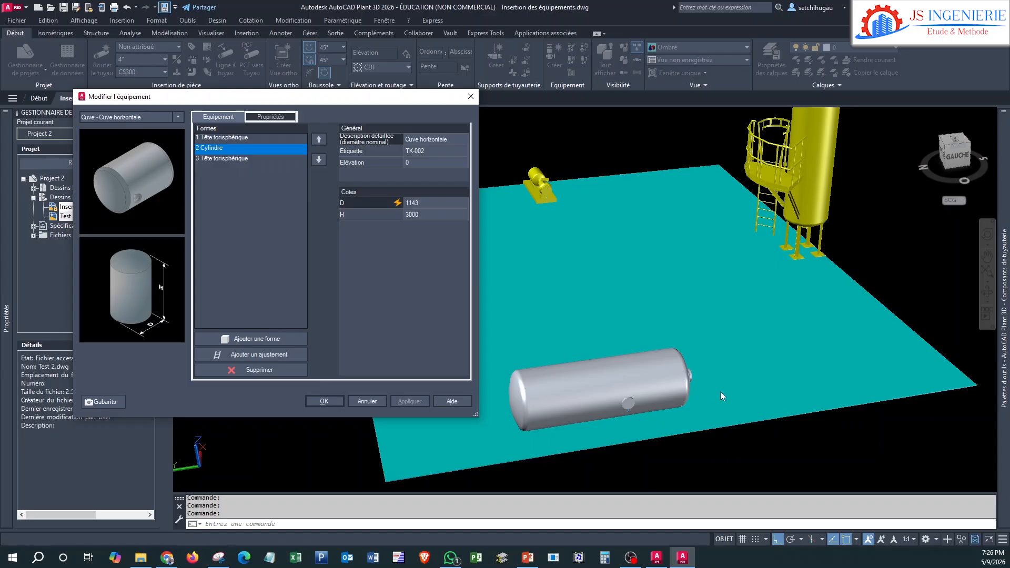
click(438, 214)
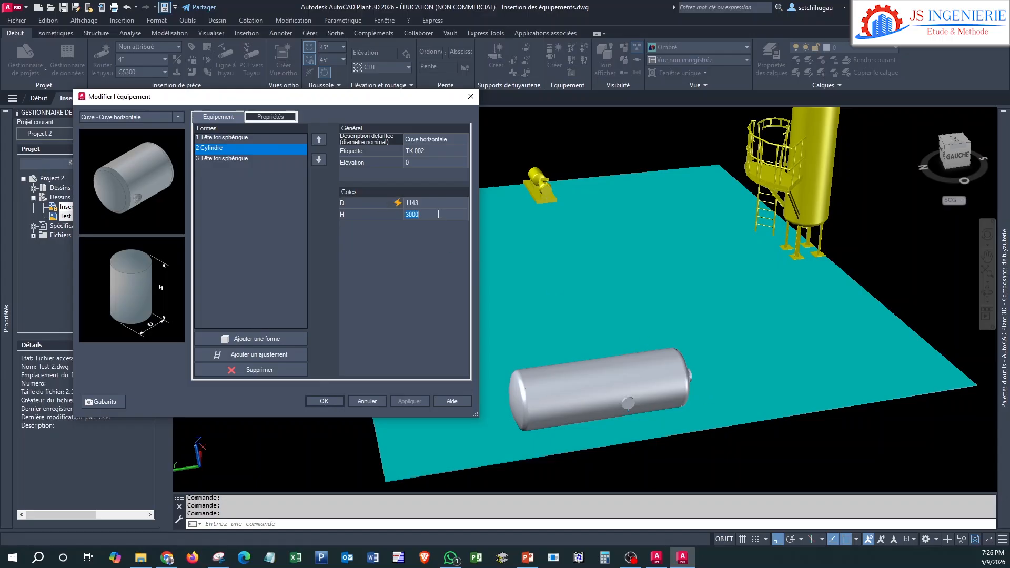
click(252, 152)
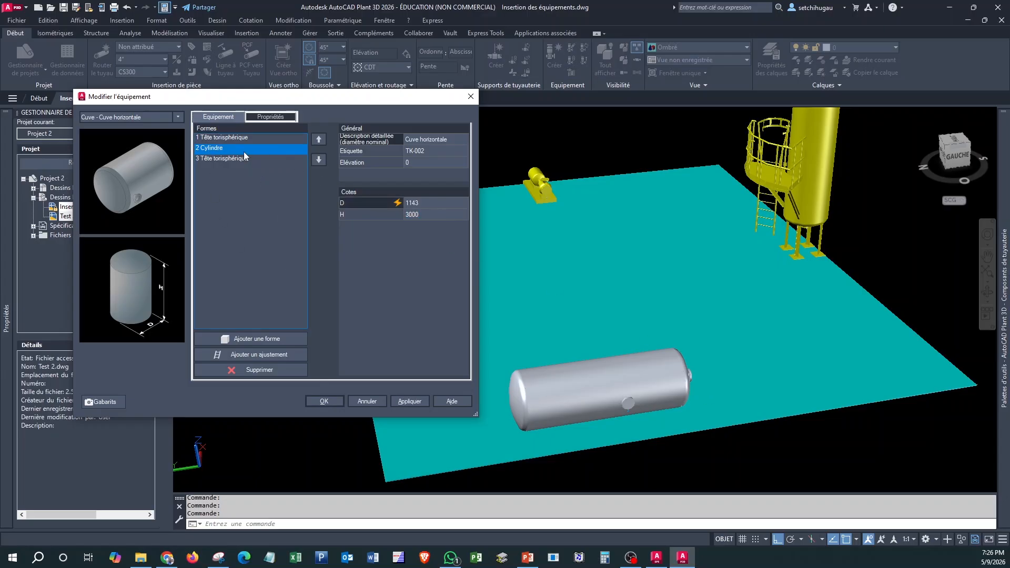
click(276, 355)
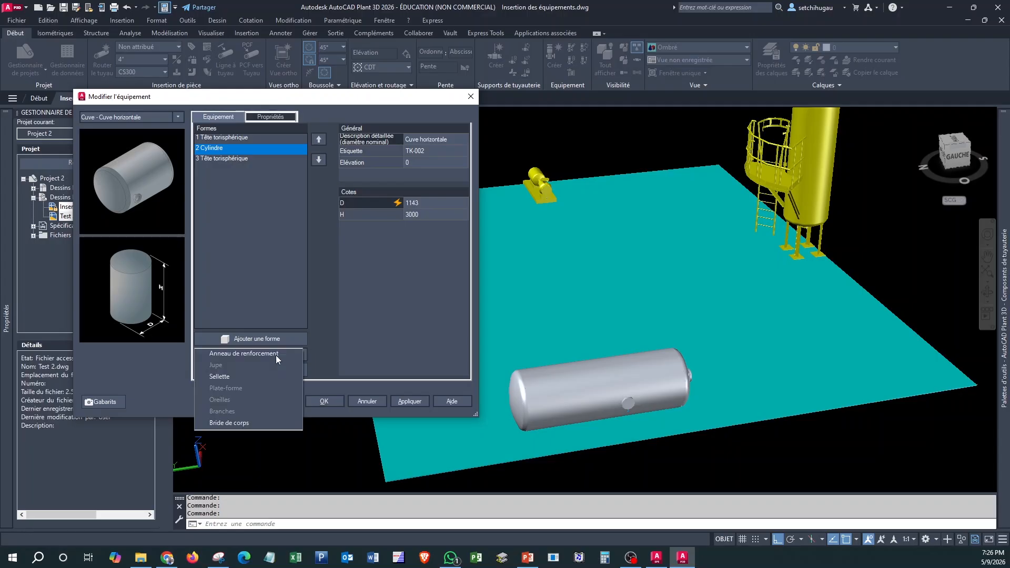
click(226, 381)
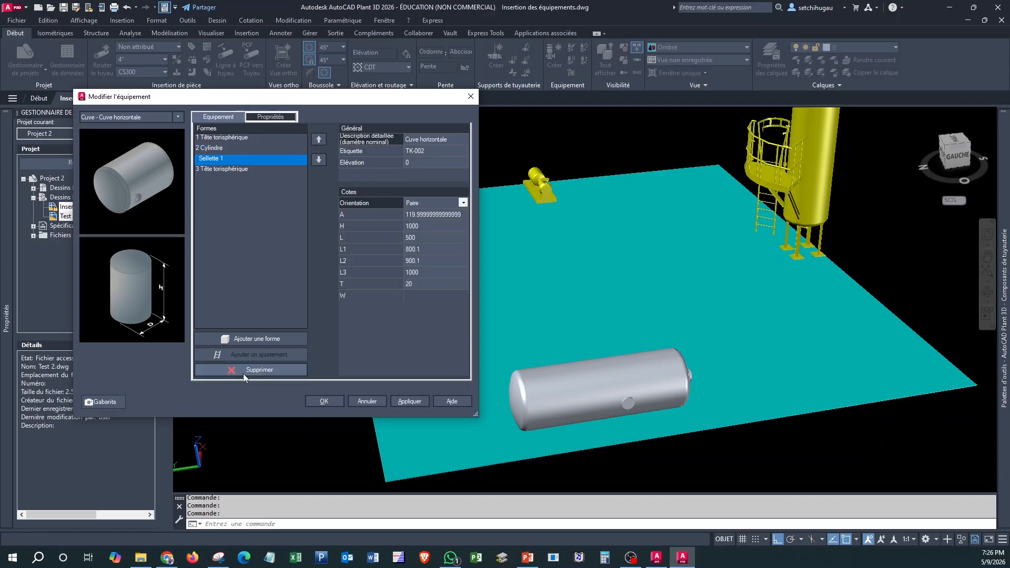
click(429, 272)
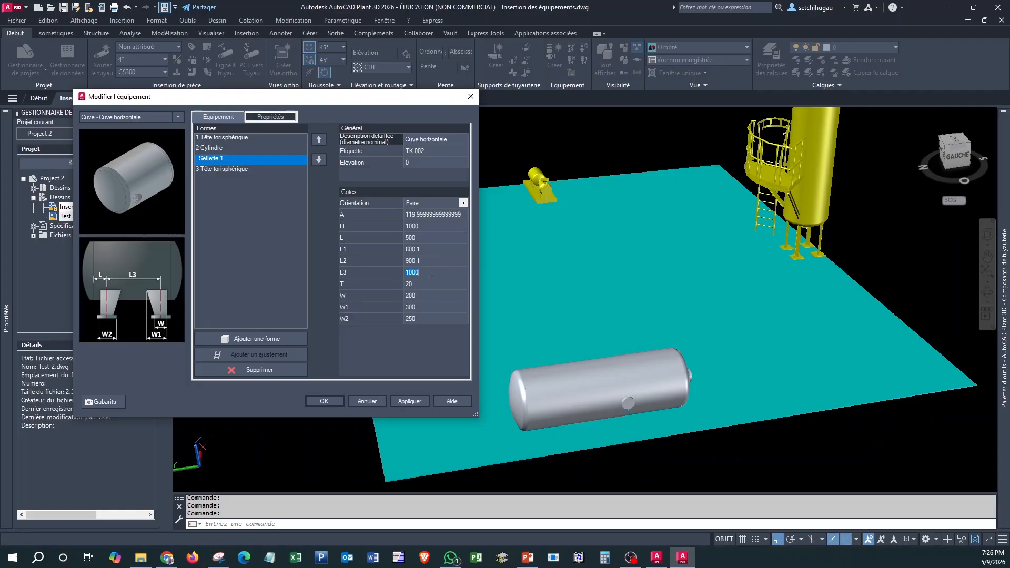
click(415, 400)
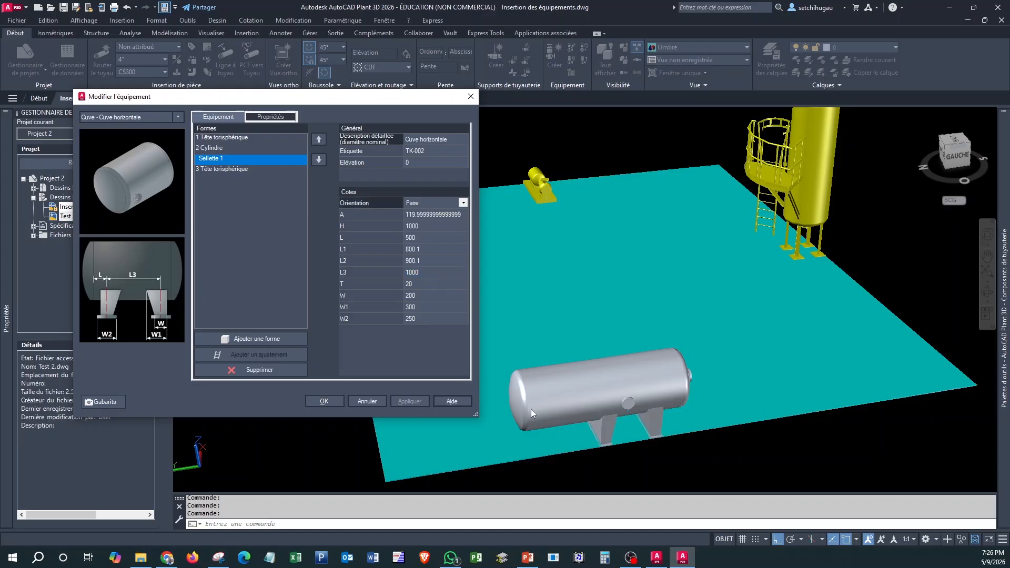
- Set the new saddle pair's spacing L3 to 2000 and accept the equipment modification
click(426, 273)
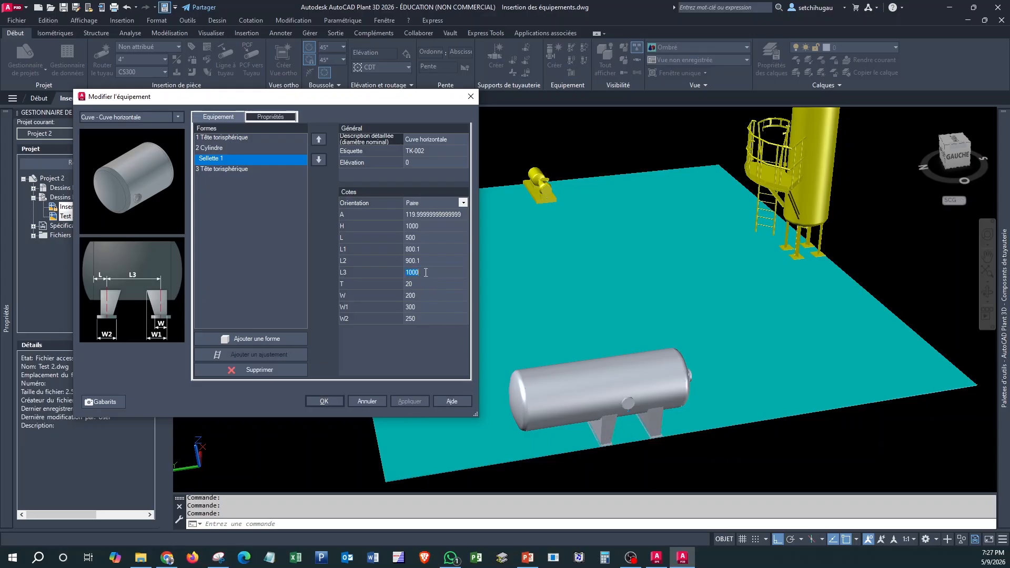
text(2000)
click(451, 318)
click(405, 402)
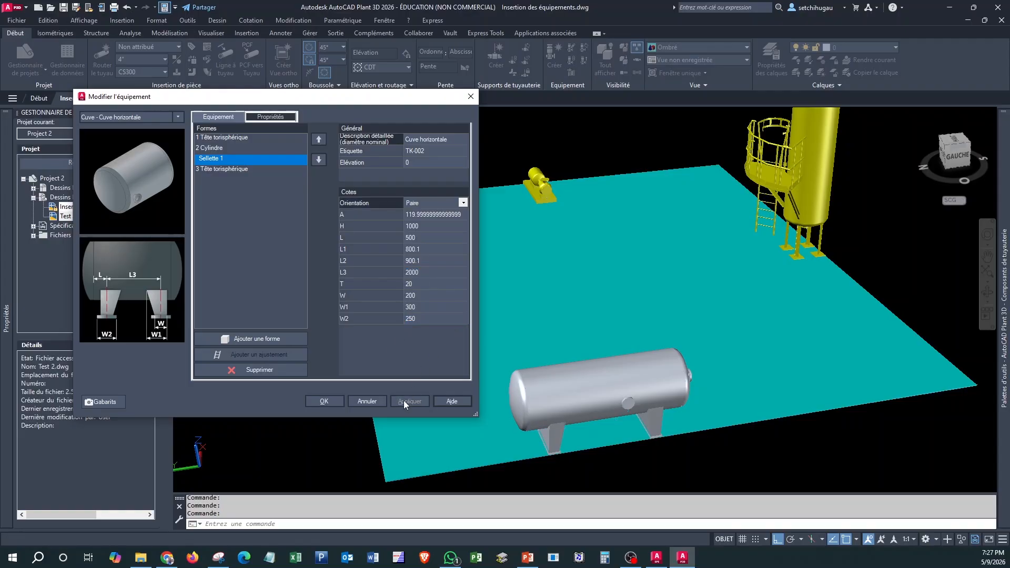
click(324, 401)
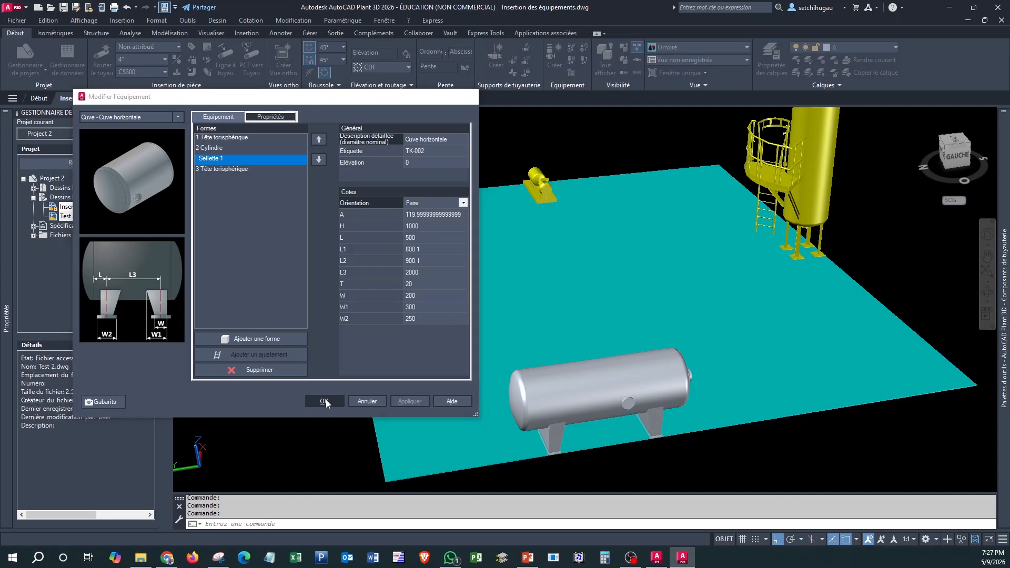
- Switch the model's visual style to Filaire 2D (2D wireframe)
shift+middle_drag(579, 386, 543, 404)
shift+middle_drag(392, 342, 457, 364)
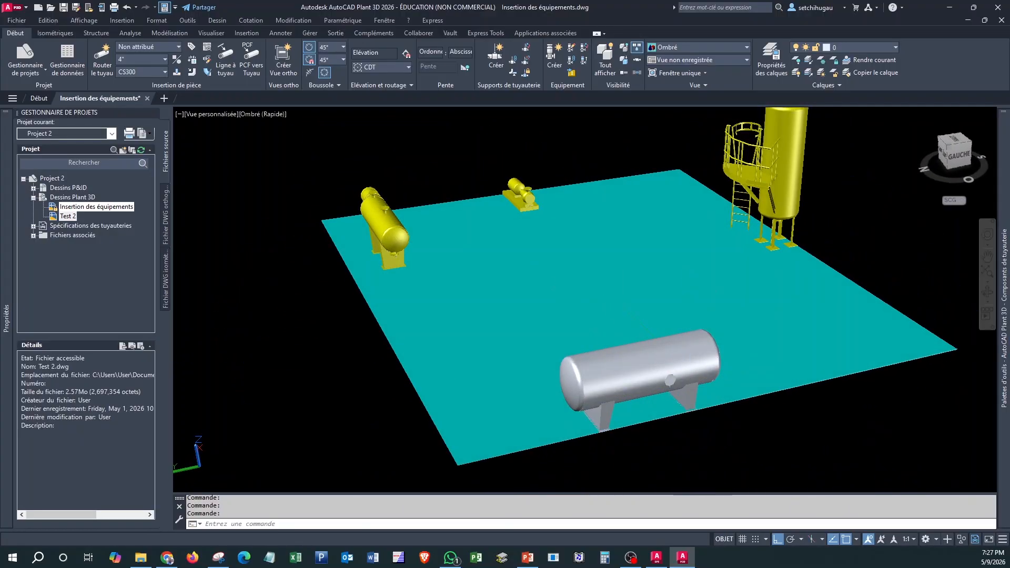
middle_drag(717, 397, 668, 374)
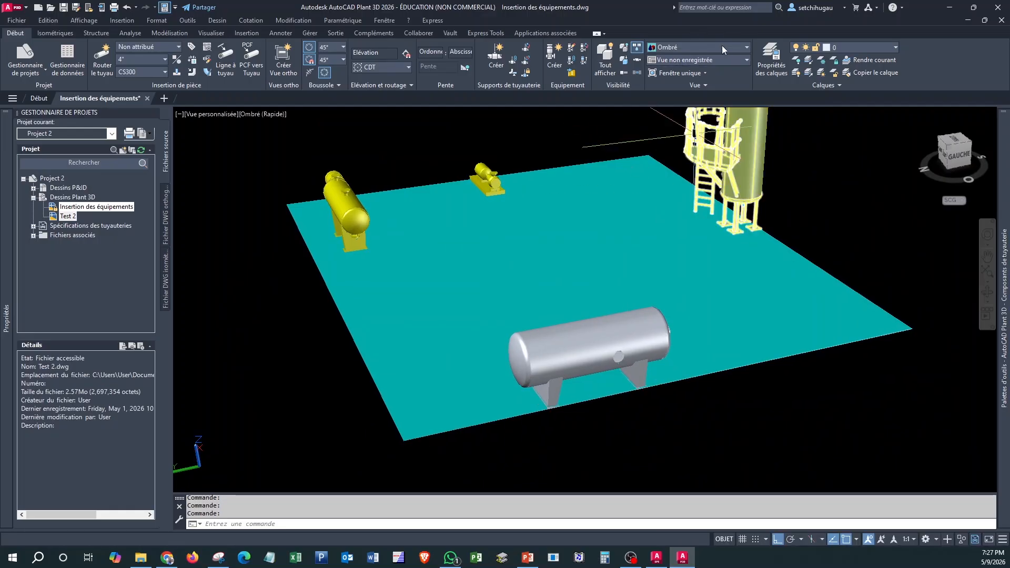
click(664, 48)
click(666, 72)
- Try to rotate horizontal vessel TK-002 about the base corner of its saddle on the slab edge
click(676, 340)
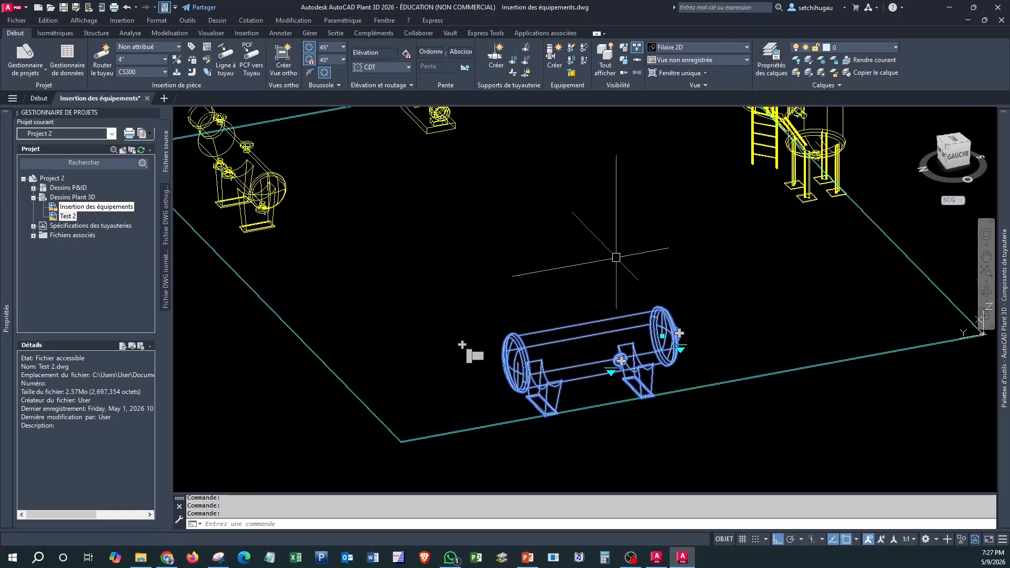
right_click(615, 197)
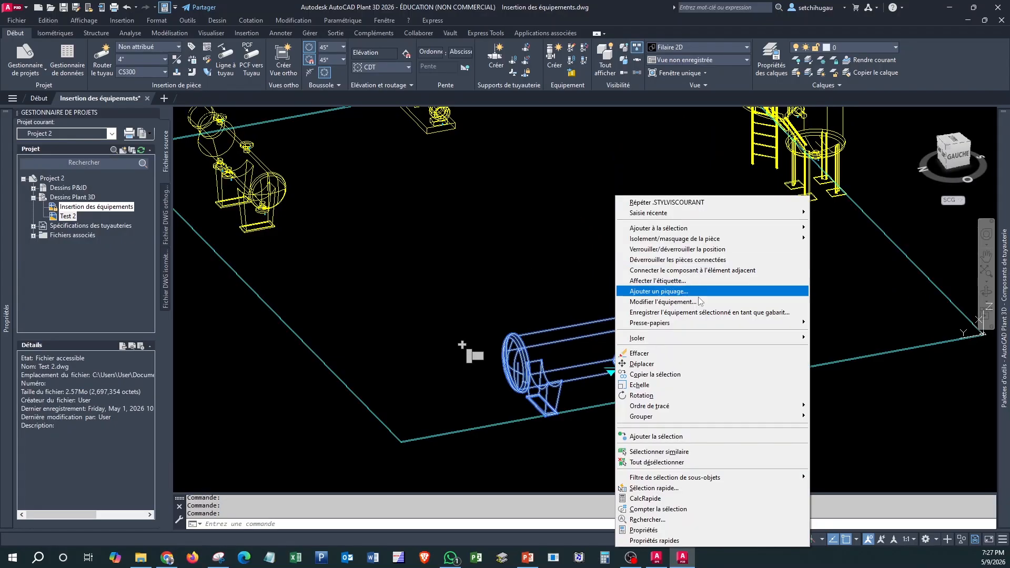
click(634, 396)
scroll(625, 402, up, 6)
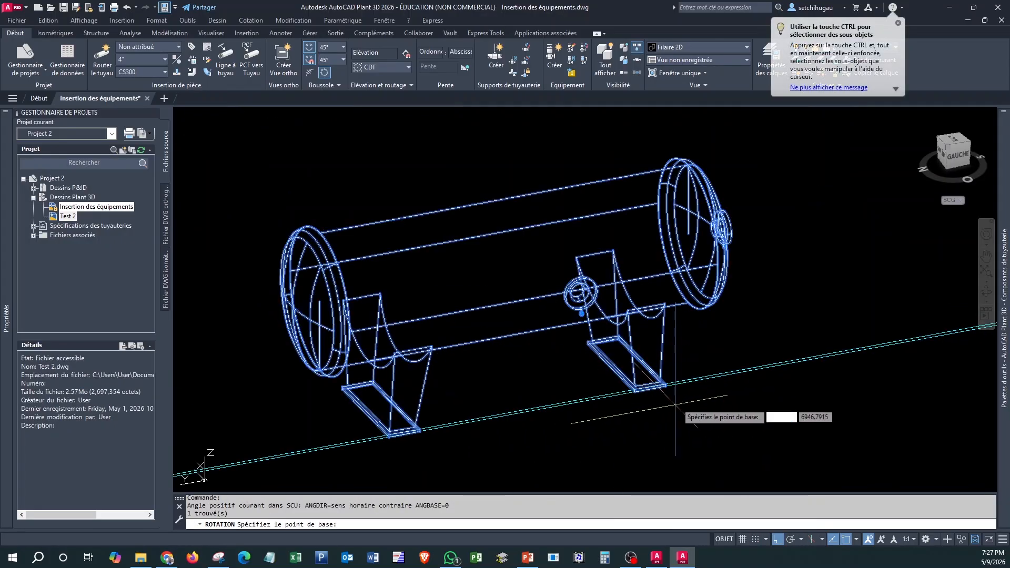
click(646, 367)
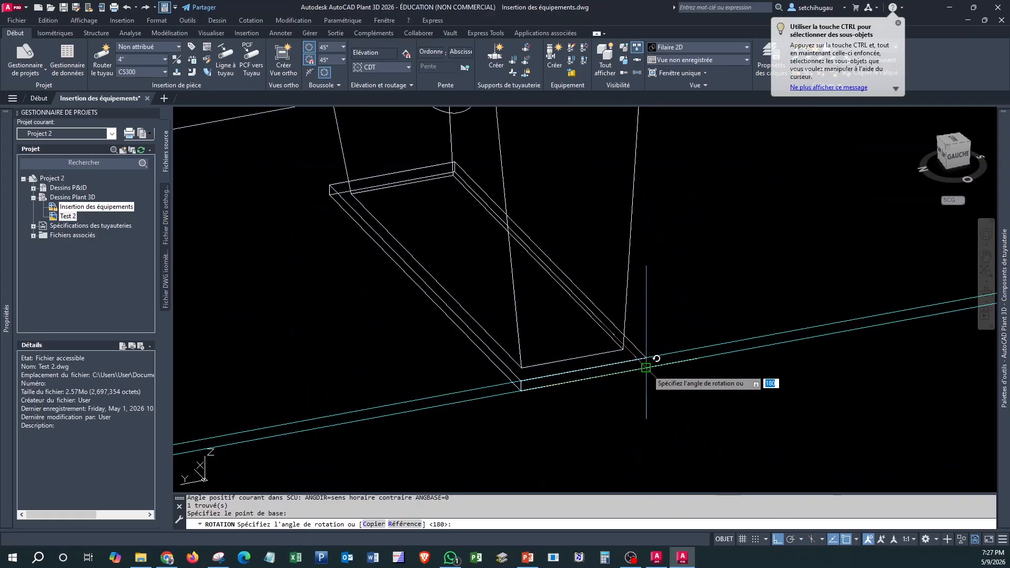
scroll(648, 368, down, 8)
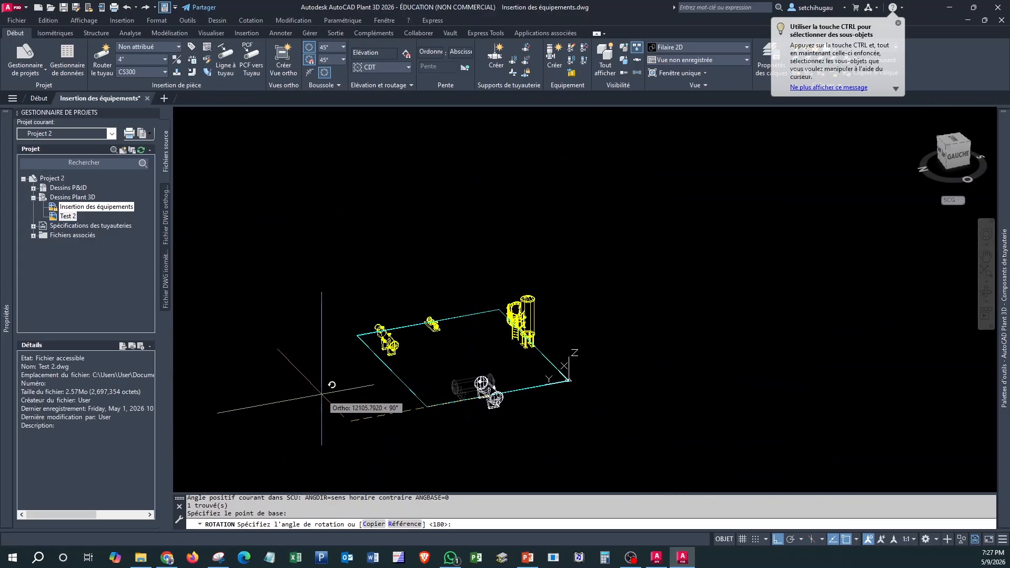
click(466, 386)
scroll(466, 387, up, 5)
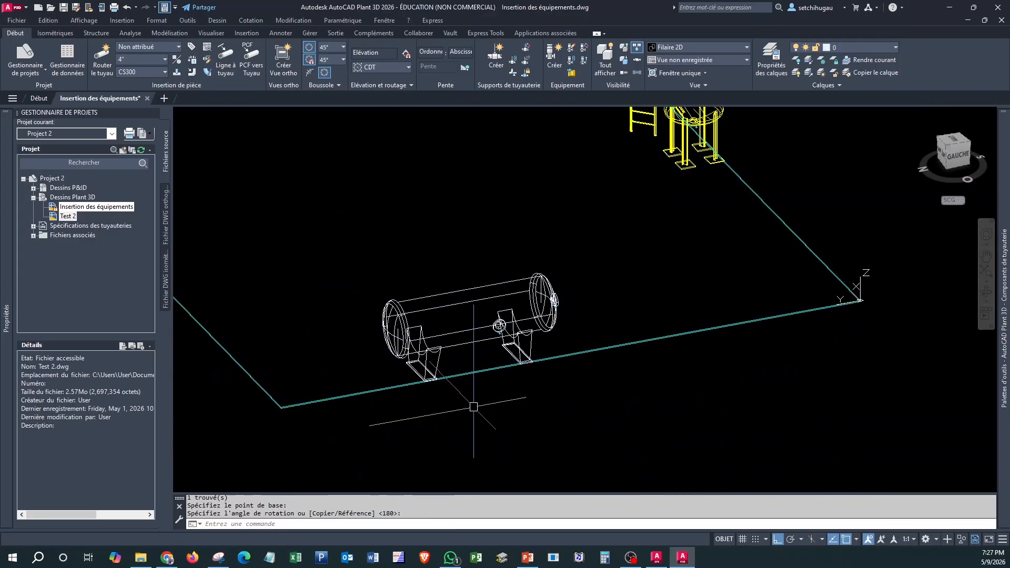
shift+middle_drag(485, 376, 487, 350)
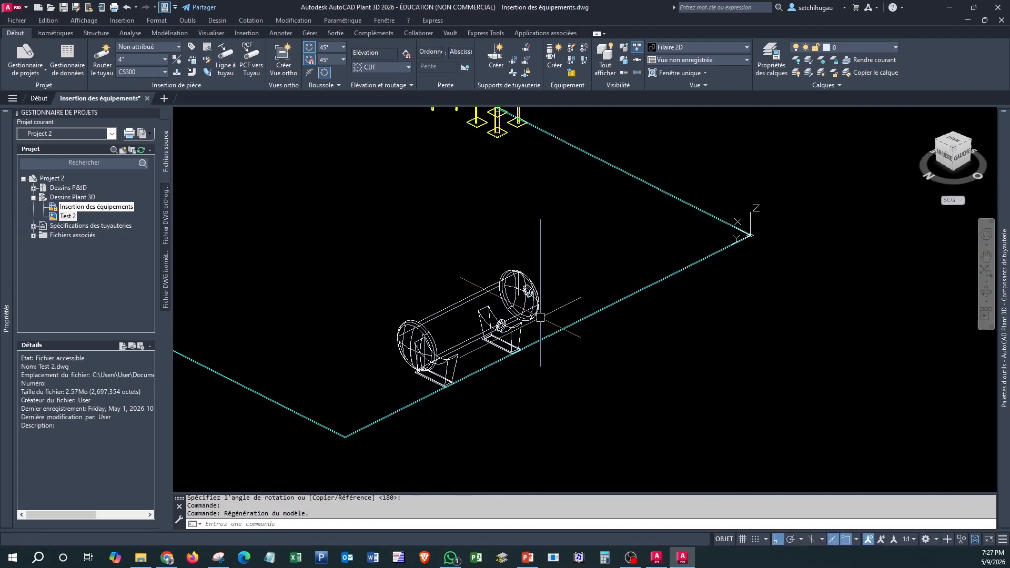
- Rotate horizontal vessel TK-002 half a turn about a saddle base point near the slab edge
click(503, 285)
right_click(517, 242)
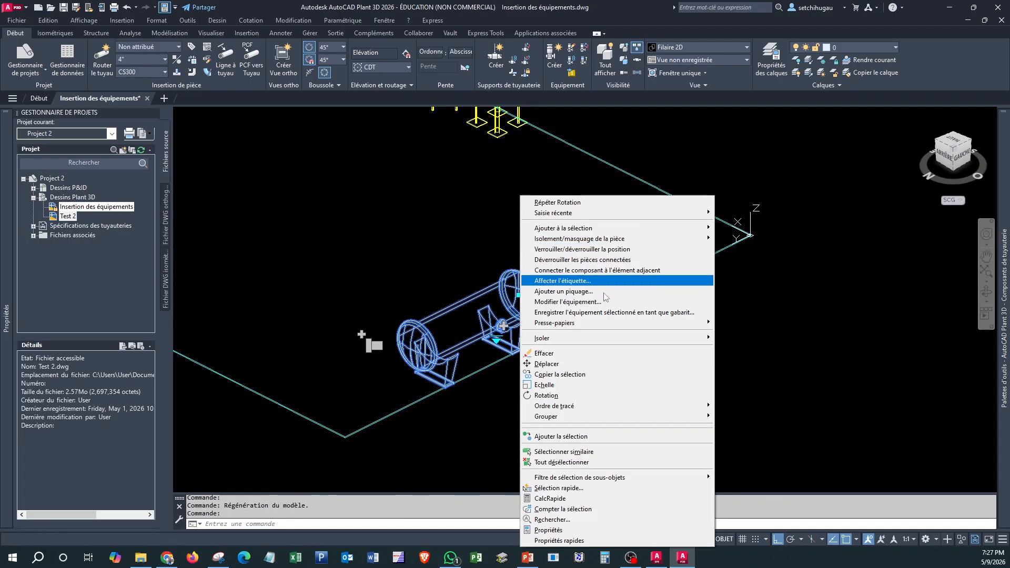
click(528, 396)
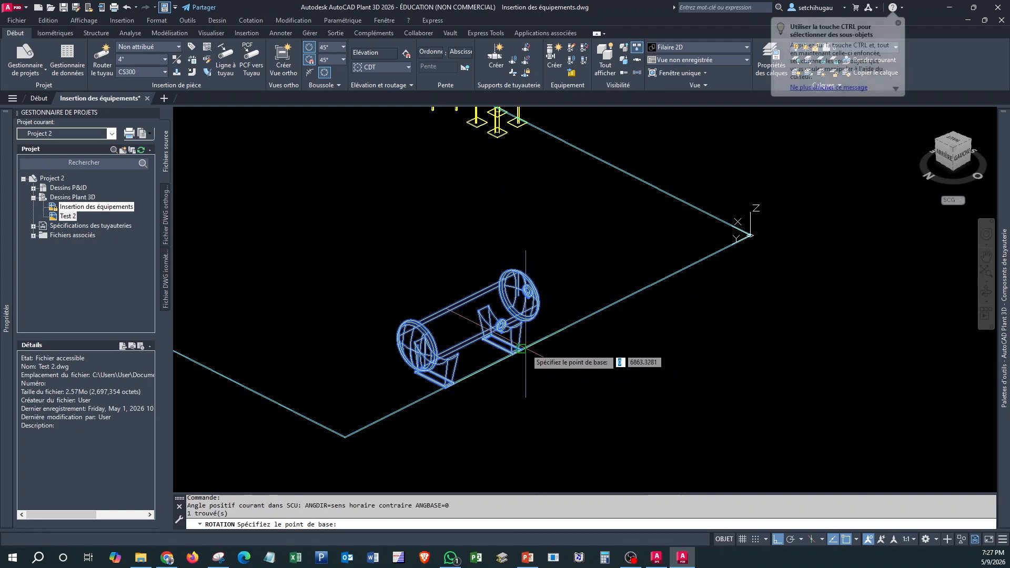
click(533, 361)
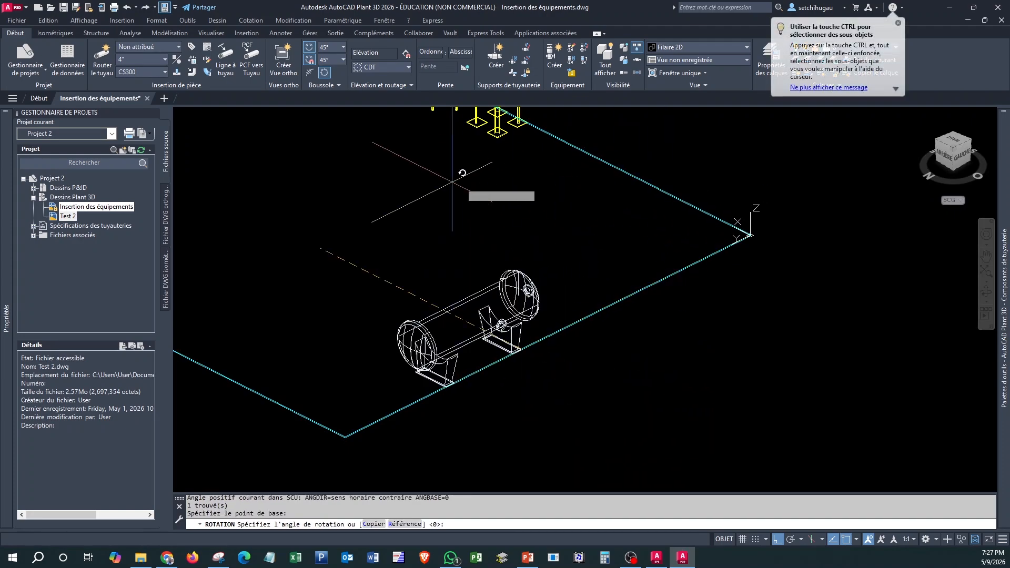
click(830, 412)
- Move TK-002 from the outer endpoint of its saddle base plate back onto the slab edge, perpendicular to that edge
click(526, 321)
right_click(526, 321)
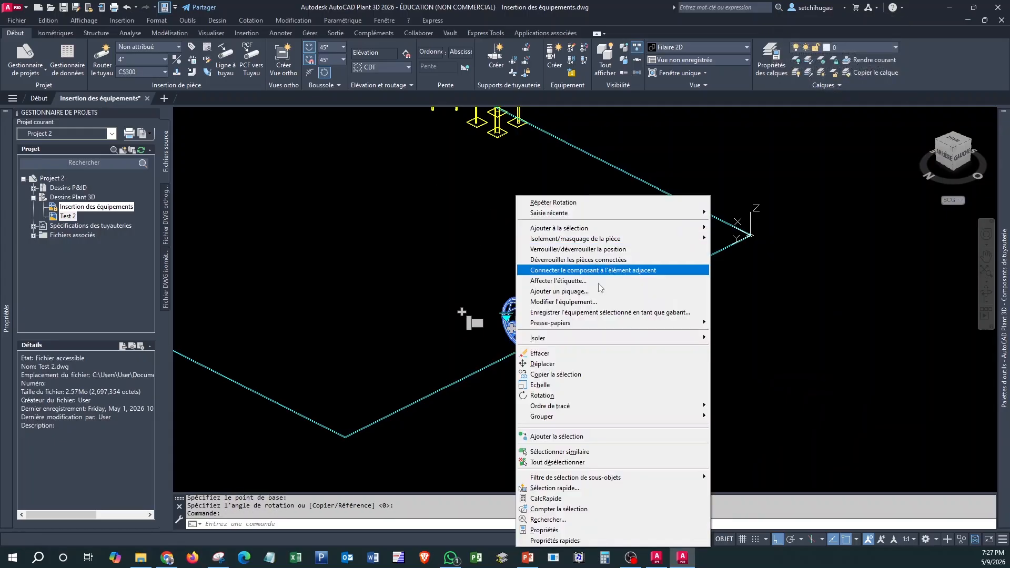
click(553, 367)
scroll(558, 367, up, 3)
shift+right_click(598, 335)
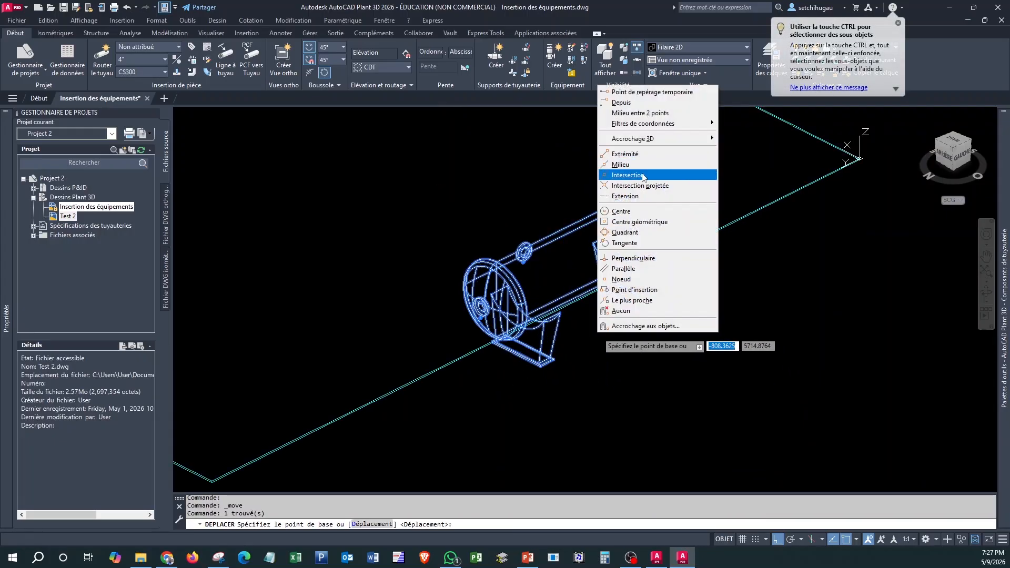
click(625, 154)
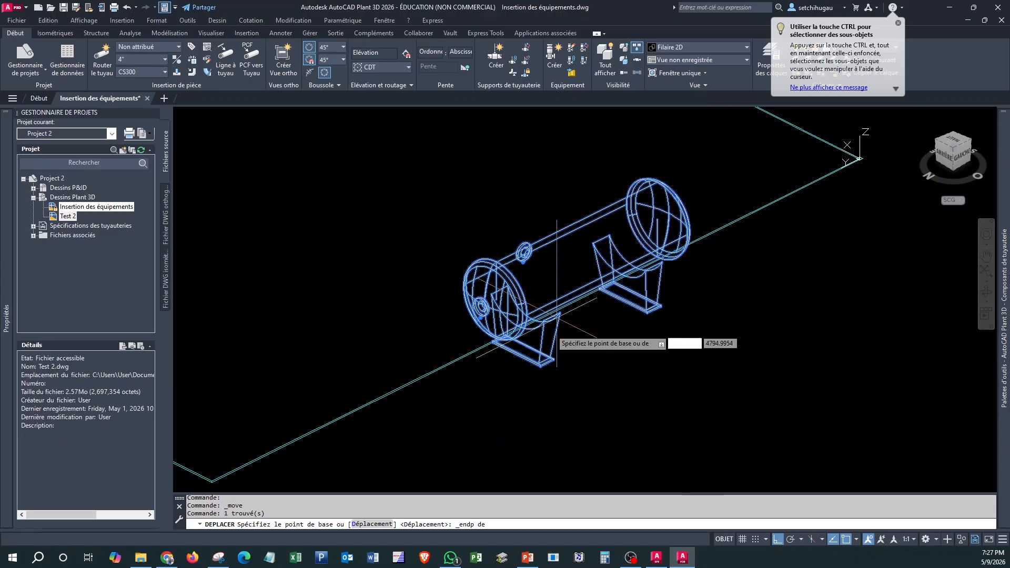
scroll(542, 375, up, 3)
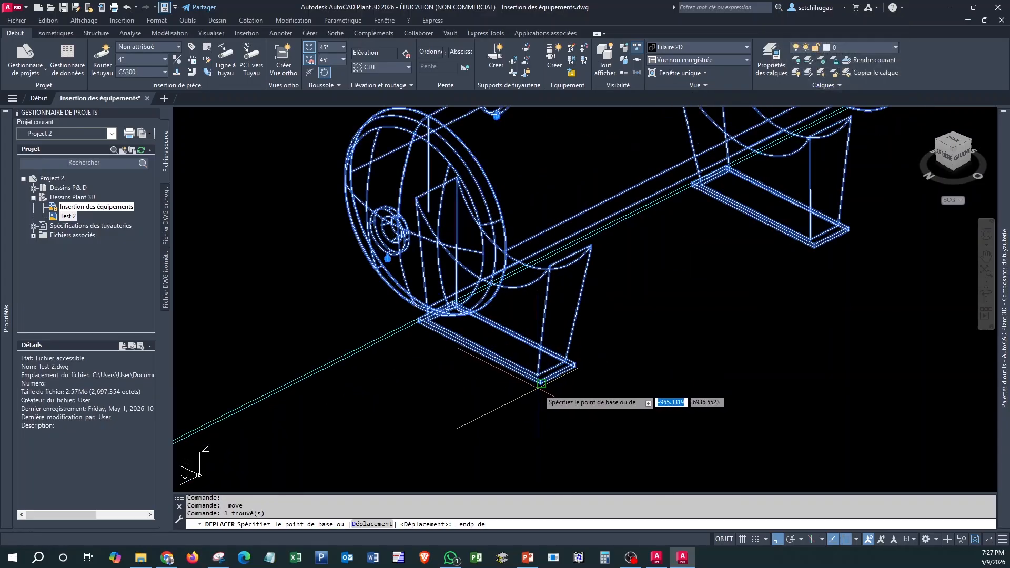
click(541, 375)
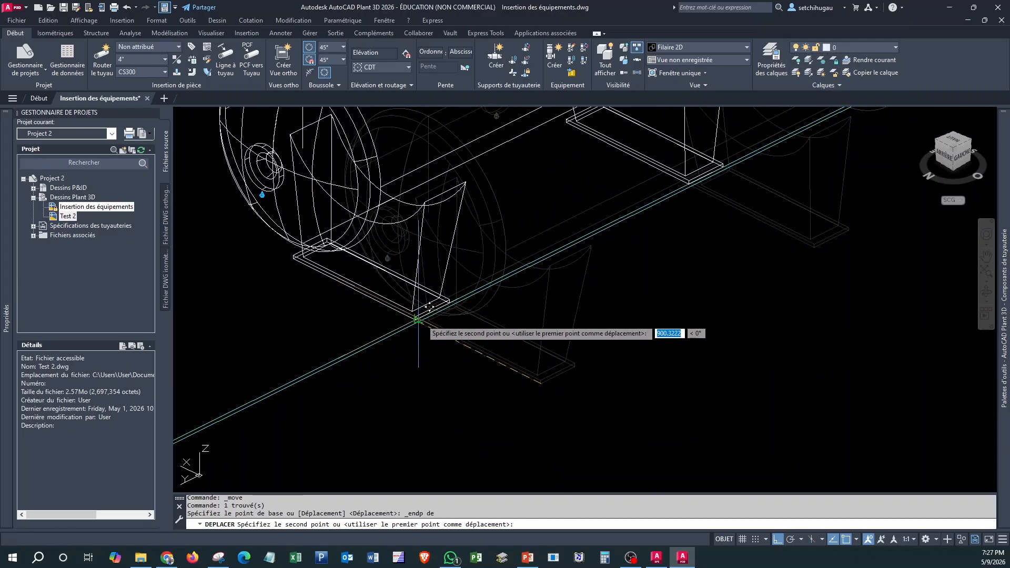
scroll(416, 319, up, 2)
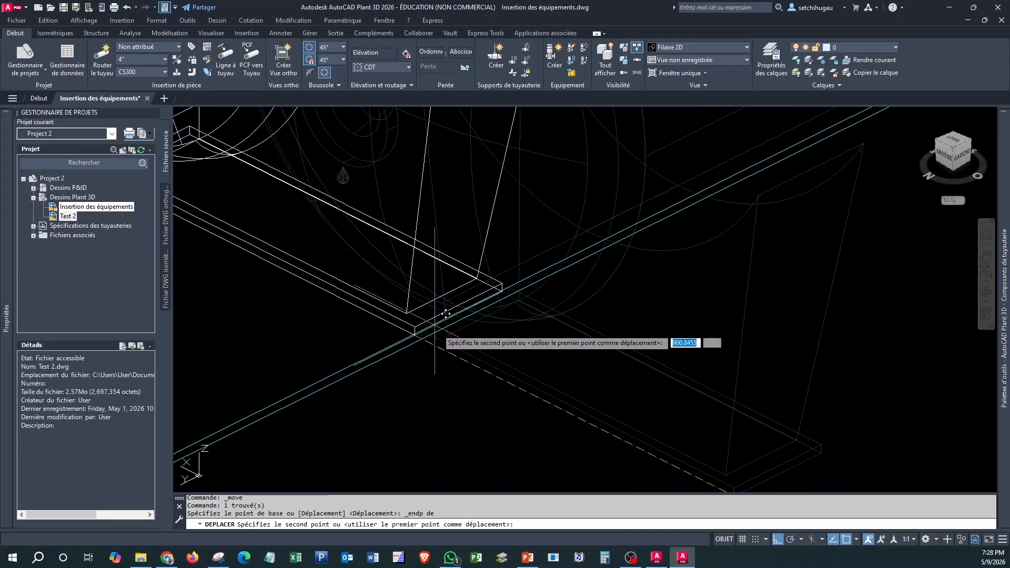
click(421, 331)
scroll(494, 365, down, 3)
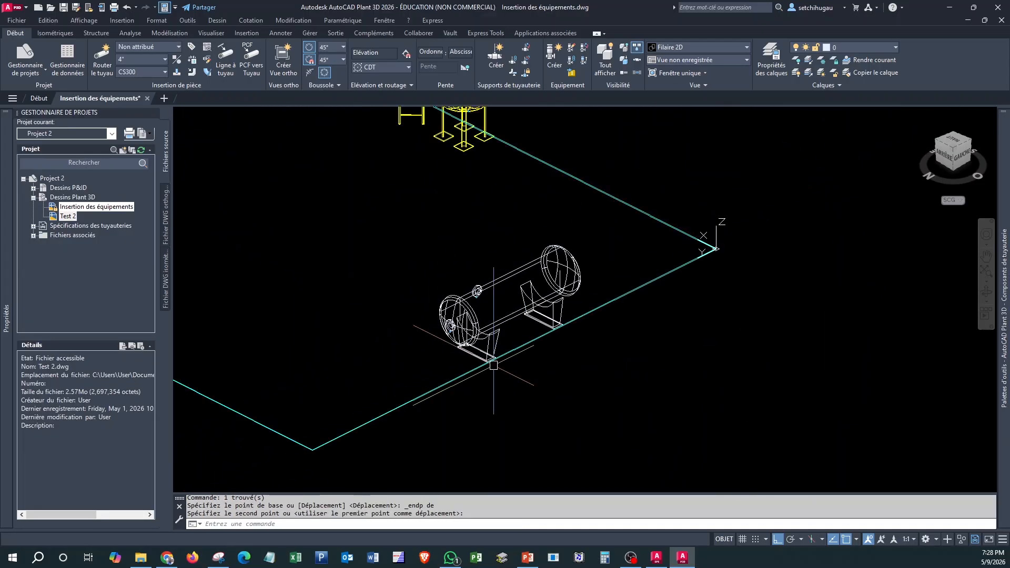
- Set the colour of horizontal vessel TK-002 to Bleu in its properties and deselect it
scroll(566, 361, down, 5)
middle_drag(576, 385, 692, 380)
shift+middle_drag(567, 403, 619, 376)
scroll(589, 318, up, 3)
scroll(590, 318, up, 3)
scroll(589, 318, down, 3)
middle_drag(512, 349, 562, 345)
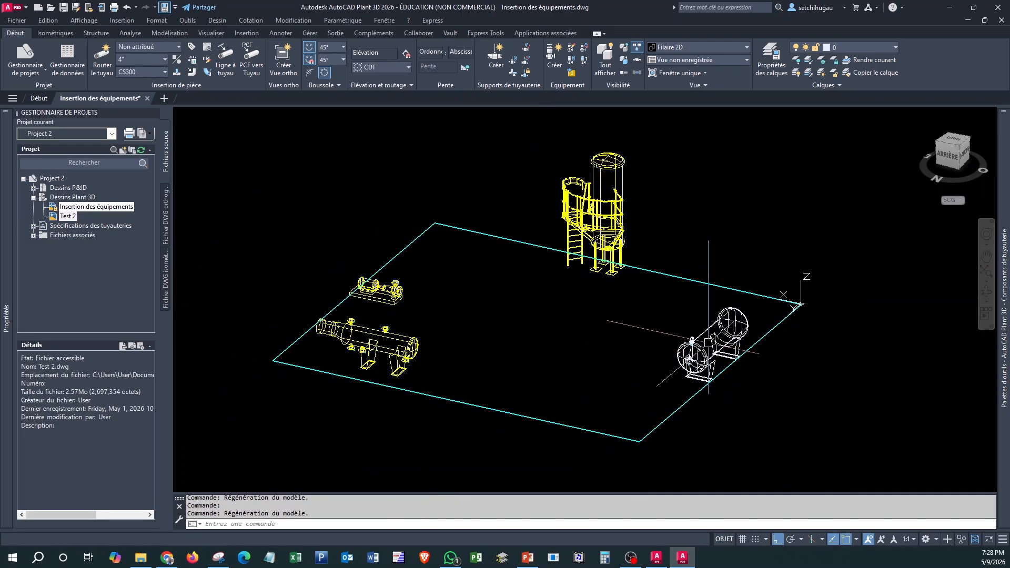
click(678, 248)
click(795, 448)
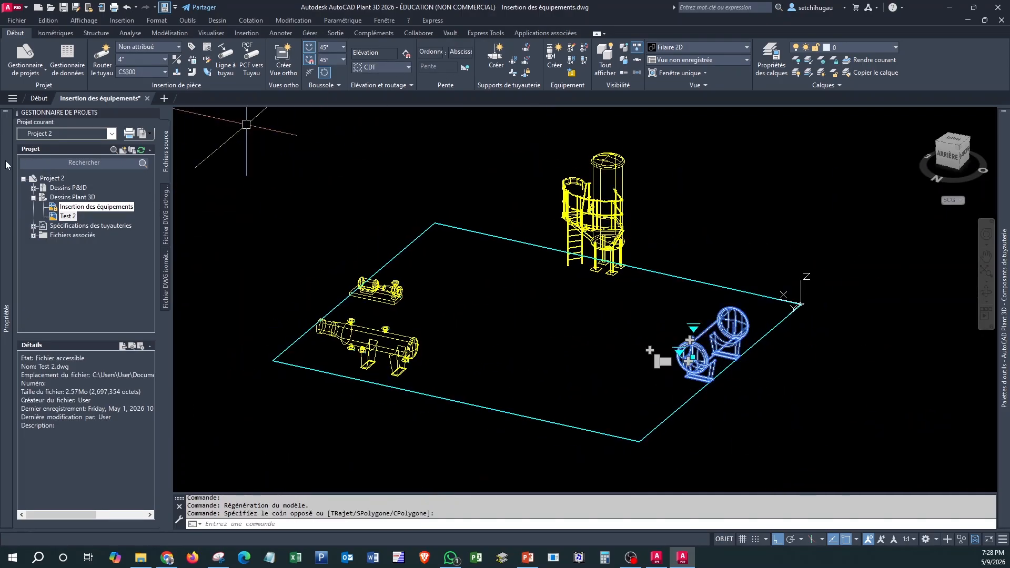
mouse_move(6, 165)
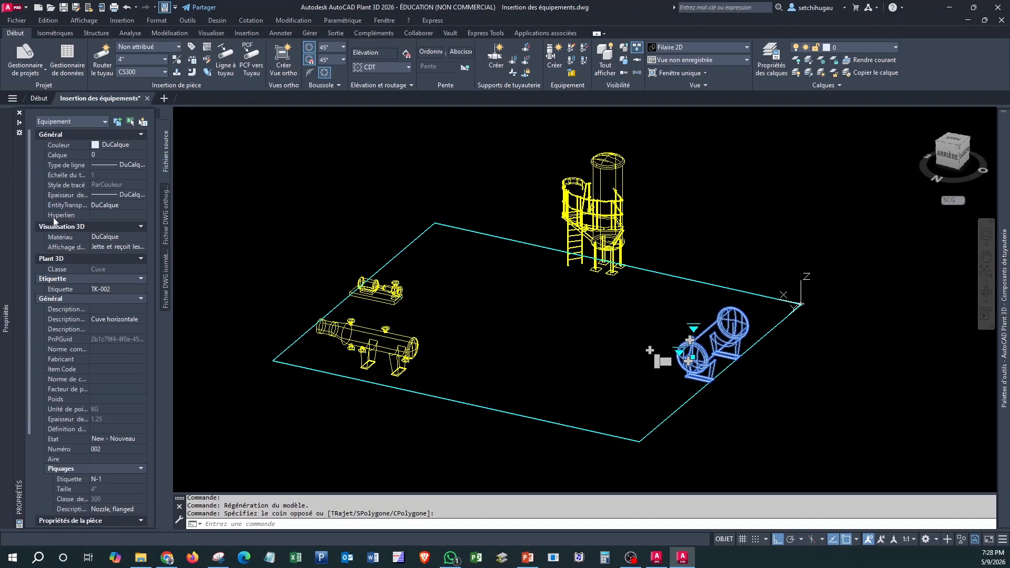
click(134, 147)
click(134, 147)
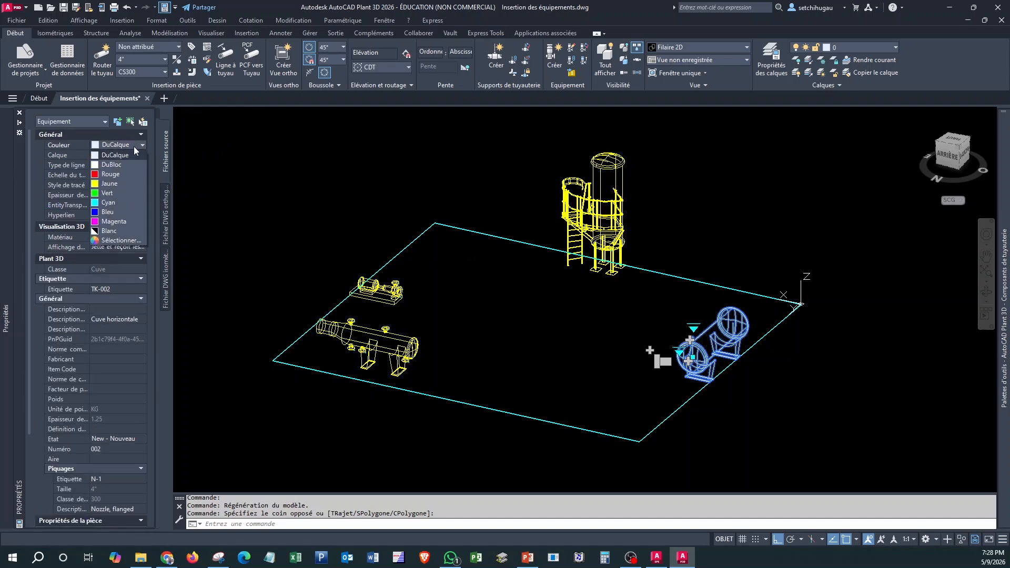
click(115, 210)
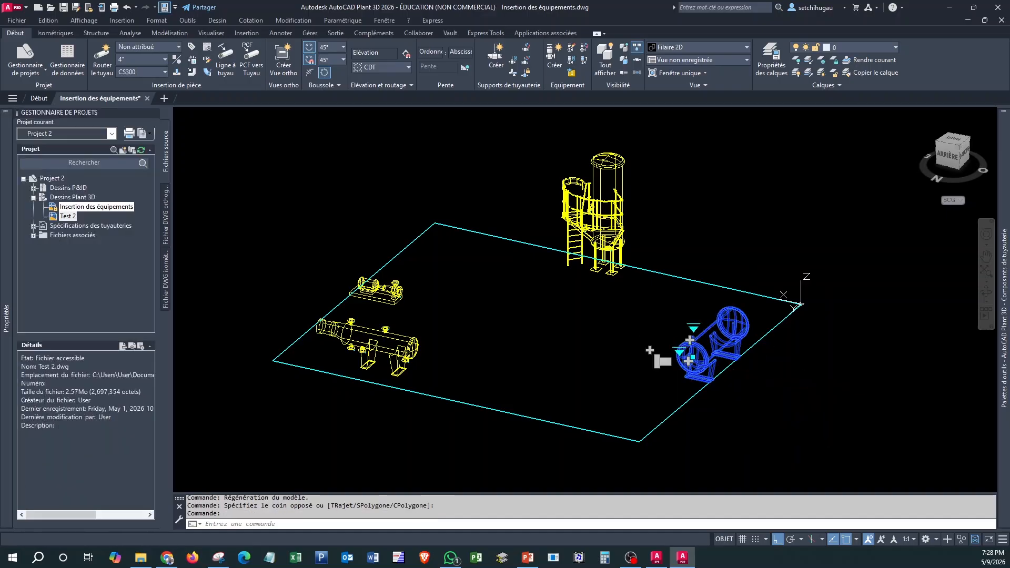
key(Escape)
- Change the colour of vertical vessel TK-001 to Bleu and clear the selection
middle_drag(809, 345, 803, 366)
shift+middle_drag(731, 376, 753, 371)
scroll(753, 371, up, 3)
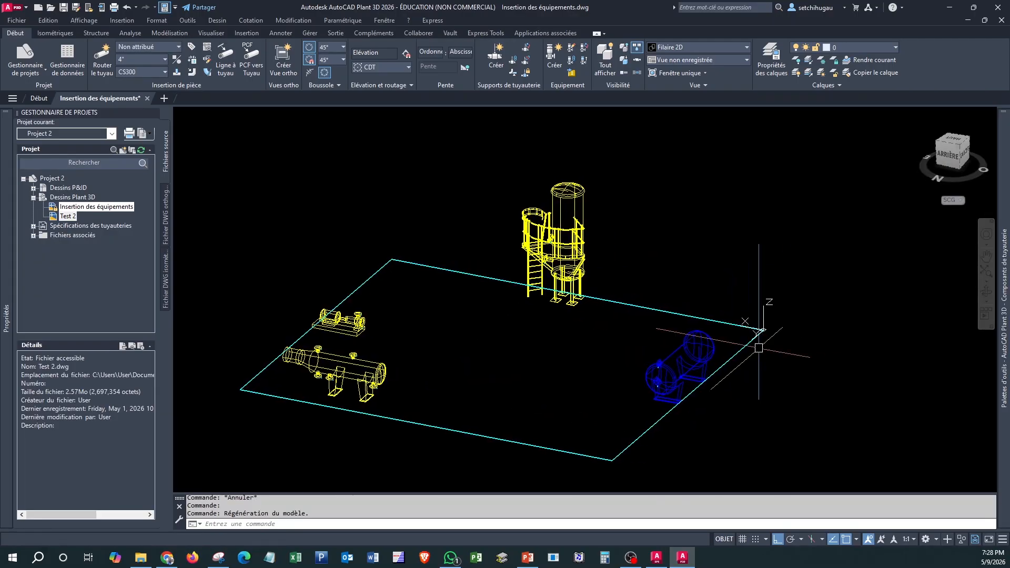
click(611, 174)
click(528, 225)
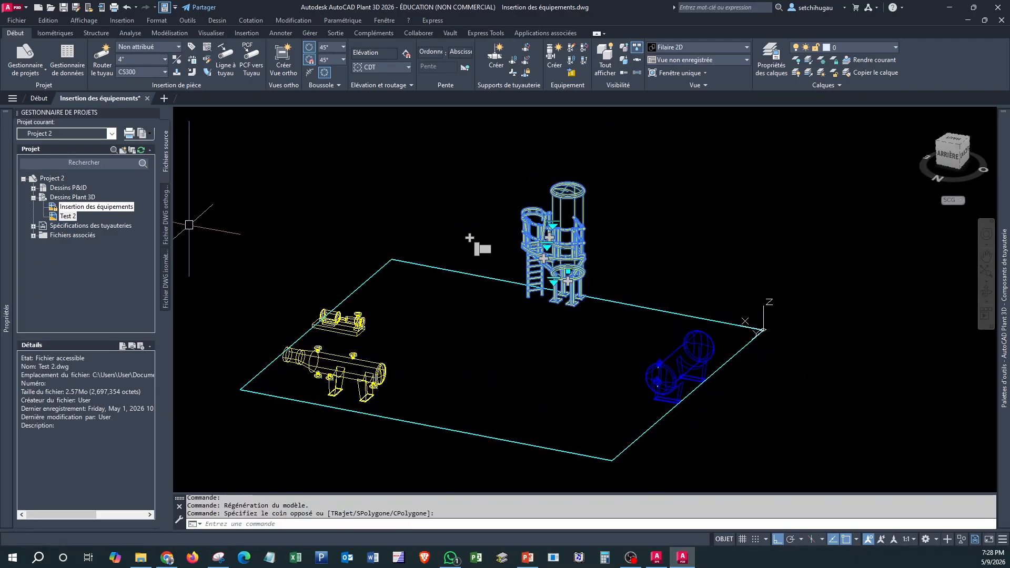
mouse_move(8, 184)
click(134, 144)
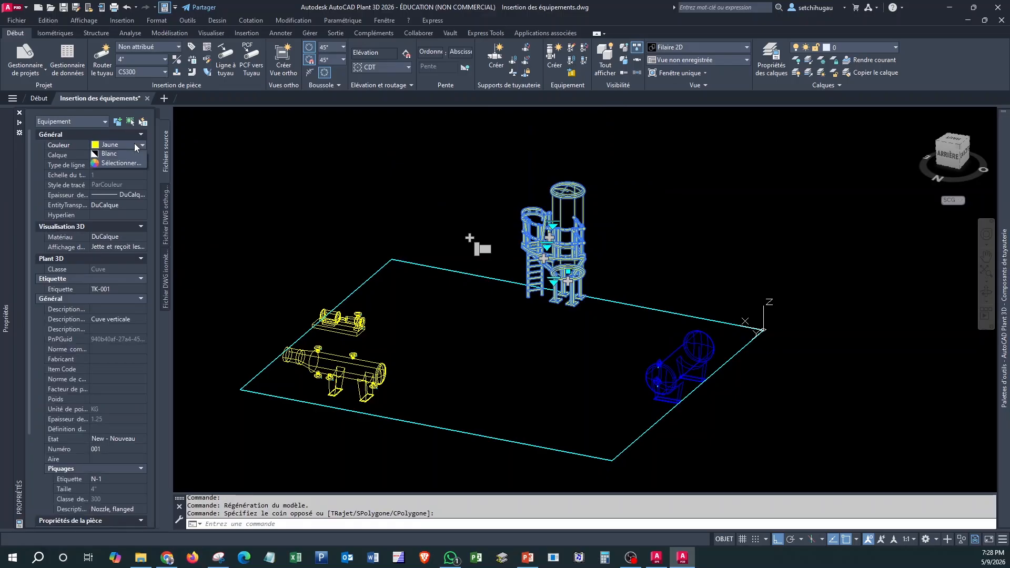
click(134, 143)
click(121, 213)
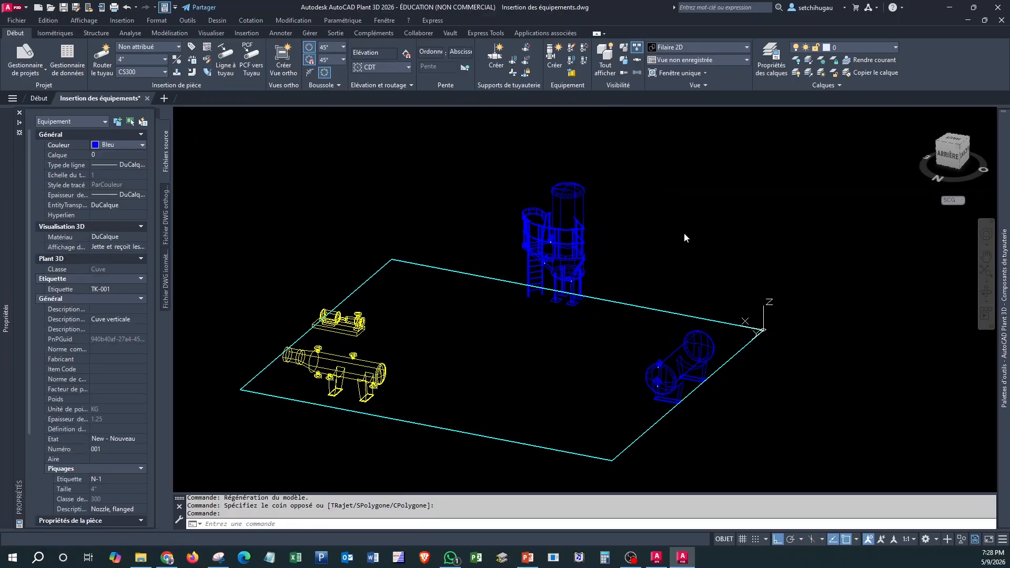
middle_drag(684, 232, 729, 246)
key(Escape)
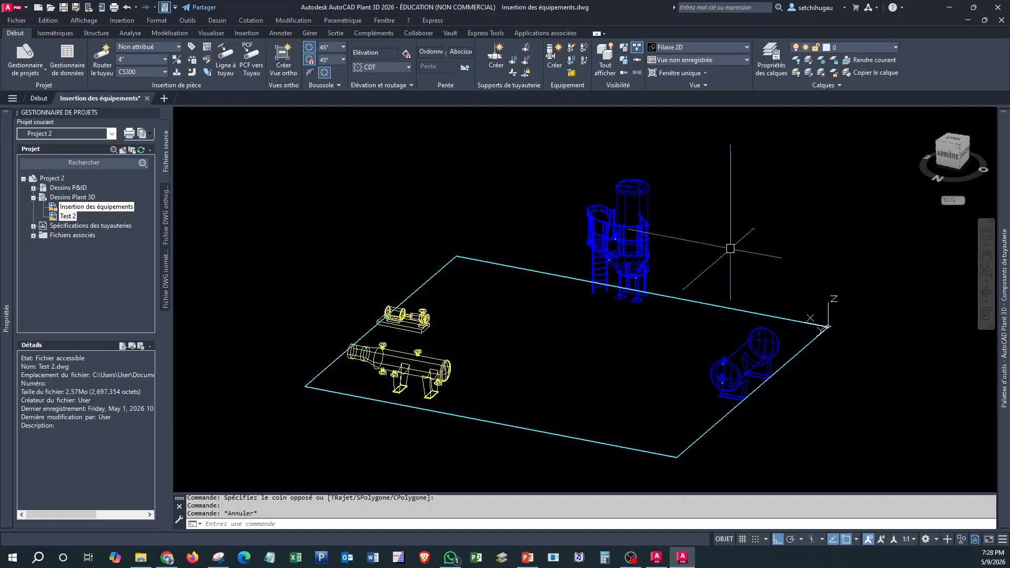
scroll(414, 314, up, 2)
click(309, 266)
click(505, 345)
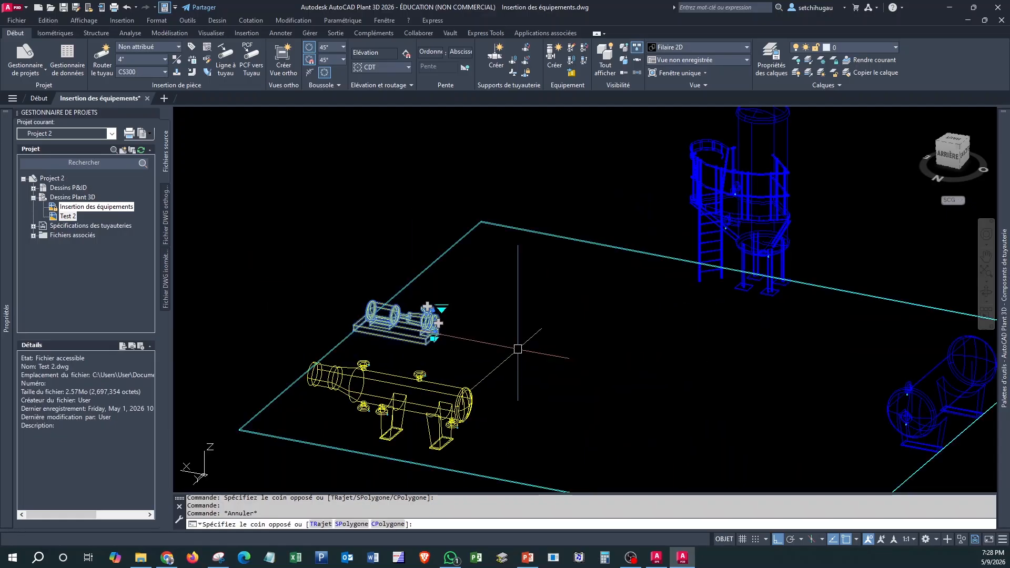
middle_drag(517, 338, 537, 305)
key(Escape)
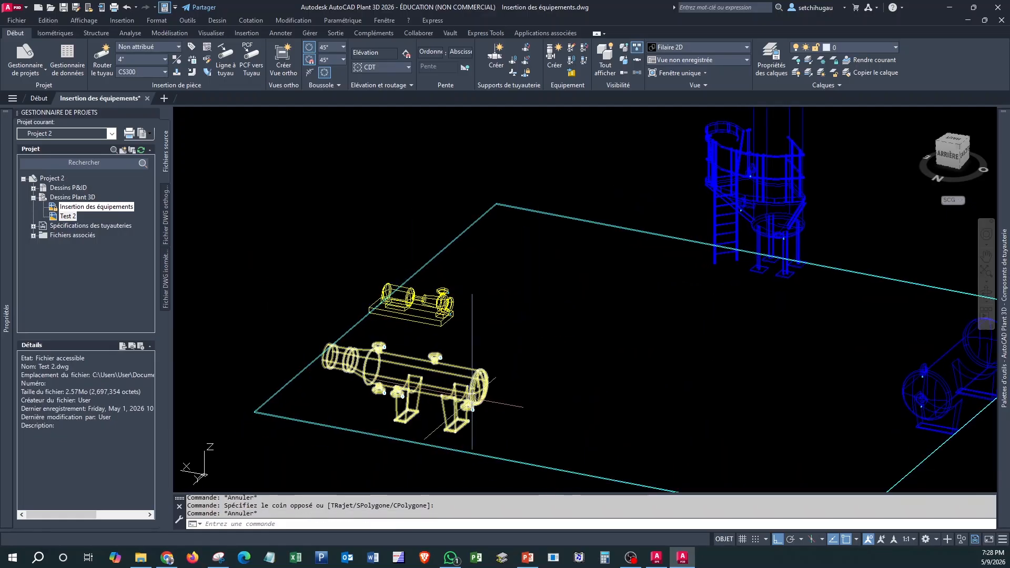
- Set the colour of reboiler E-001 to Vert in its properties
click(466, 382)
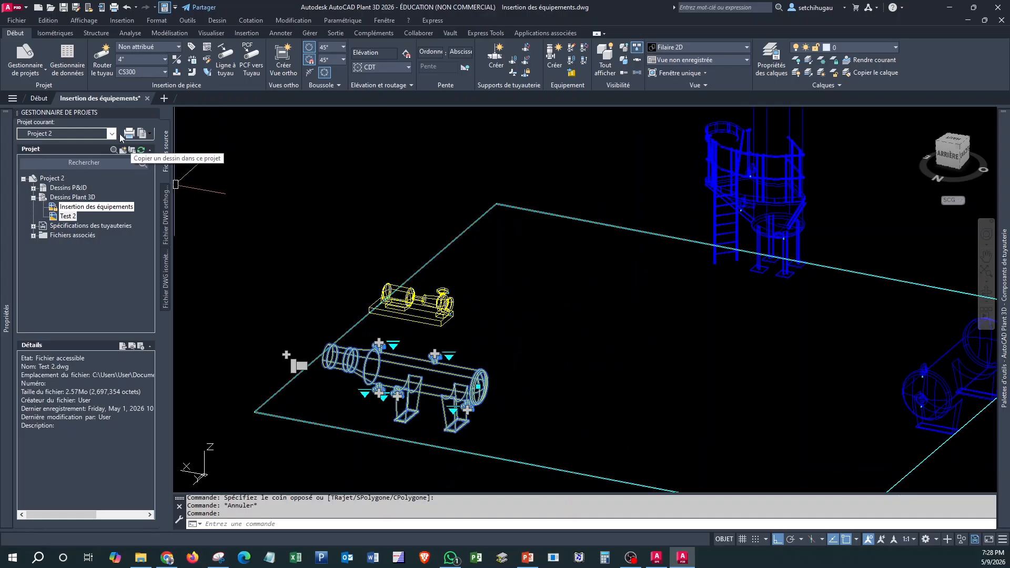
mouse_move(7, 177)
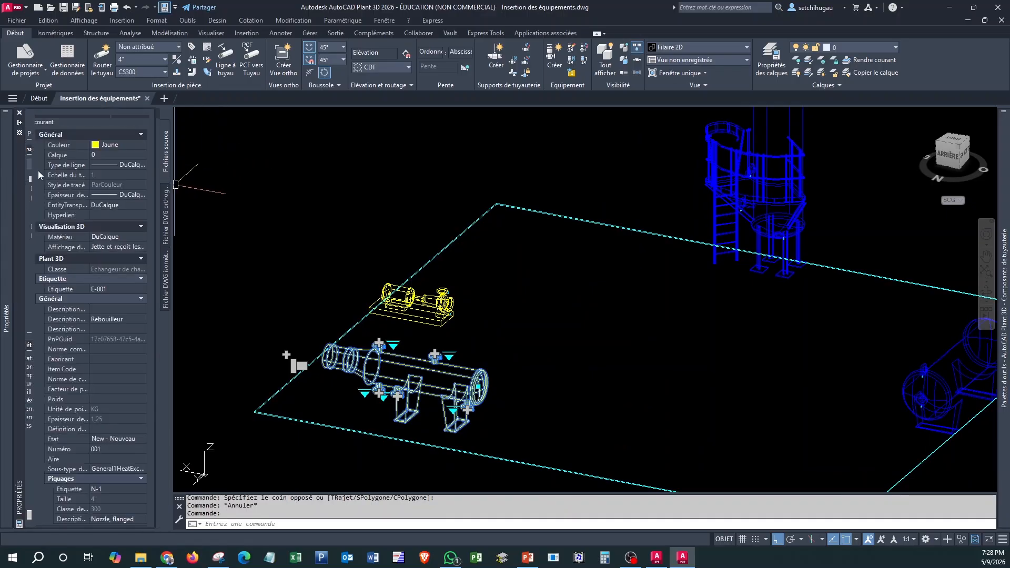
click(130, 144)
click(143, 145)
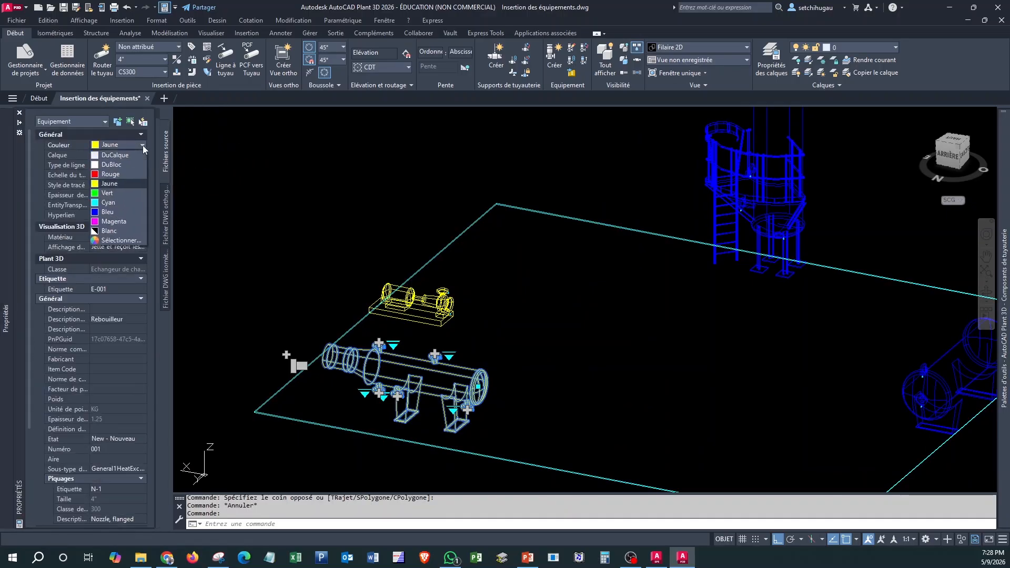
click(110, 193)
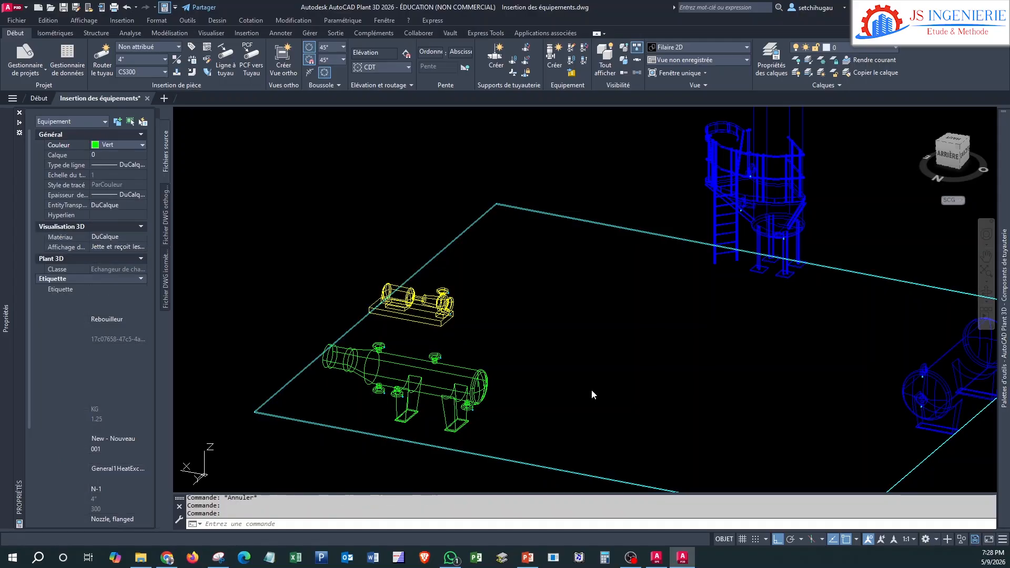
middle_drag(687, 404, 641, 363)
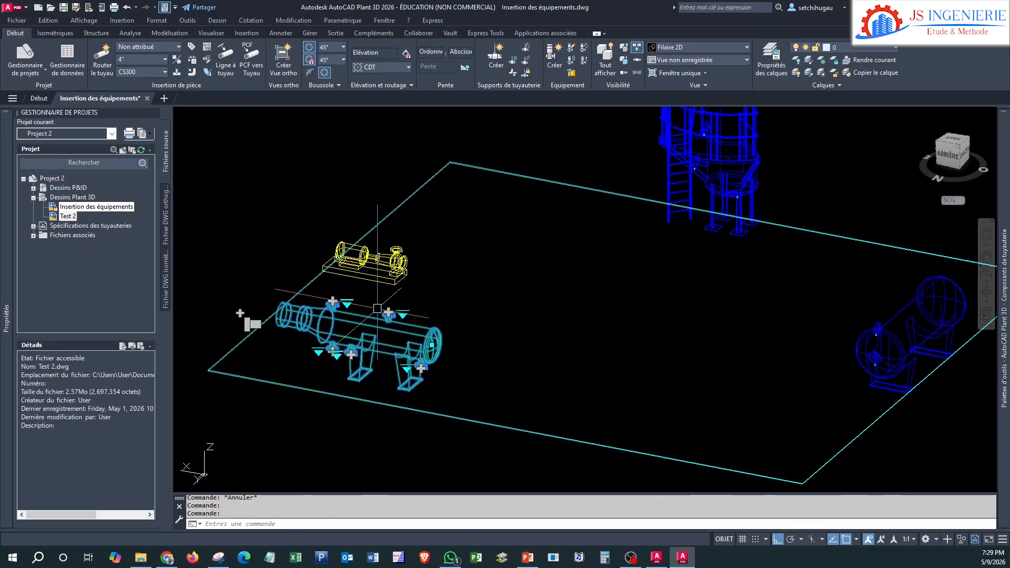
click(110, 135)
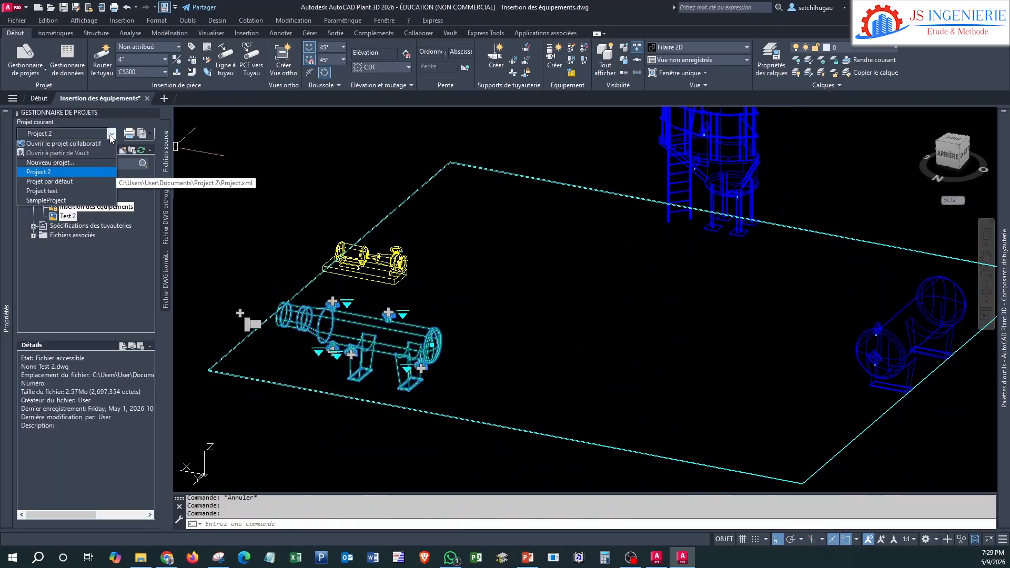
- Change reboiler E-001 to the grey index colour 8 from the full colour palette and clear the selection
click(160, 123)
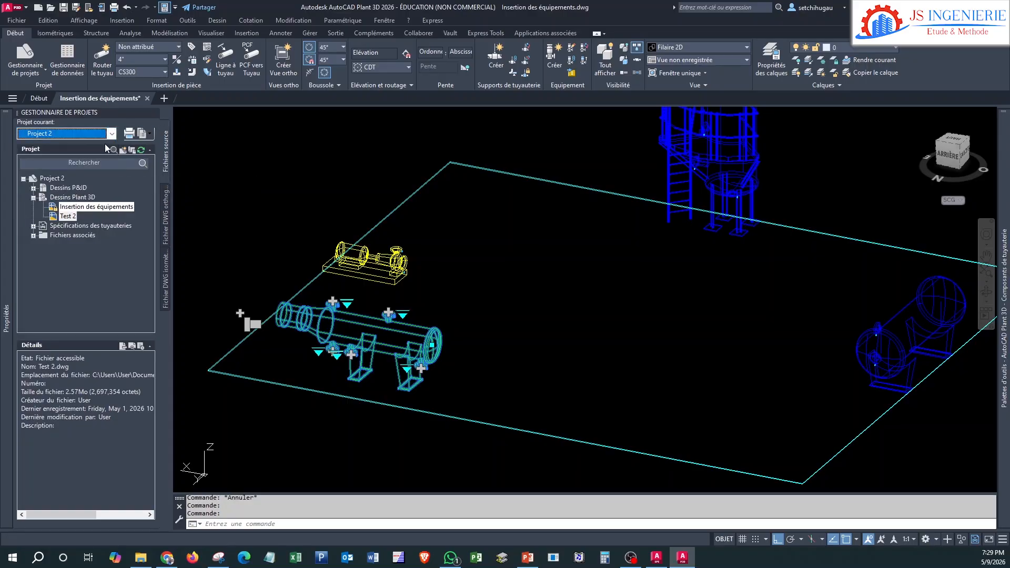
mouse_move(11, 164)
click(142, 144)
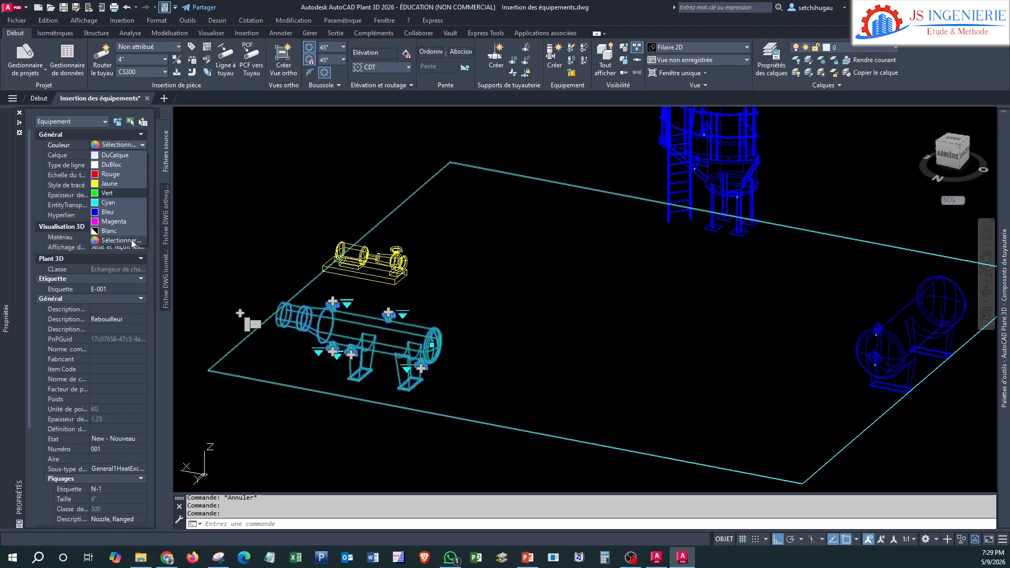
click(133, 241)
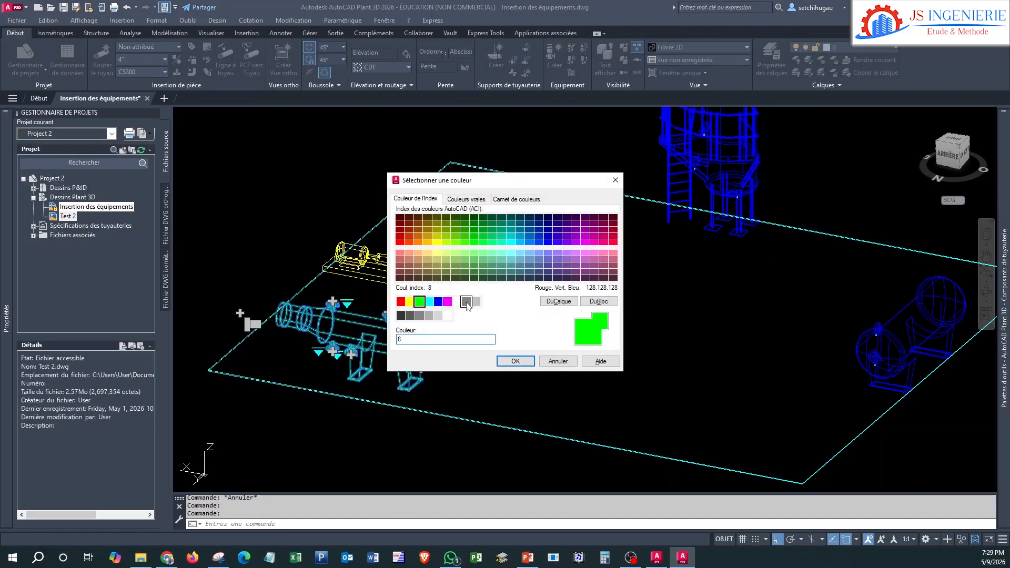
click(466, 302)
click(517, 365)
middle_drag(605, 337, 656, 364)
key(Escape)
scroll(613, 339, down, 4)
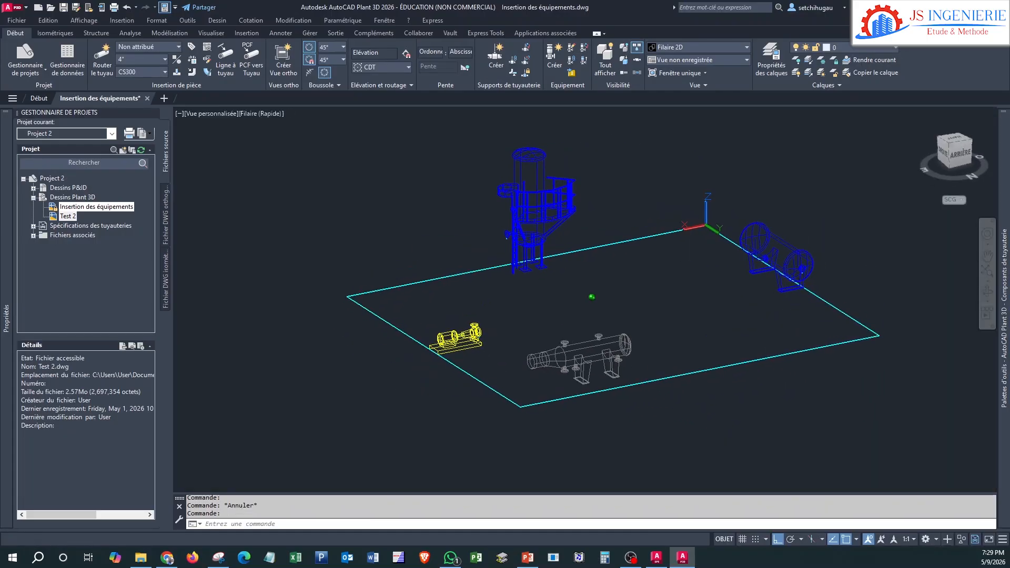
scroll(740, 361, down, 2)
mouse_move(779, 357)
middle_down()
mouse_move(739, 361)
mouse_move(651, 344)
middle_up()
scroll(679, 337, up, 2)
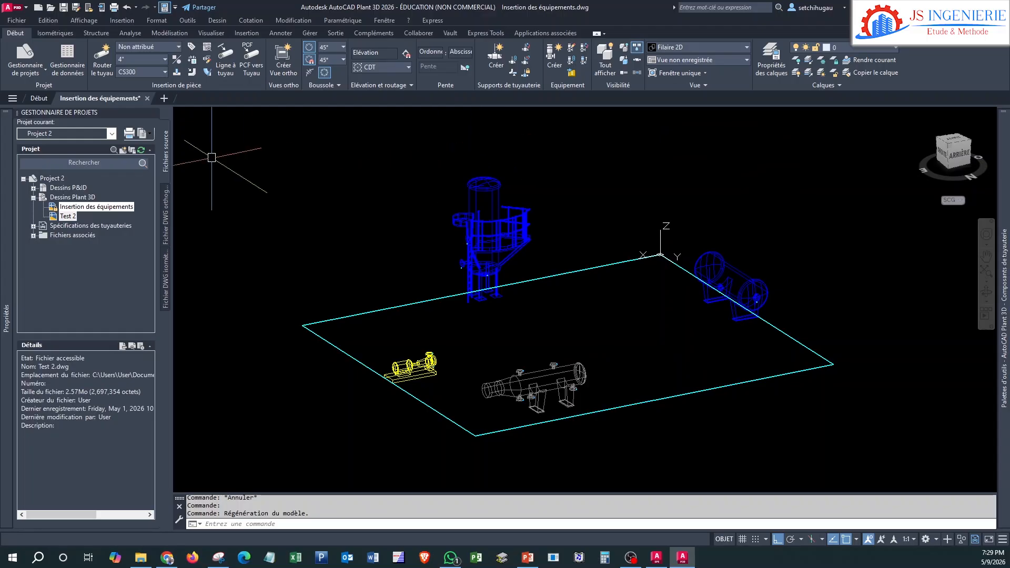
mouse_move(567, 353)
middle_down()
mouse_move(547, 329)
mouse_move(576, 327)
middle_up()
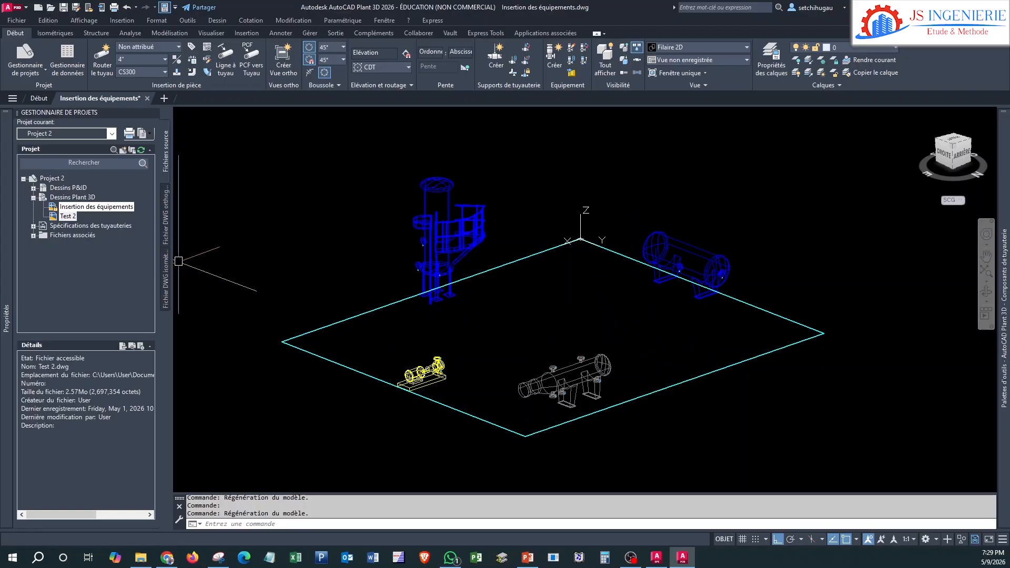
middle_drag(613, 405, 580, 358)
middle_drag(540, 329, 551, 329)
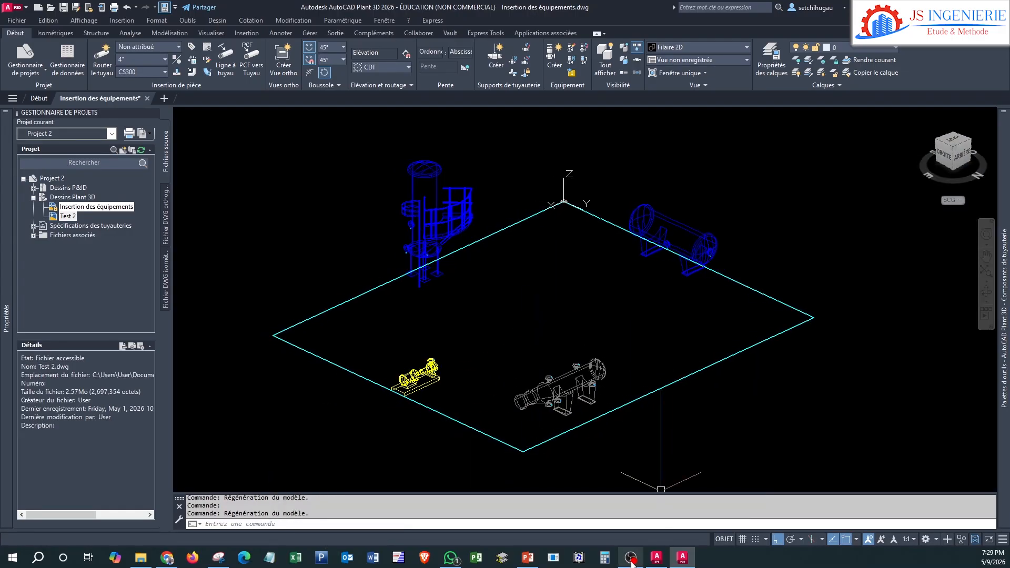